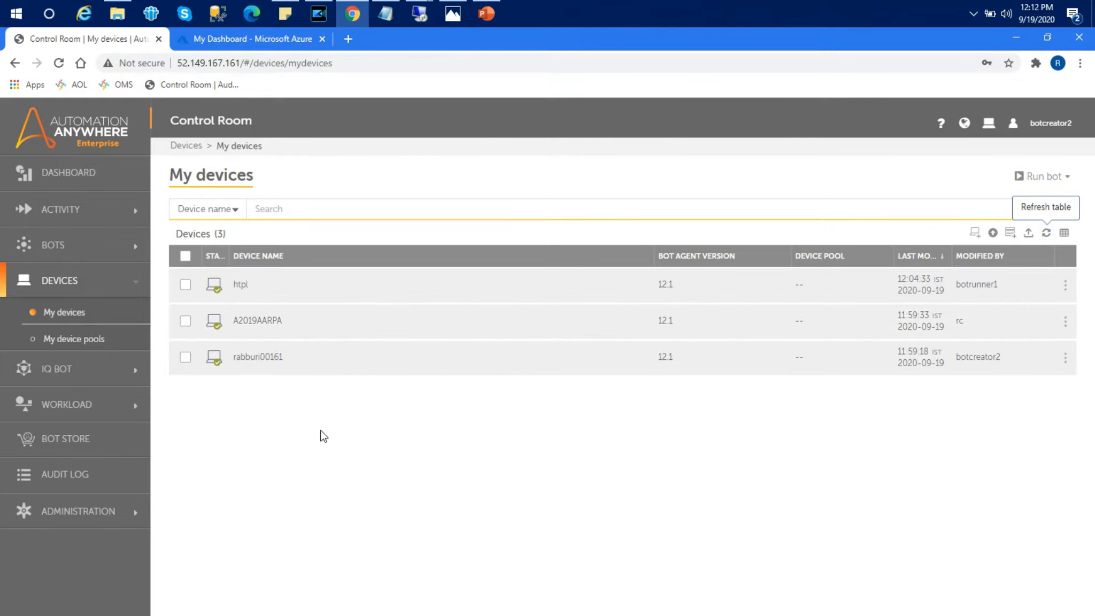
# Step: Check all three devices, including htpl and A2019AARPA
pyautogui.click(185, 285)
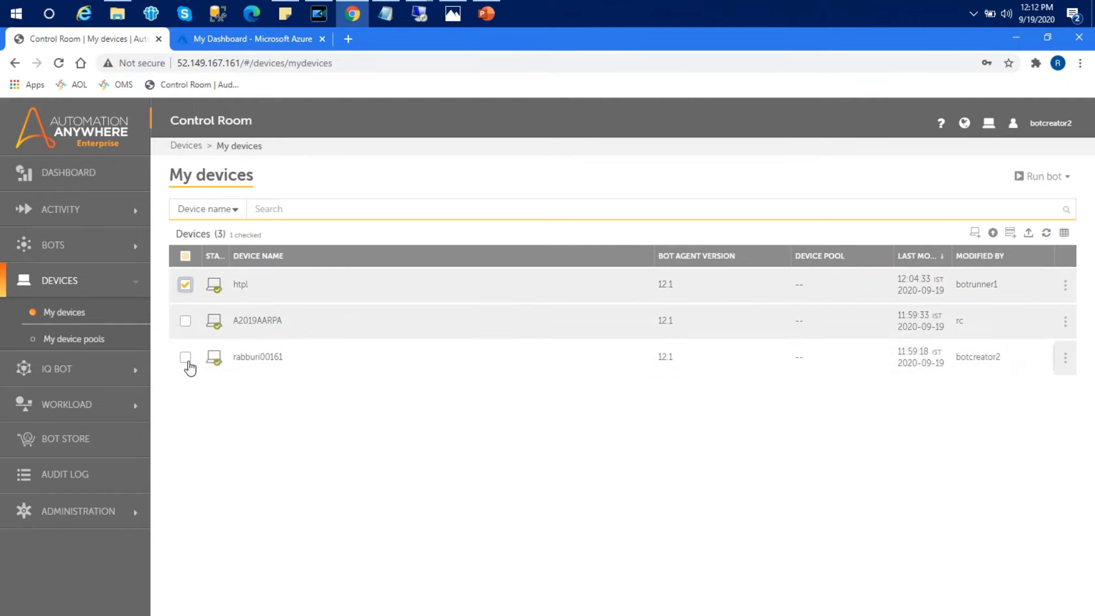
pyautogui.click(186, 320)
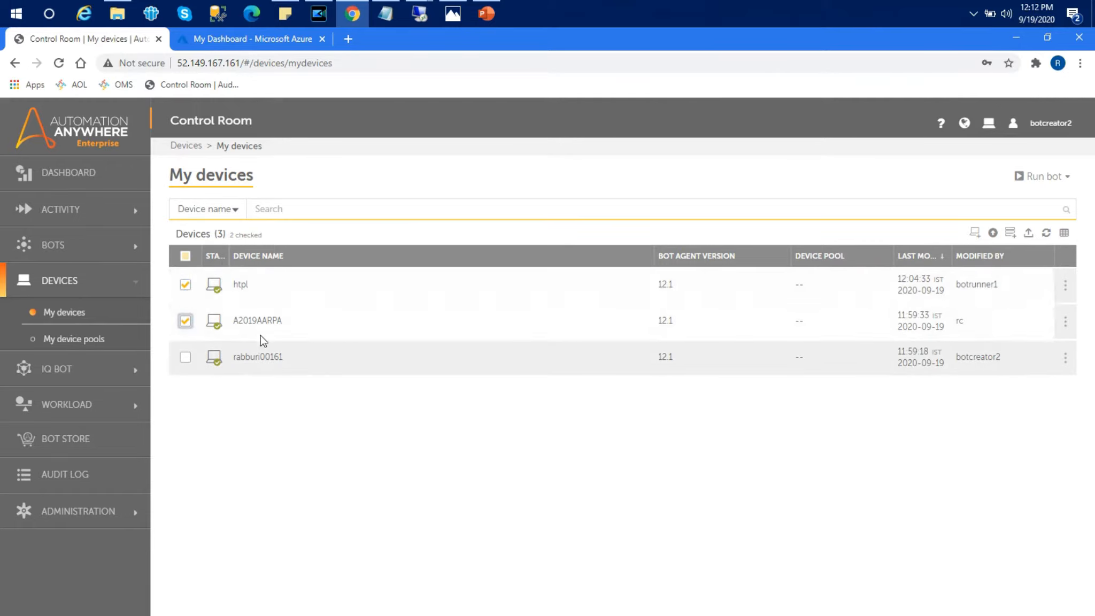
pyautogui.click(185, 358)
# Step: Go to Bots > My bots and bring up the WLM folder in File Explorer
pyautogui.click(53, 245)
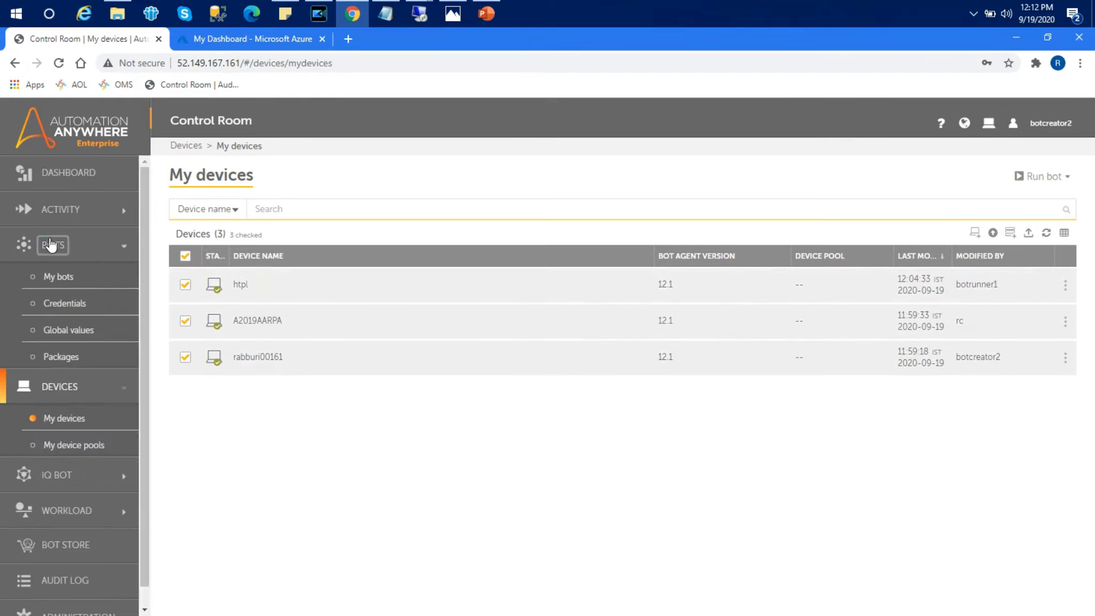
pyautogui.click(62, 277)
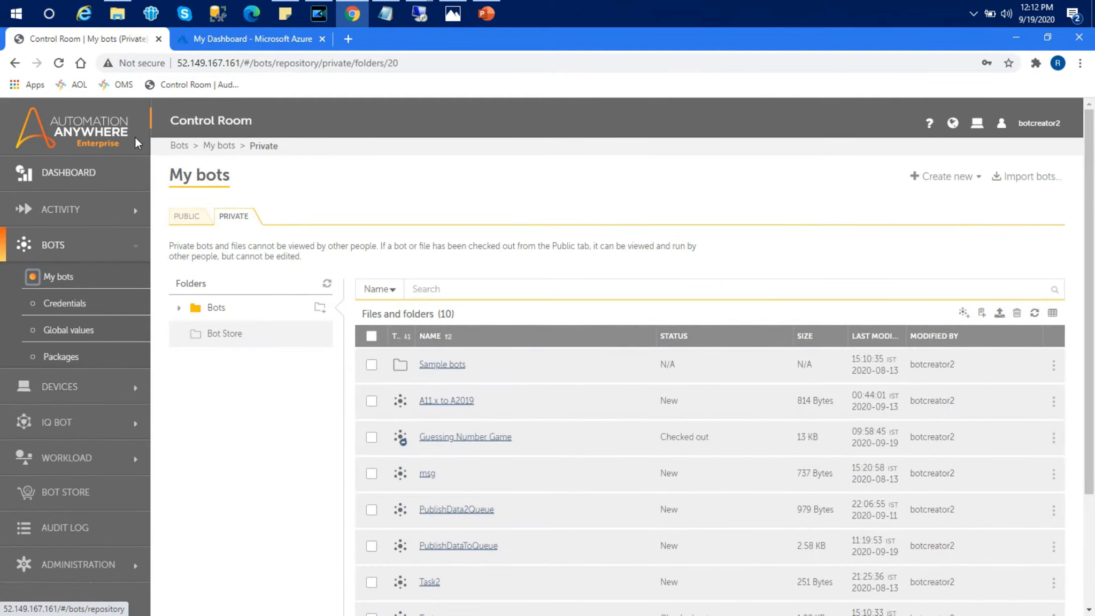
pyautogui.click(118, 14)
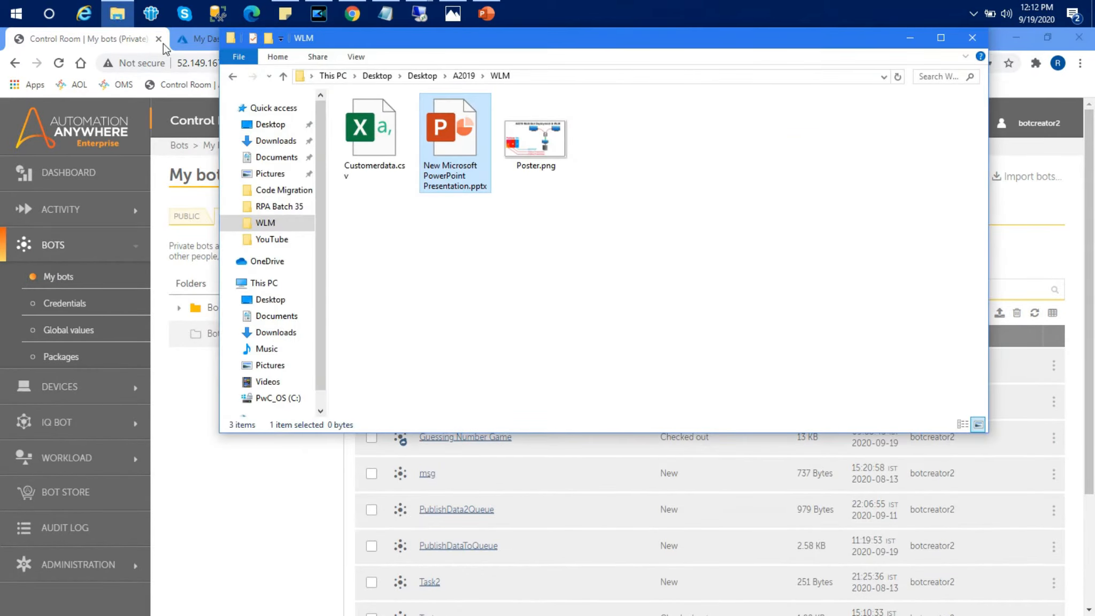
# Step: Open Customerdata.csv in Excel and autofit all its columns to their contents
pyautogui.doubleClick(376, 145)
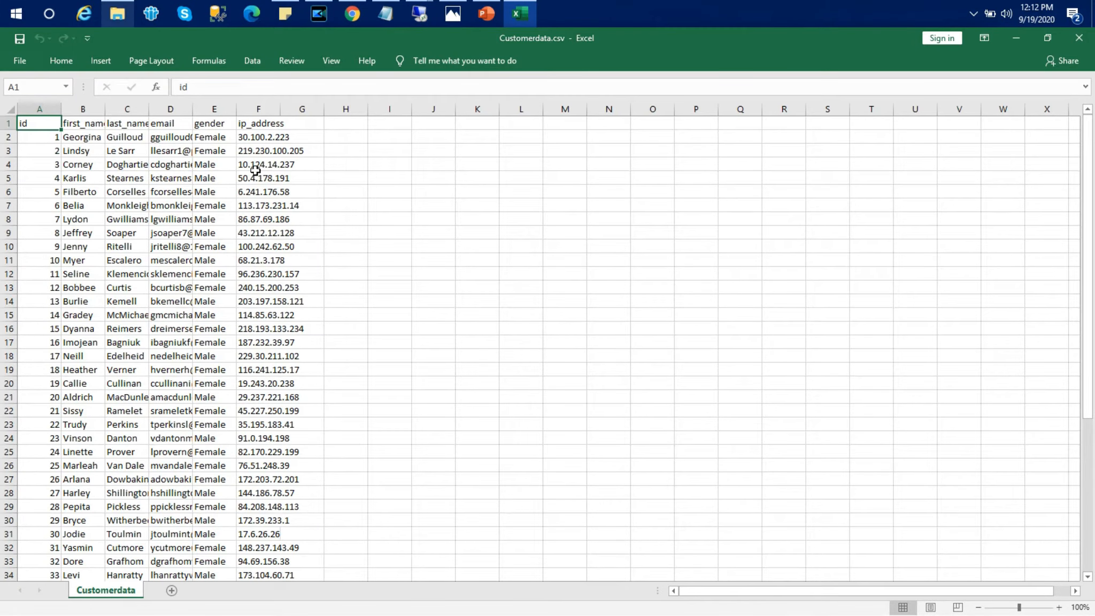
pyautogui.click(10, 109)
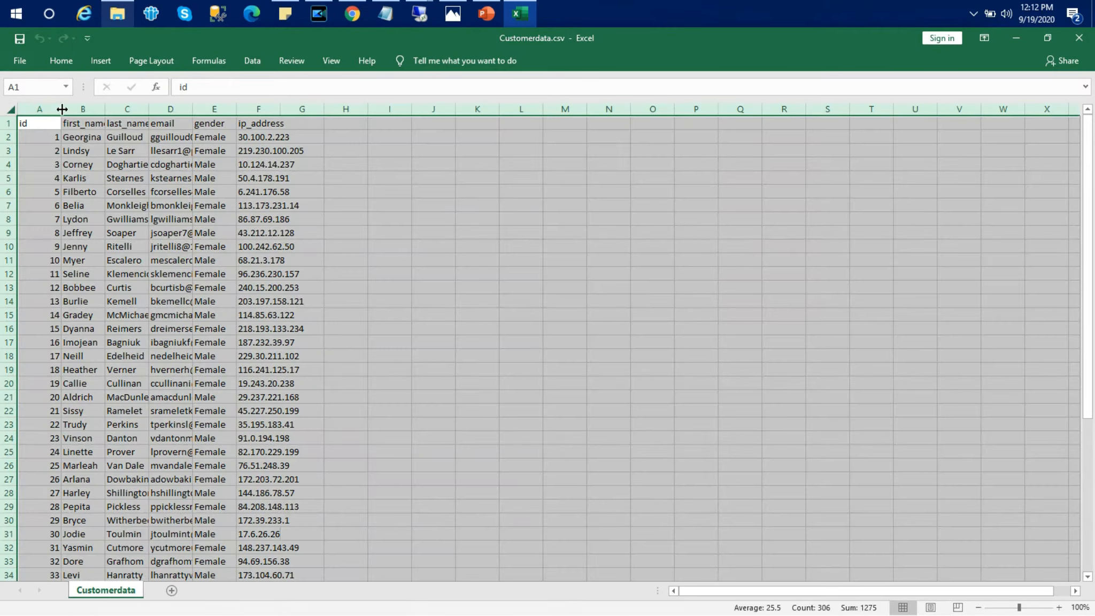
pyautogui.doubleClick(62, 109)
pyautogui.click(791, 203)
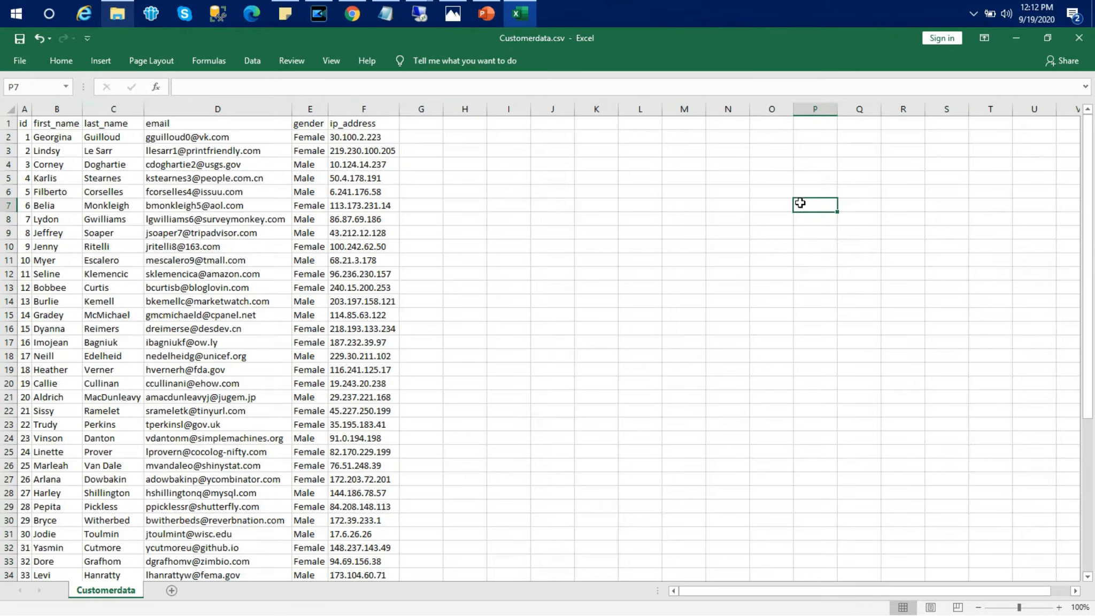
pyautogui.moveTo(1087, 157); pyautogui.dragTo(1092, 127)
# Step: Close the workbook, saving over Customerdata.csv and keeping the CSV format
pyautogui.click(1076, 46)
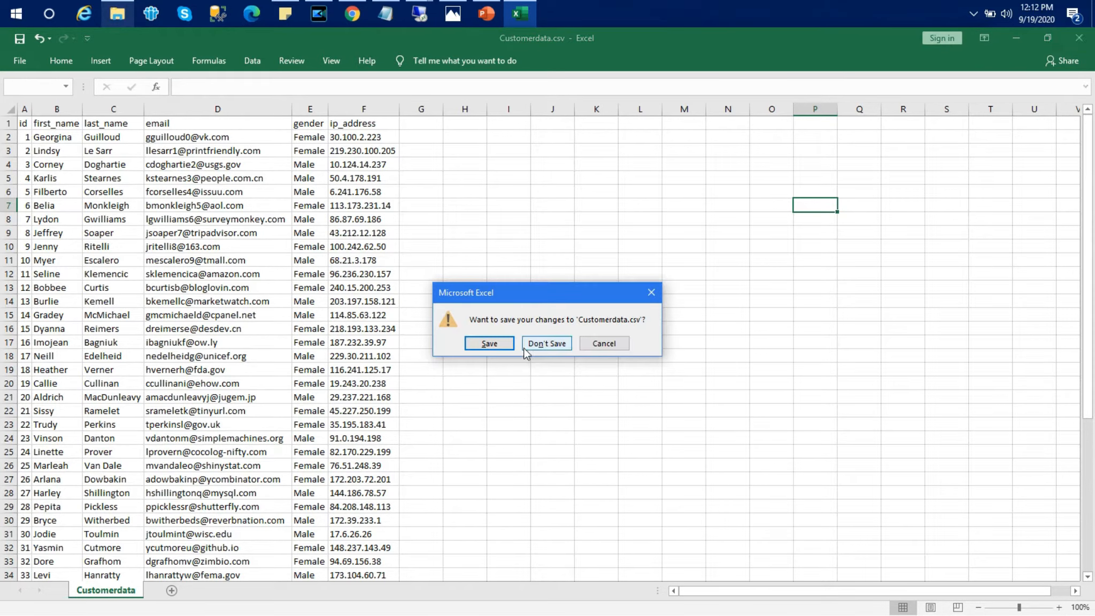
pyautogui.click(490, 343)
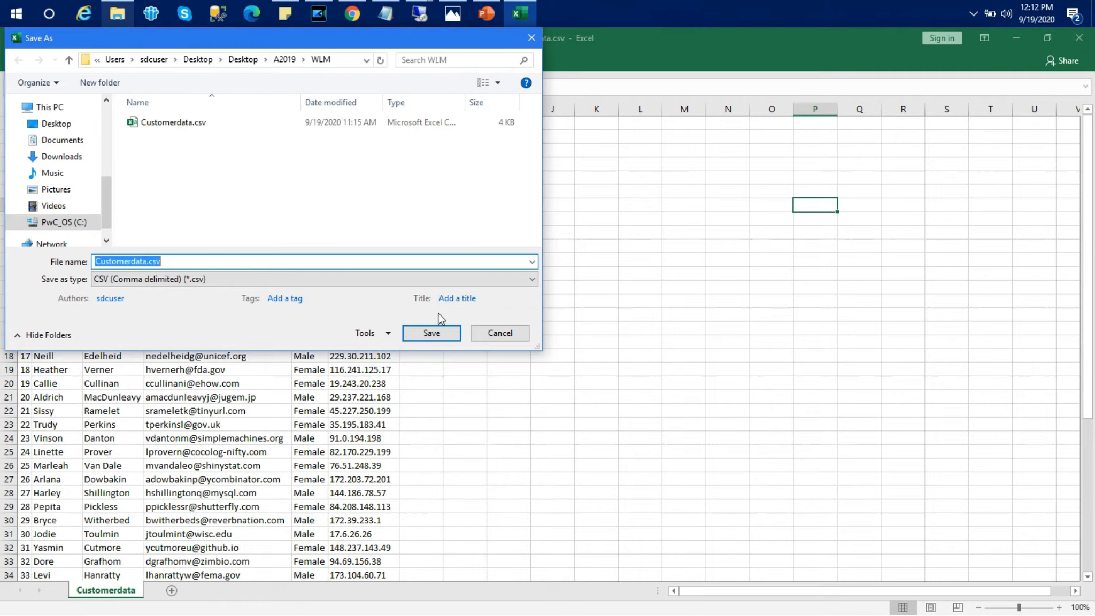
pyautogui.click(432, 333)
pyautogui.click(588, 327)
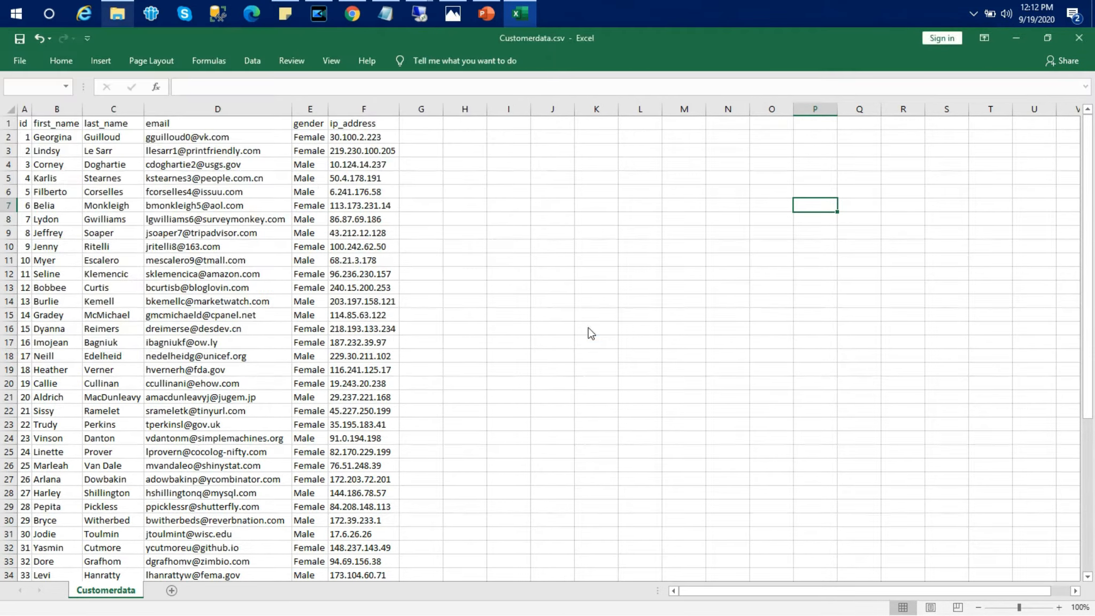
pyautogui.click(496, 370)
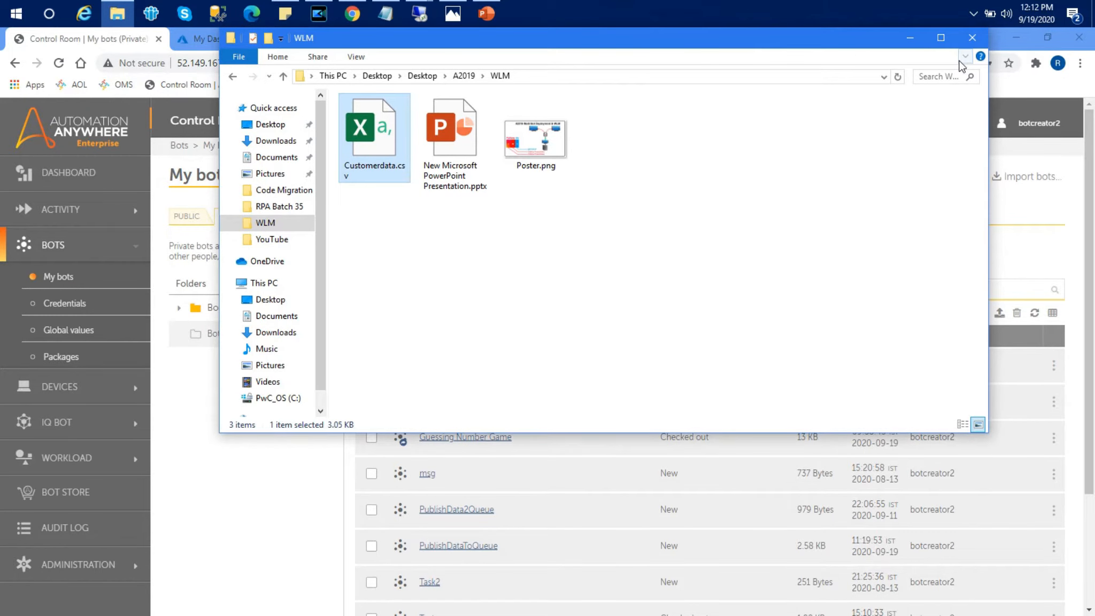
# Step: Close Explorer, highlight the 'Creation of work queues' line in WLM.txt, then minimize Notepad
pyautogui.click(913, 34)
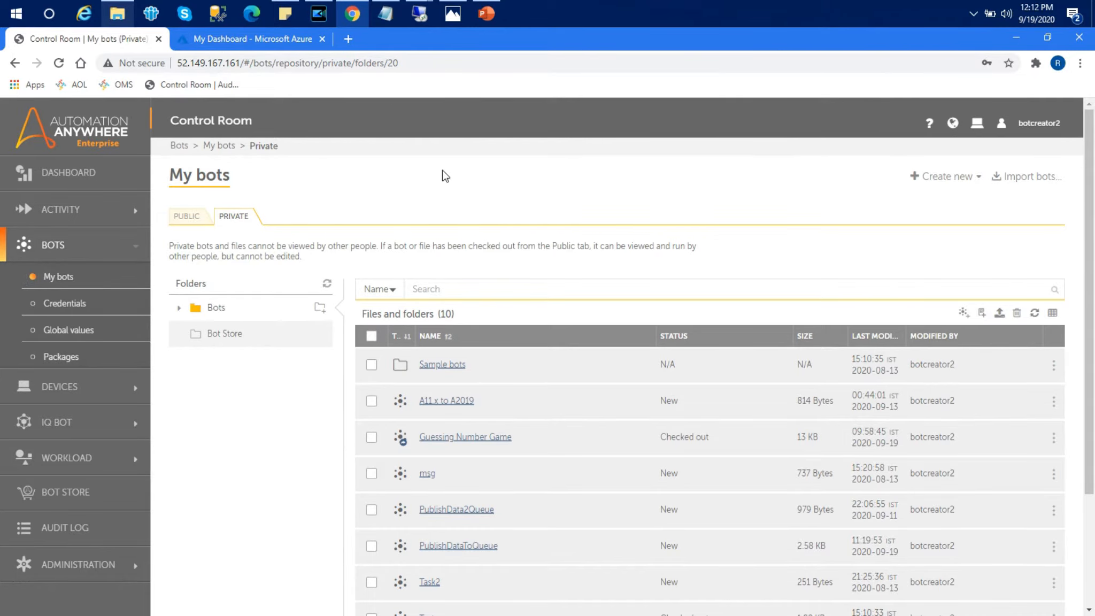
pyautogui.click(386, 14)
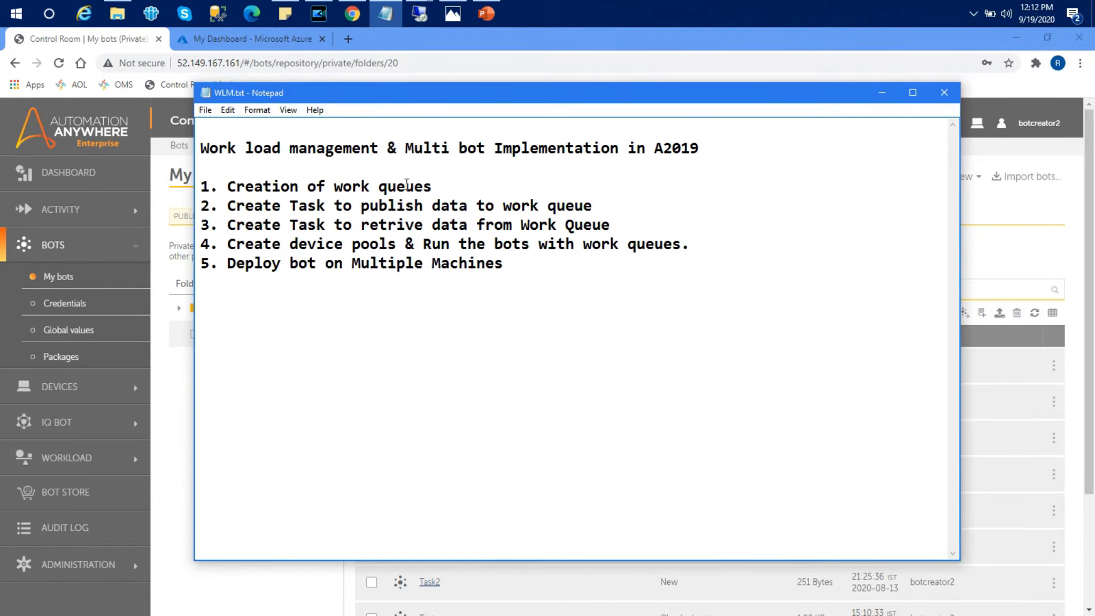
pyautogui.moveTo(435, 187); pyautogui.dragTo(205, 182)
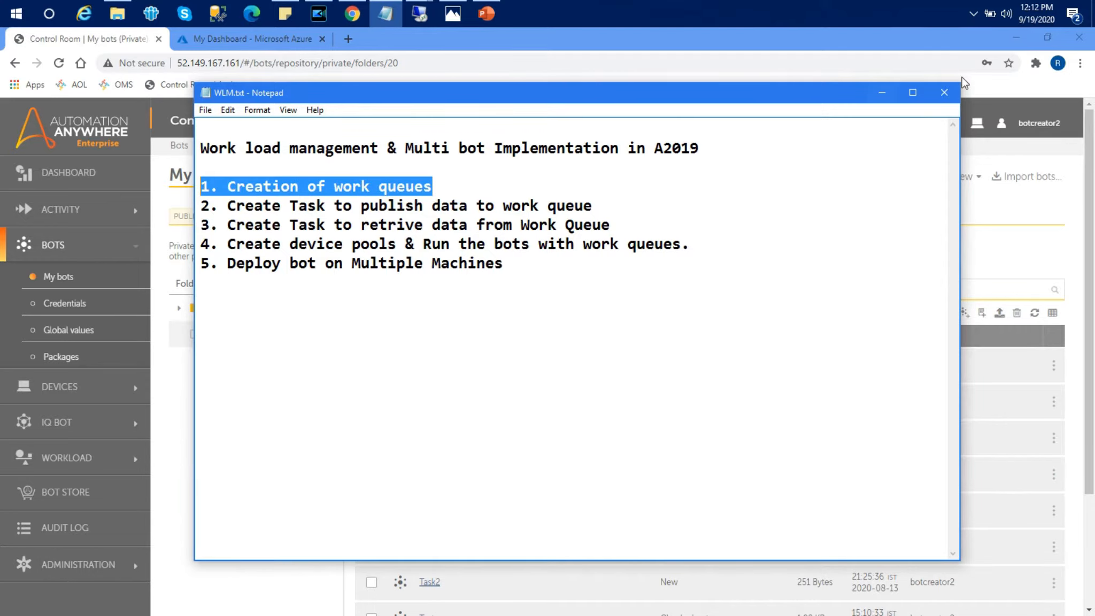
pyautogui.click(882, 92)
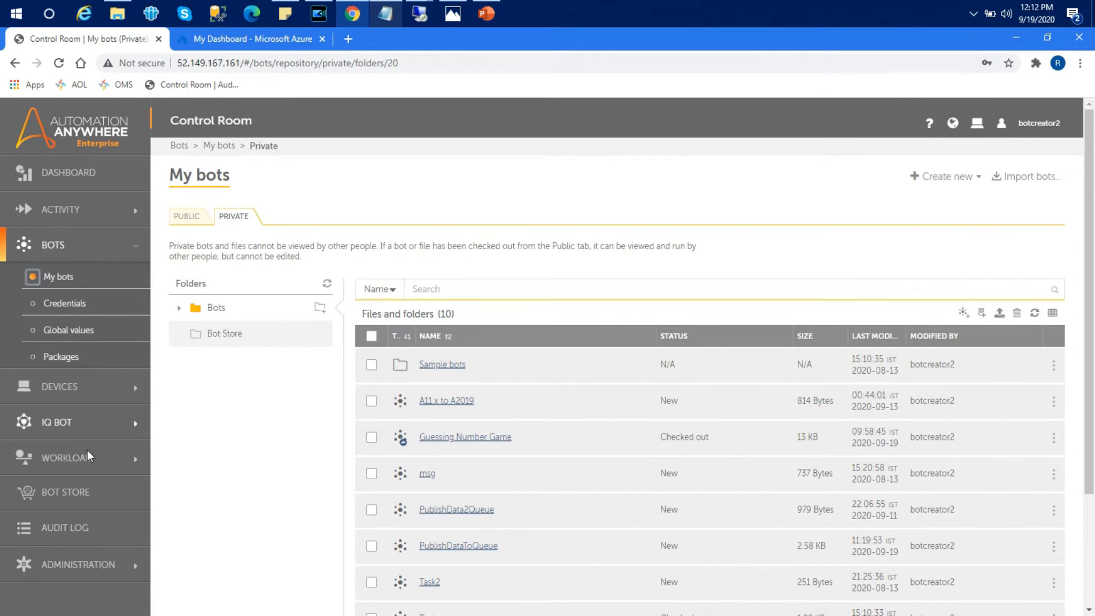
# Step: Go to Workload > Queues and start creating a new queue
pyautogui.click(67, 461)
pyautogui.click(59, 490)
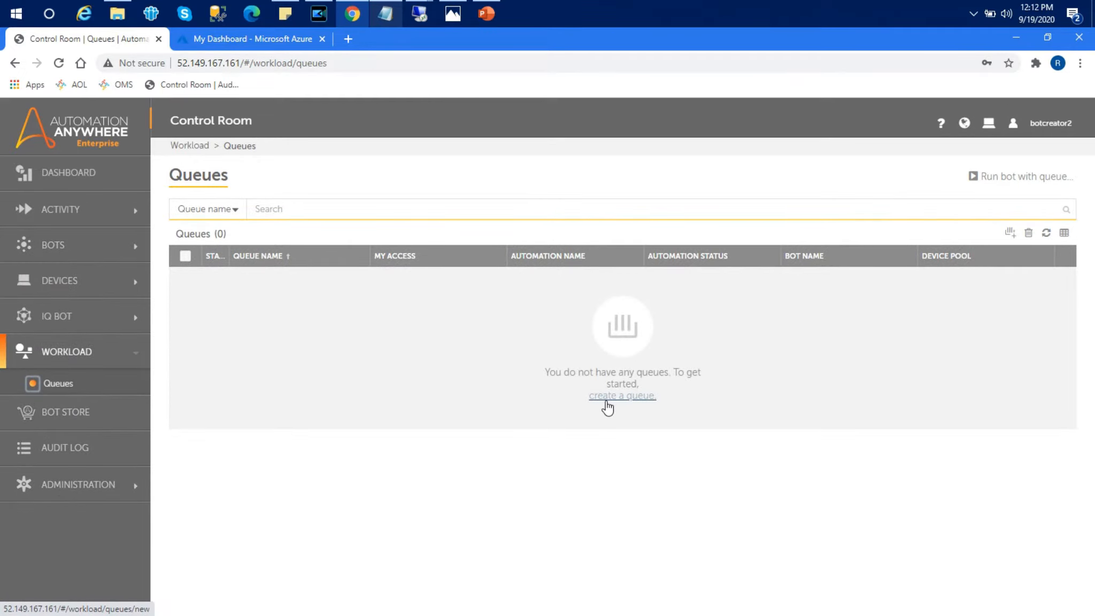
pyautogui.click(624, 397)
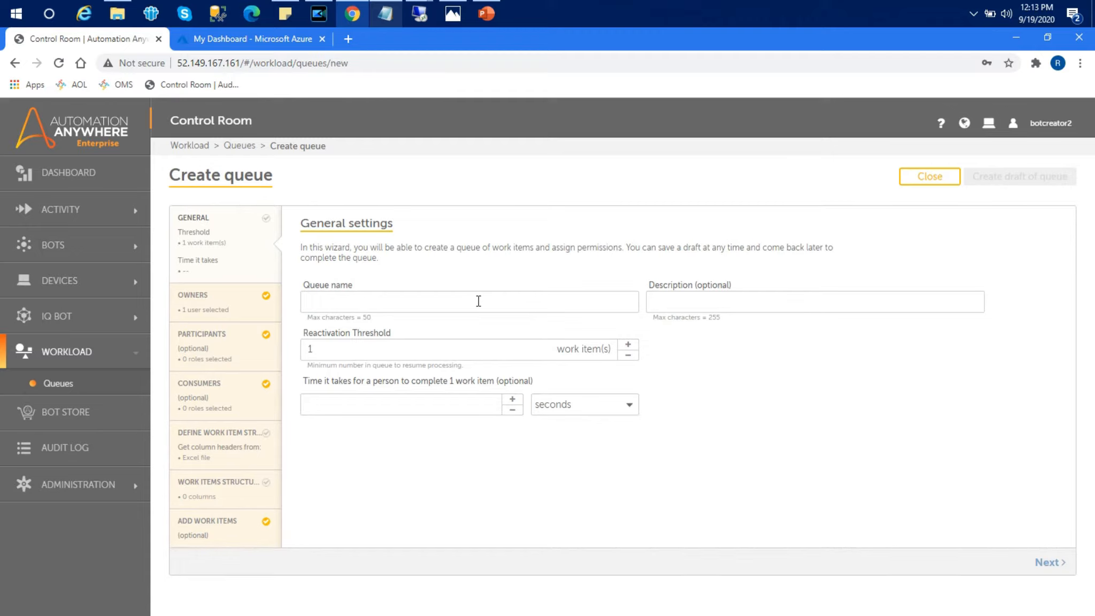
# Step: Name the queue CustomerQueue with reactivation threshold 2 and 2 seconds per item, then continue
pyautogui.click(478, 301)
pyautogui.write('Cus')
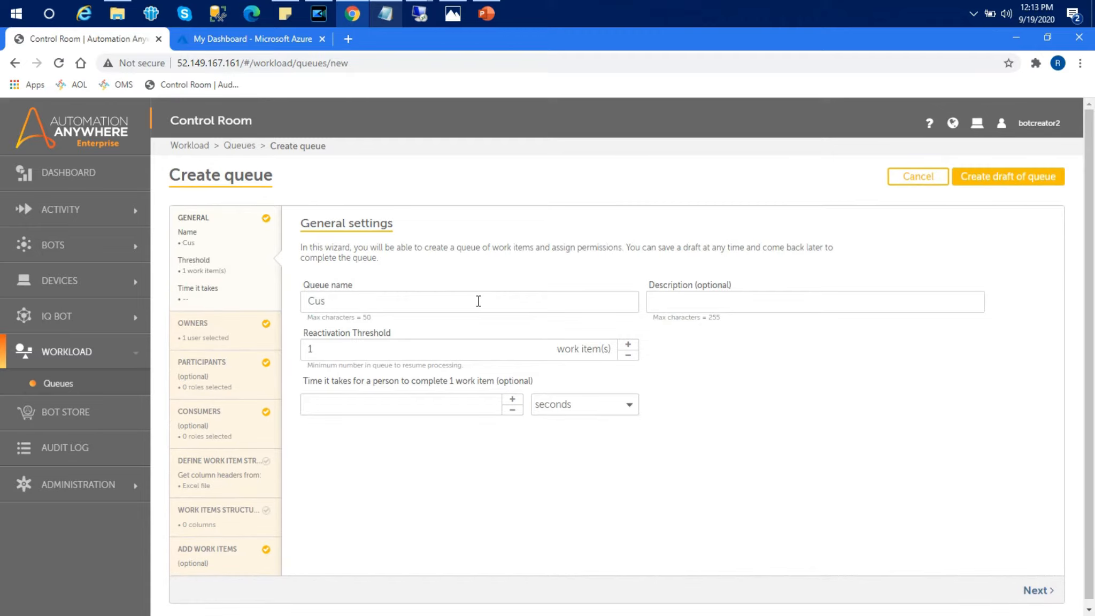
pyautogui.write('tomerQueue')
pyautogui.click(434, 348)
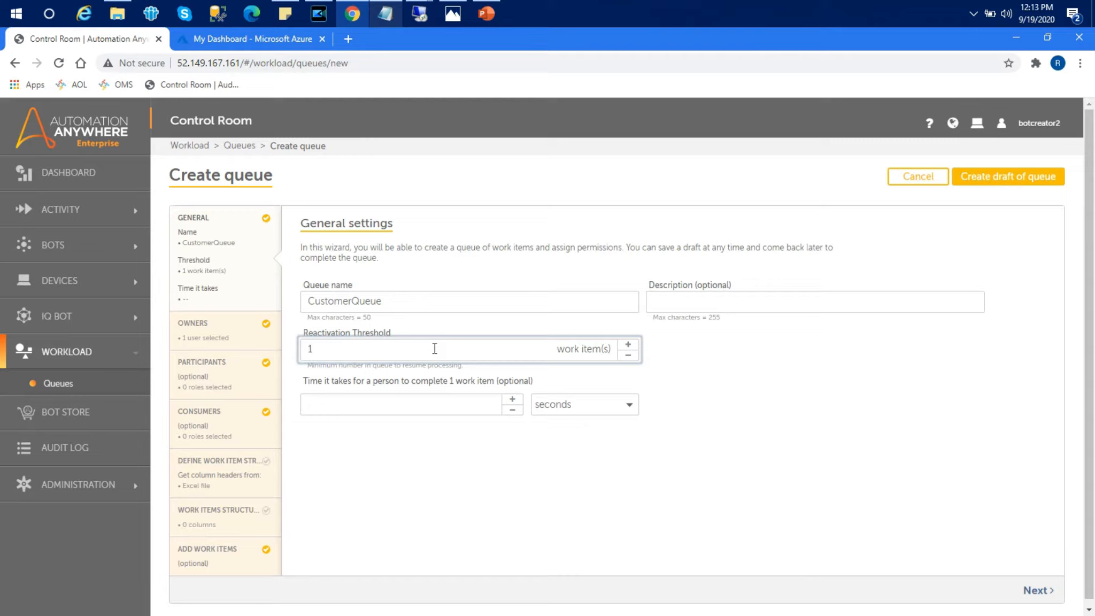
pyautogui.press('BackSpace')
pyautogui.write('2')
pyautogui.click(457, 402)
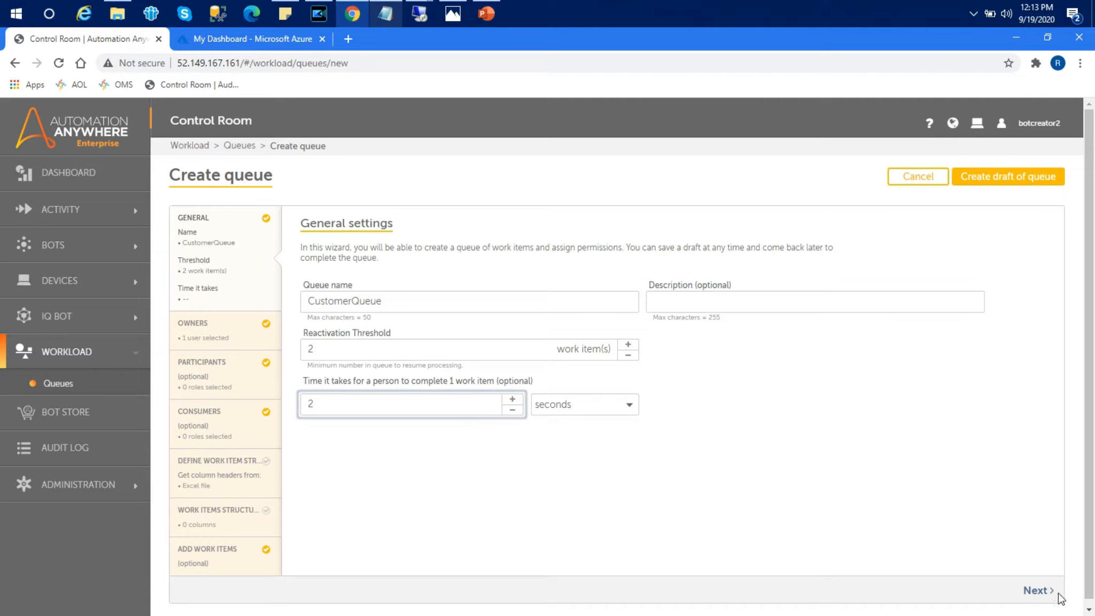
pyautogui.click(606, 270)
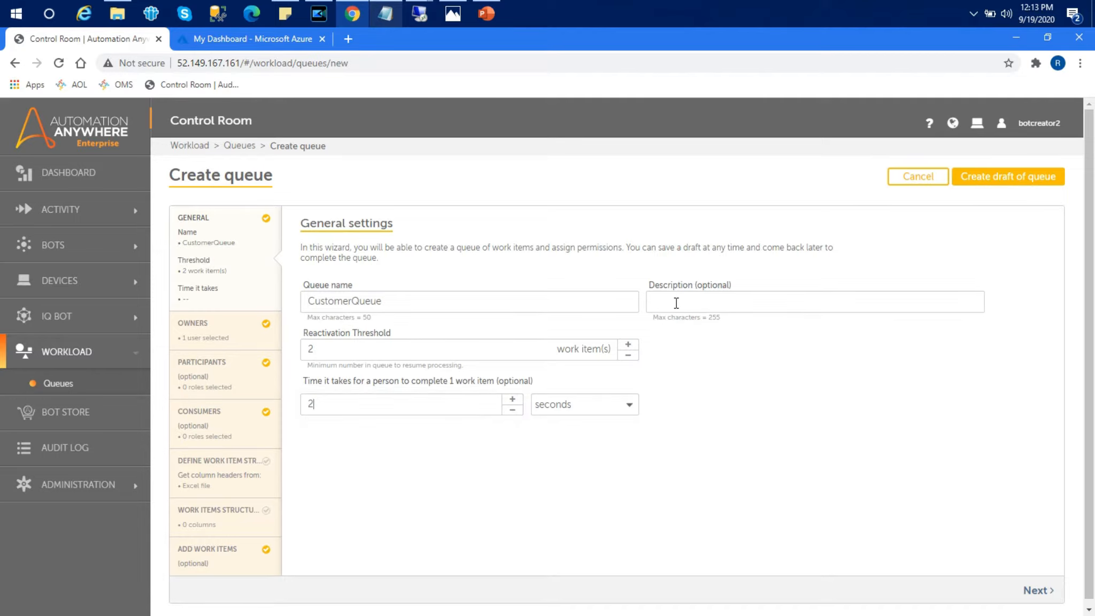
pyautogui.click(1036, 592)
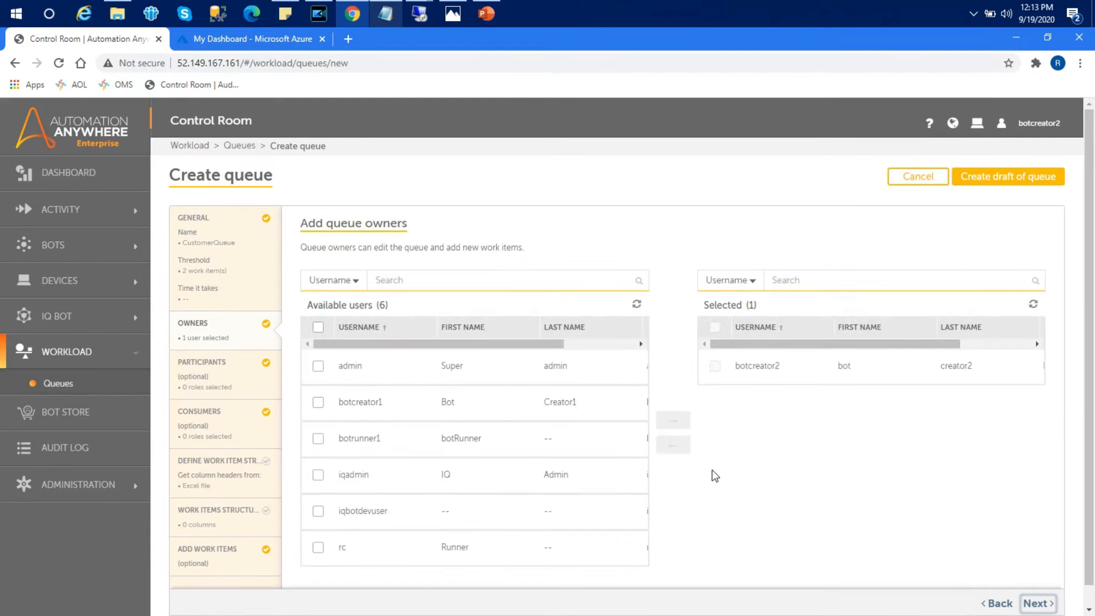
# Step: Add all seven available users as CustomerQueue owners and continue to participants
pyautogui.click(318, 327)
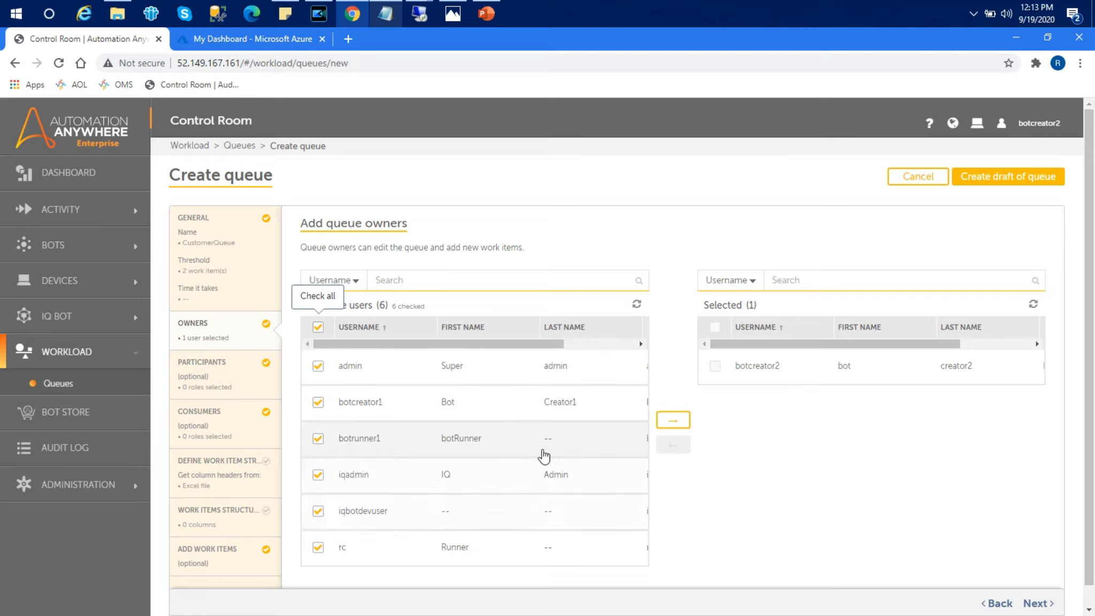
pyautogui.click(675, 420)
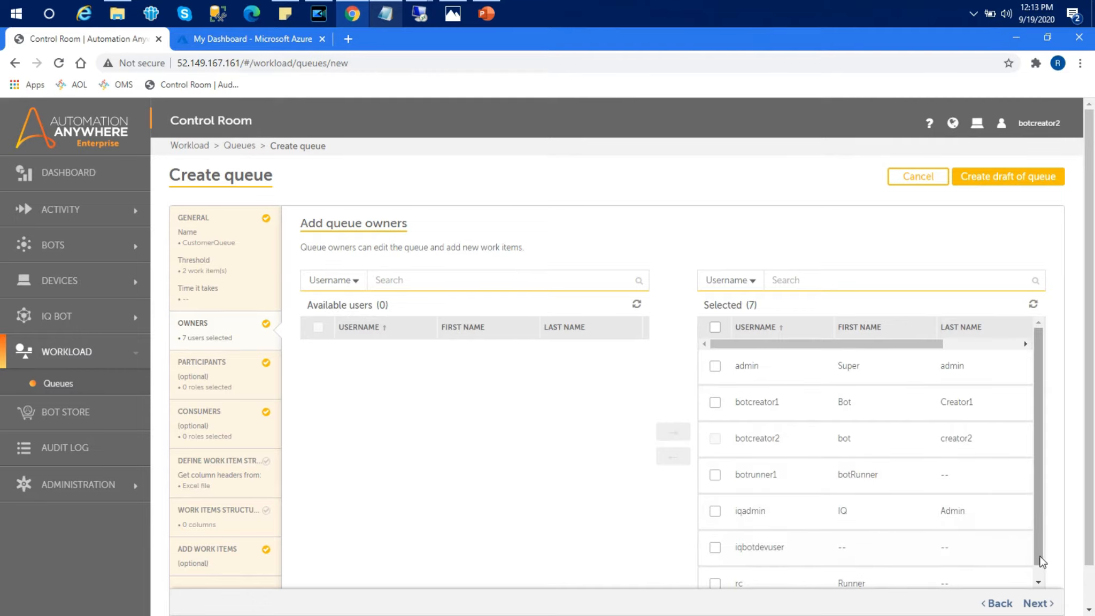
pyautogui.click(1037, 602)
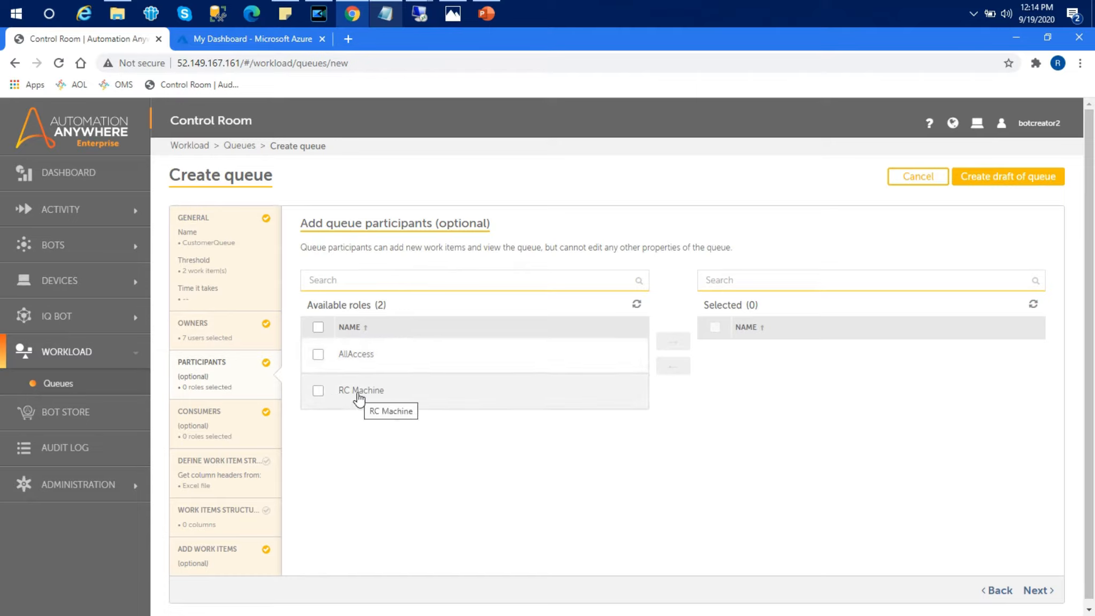
# Step: Add the AllAccess and RC Machine roles as participants and continue to consumers
pyautogui.click(318, 327)
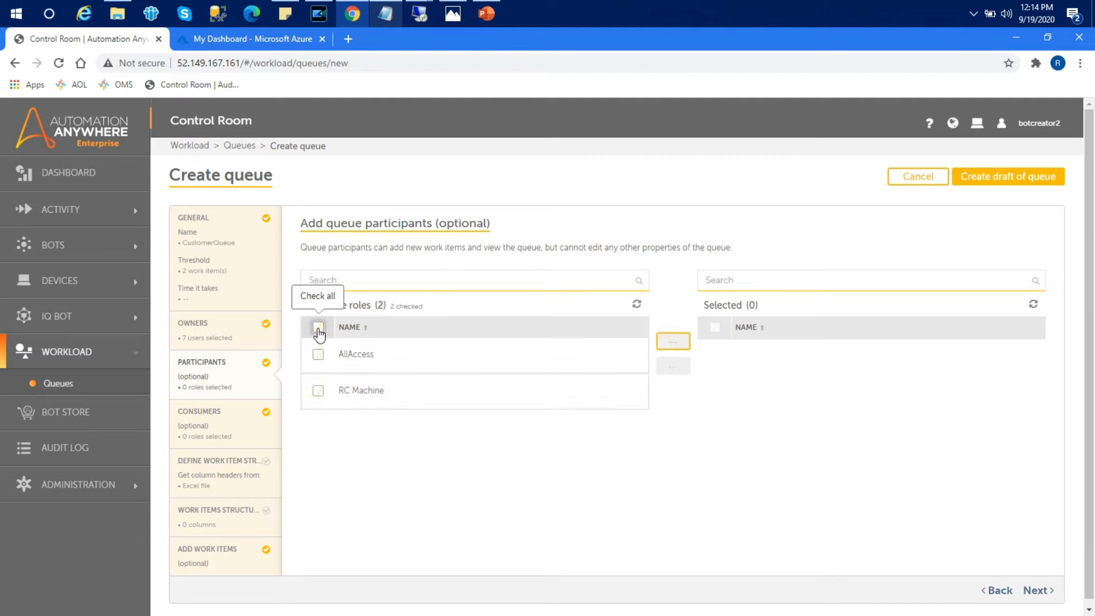
pyautogui.click(672, 341)
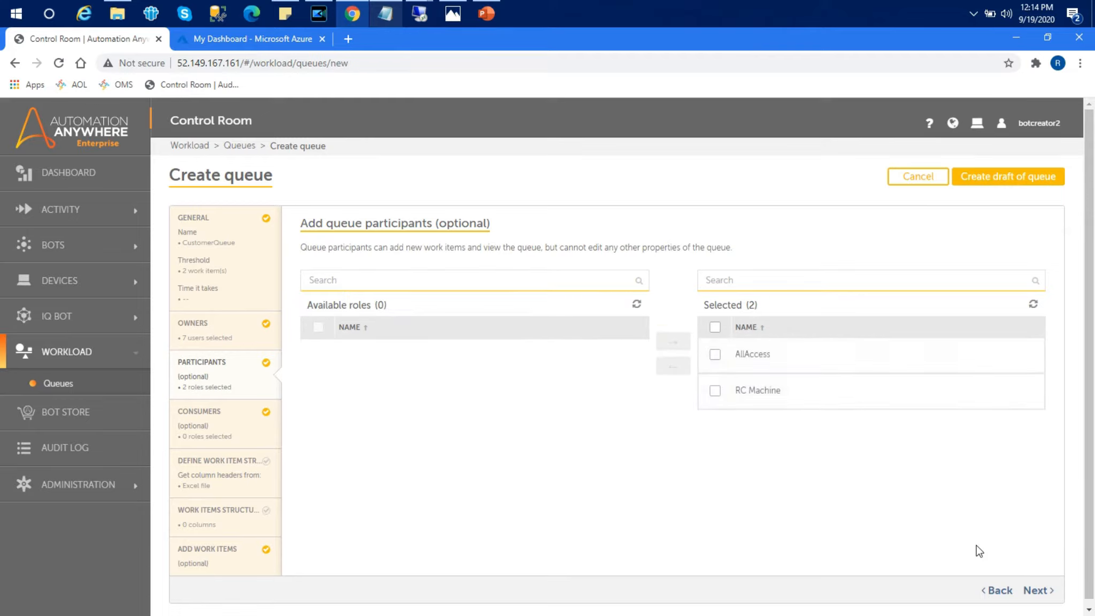
pyautogui.click(1035, 591)
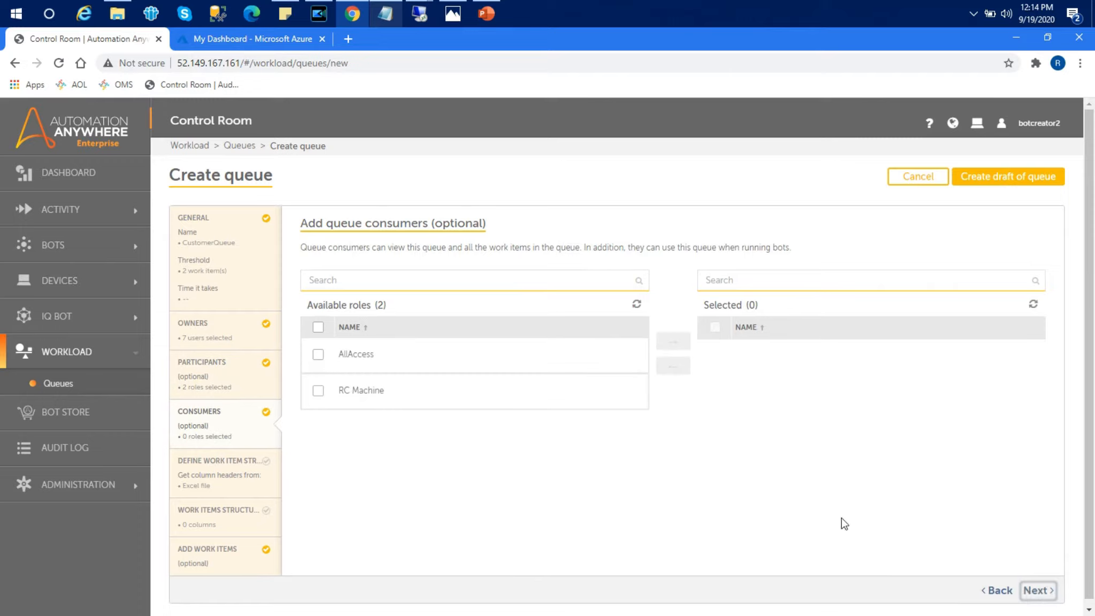
# Step: Add the AllAccess and RC Machine roles as consumers and continue to column definition
pyautogui.click(318, 326)
pyautogui.click(671, 341)
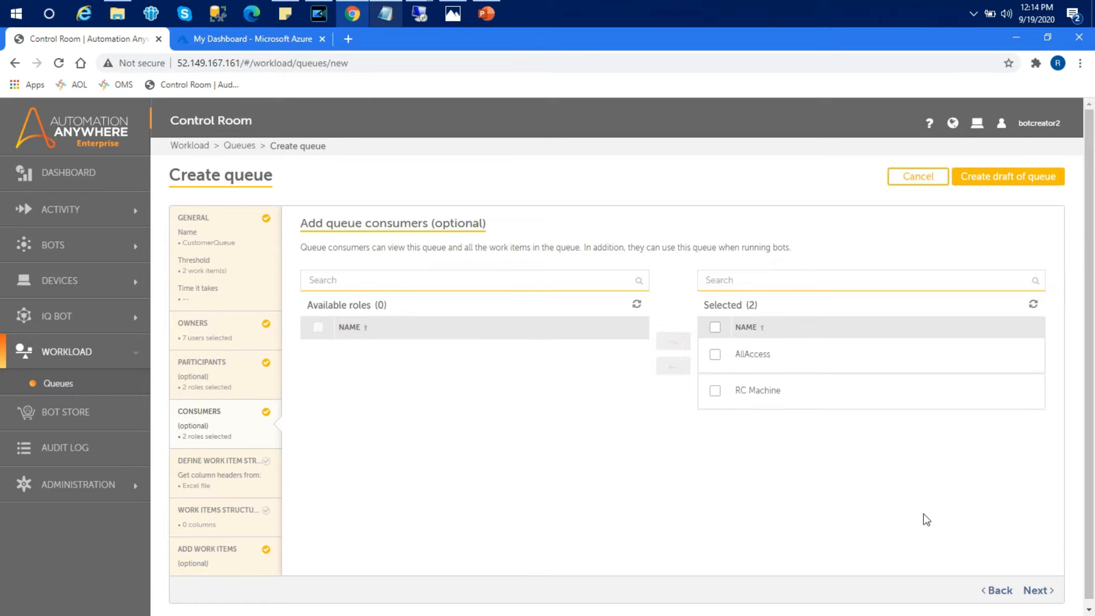
pyautogui.click(1038, 589)
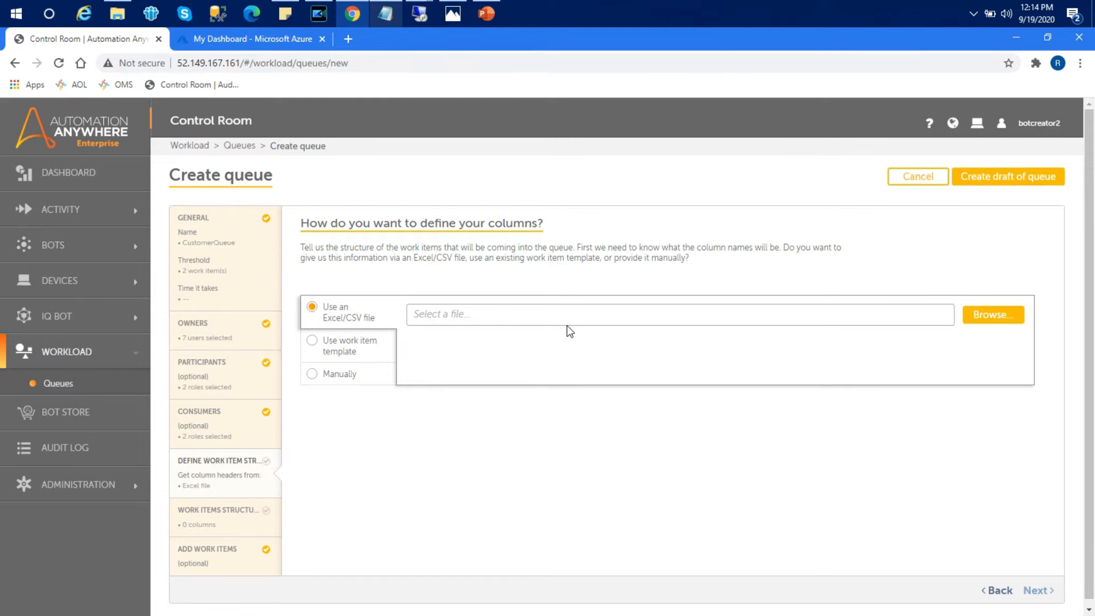
# Step: Choose Desktop > A2019 > WLM > Customerdata.csv as the column header file and continue
pyautogui.click(978, 314)
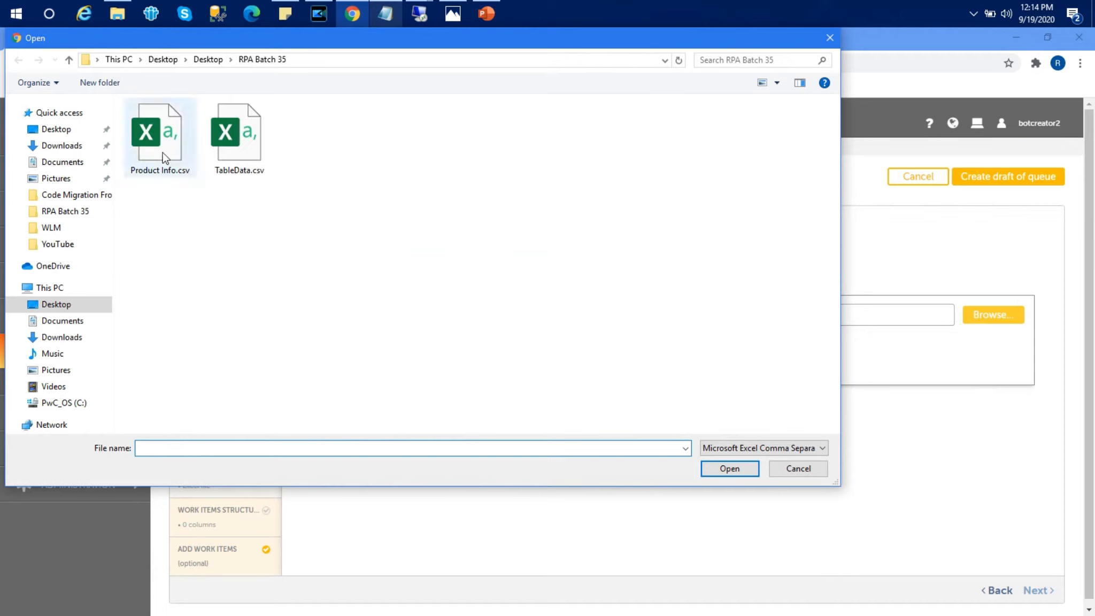
pyautogui.click(192, 60)
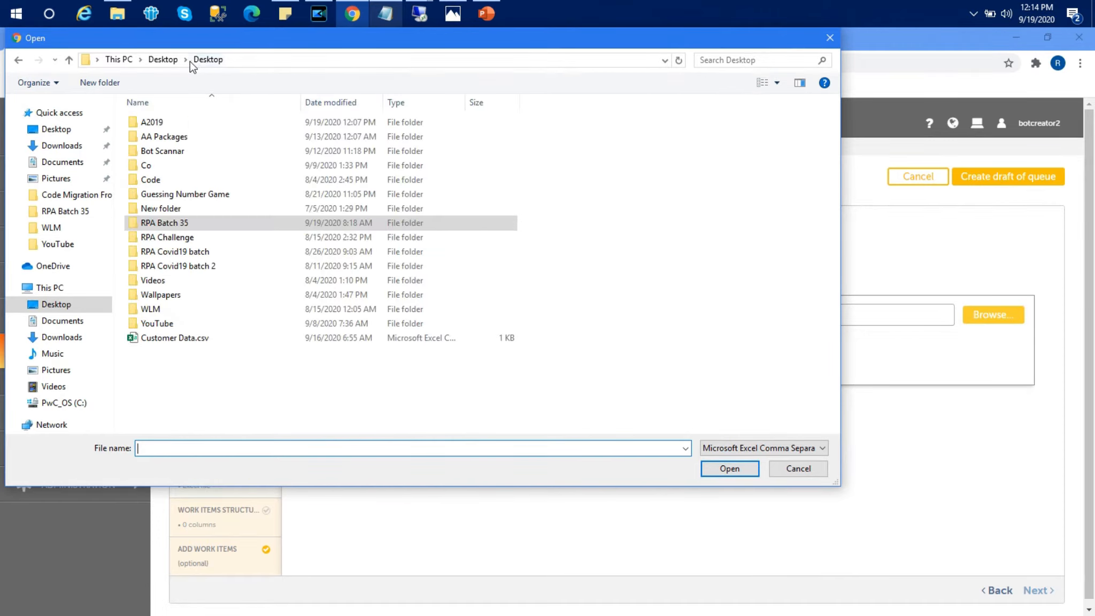
pyautogui.doubleClick(144, 123)
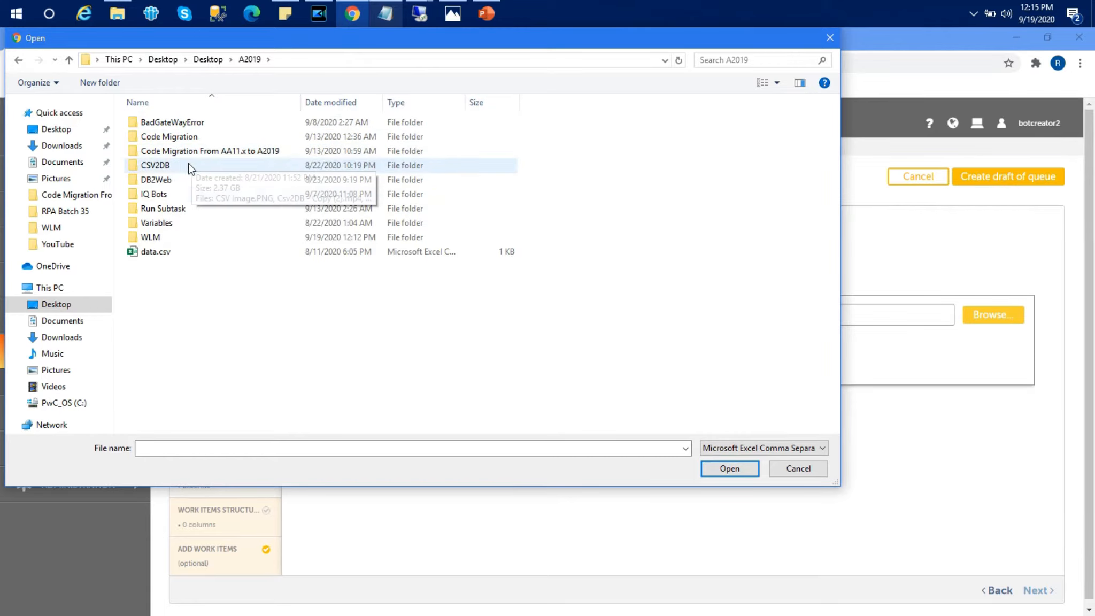
pyautogui.doubleClick(165, 239)
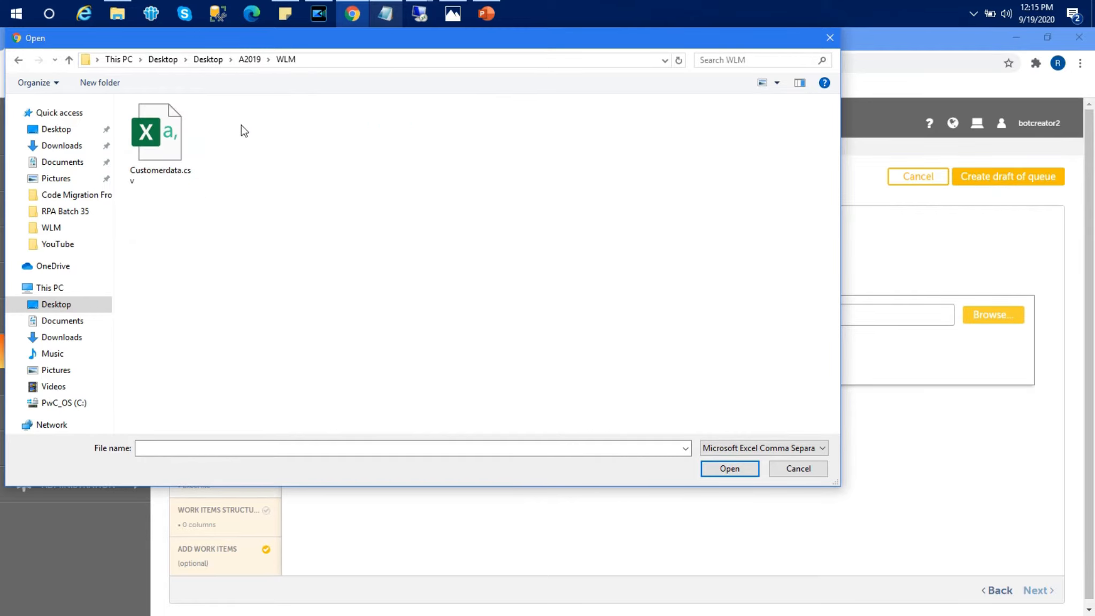
pyautogui.doubleClick(183, 127)
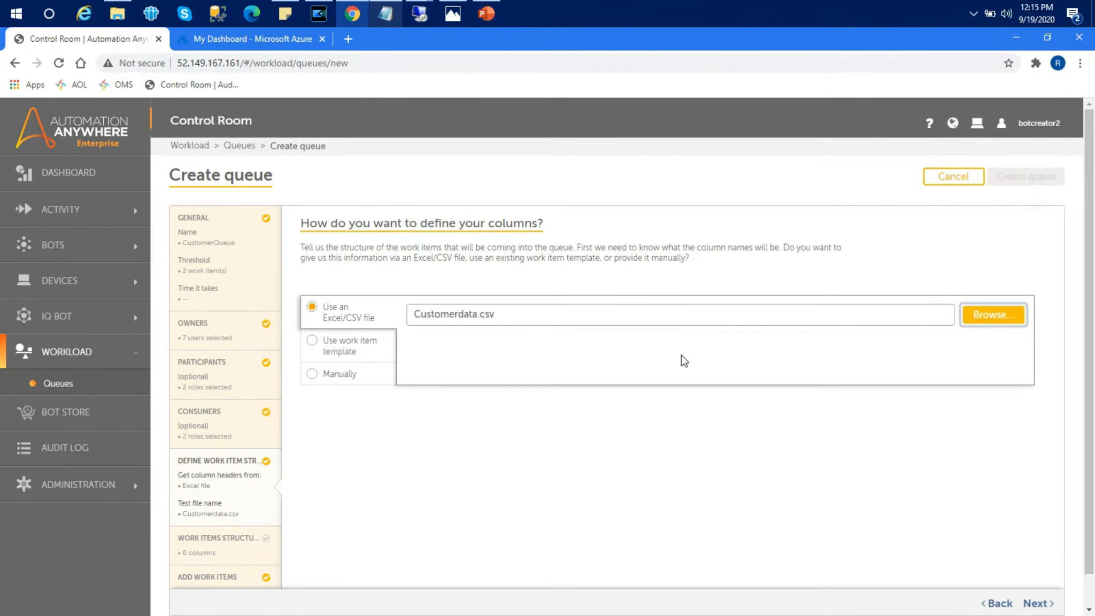
pyautogui.click(1041, 600)
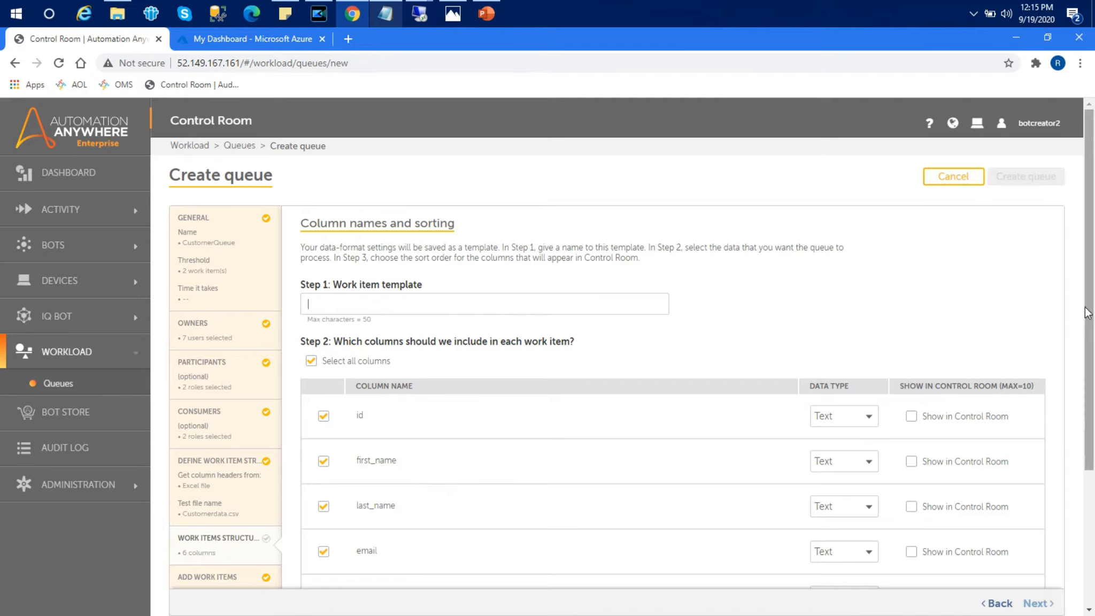
# Step: Enter CustomerData as the work item template name, keeping all six columns selected
pyautogui.scroll(-2, 1090, 348)
pyautogui.moveTo(1090, 361); pyautogui.dragTo(1092, 334)
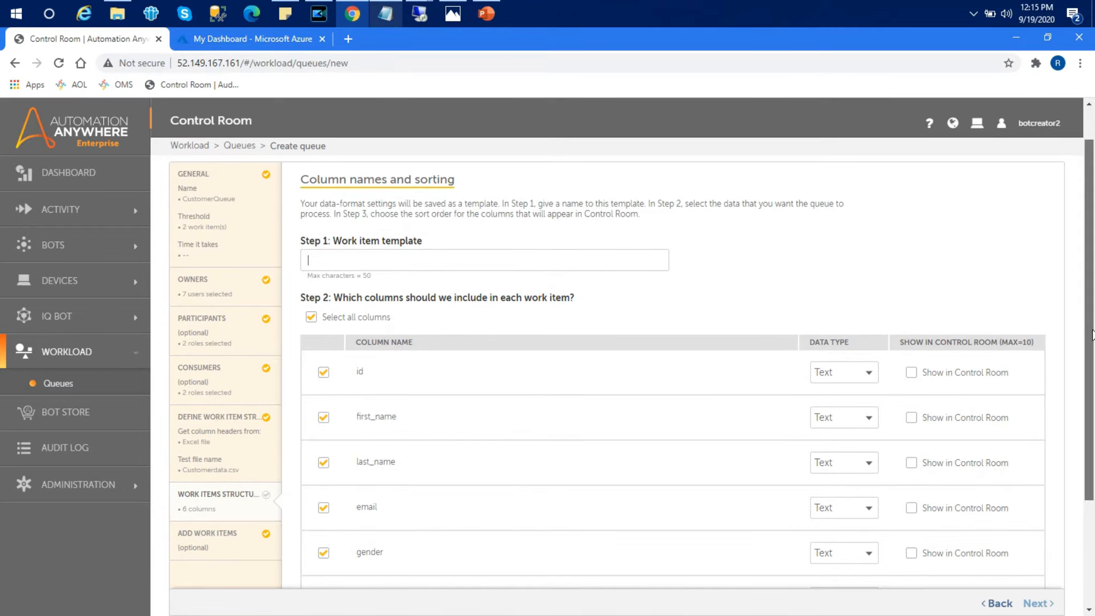
pyautogui.moveTo(1092, 334); pyautogui.dragTo(1092, 380)
pyautogui.moveTo(1091, 393); pyautogui.dragTo(1091, 409)
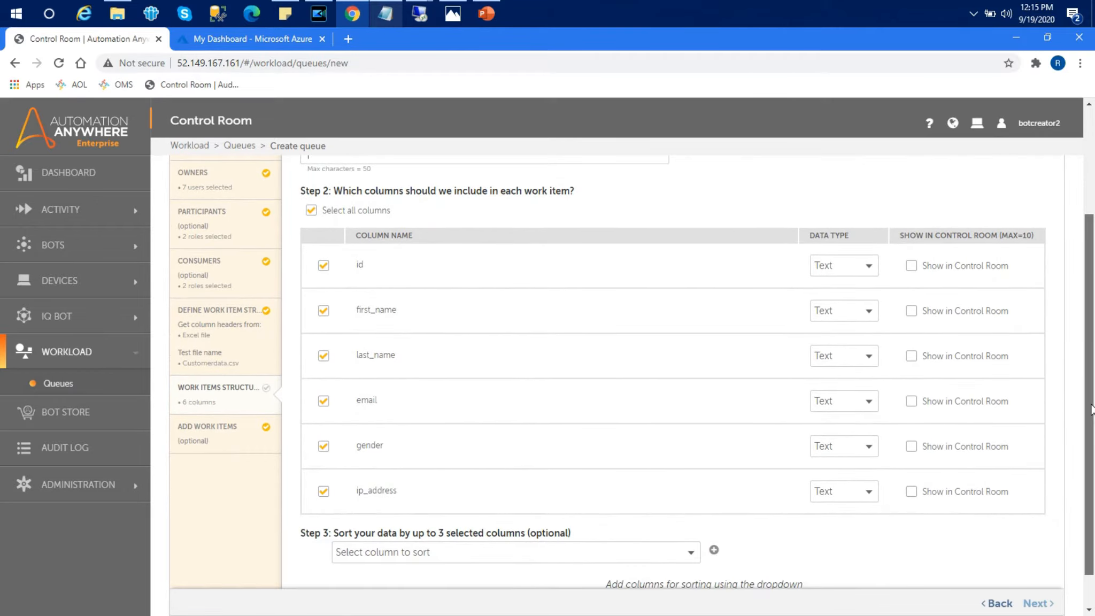
pyautogui.scroll(3, 767, 317)
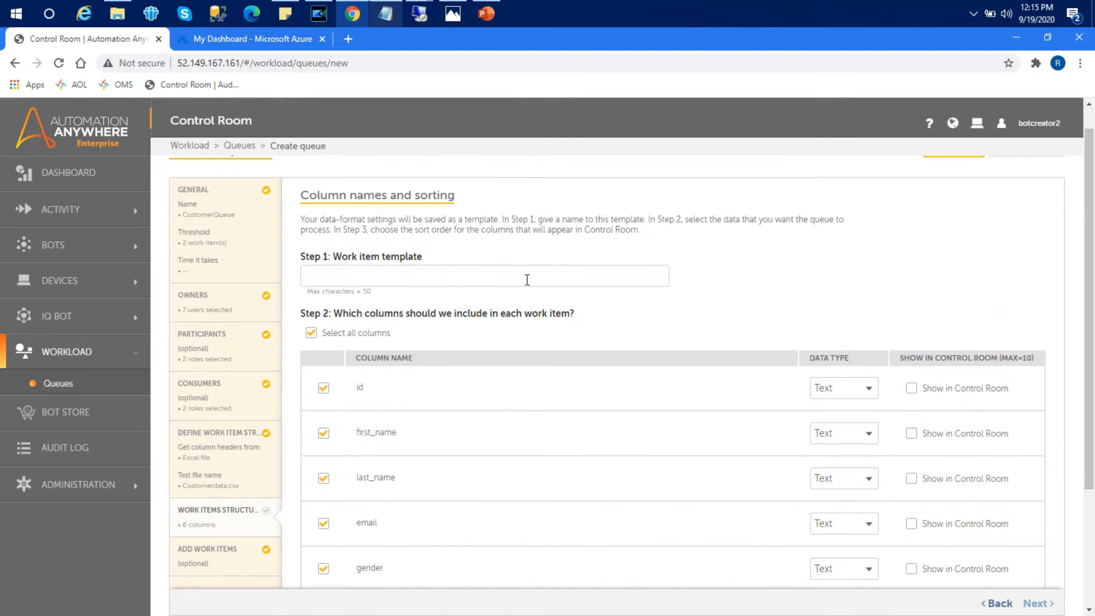
pyautogui.write('Custo')
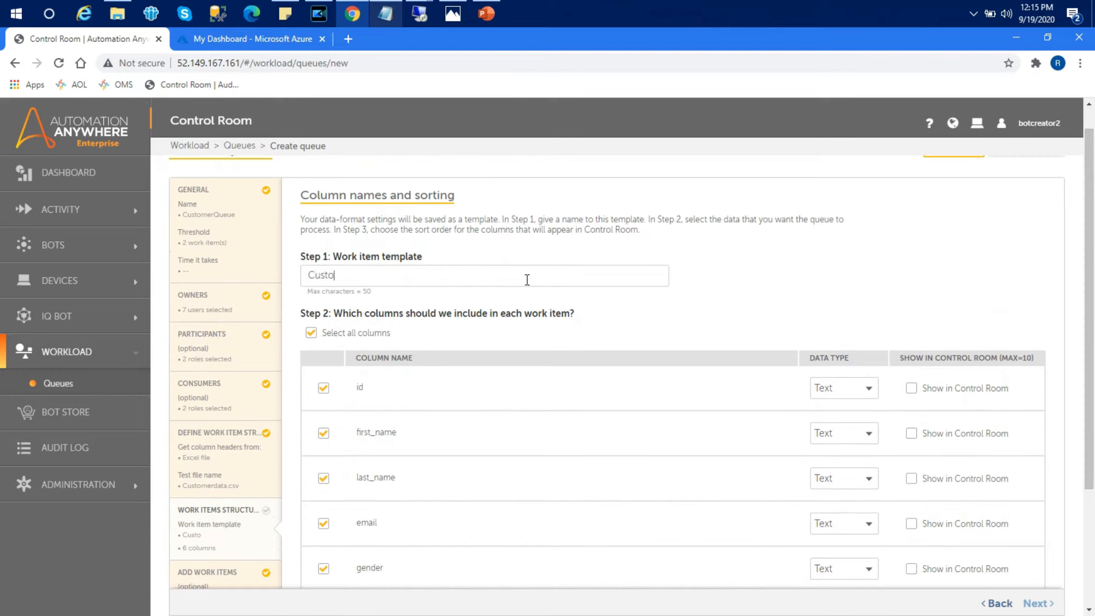
pyautogui.write('merData')
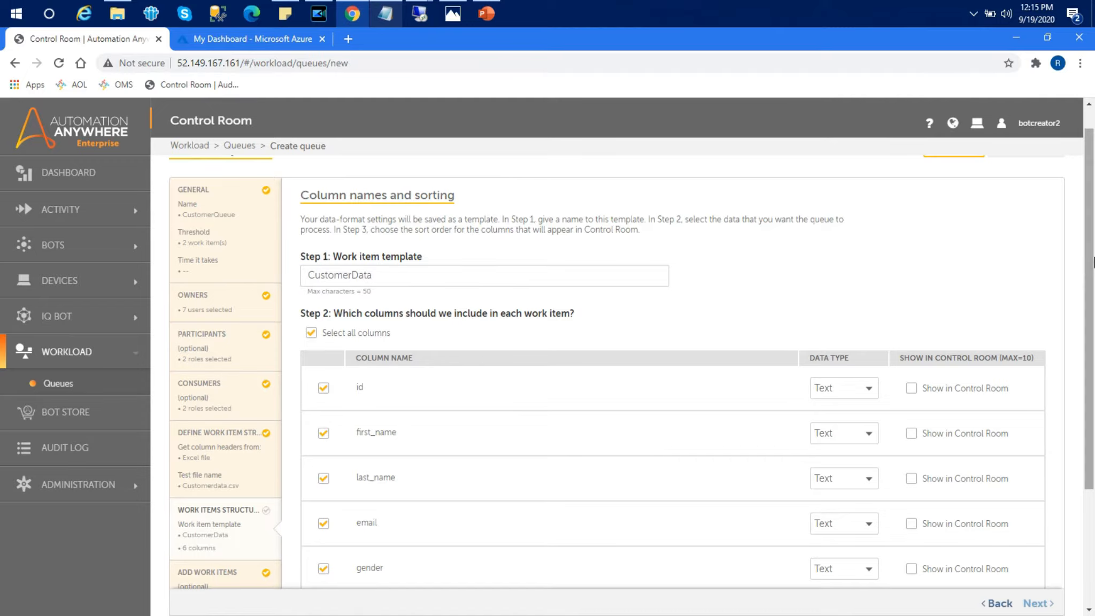
pyautogui.moveTo(1085, 262); pyautogui.dragTo(1080, 386)
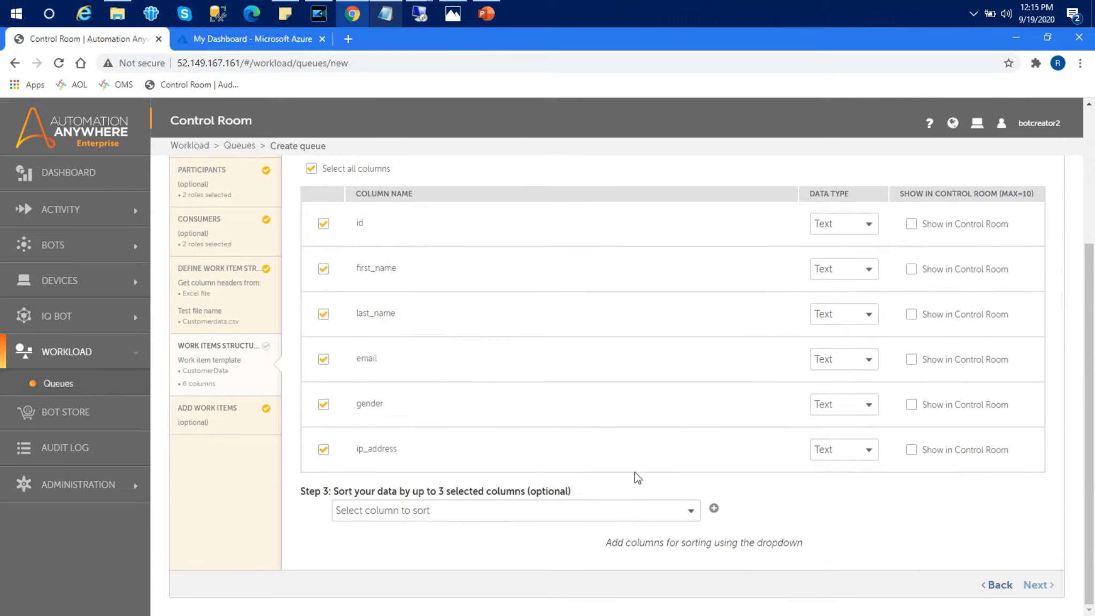
# Step: Try the sort column dropdown and add-rule button, leaving sorting unchanged
pyautogui.click(691, 513)
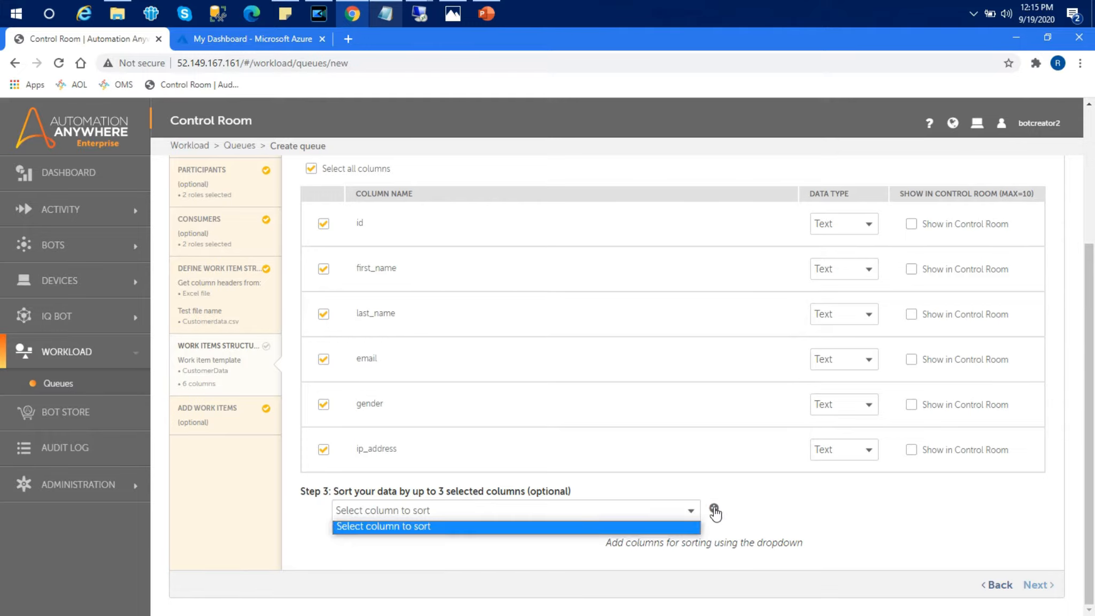
pyautogui.click(714, 509)
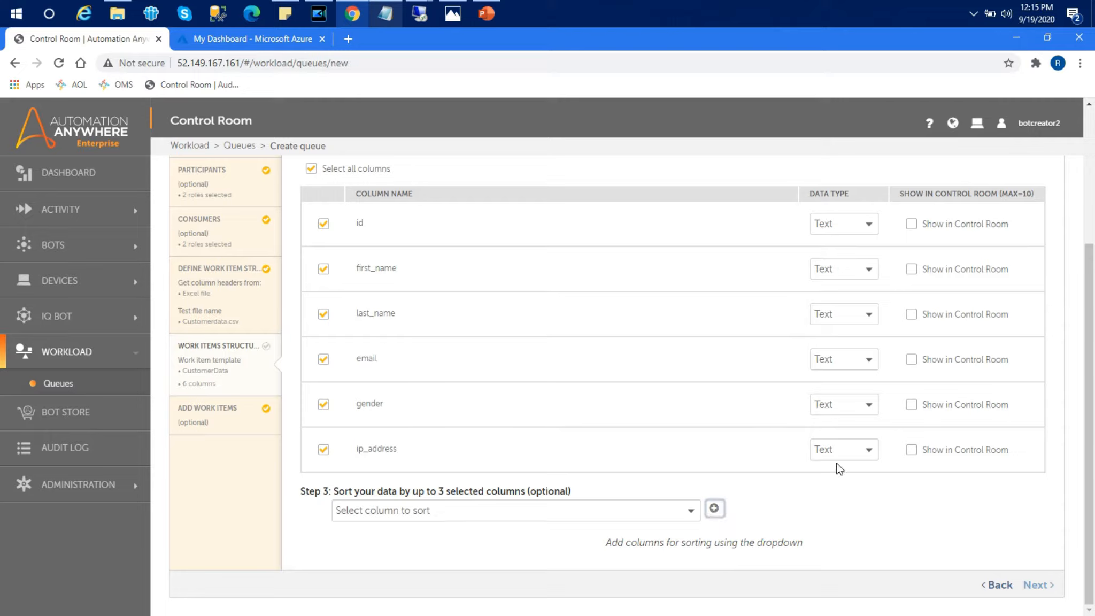
pyautogui.click(689, 516)
pyautogui.click(684, 519)
pyautogui.moveTo(1092, 364); pyautogui.dragTo(1092, 251)
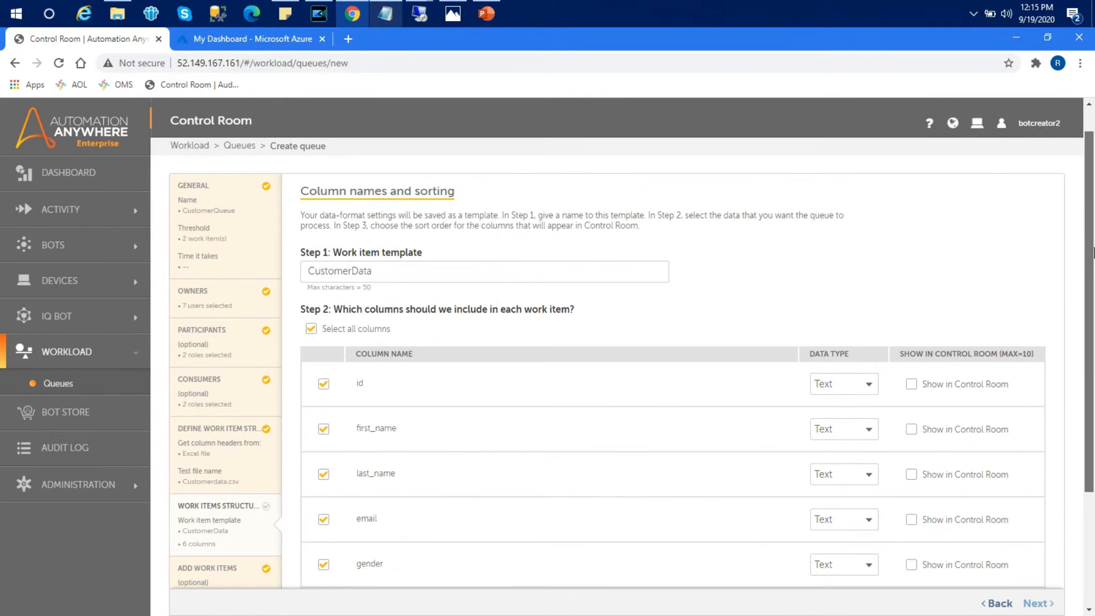
# Step: Tick Show in Control Room for id, first_name, last_name, email, gender and ip_address
pyautogui.scroll(-1, 1093, 252)
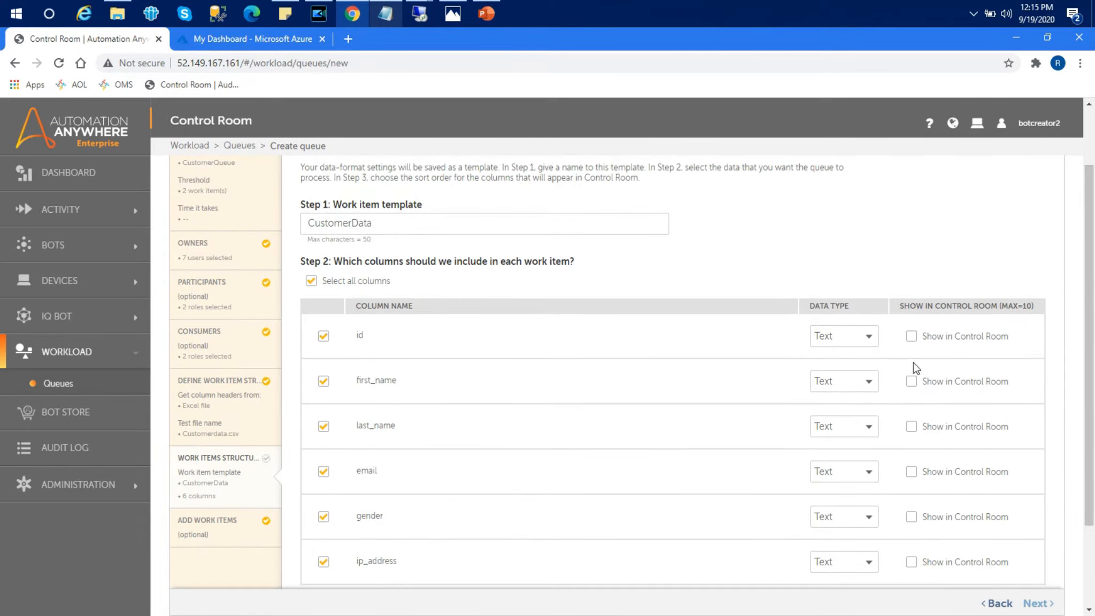
pyautogui.click(911, 381)
pyautogui.click(911, 336)
pyautogui.moveTo(1090, 243); pyautogui.dragTo(1090, 343)
pyautogui.click(911, 314)
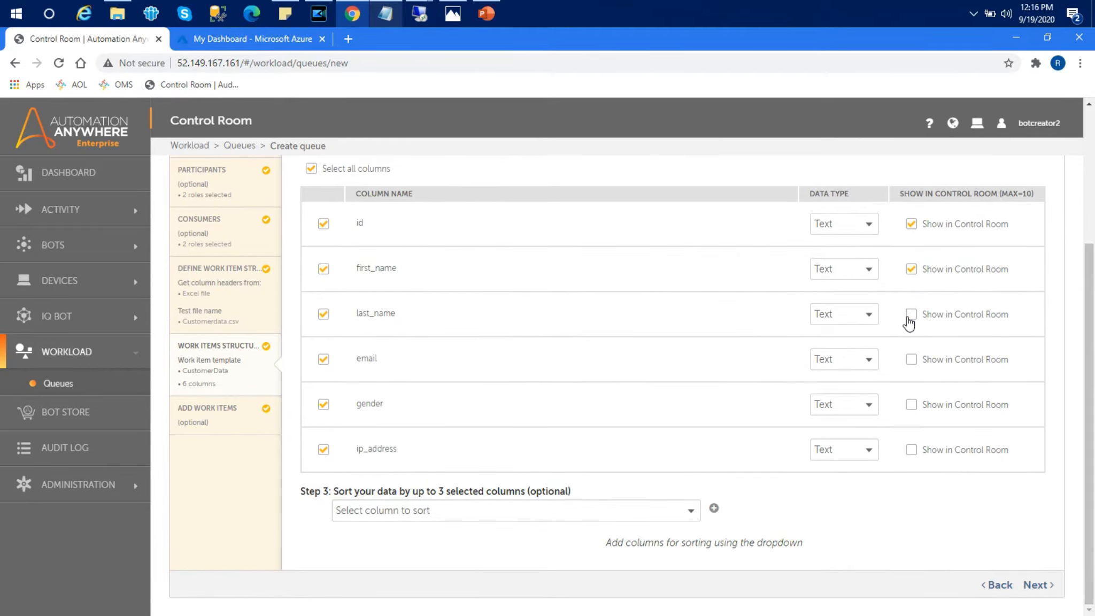
pyautogui.click(911, 357)
pyautogui.click(911, 405)
pyautogui.click(912, 449)
pyautogui.click(986, 261)
# Step: Add a first_name ascending sort rule and continue to adding work items
pyautogui.click(691, 512)
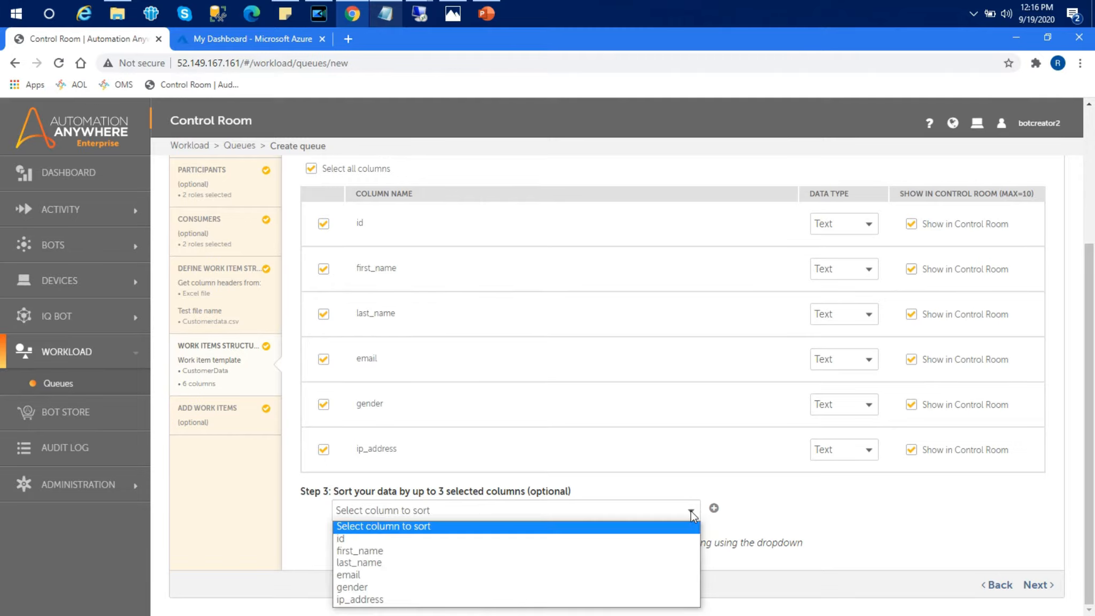
pyautogui.click(479, 551)
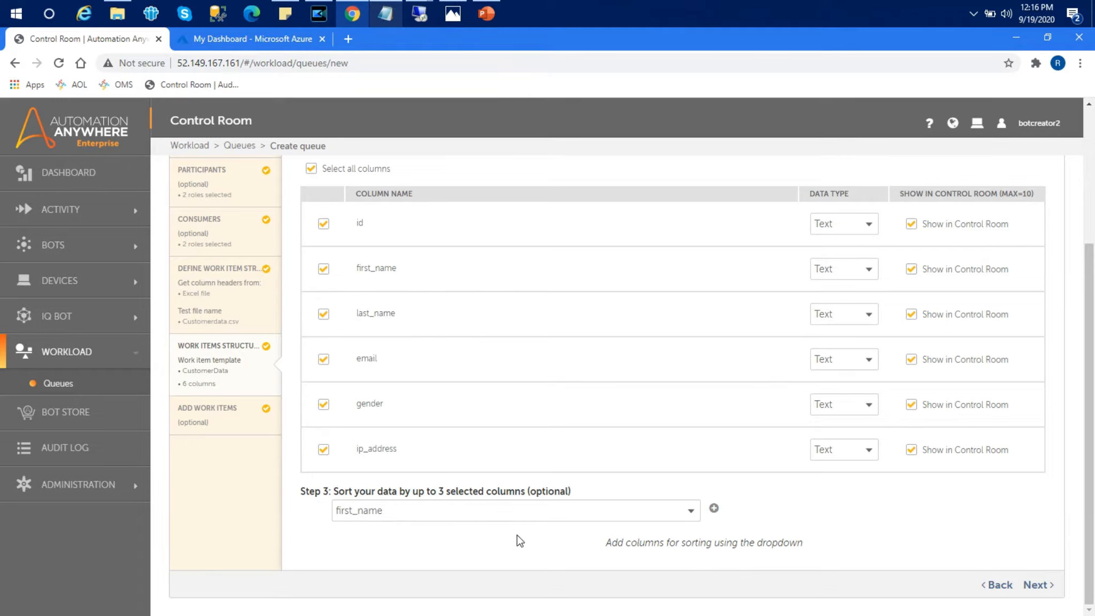
pyautogui.click(714, 509)
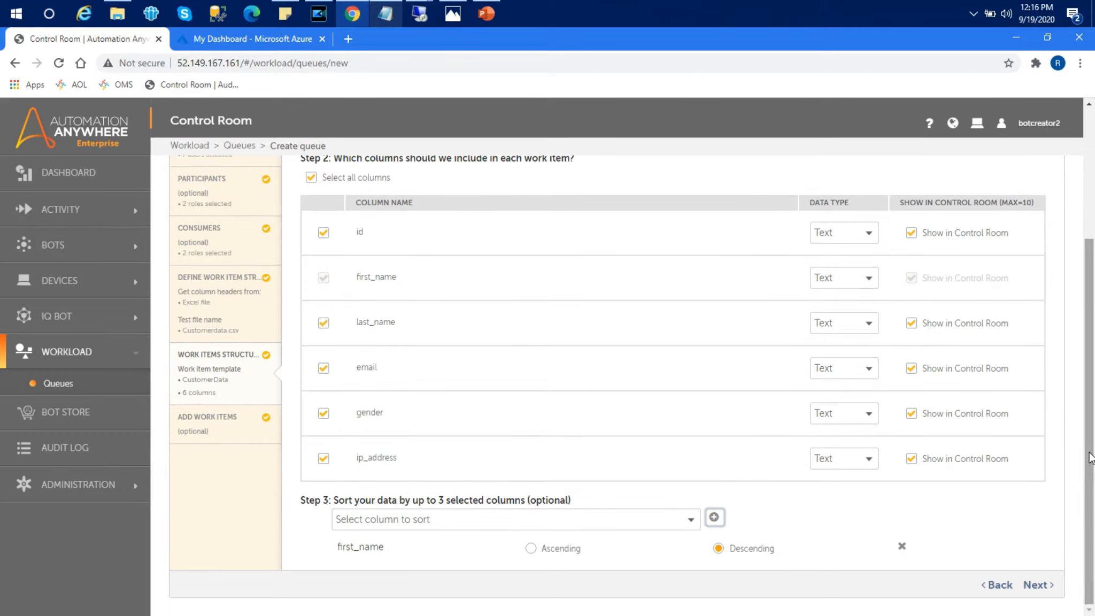
pyautogui.click(532, 548)
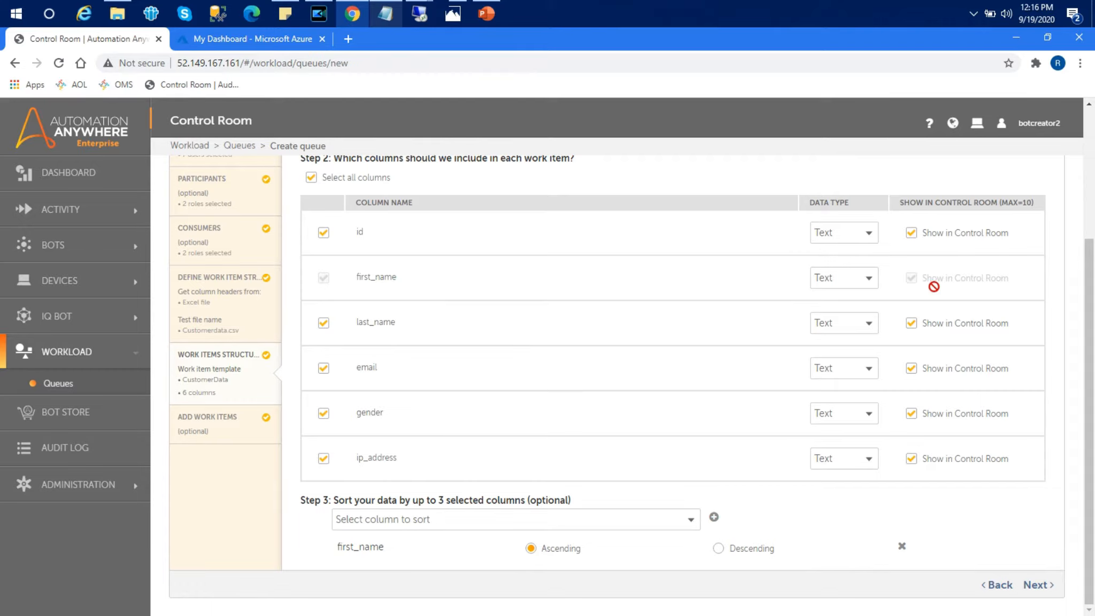
pyautogui.click(1043, 587)
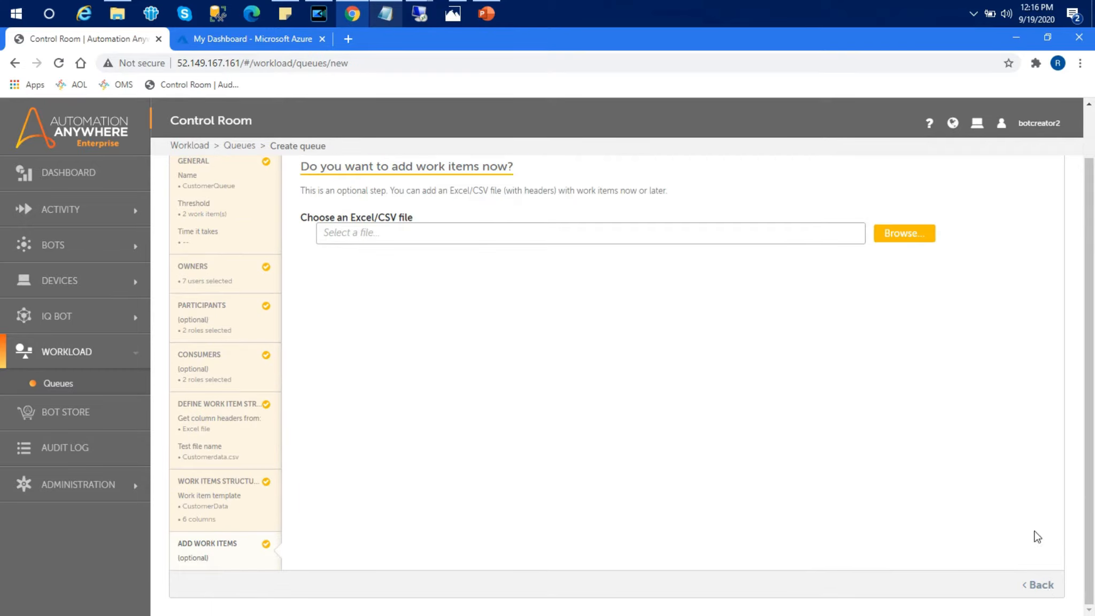
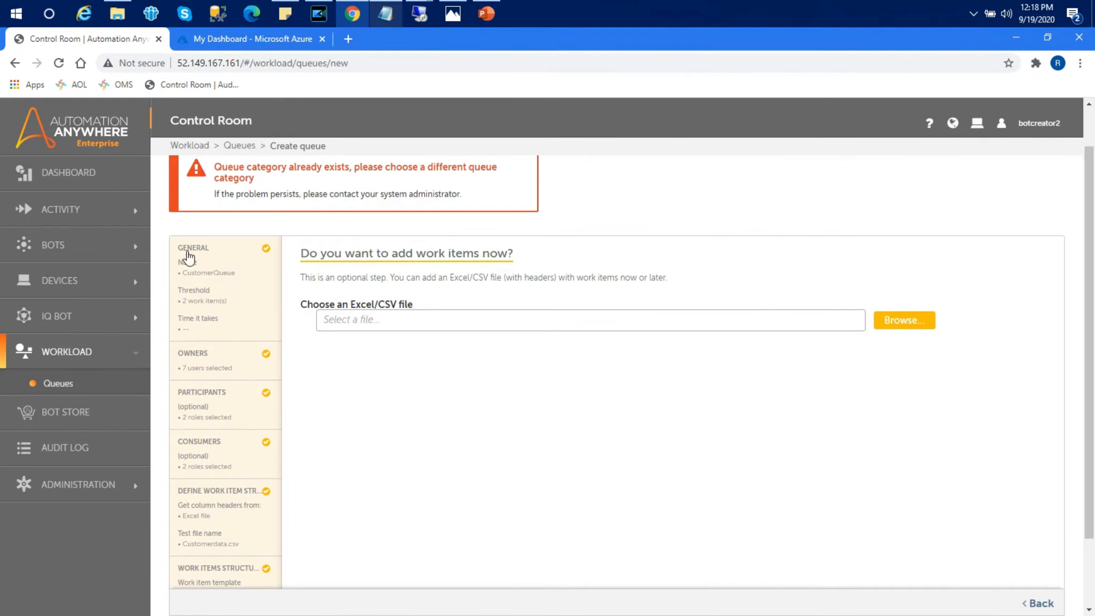
# Step: Rename the queue to CustomerQueue1 in the general settings
pyautogui.click(196, 259)
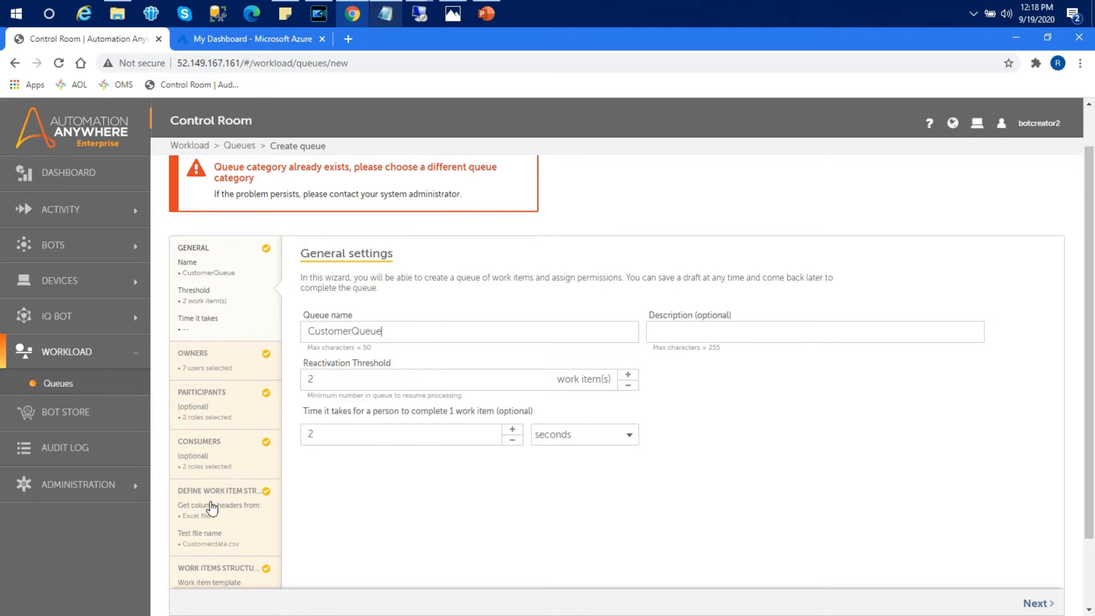
pyautogui.click(217, 571)
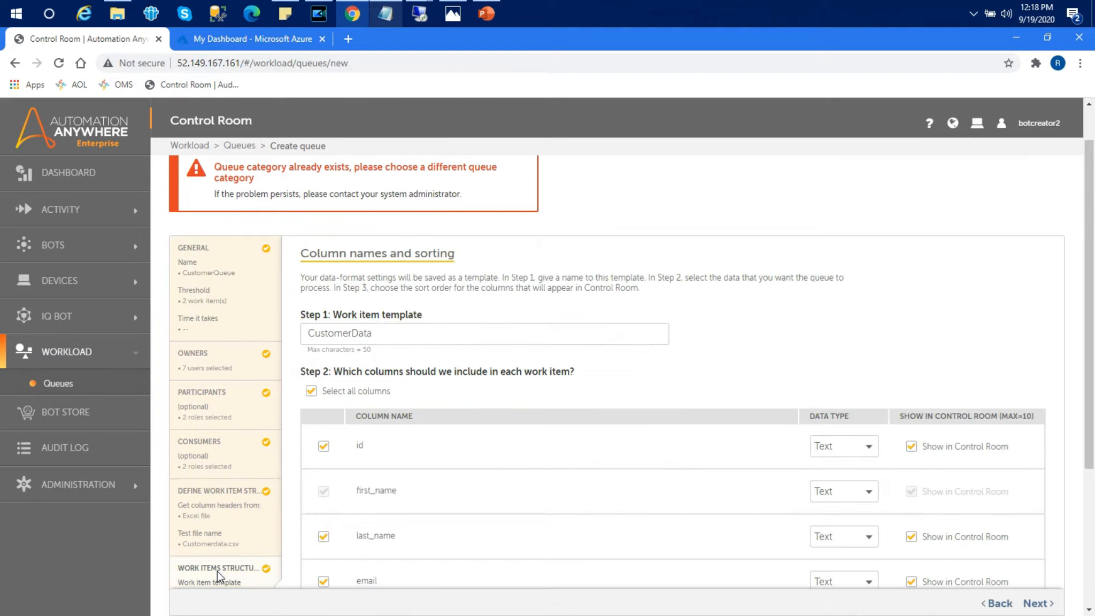
pyautogui.click(275, 280)
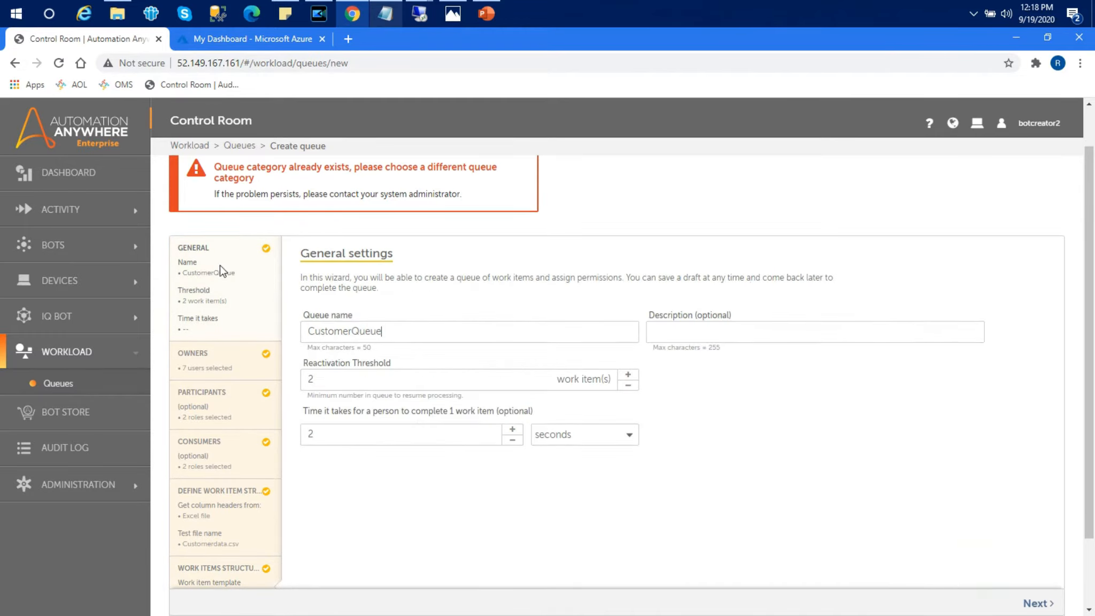
pyautogui.write('1')
pyautogui.scroll(1, 1088, 206)
pyautogui.scroll(1, 1087, 206)
pyautogui.click(1048, 176)
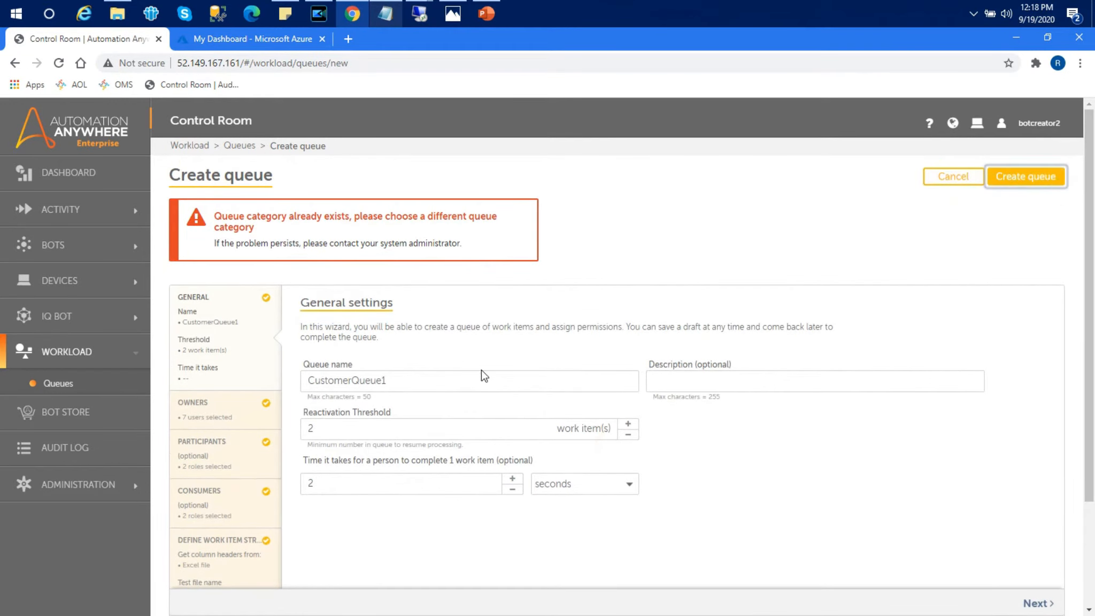
# Step: Rename the work item template to CustomerData1 and create the queue
pyautogui.moveTo(1091, 273); pyautogui.dragTo(1086, 390)
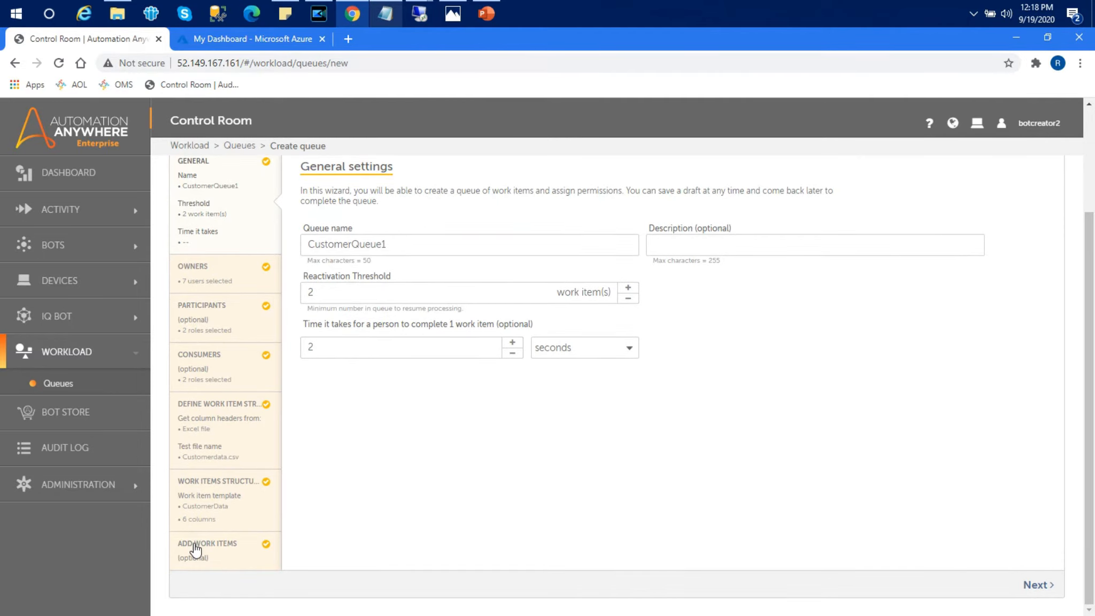
pyautogui.click(222, 491)
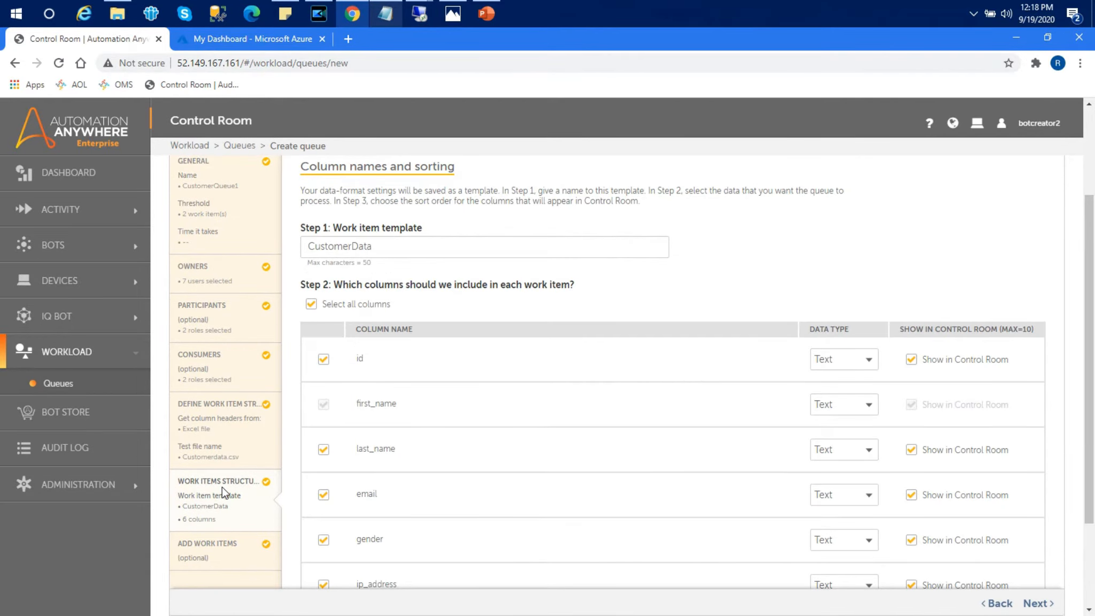
pyautogui.write('1')
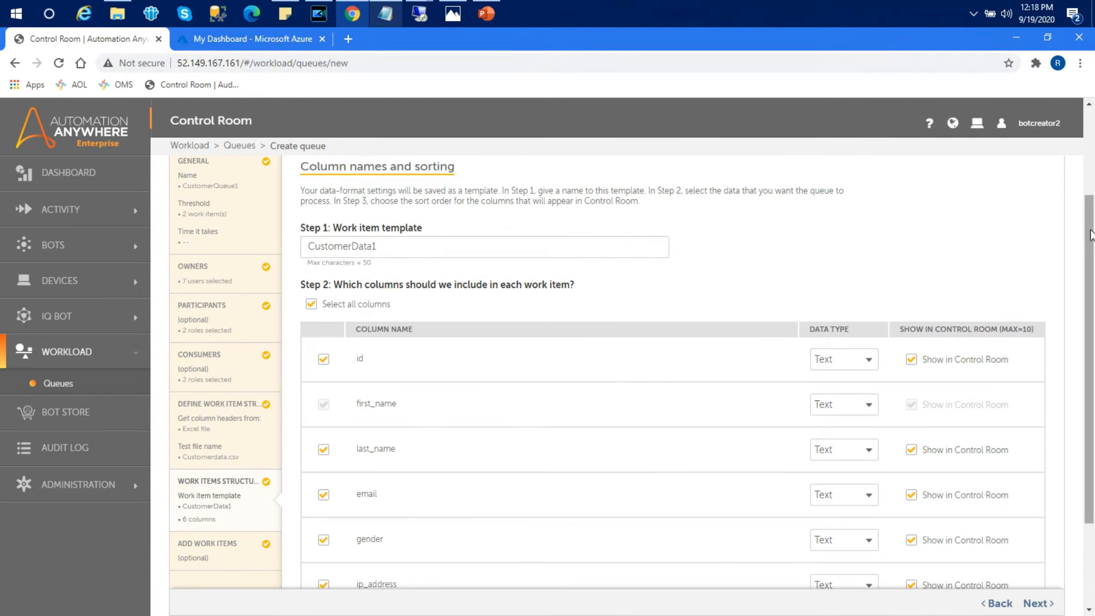
pyautogui.moveTo(1090, 235); pyautogui.dragTo(1086, 150)
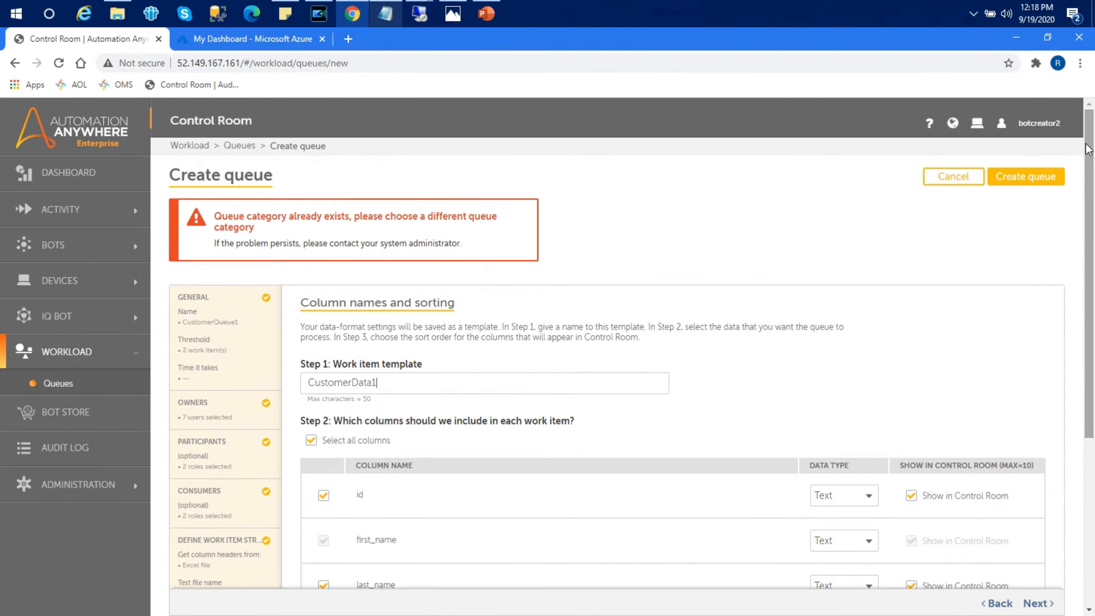
pyautogui.click(1028, 181)
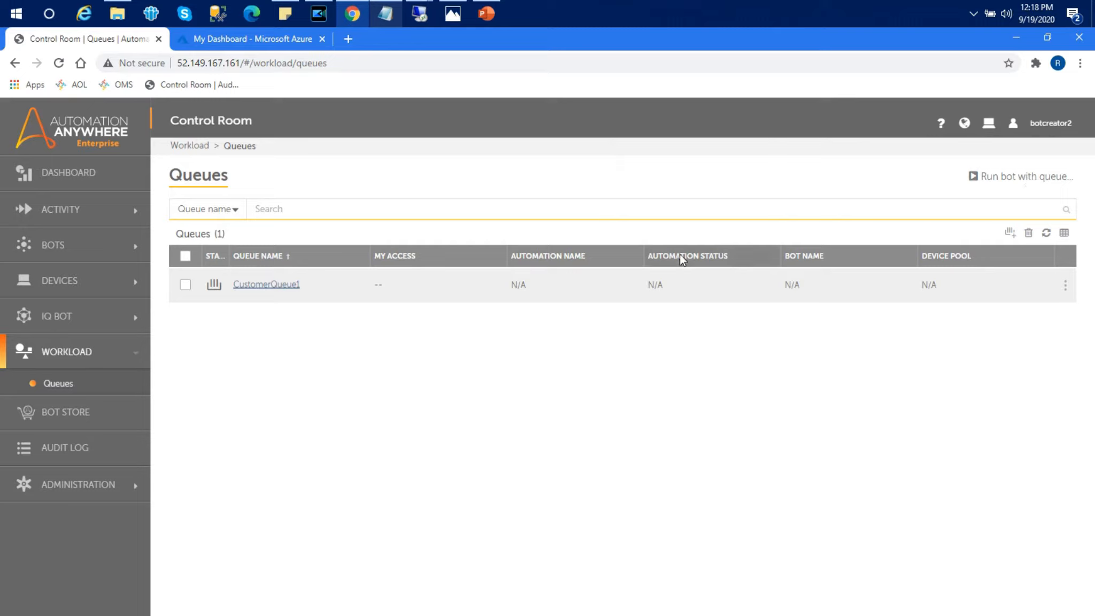
# Step: View CustomerQueue1's details to confirm it has zero work items, then return to the Queues list
pyautogui.moveTo(215, 284)
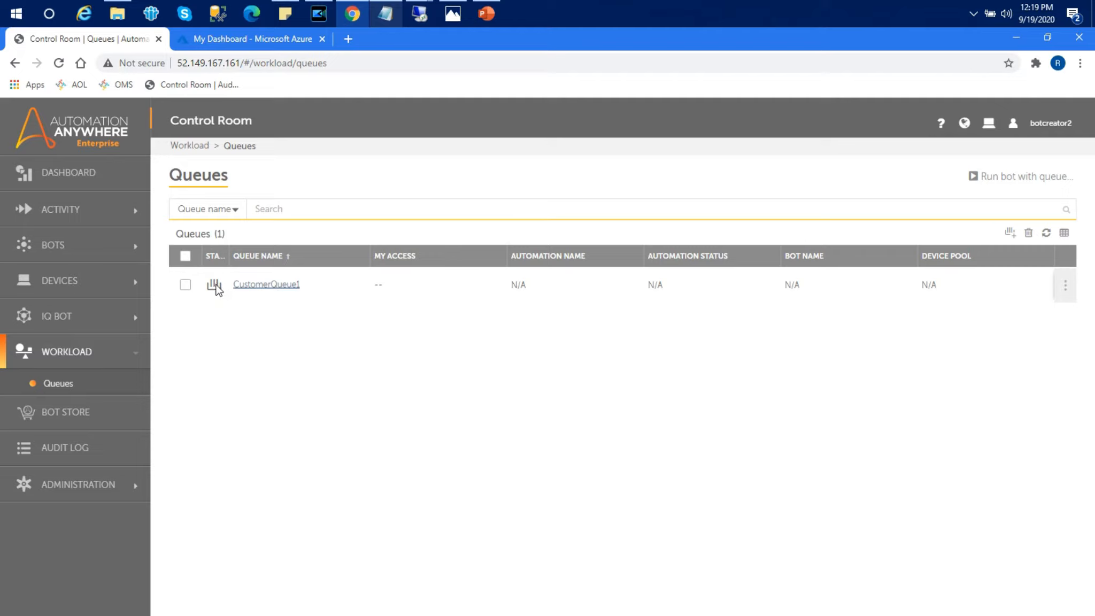
pyautogui.moveTo(1070, 293)
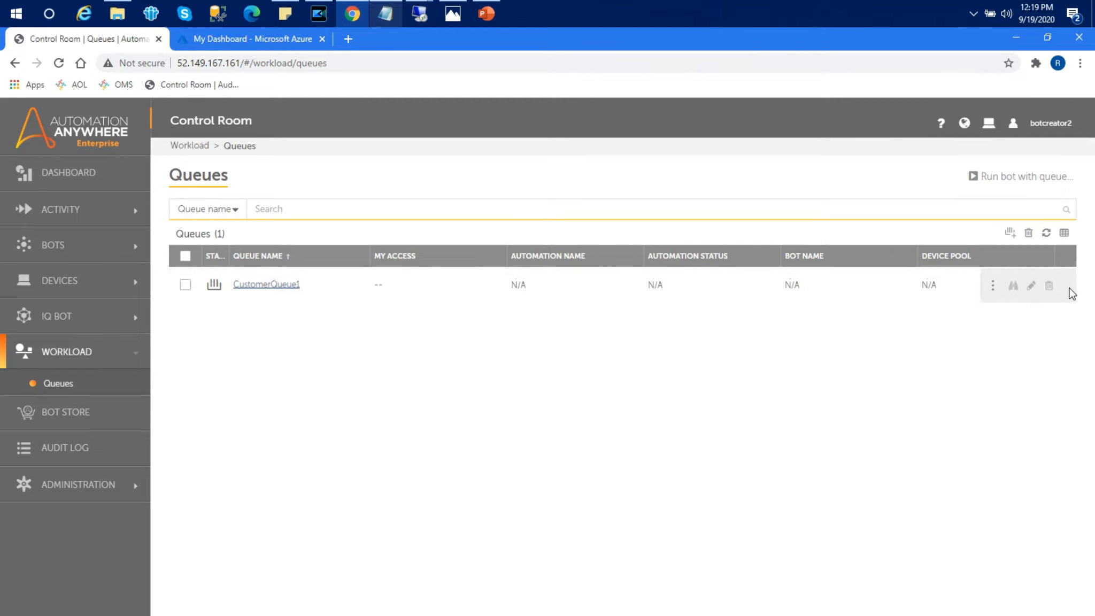
pyautogui.click(1014, 287)
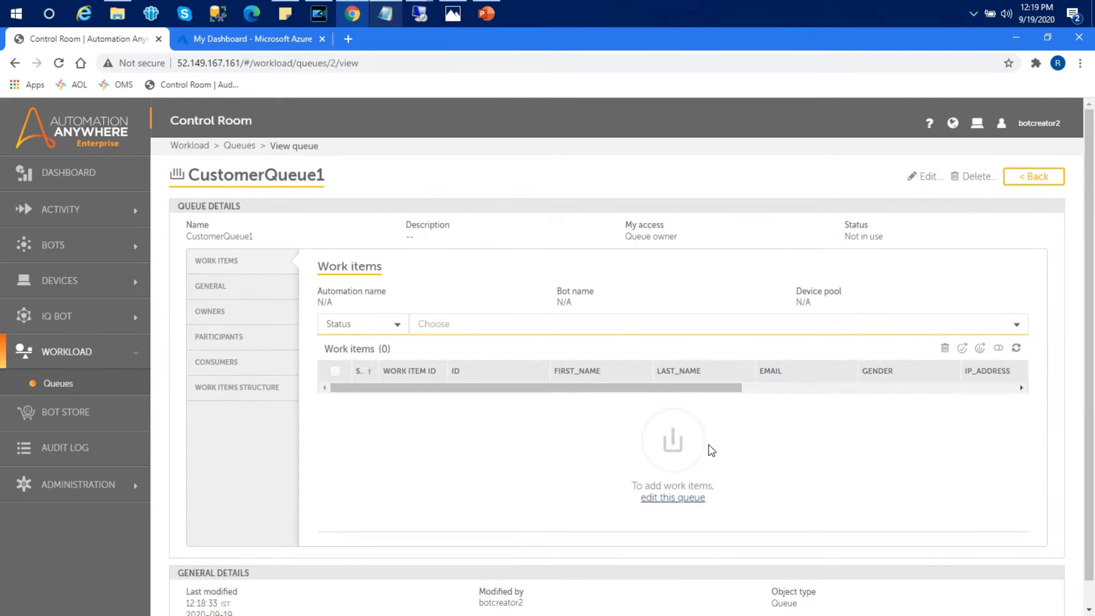
pyautogui.click(1033, 182)
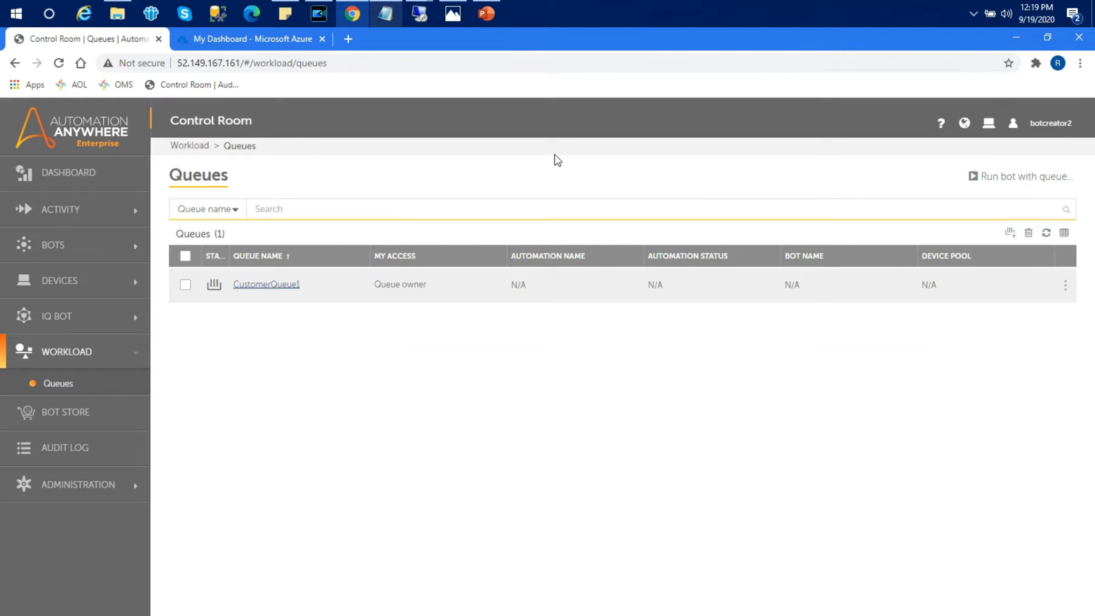
# Step: From My bots, create a new task bot named DataPublish2CustomerQueue and open its editor
pyautogui.click(63, 243)
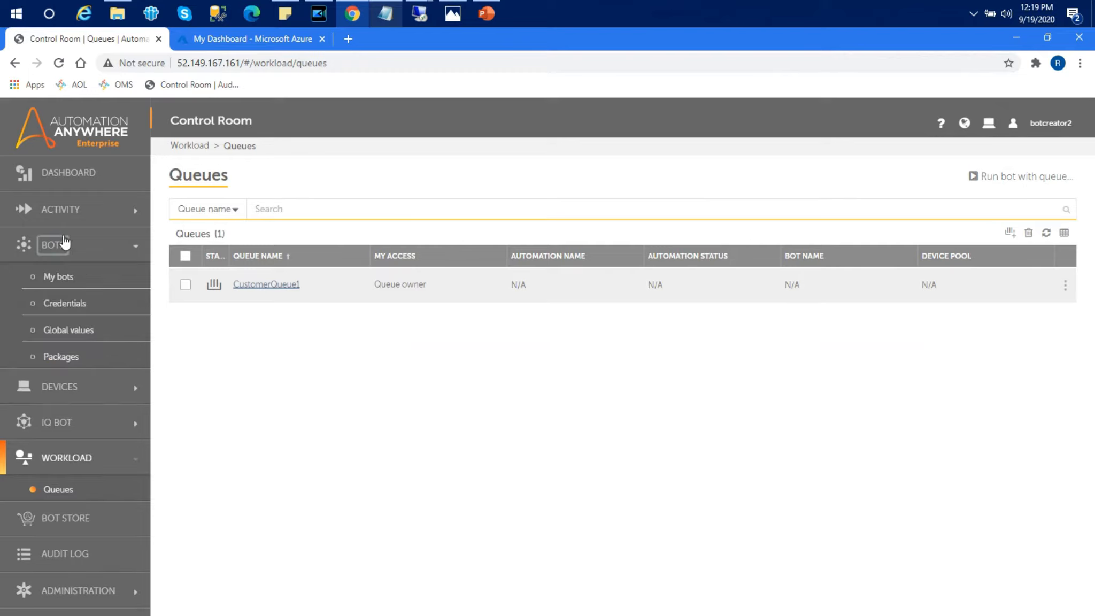
pyautogui.click(60, 277)
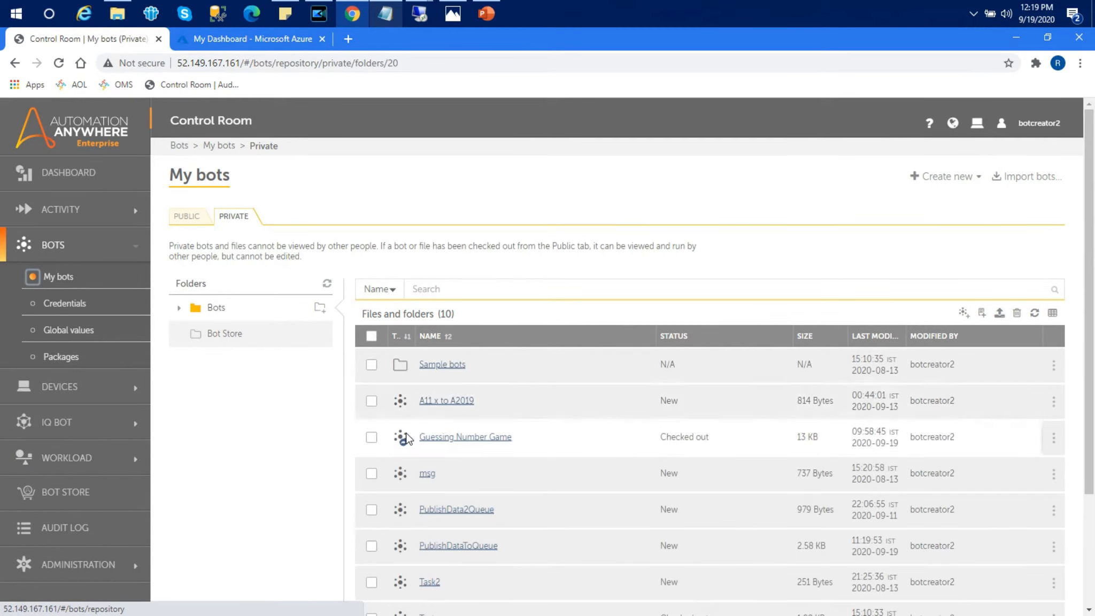
pyautogui.click(939, 176)
pyautogui.click(893, 206)
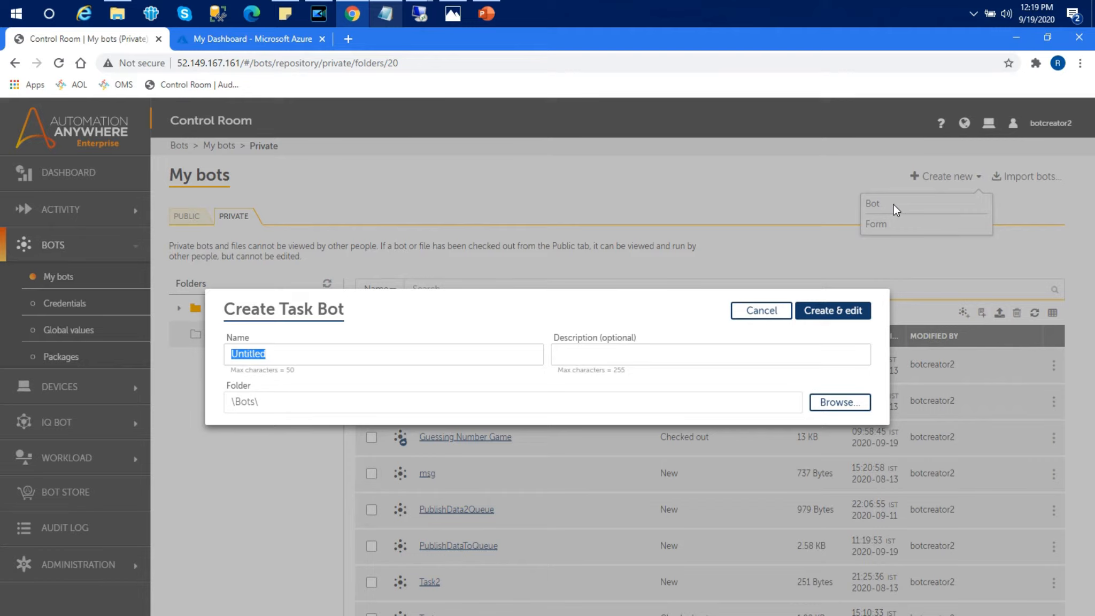
pyautogui.write('DataPublish2Queue')
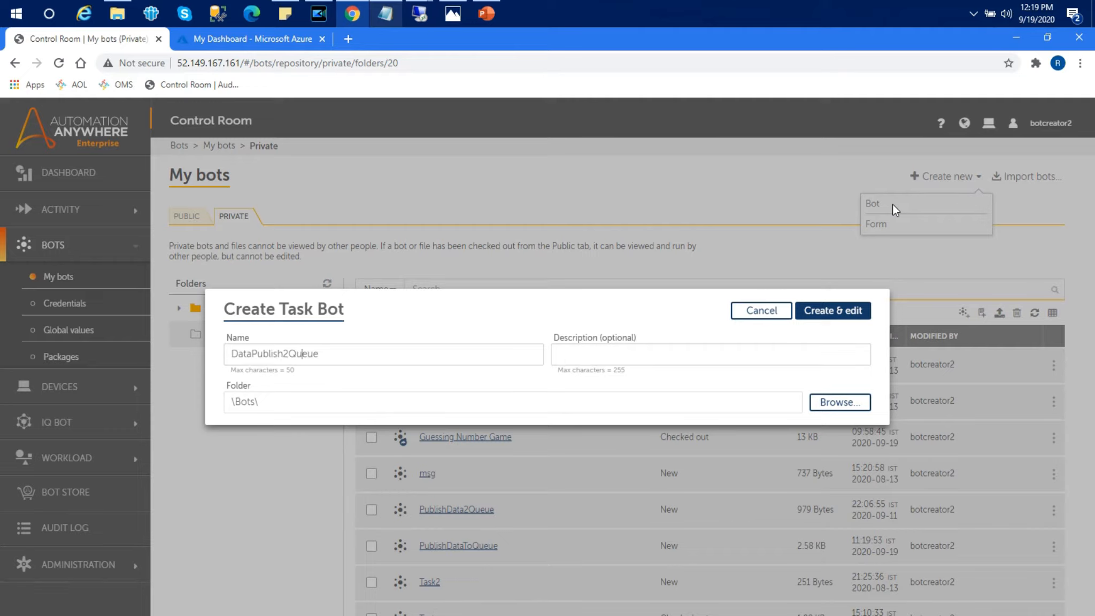
pyautogui.write('Customer')
pyautogui.click(839, 311)
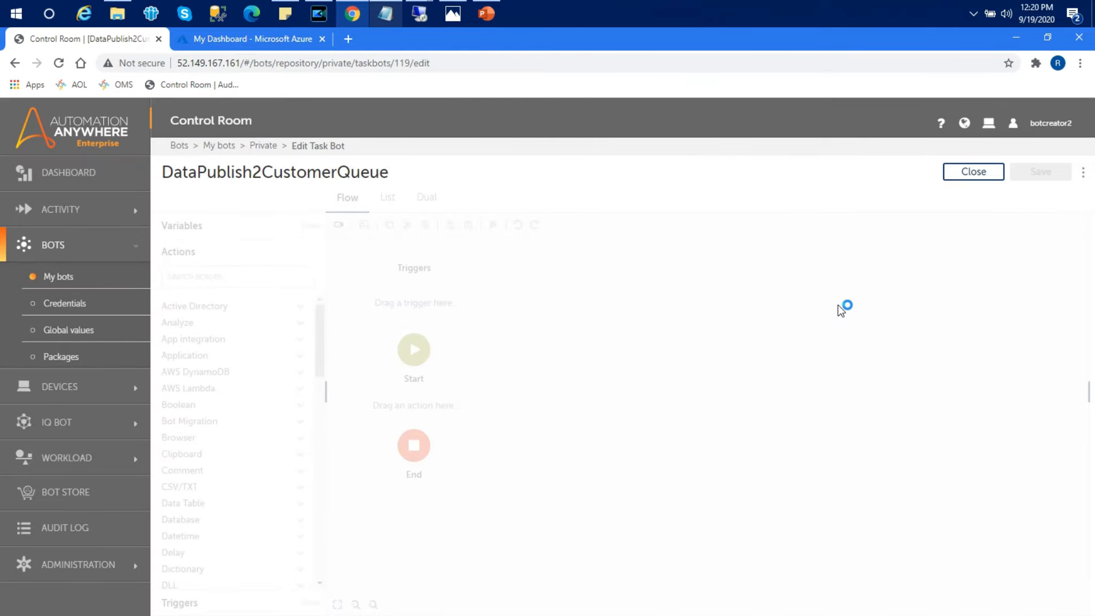
pyautogui.click(383, 17)
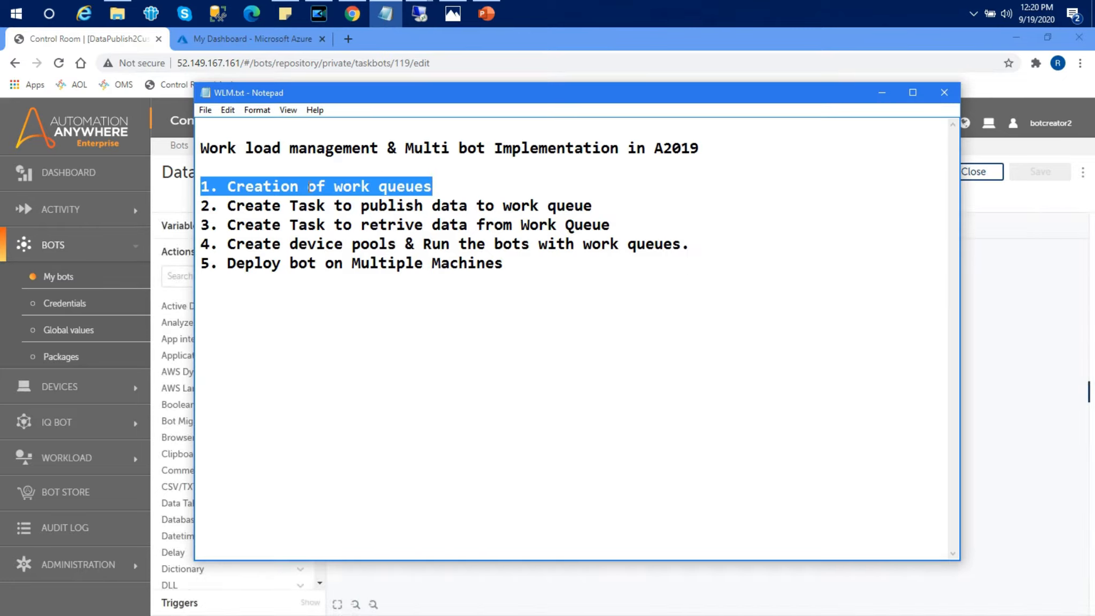
pyautogui.moveTo(202, 225); pyautogui.dragTo(334, 219)
pyautogui.moveTo(592, 205); pyautogui.dragTo(234, 203)
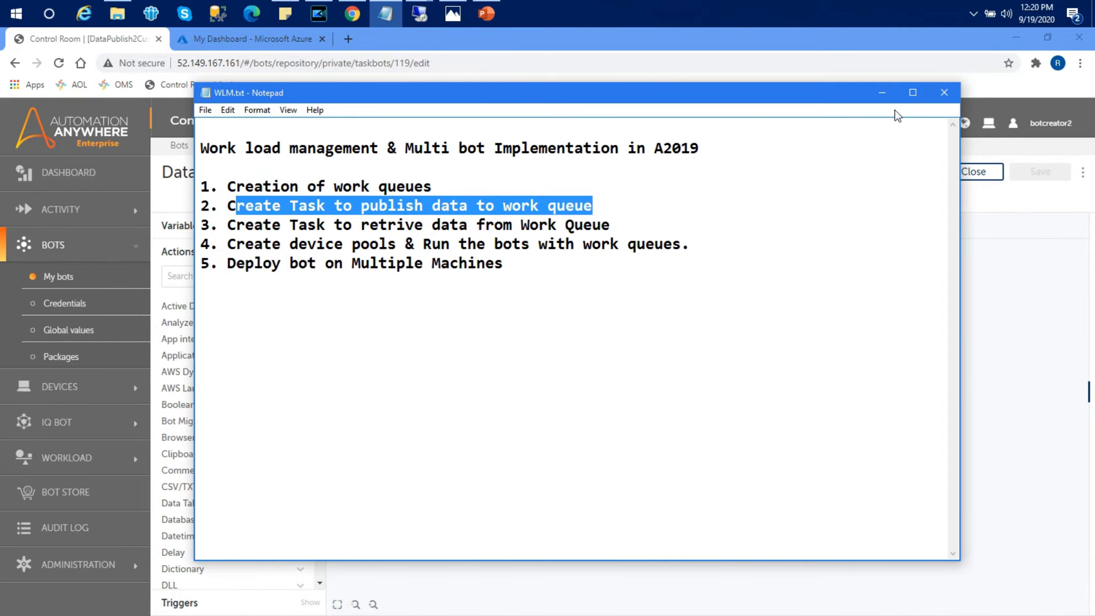
pyautogui.click(877, 93)
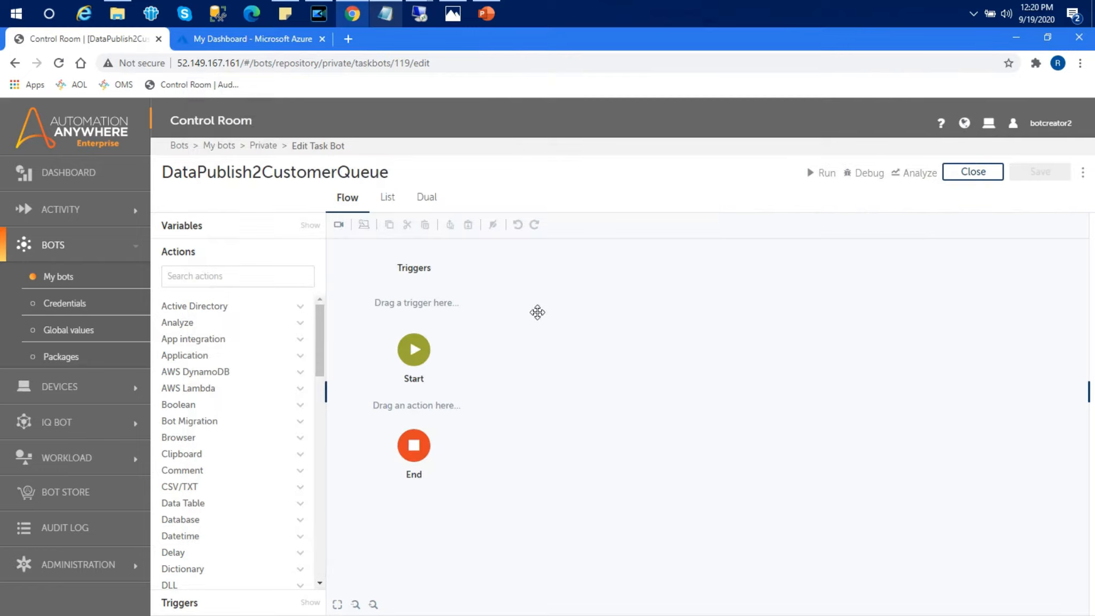
# Step: Add a CSV/TXT Open action between Start and End, reading a desktop file
pyautogui.click(277, 280)
pyautogui.write('csv')
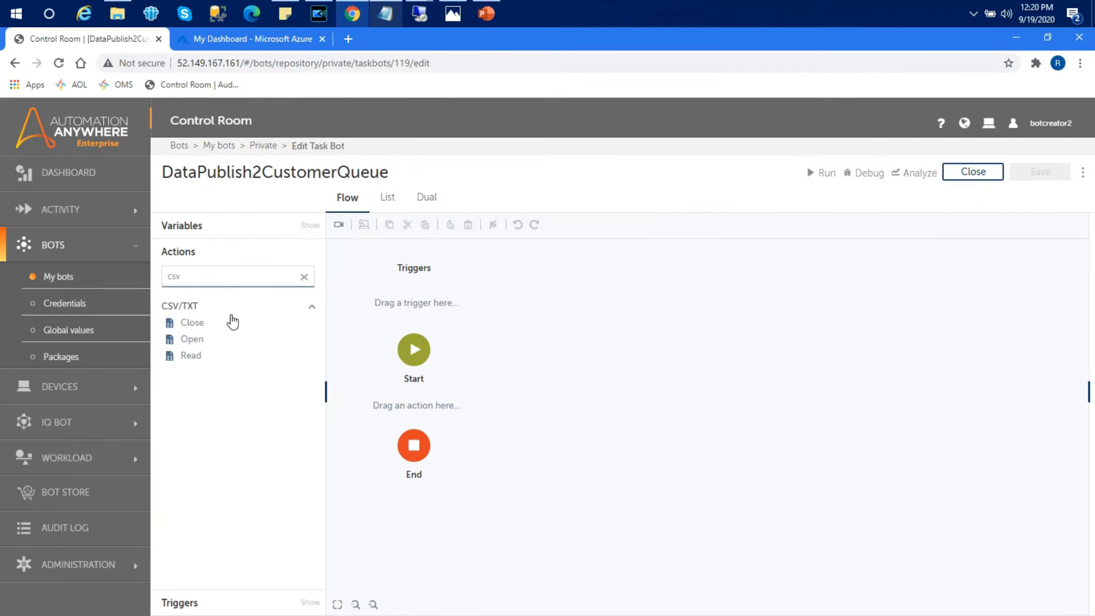
pyautogui.moveTo(191, 339); pyautogui.dragTo(430, 418)
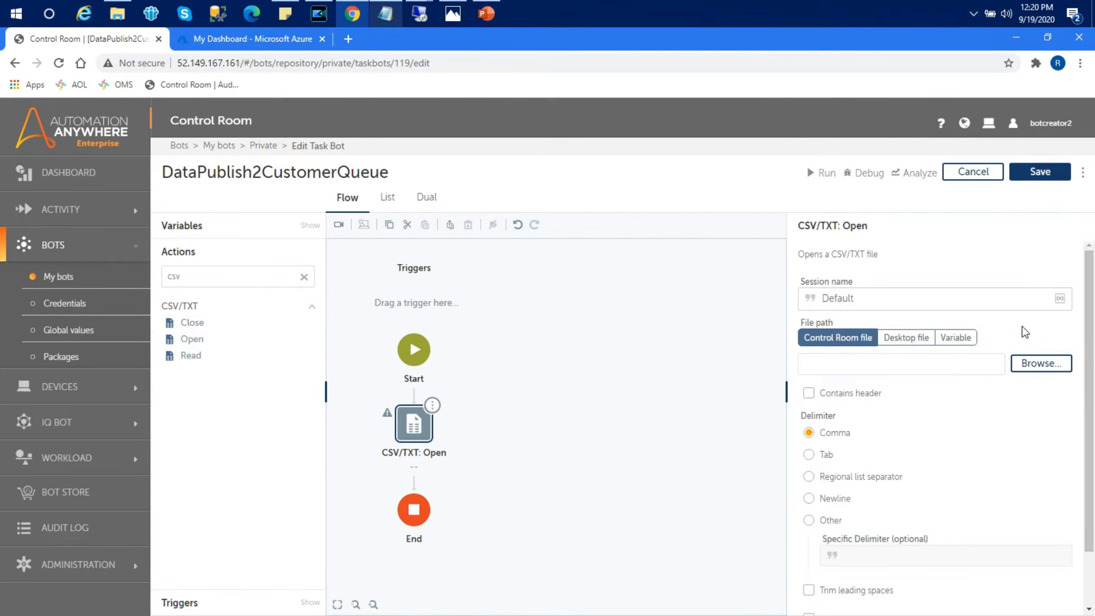
pyautogui.click(906, 338)
# Step: Select Customerdata.csv from the Desktop\A2019\WLM folder as the file to open
pyautogui.click(1041, 364)
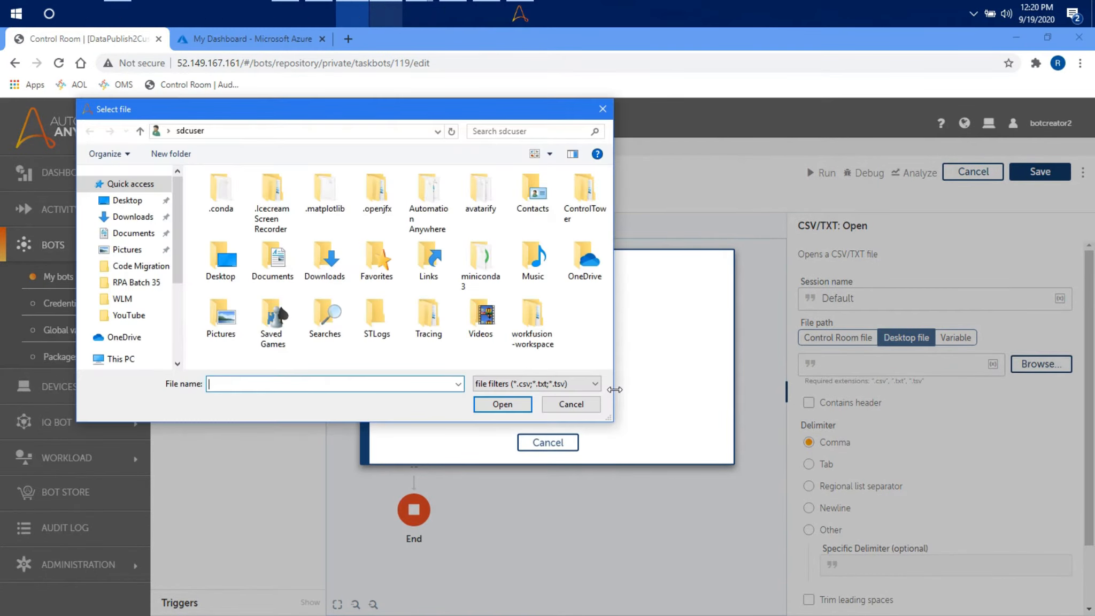
pyautogui.click(116, 204)
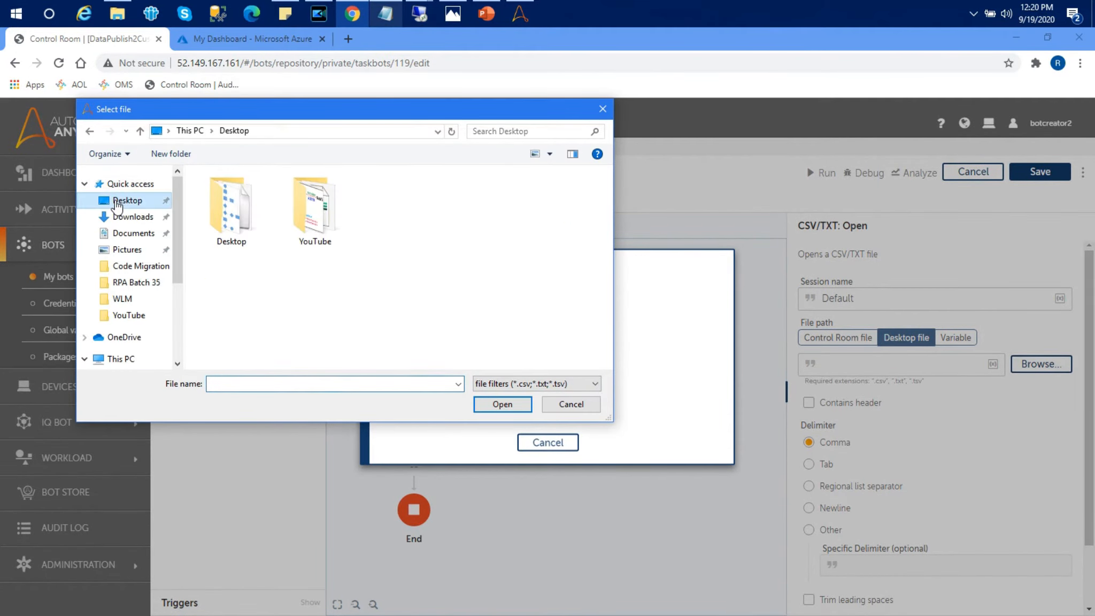
pyautogui.doubleClick(237, 203)
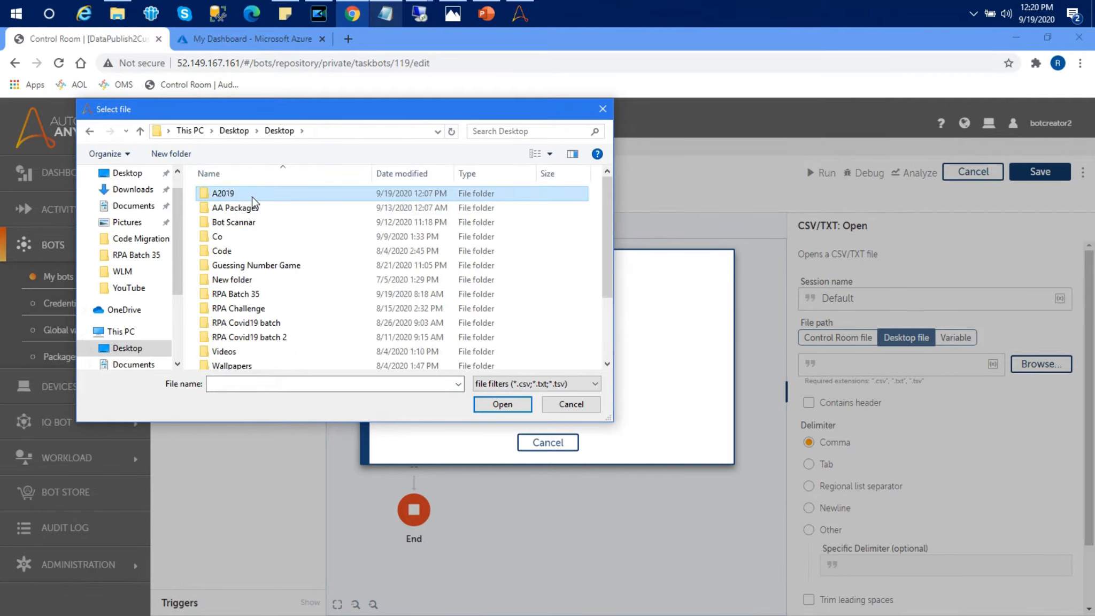
pyautogui.doubleClick(253, 197)
pyautogui.doubleClick(246, 307)
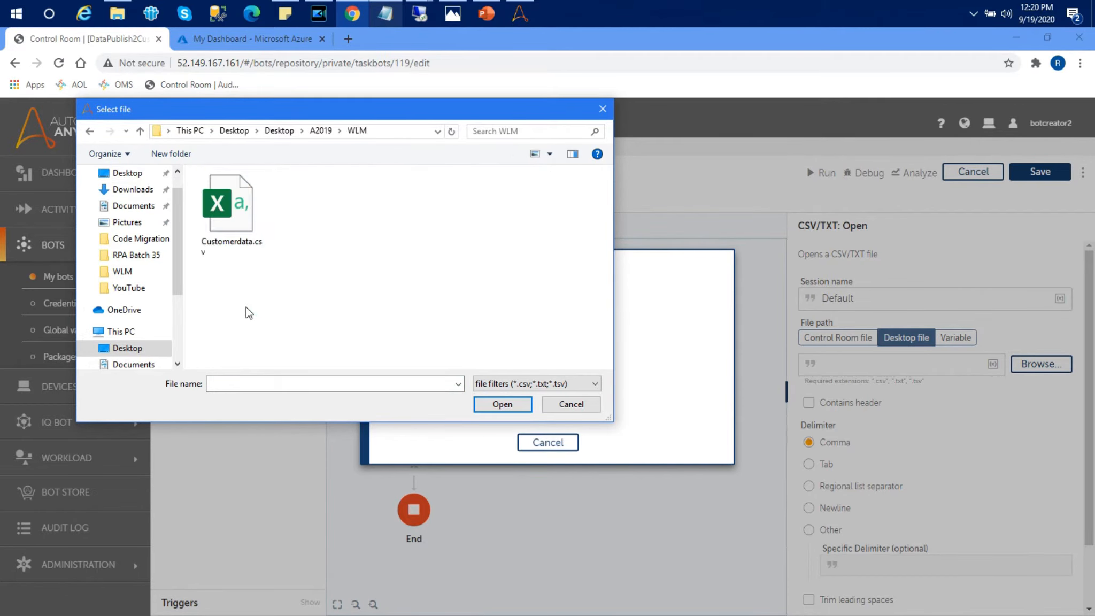
pyautogui.click(241, 202)
pyautogui.click(496, 405)
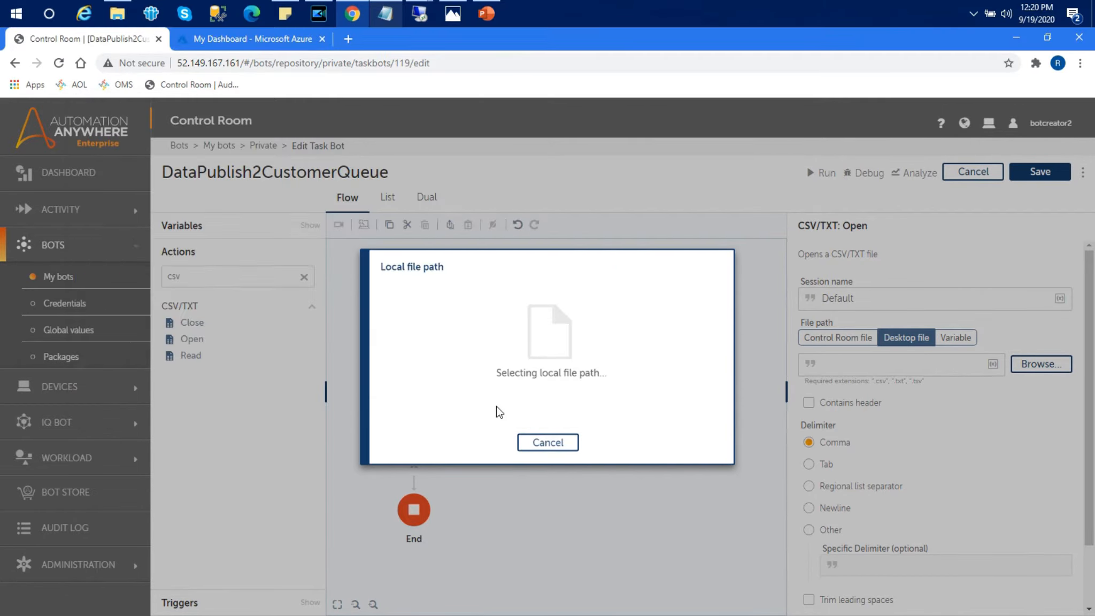
# Step: Turn on Contains header and save the bot
pyautogui.click(809, 413)
pyautogui.moveTo(1090, 308); pyautogui.dragTo(1090, 281)
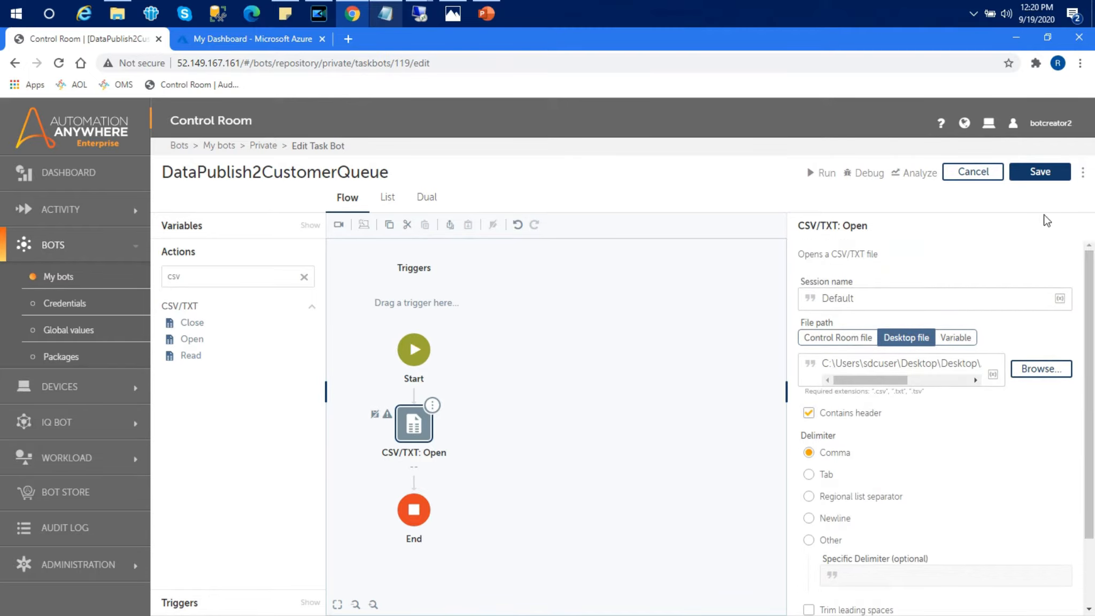
pyautogui.click(1040, 171)
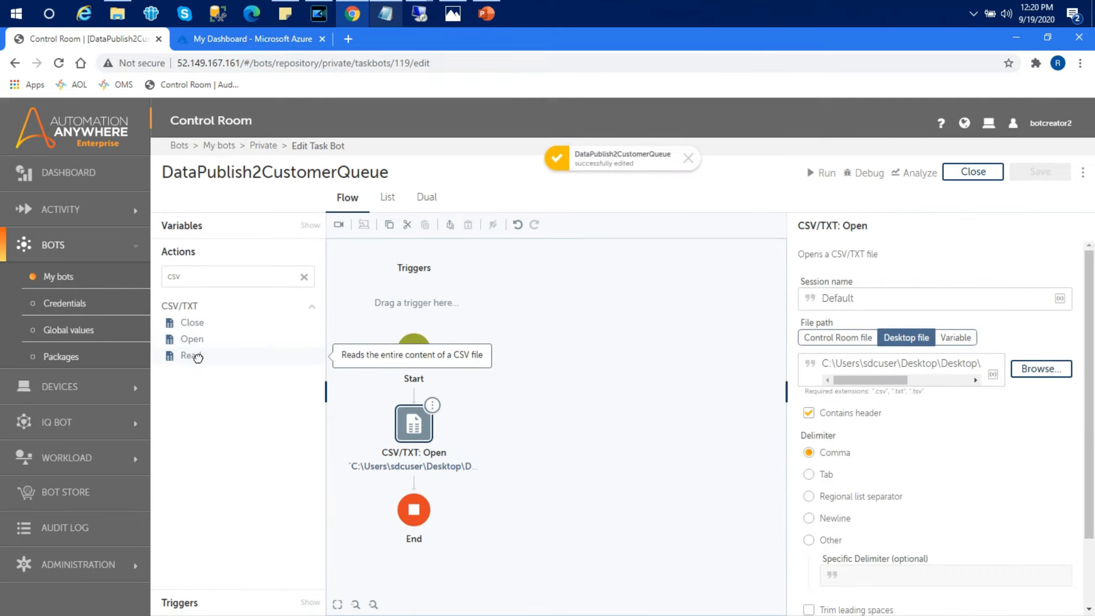
# Step: Add a CSV/TXT Read step after Open, storing the results in new table variable vDT
pyautogui.moveTo(198, 357); pyautogui.dragTo(428, 477)
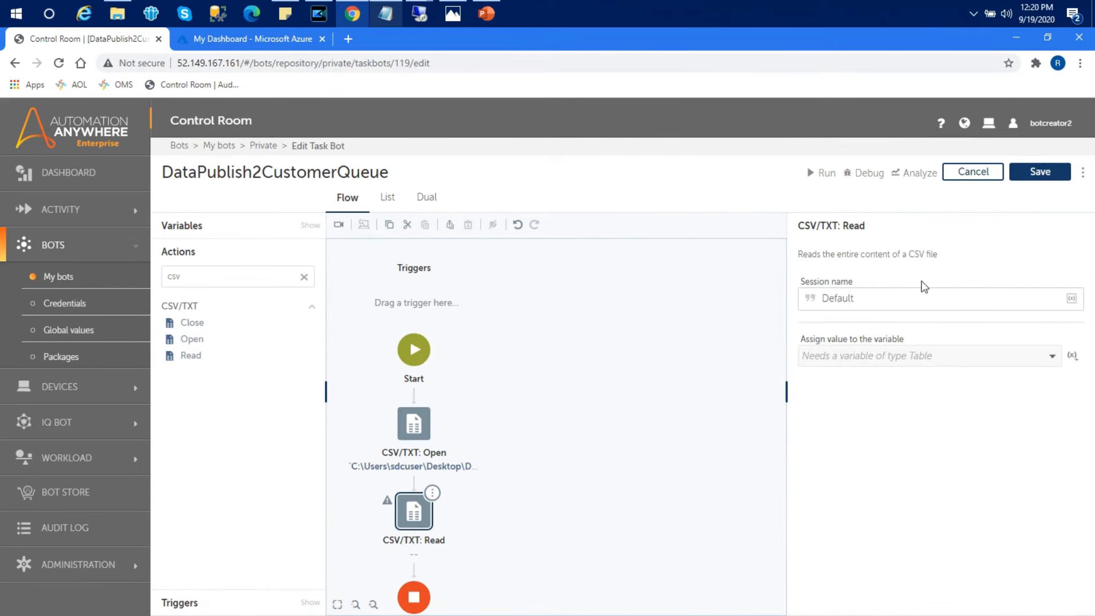
pyautogui.click(1072, 356)
pyautogui.write('v')
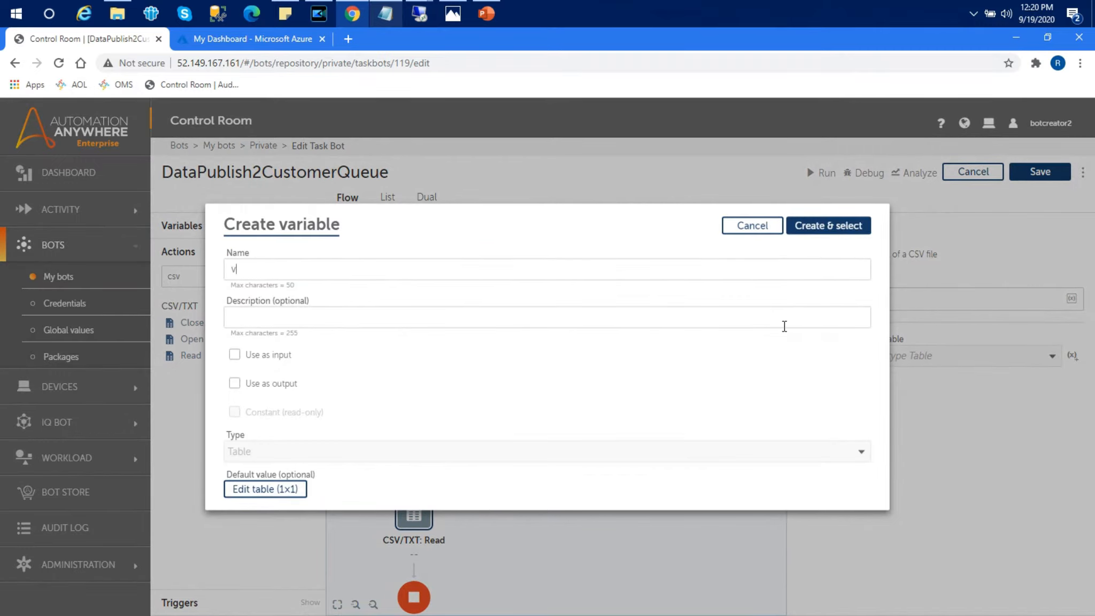
pyautogui.write('DT')
pyautogui.click(830, 226)
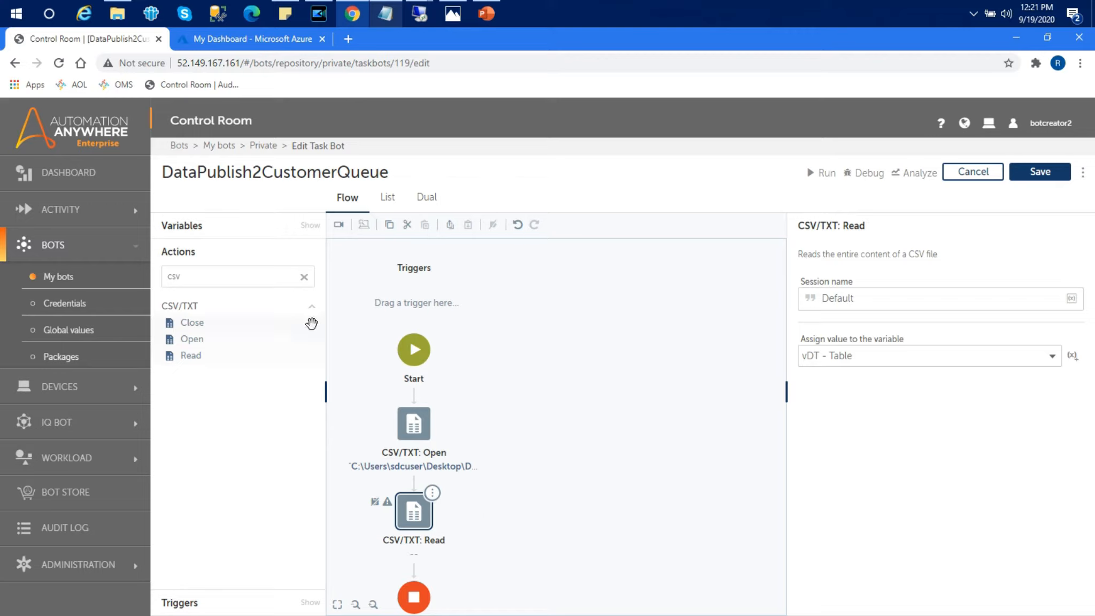
pyautogui.click(252, 268)
# Step: Add a Loop action below the CSV/TXT Read step
pyautogui.press('BackSpace')
pyautogui.press('BackSpace')
pyautogui.write('loop')
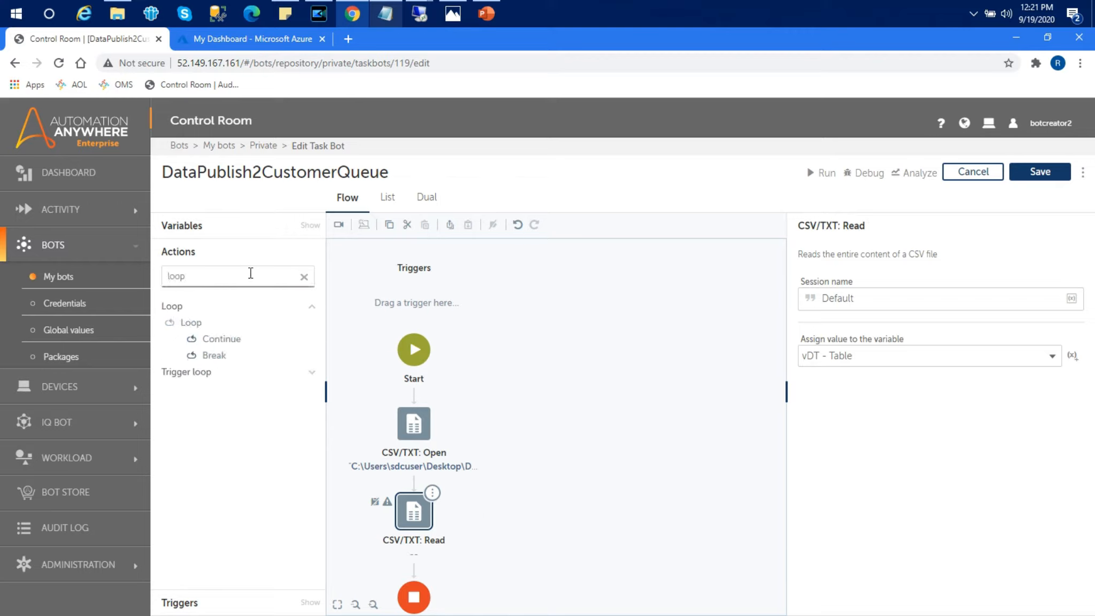
pyautogui.moveTo(190, 322); pyautogui.dragTo(422, 557)
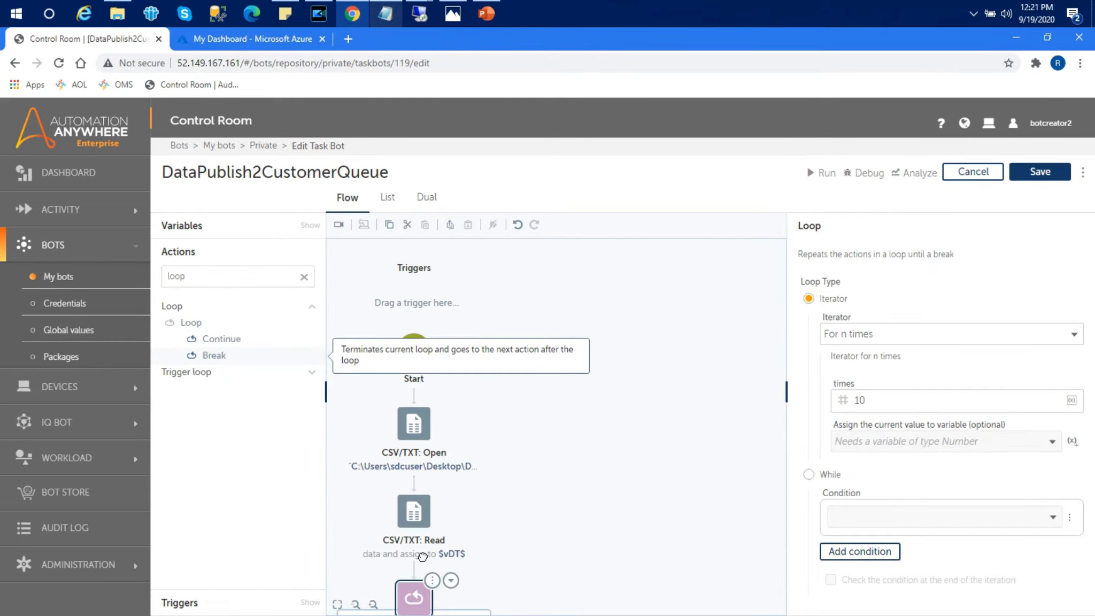
pyautogui.scroll(-3, 631, 374)
pyautogui.moveTo(637, 317)
pyautogui.mouseDown()
pyautogui.moveTo(611, 324)
pyautogui.moveTo(631, 323)
pyautogui.mouseUp()
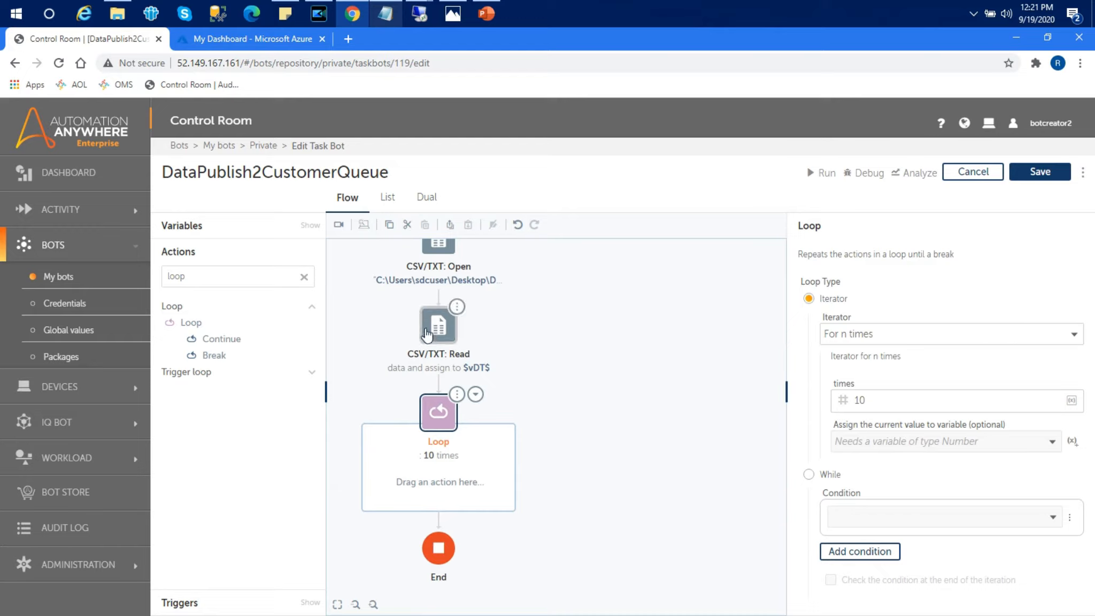
# Step: Set the loop to iterate each CSV/TXT row into new record variable vCurrentRecord
pyautogui.click(976, 338)
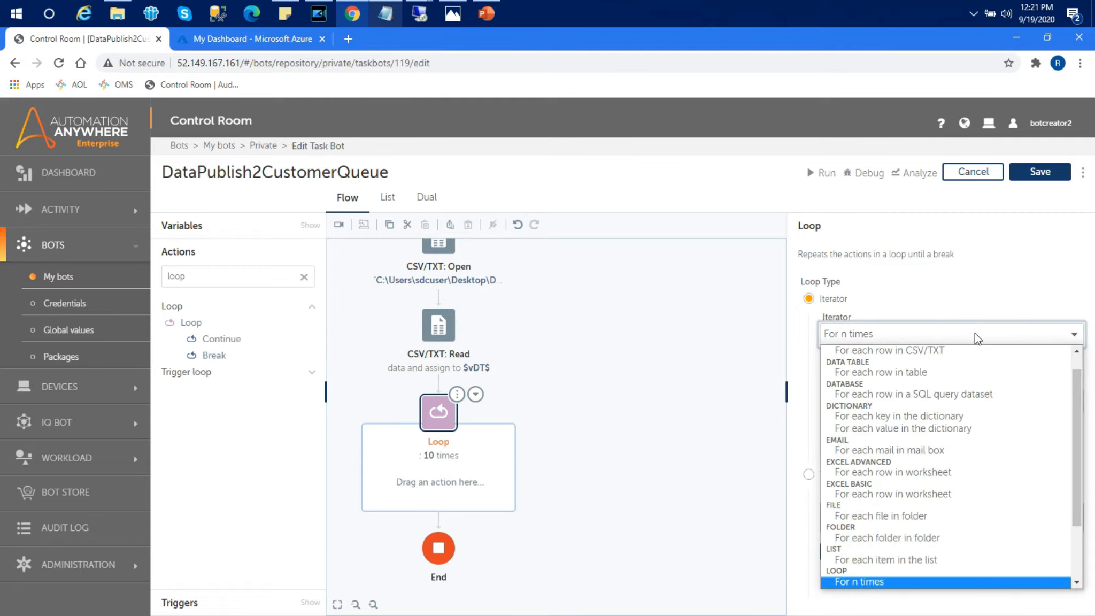
pyautogui.click(912, 352)
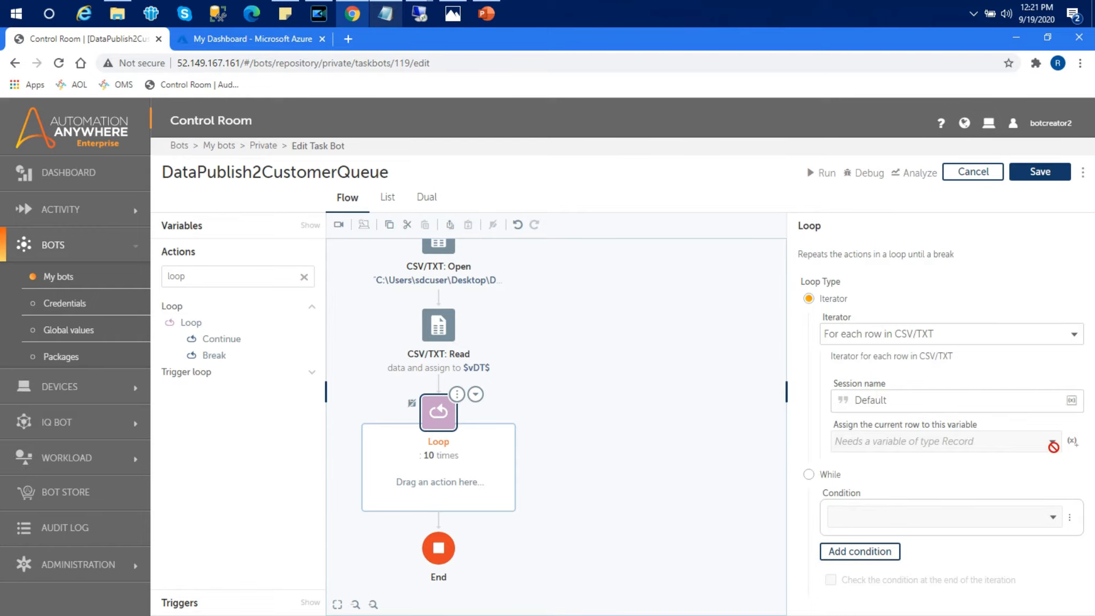
pyautogui.click(1072, 440)
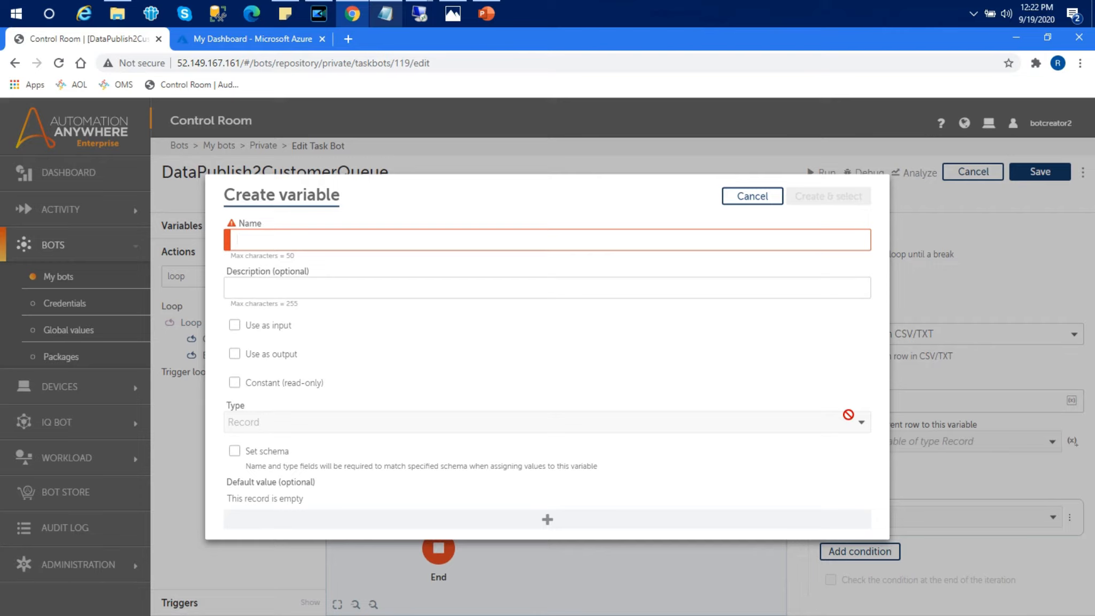
pyautogui.write('v')
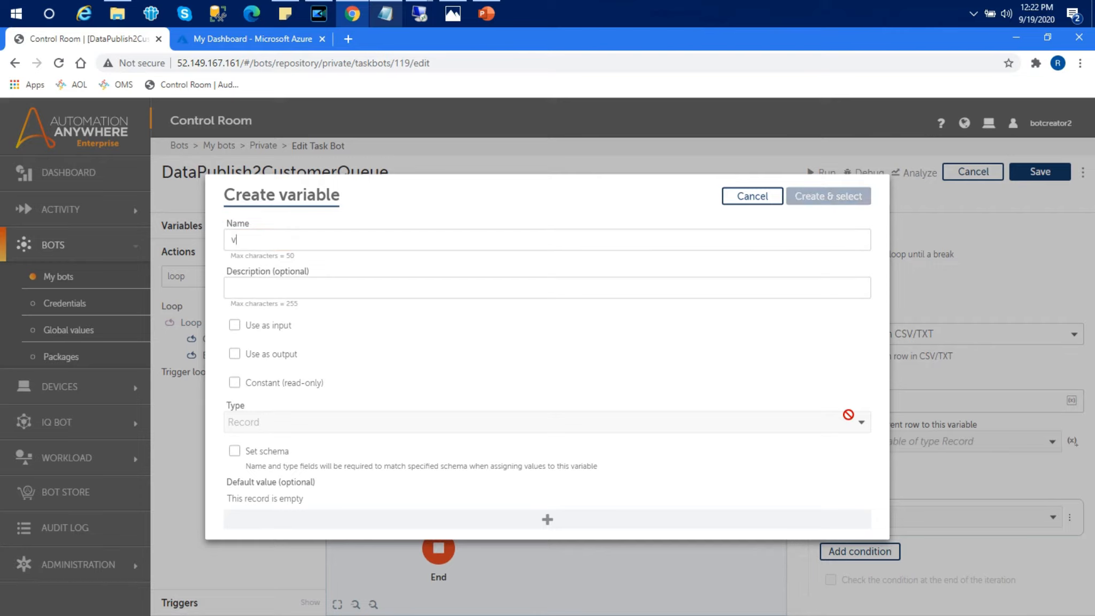
pyautogui.write('Current')
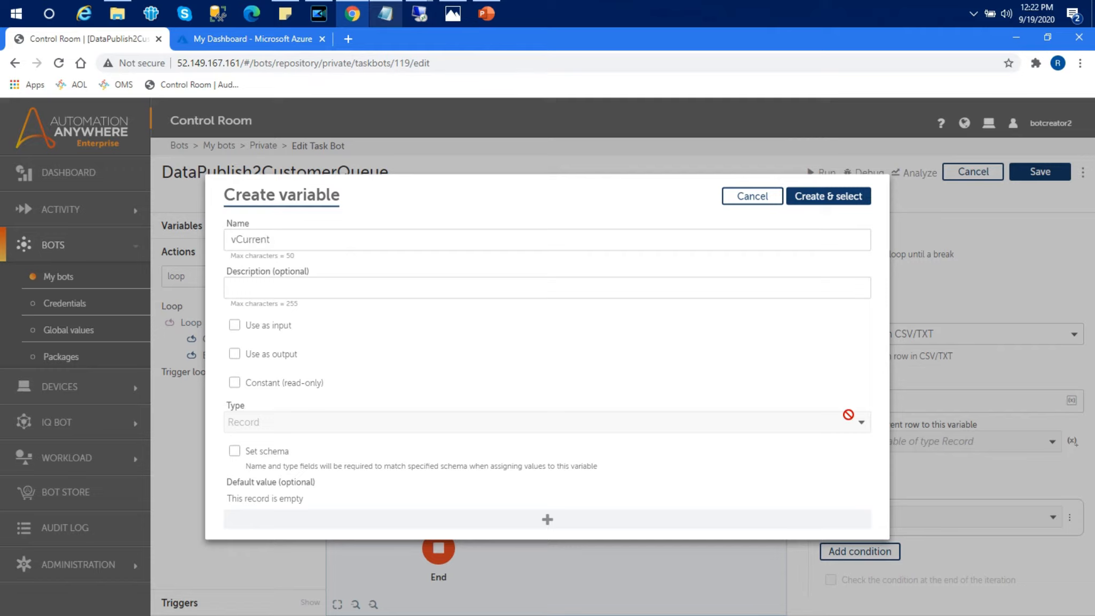
pyautogui.write('Record')
pyautogui.click(828, 197)
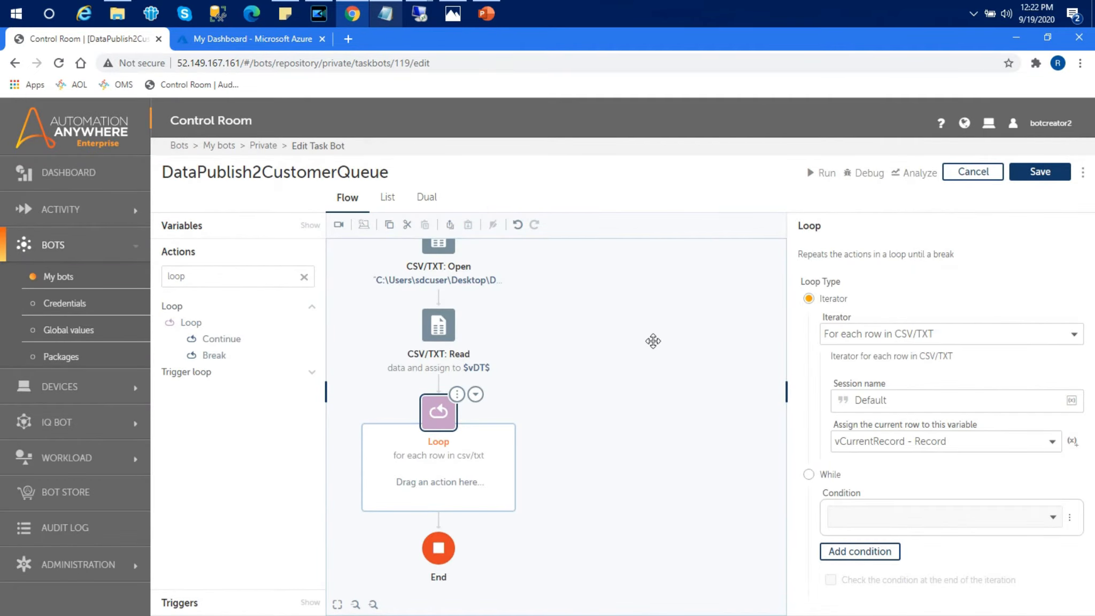
# Step: Search the actions for work item, then clear the search to show all categories
pyautogui.click(285, 277)
pyautogui.press('BackSpace')
pyautogui.press('BackSpace')
pyautogui.press('BackSpace')
pyautogui.write('work')
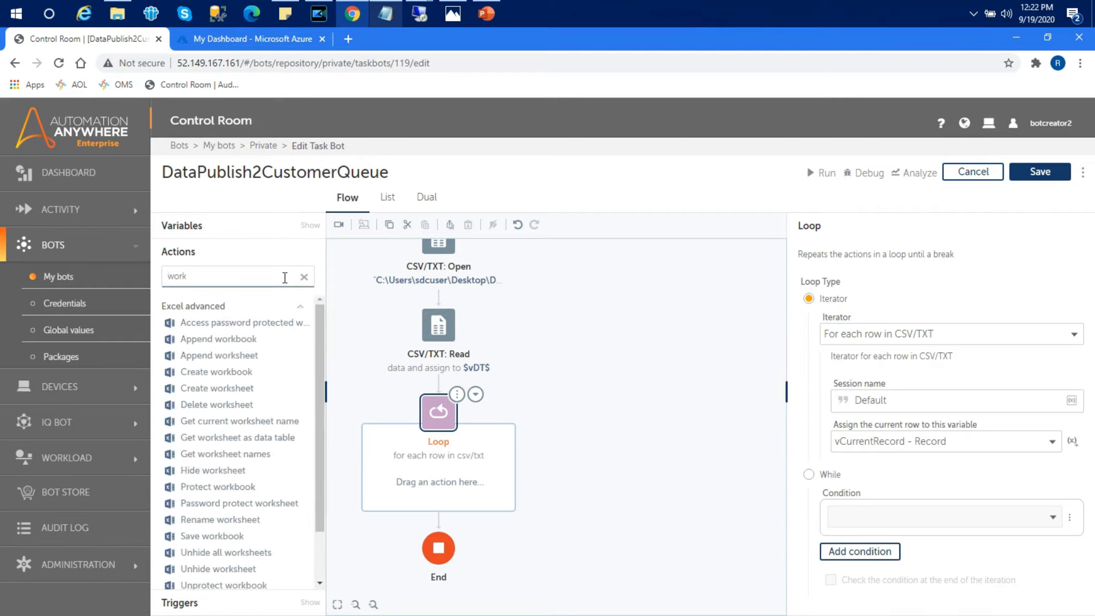
pyautogui.write('itm')
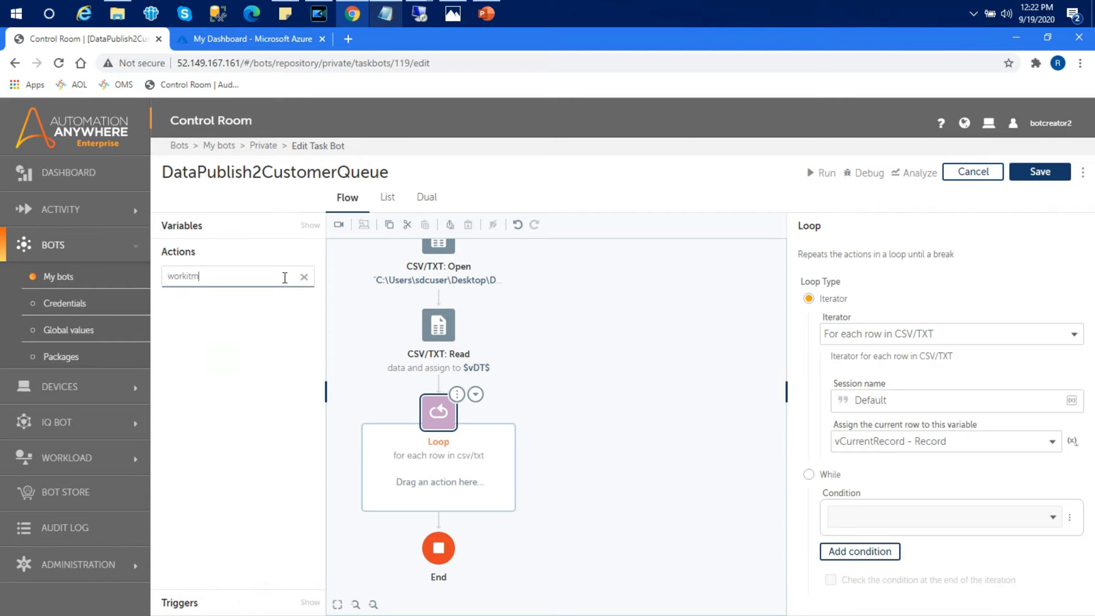
pyautogui.press('BackSpace')
pyautogui.press('BackSpace')
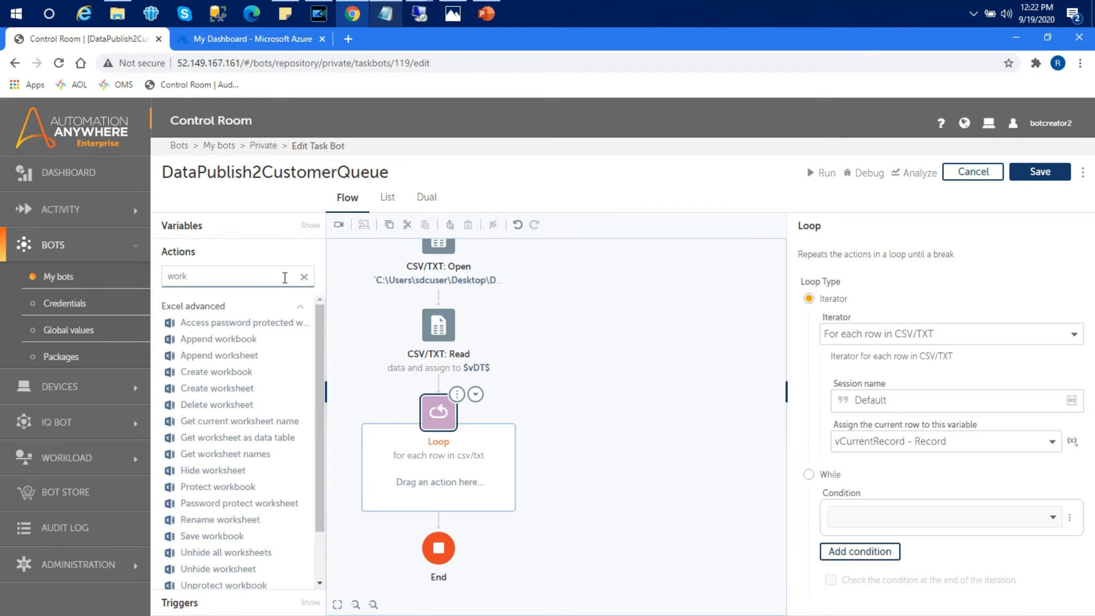
pyautogui.press('BackSpace')
pyautogui.press('BackSpace')
pyautogui.press('BackSpace')
pyautogui.press('BackSpace')
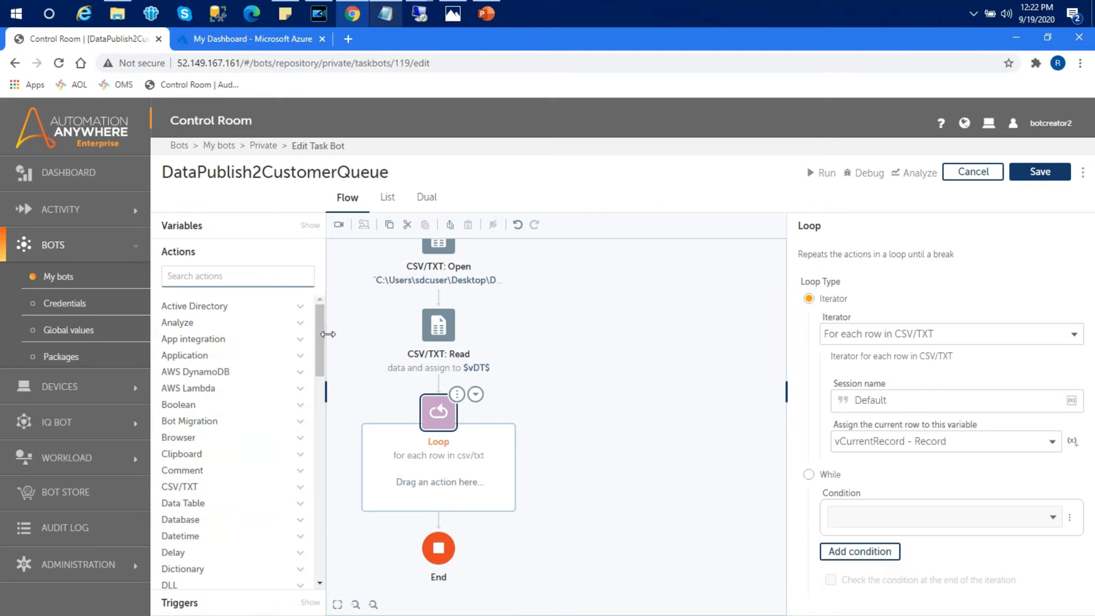
# Step: Add a Workload: Insert work item action inside the Loop, targeting CustomerQueue1
pyautogui.moveTo(322, 337); pyautogui.dragTo(324, 536)
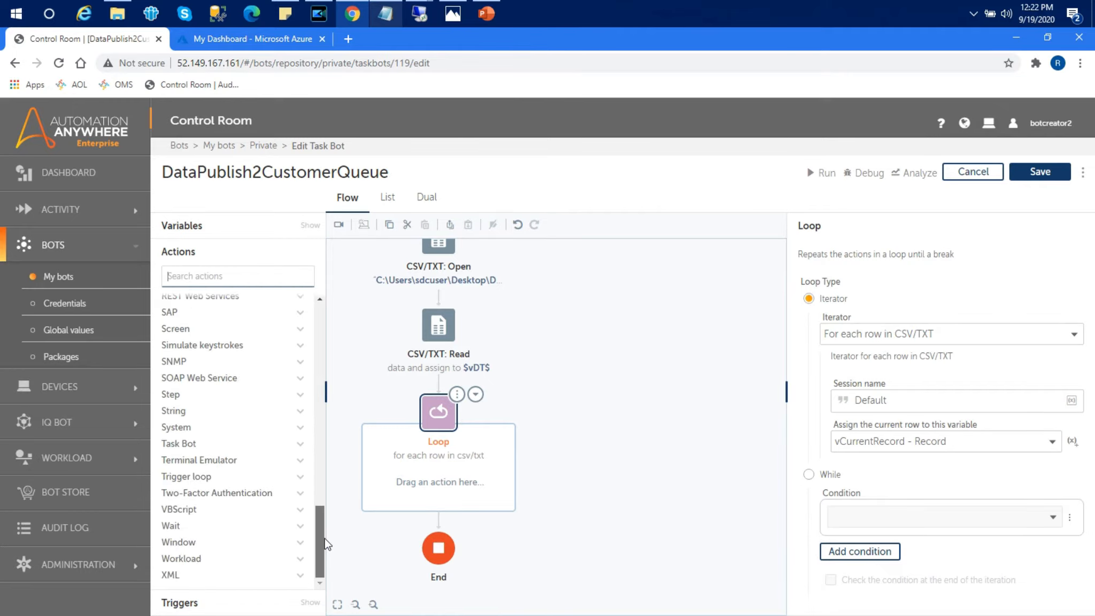
pyautogui.click(308, 562)
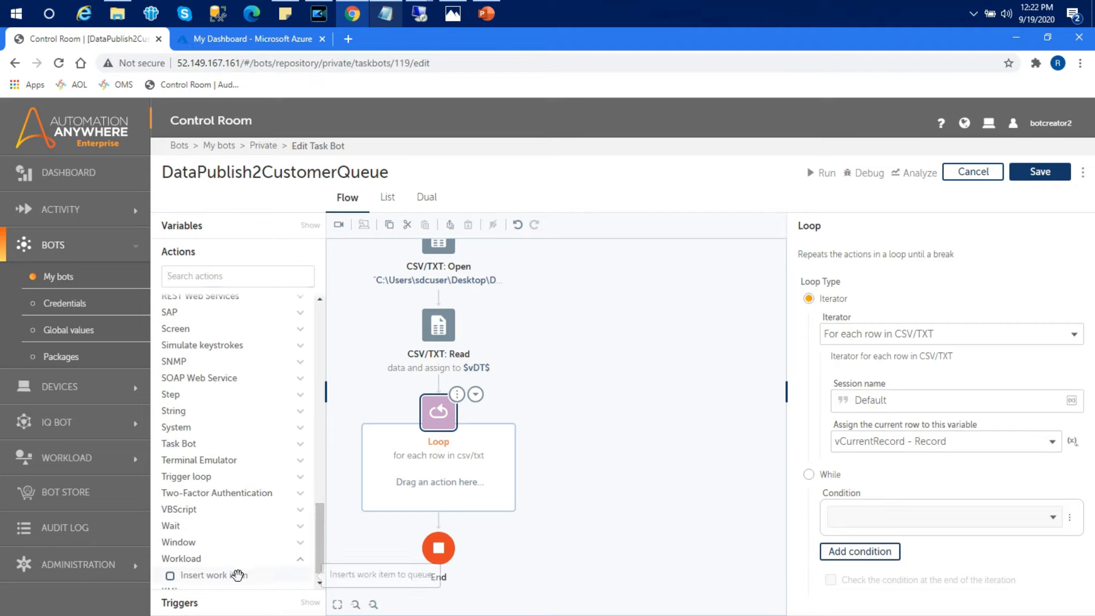
pyautogui.moveTo(231, 581); pyautogui.dragTo(472, 486)
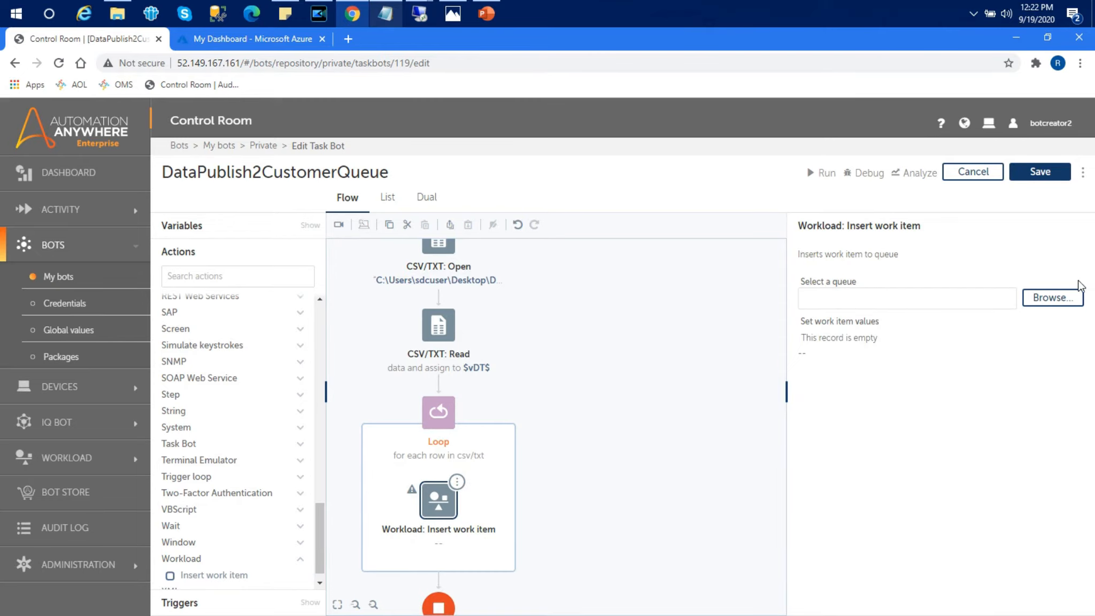
pyautogui.click(1069, 298)
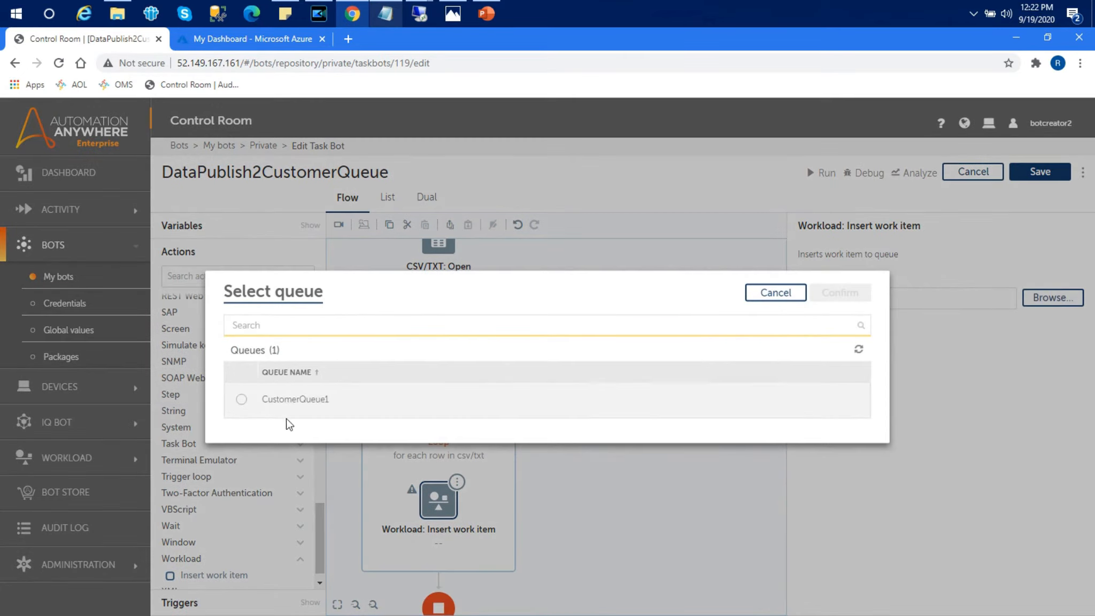
pyautogui.click(241, 400)
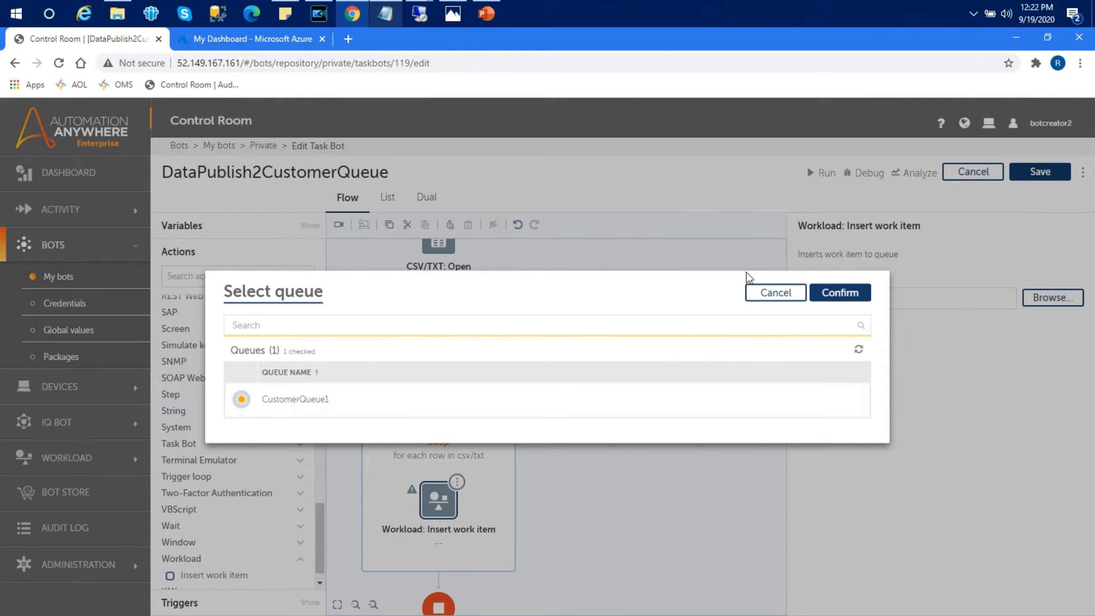
pyautogui.click(834, 294)
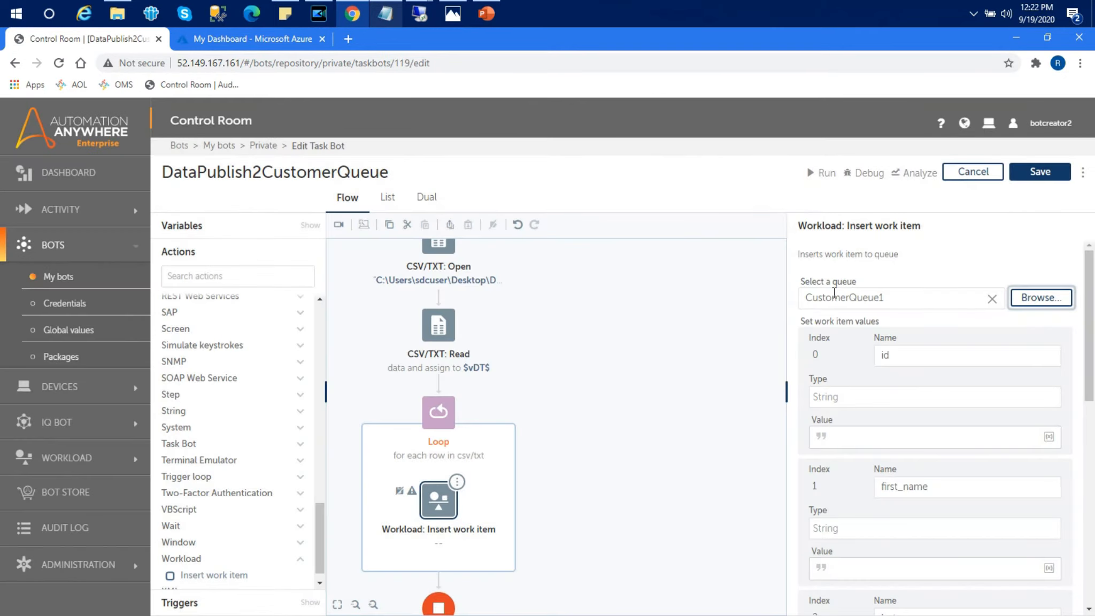
# Step: Start setting id's value to a By name field of vCurrentRecord, then bring up the WLM folder
pyautogui.moveTo(1090, 334)
pyautogui.mouseDown()
pyautogui.moveTo(1093, 435)
pyautogui.moveTo(1091, 327)
pyautogui.mouseUp()
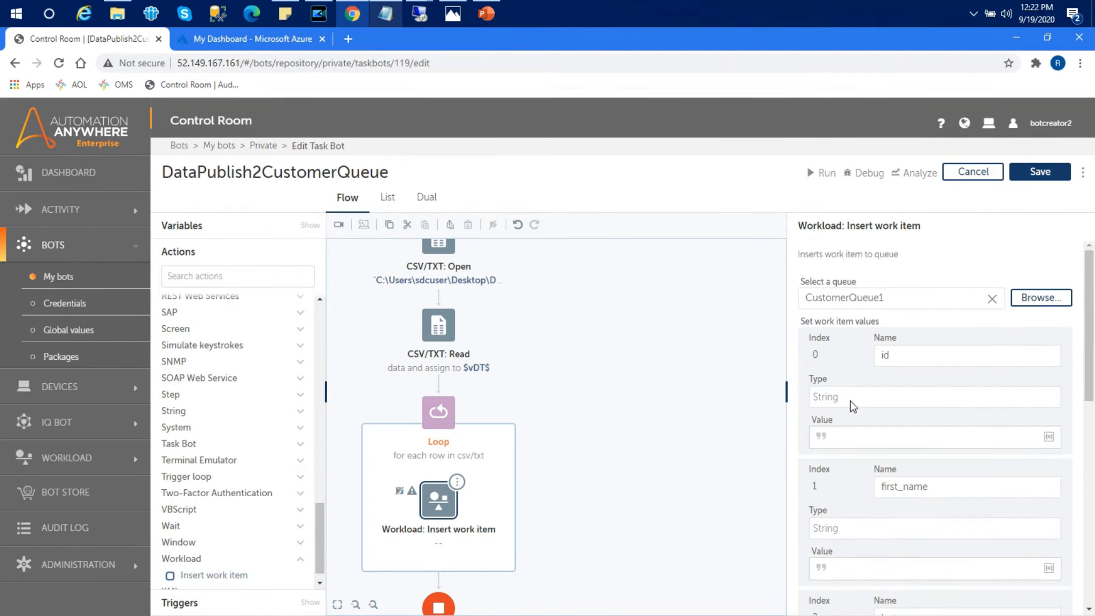
pyautogui.click(851, 436)
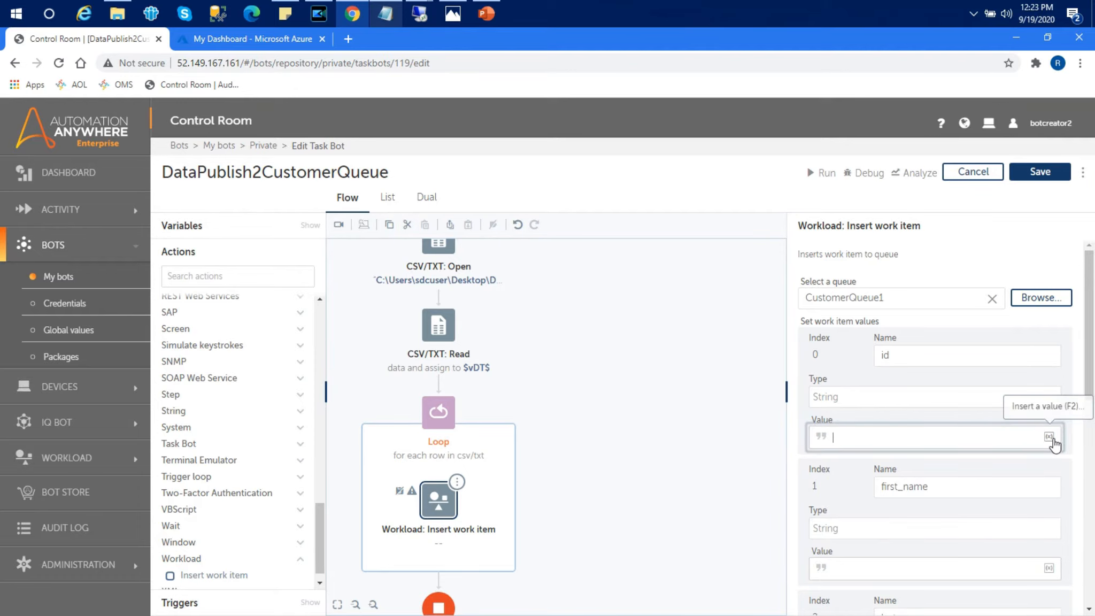
pyautogui.click(1049, 436)
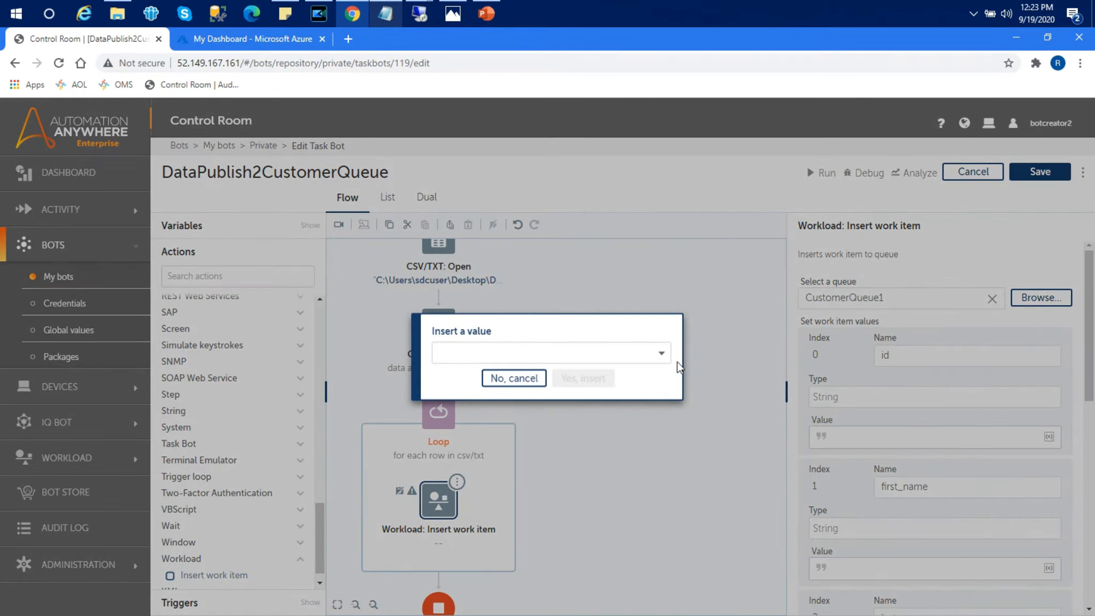
pyautogui.click(659, 354)
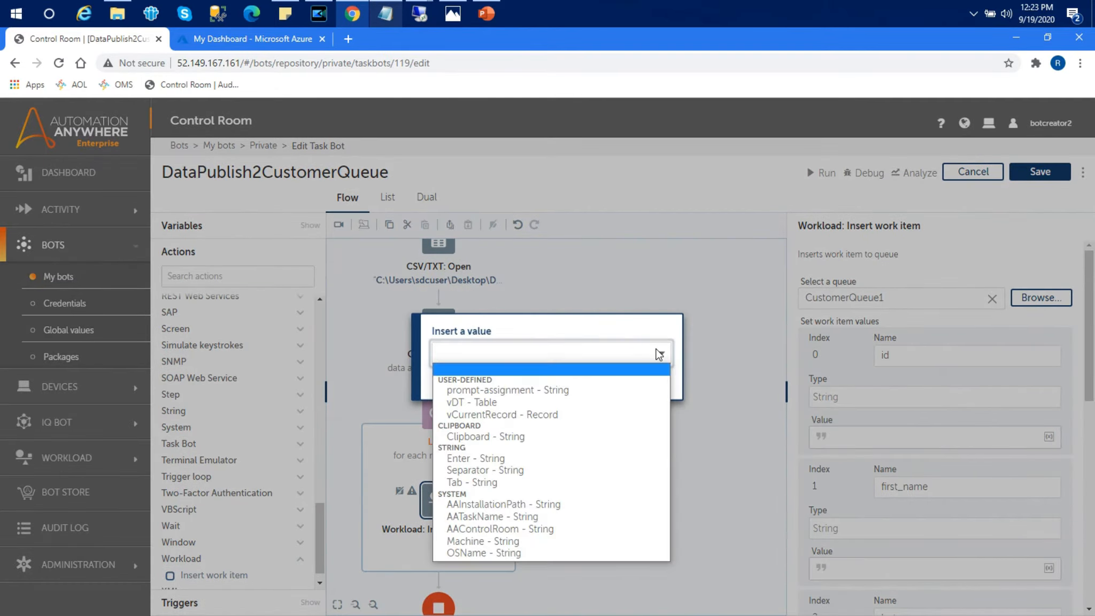
pyautogui.click(500, 415)
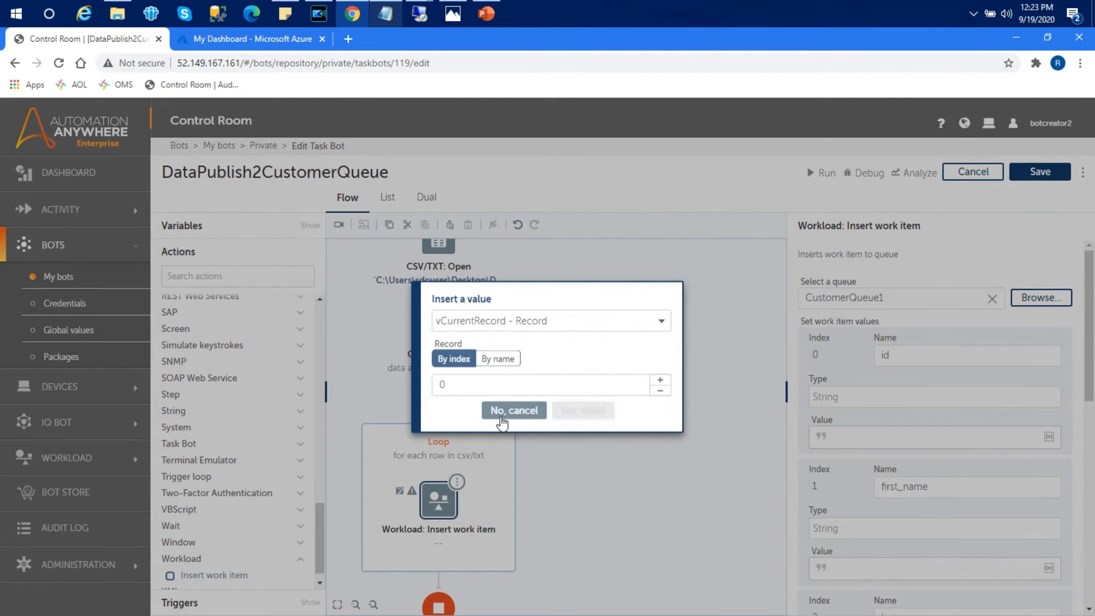
pyautogui.click(498, 358)
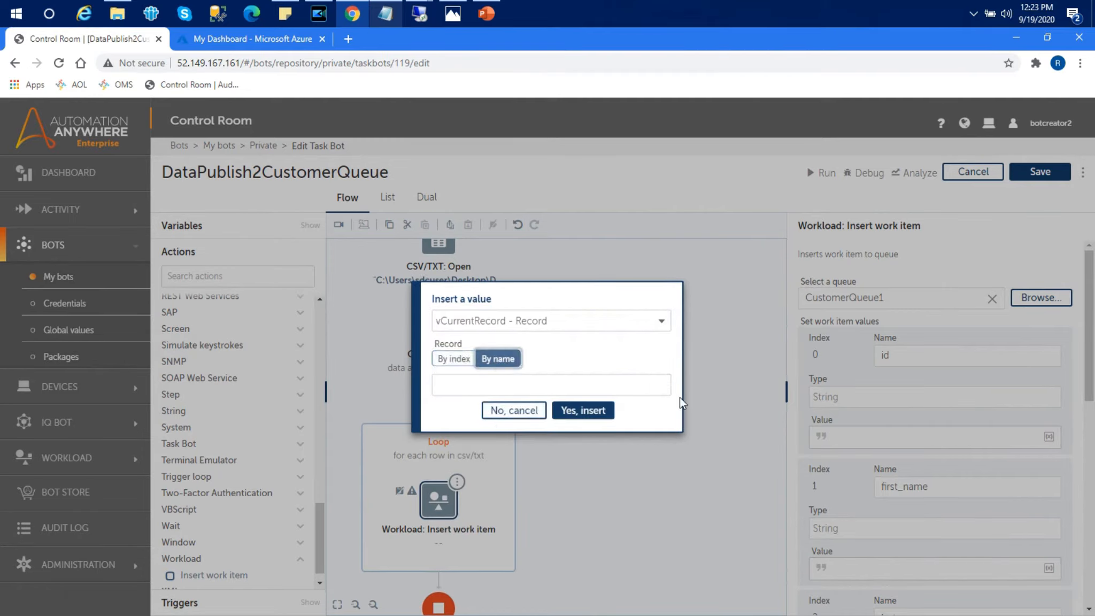
pyautogui.click(638, 376)
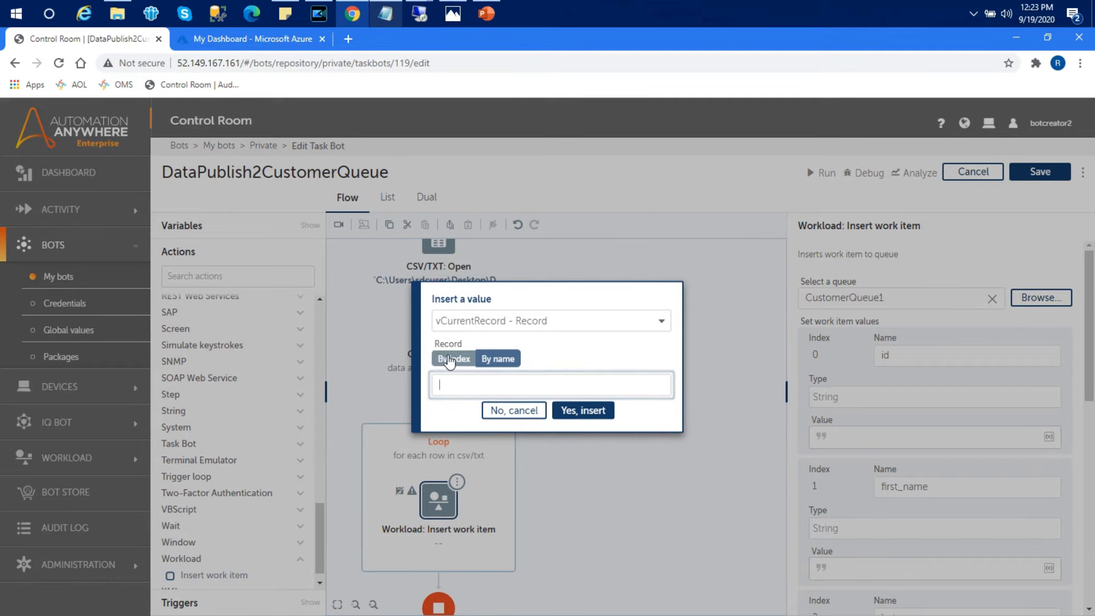
pyautogui.click(118, 15)
pyautogui.click(118, 14)
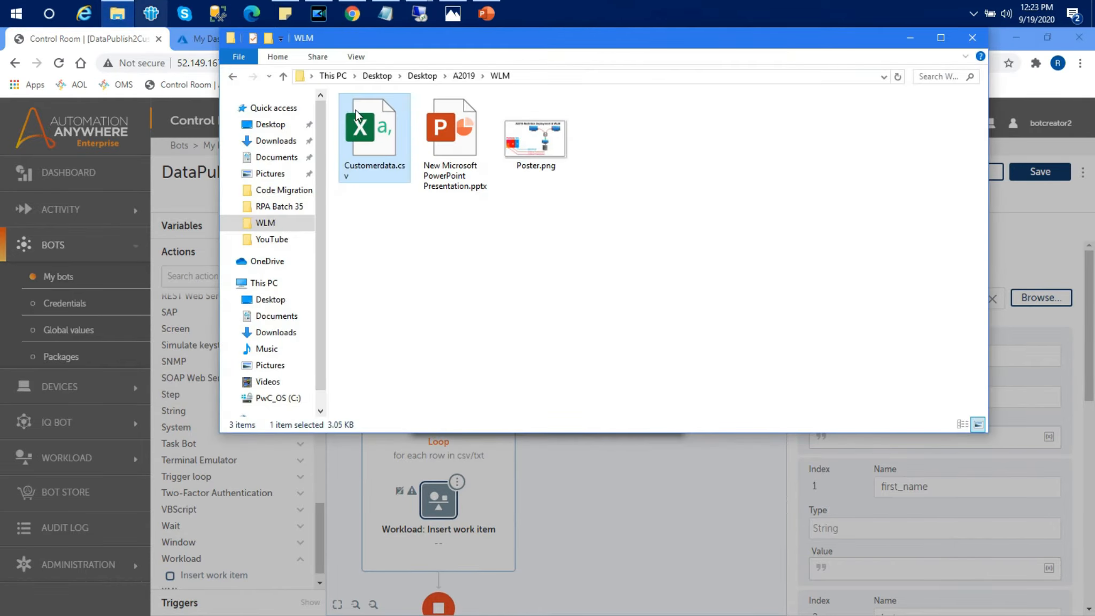
# Step: Open Customerdata.csv in Excel, check the id header in A1, then return to the insert-value dialog
pyautogui.doubleClick(364, 115)
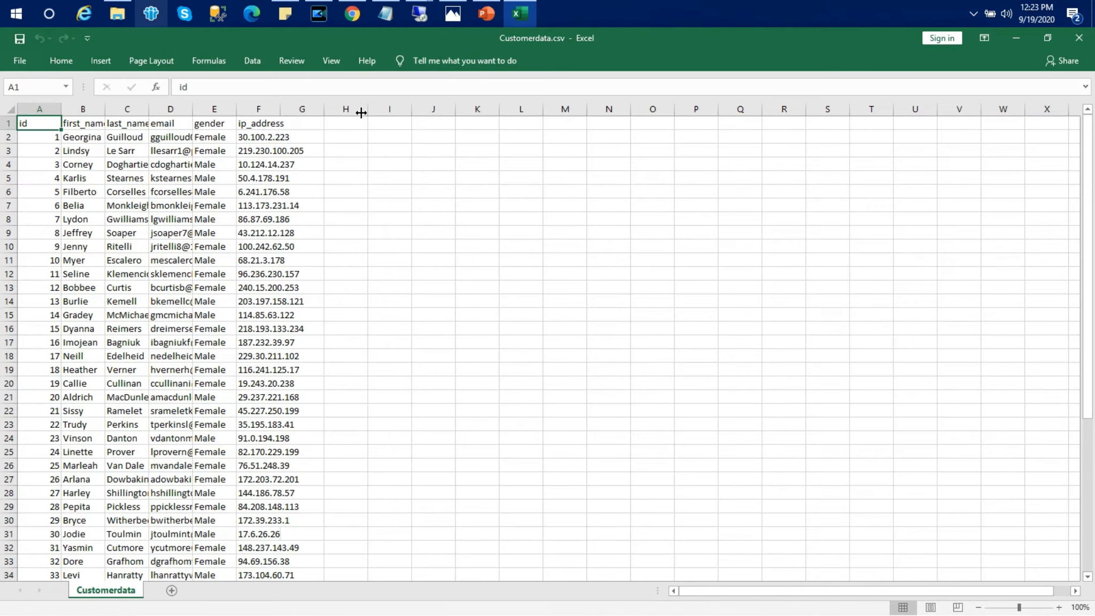
pyautogui.click(28, 109)
pyautogui.click(83, 109)
pyautogui.click(126, 109)
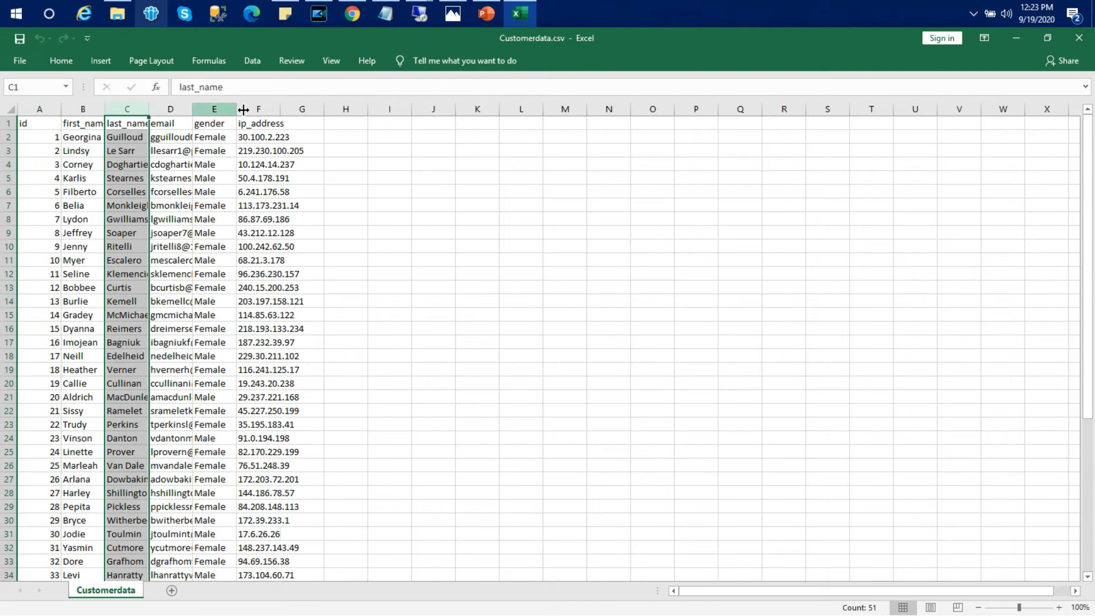
pyautogui.click(33, 123)
pyautogui.doubleClick(34, 124)
pyautogui.doubleClick(23, 124)
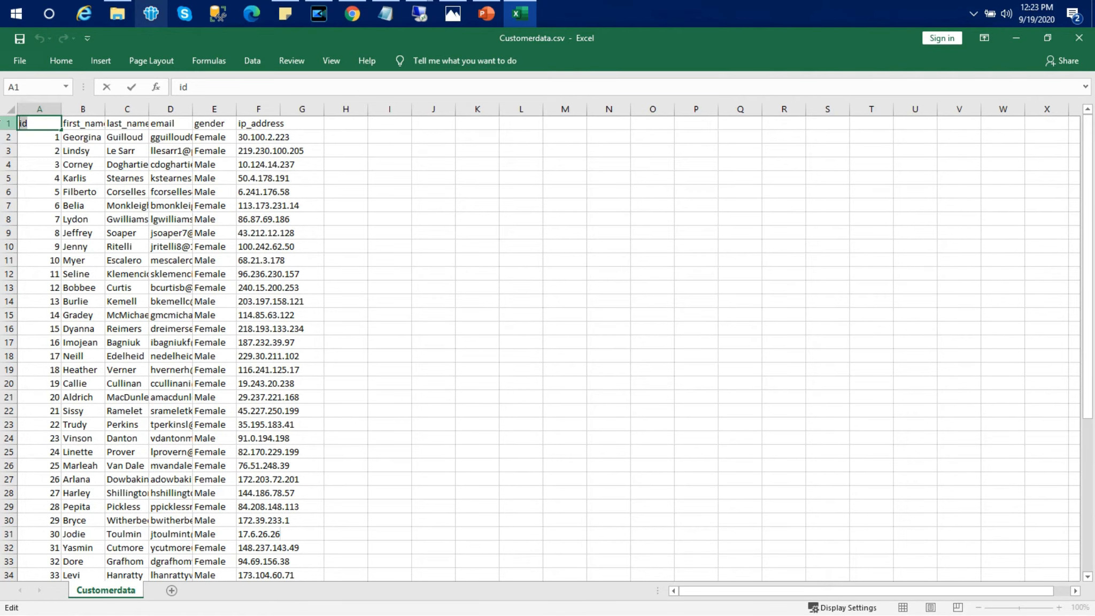
pyautogui.hotkey('alt', 'Tab')
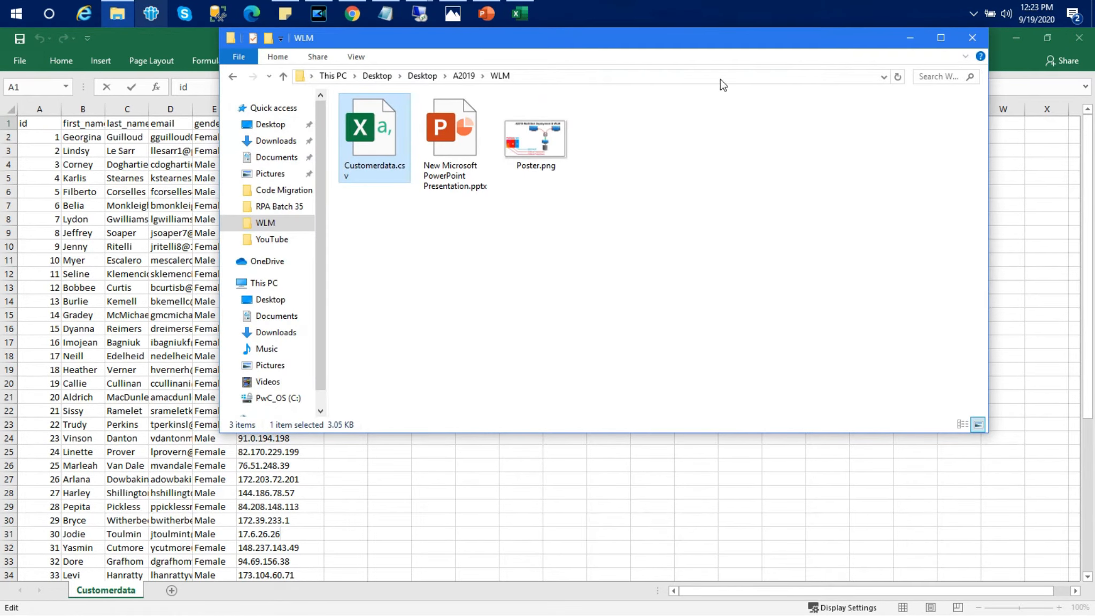
pyautogui.click(911, 36)
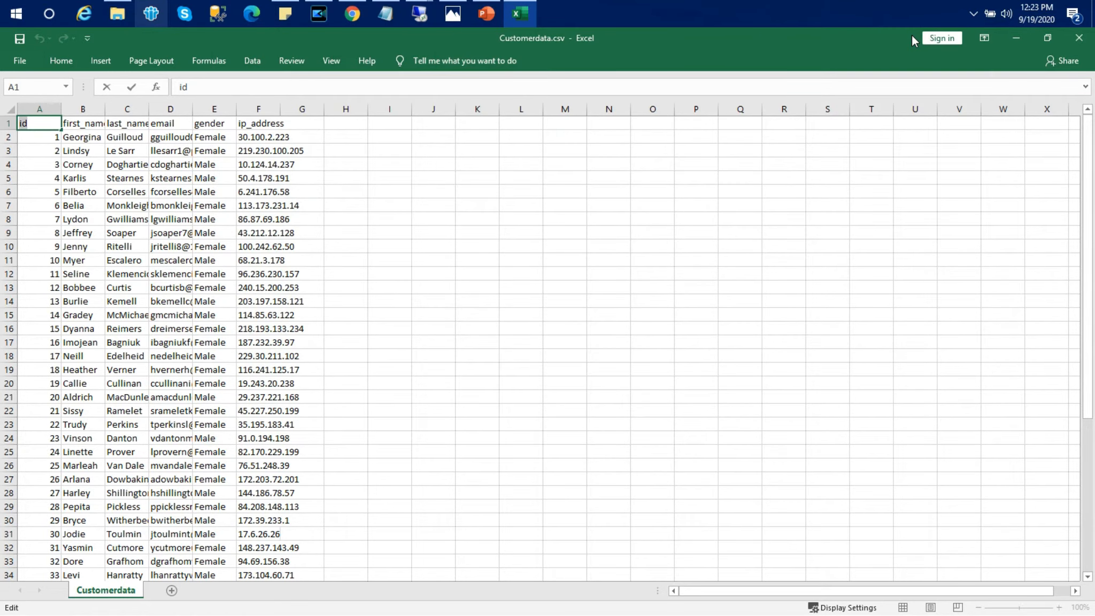
pyautogui.hotkey('alt', 'Tab')
pyautogui.hotkey('alt', 'Tab')
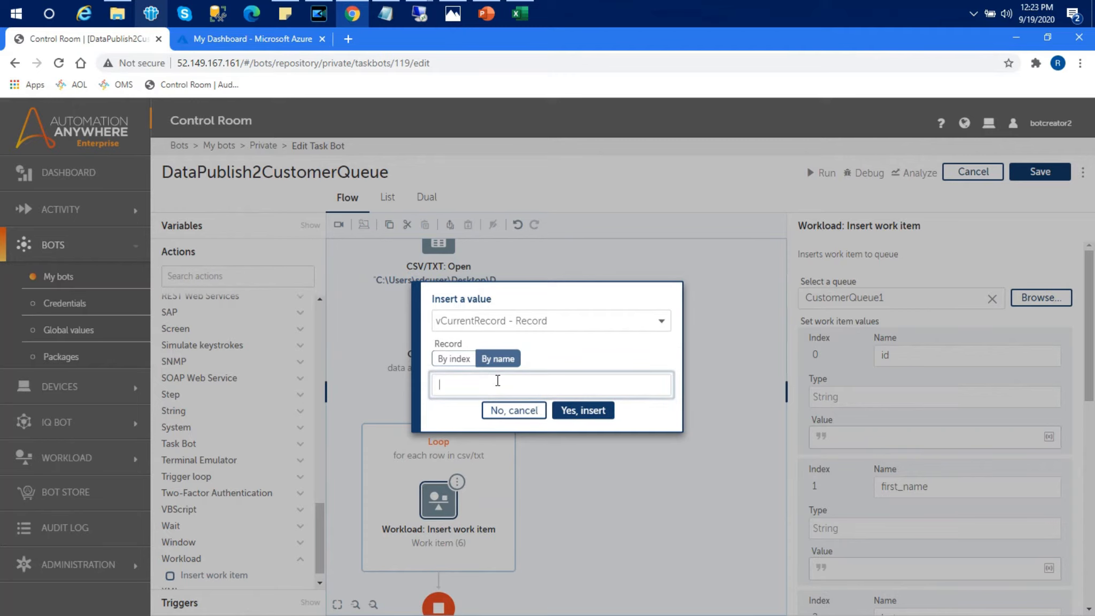
# Step: Set id's value to $vCurrentRecord{id}$ and paste that expression into first_name's value
pyautogui.write('id')
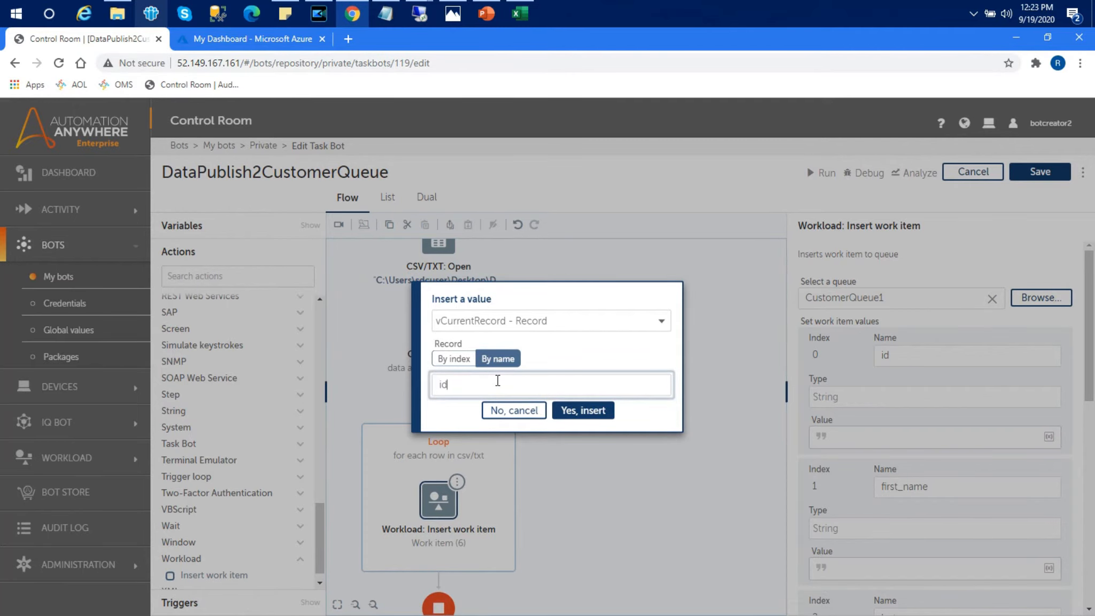
pyautogui.click(582, 412)
pyautogui.scroll(-3, 1090, 374)
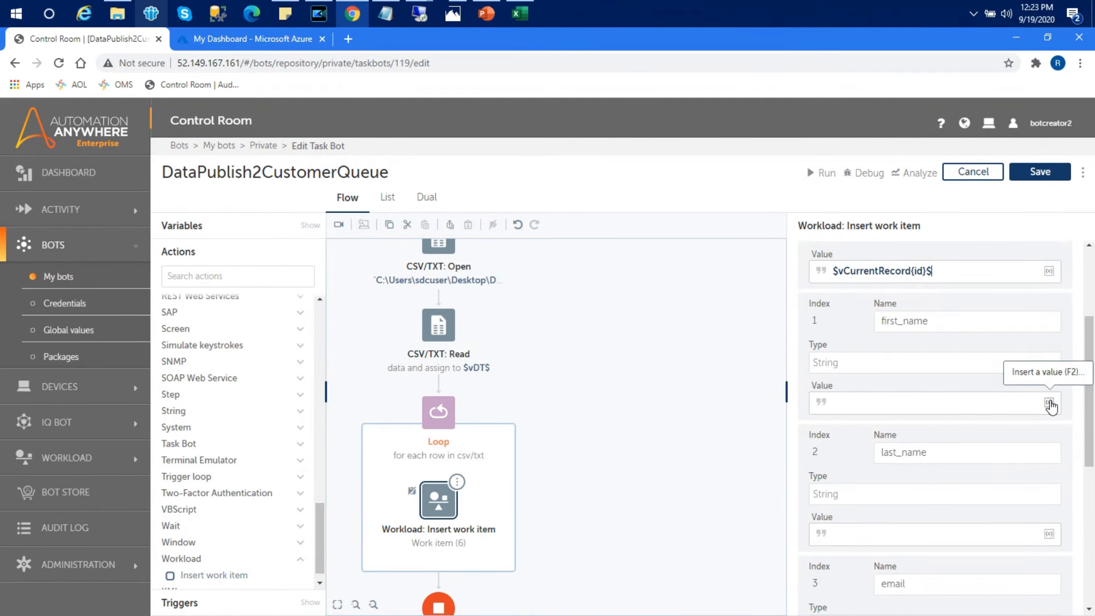
pyautogui.click(1049, 403)
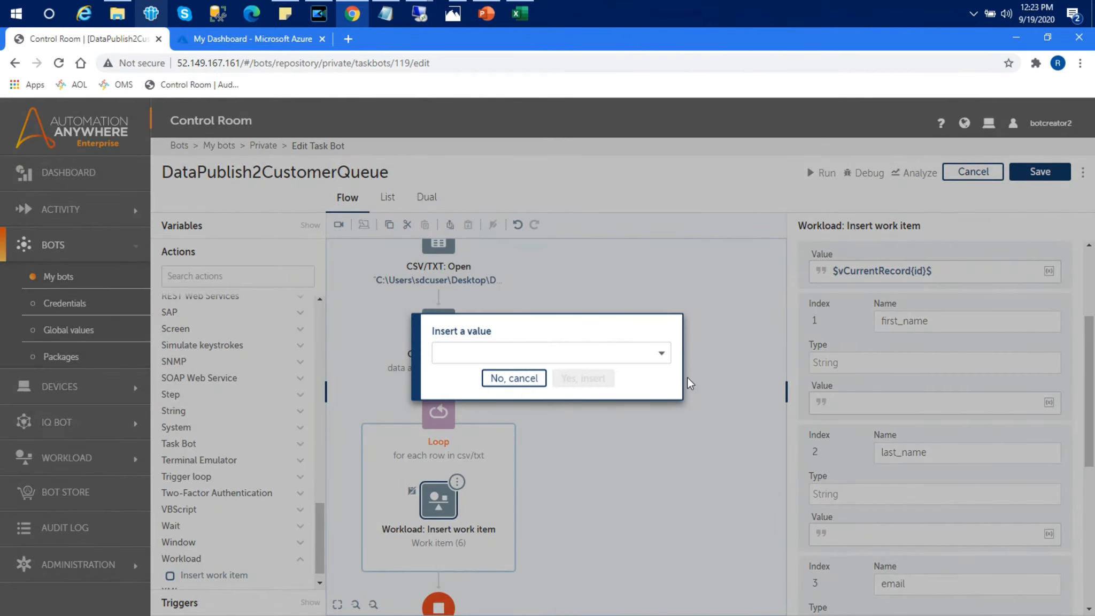
pyautogui.click(523, 379)
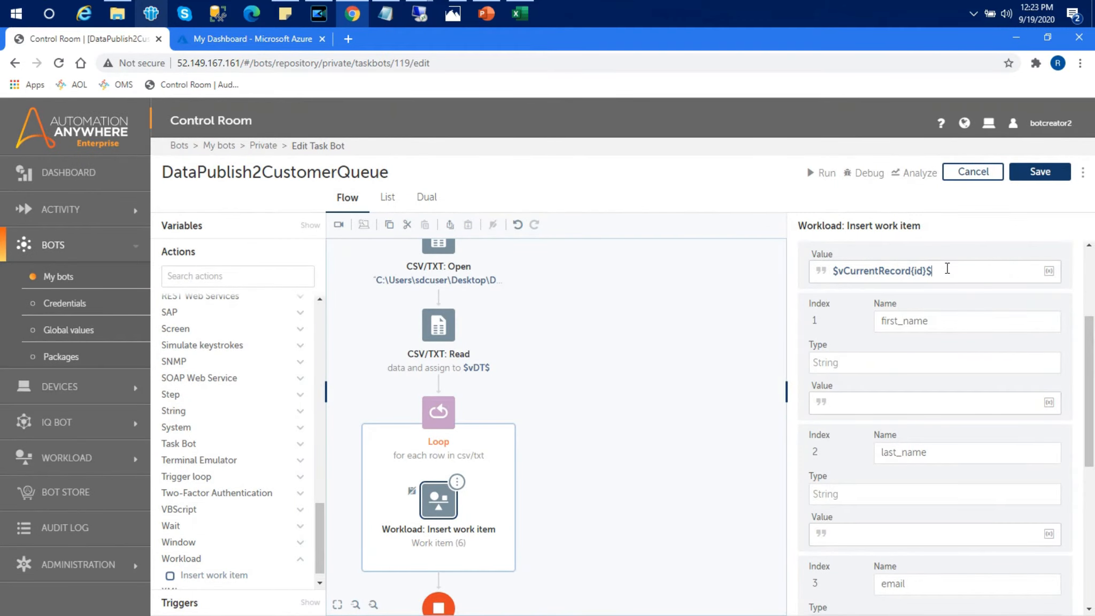
pyautogui.moveTo(946, 268); pyautogui.dragTo(714, 291)
pyautogui.hotkey('ctrl', 'c')
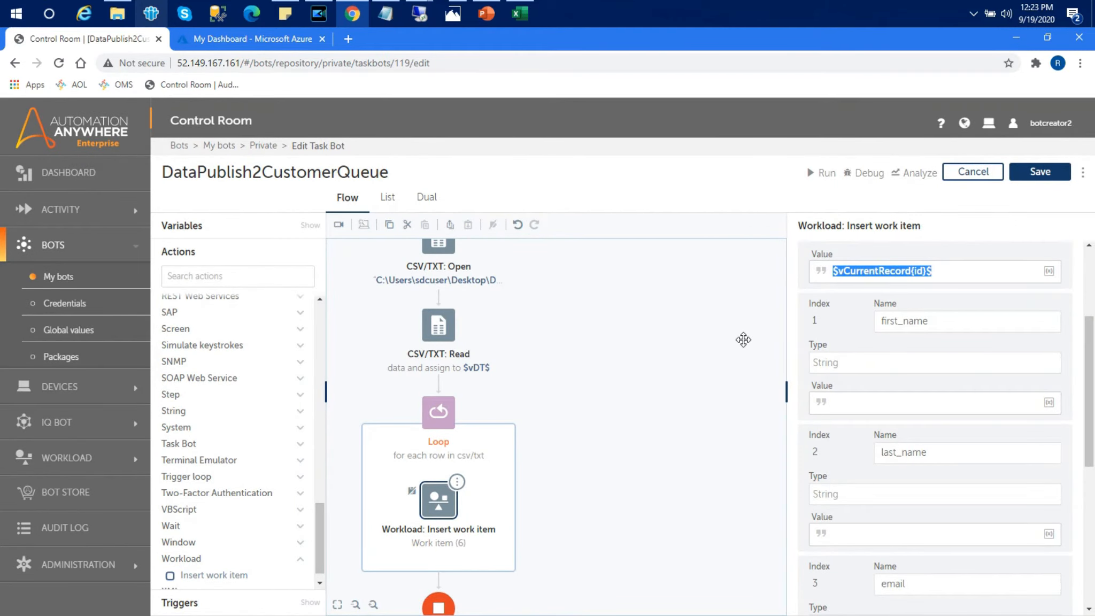
pyautogui.click(857, 400)
pyautogui.hotkey('ctrl', 'v')
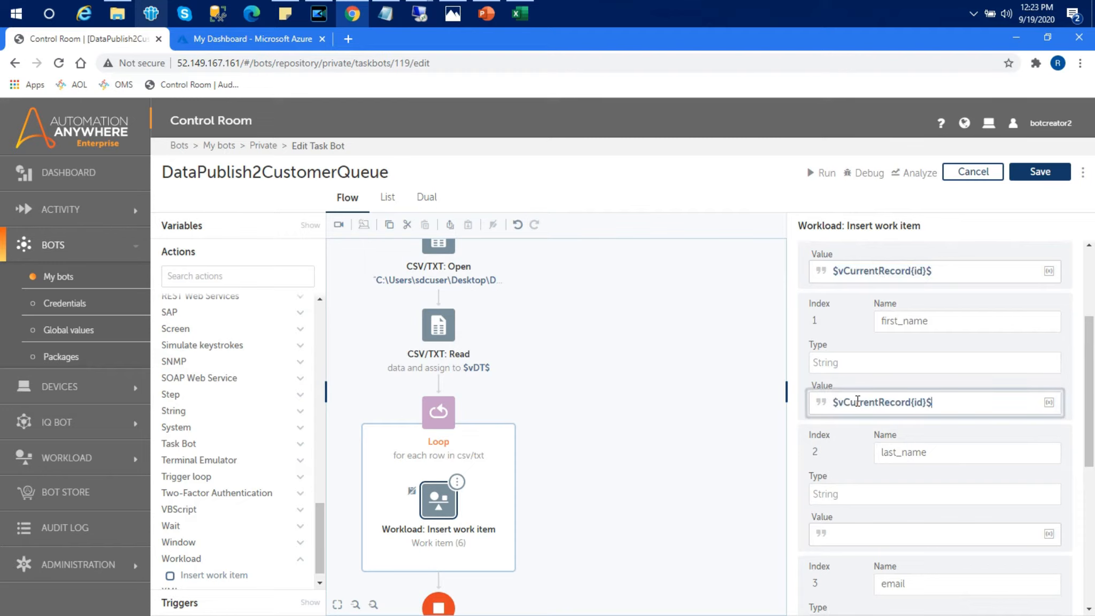
# Step: Change first_name's value to $vCurrentRecord{first_name}$ and paste a copy into last_name's value
pyautogui.hotkey('alt', 'Tab')
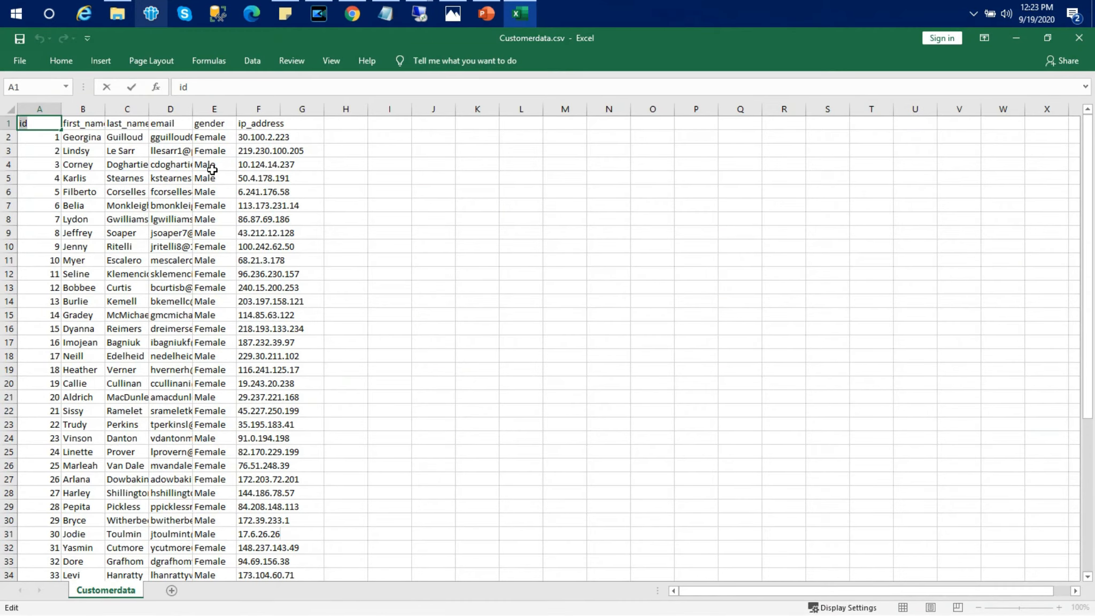
pyautogui.click(92, 122)
pyautogui.moveTo(254, 87); pyautogui.dragTo(176, 88)
pyautogui.hotkey('ctrl', 'c')
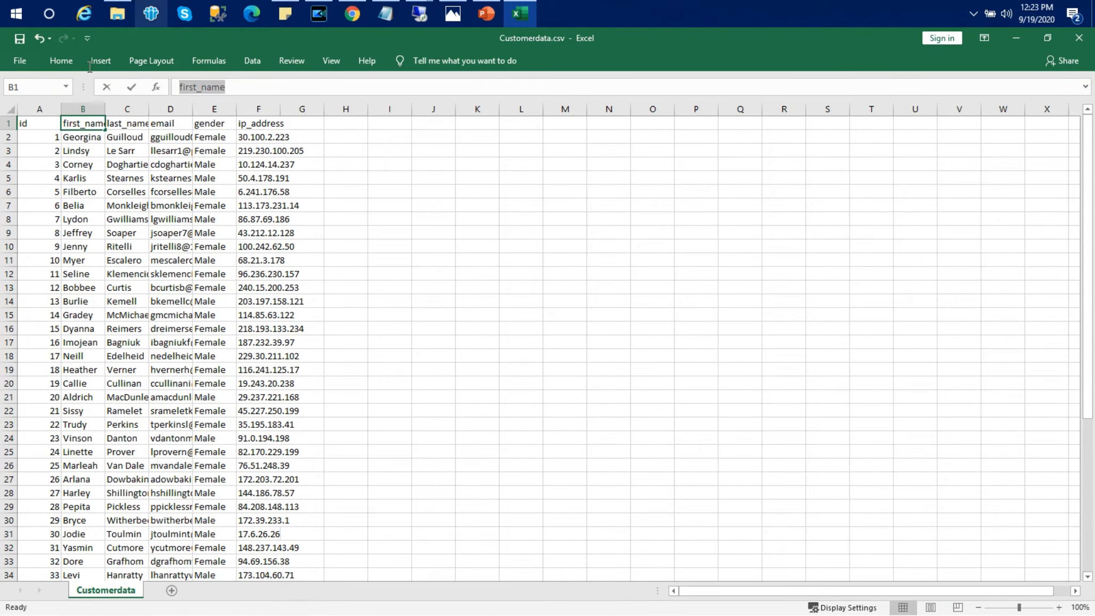
pyautogui.hotkey('alt', 'Tab')
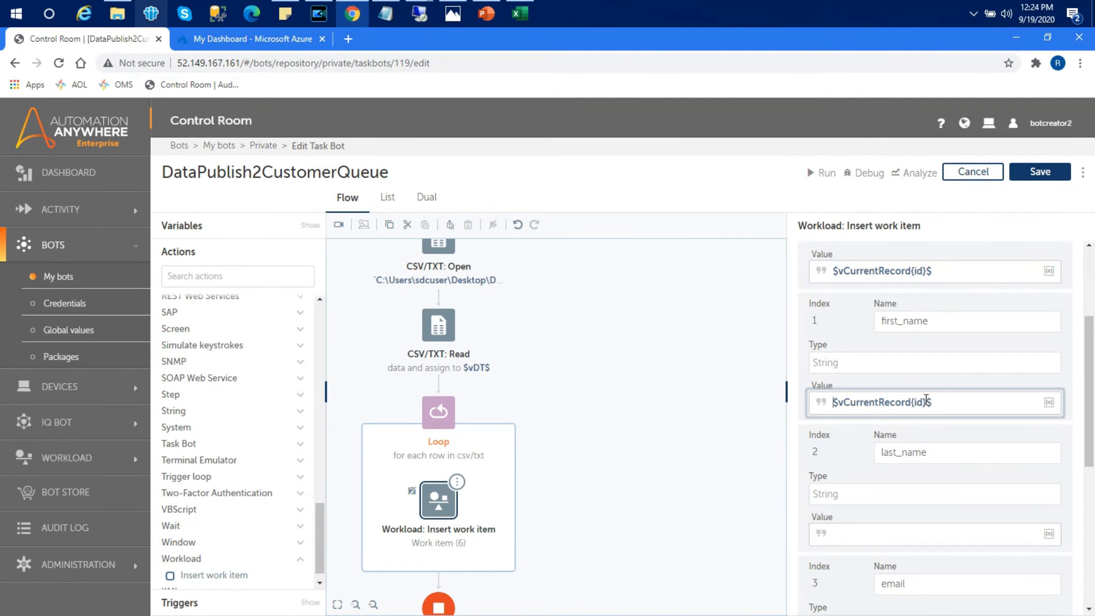
pyautogui.press('BackSpace')
pyautogui.press('BackSpace')
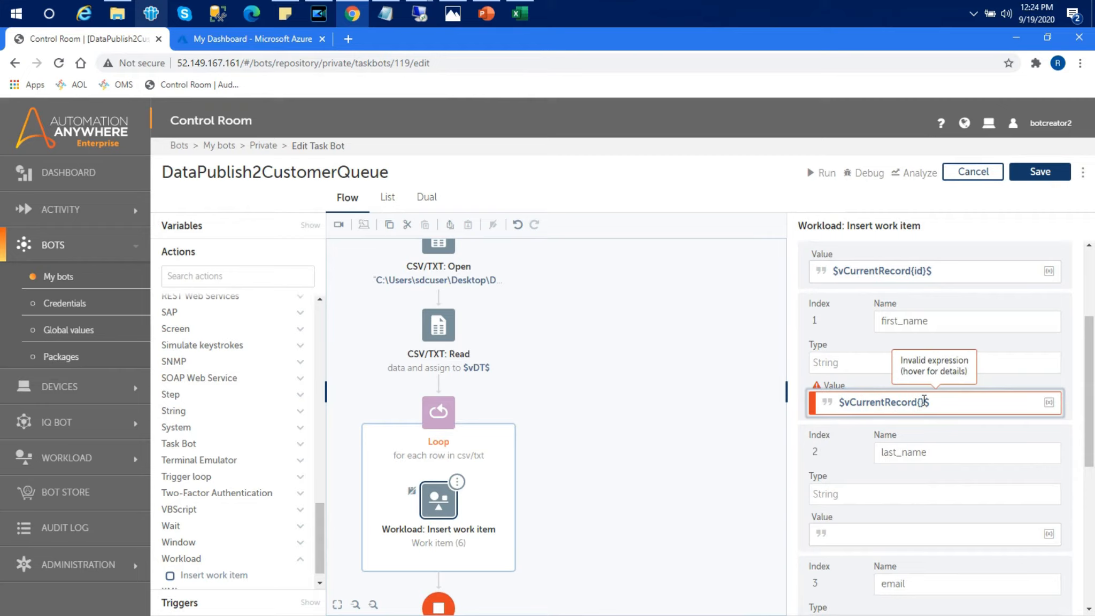
pyautogui.hotkey('ctrl', 'v')
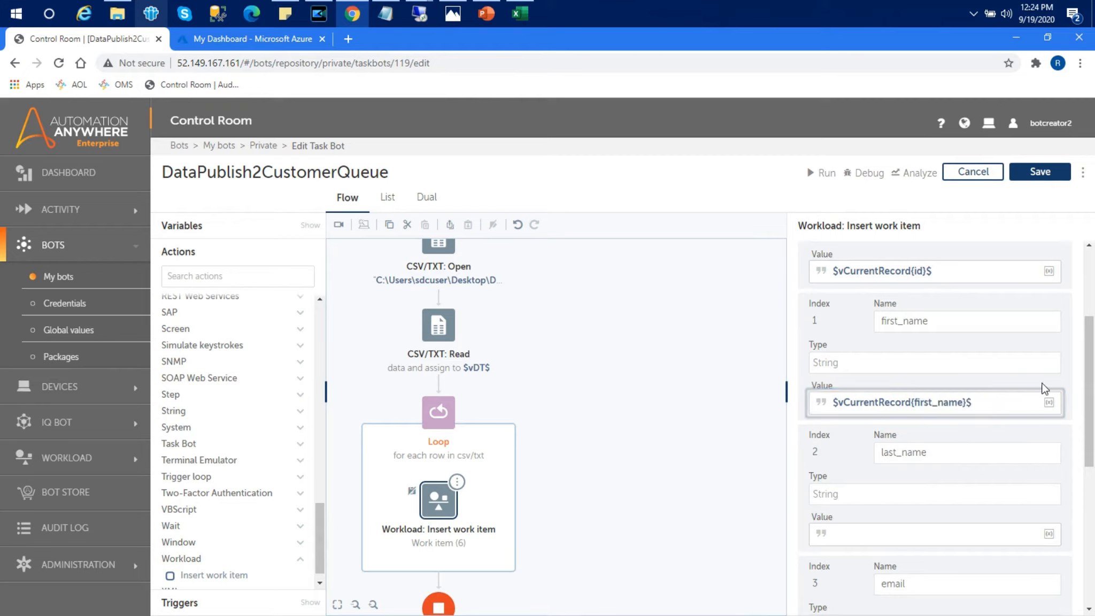
pyautogui.hotkey('ctrl', 'a')
pyautogui.hotkey('ctrl', 'c')
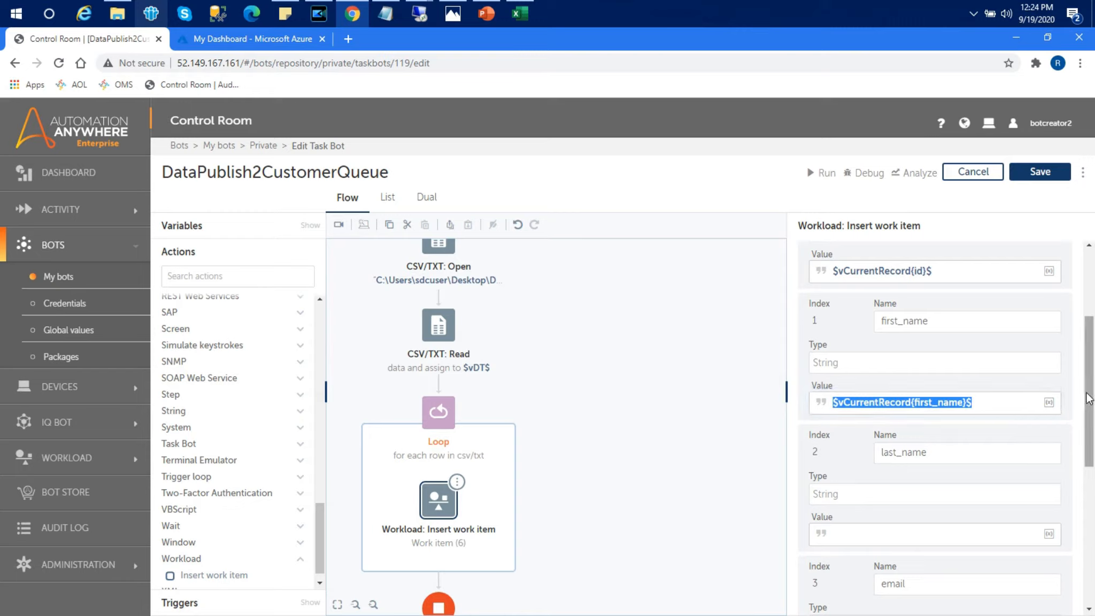
pyautogui.scroll(-4, 924, 374)
pyautogui.click(909, 327)
pyautogui.hotkey('ctrl', 'v')
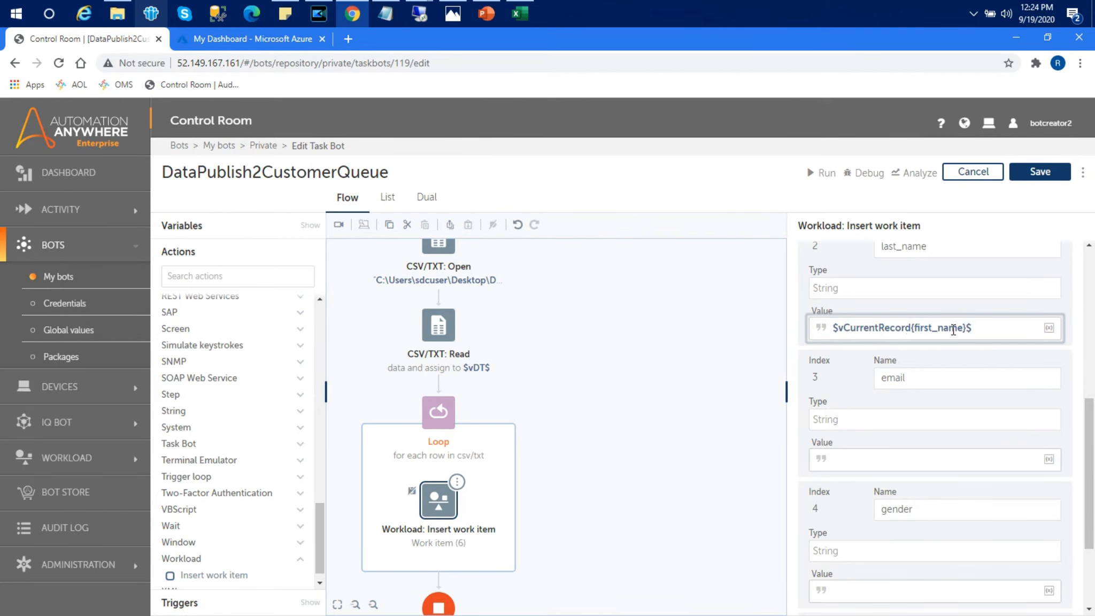
# Step: Change the last_name value's expression to $vCurrentRecord{last_name}$
pyautogui.hotkey('alt', 'Tab')
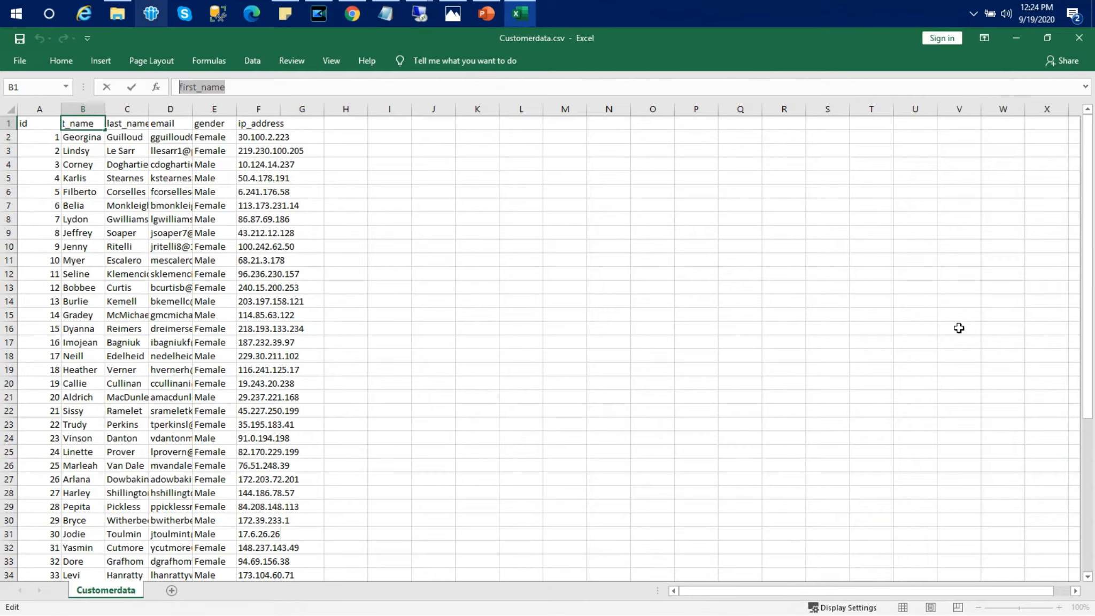
pyautogui.hotkey('alt', 'Tab')
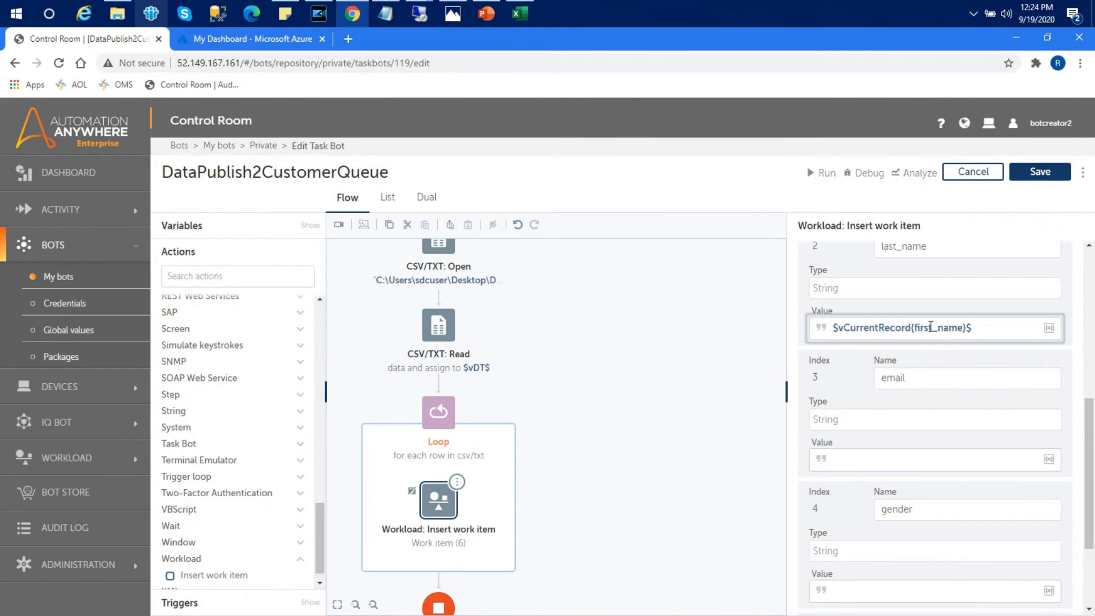
pyautogui.click(930, 327)
pyautogui.press('BackSpace')
pyautogui.press('BackSpace')
pyautogui.press('BackSpace')
pyautogui.press('BackSpace')
pyautogui.press('BackSpace')
pyautogui.write('last')
# Step: Paste the record expression into email's value and change it to $vCurrentRecord{email}$
pyautogui.click(897, 453)
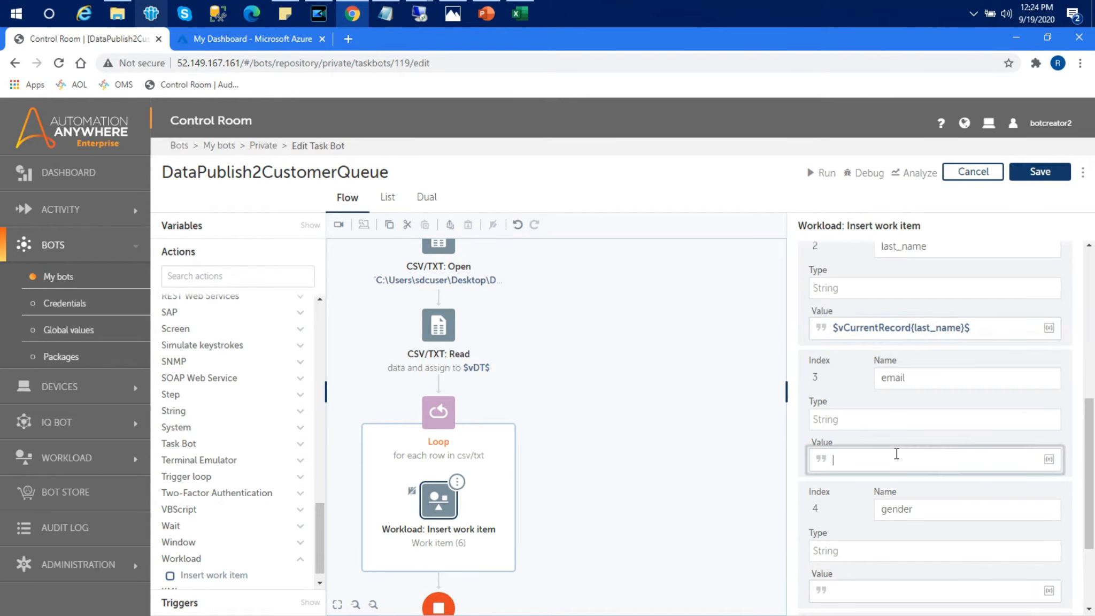
pyautogui.hotkey('ctrl', 'v')
pyautogui.hotkey('alt', 'Tab')
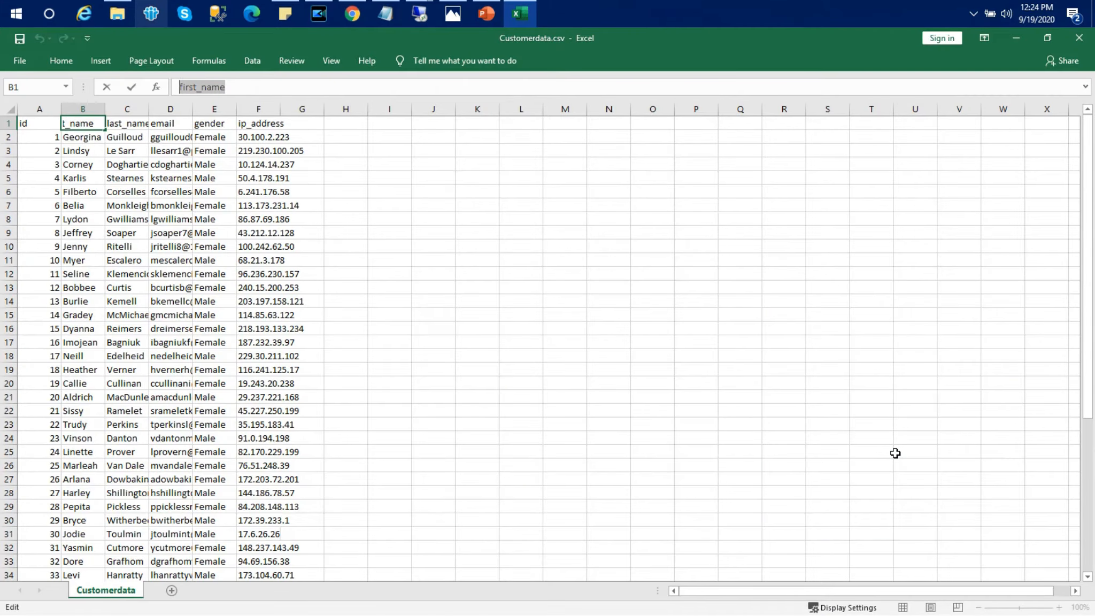
pyautogui.hotkey('alt', 'Tab')
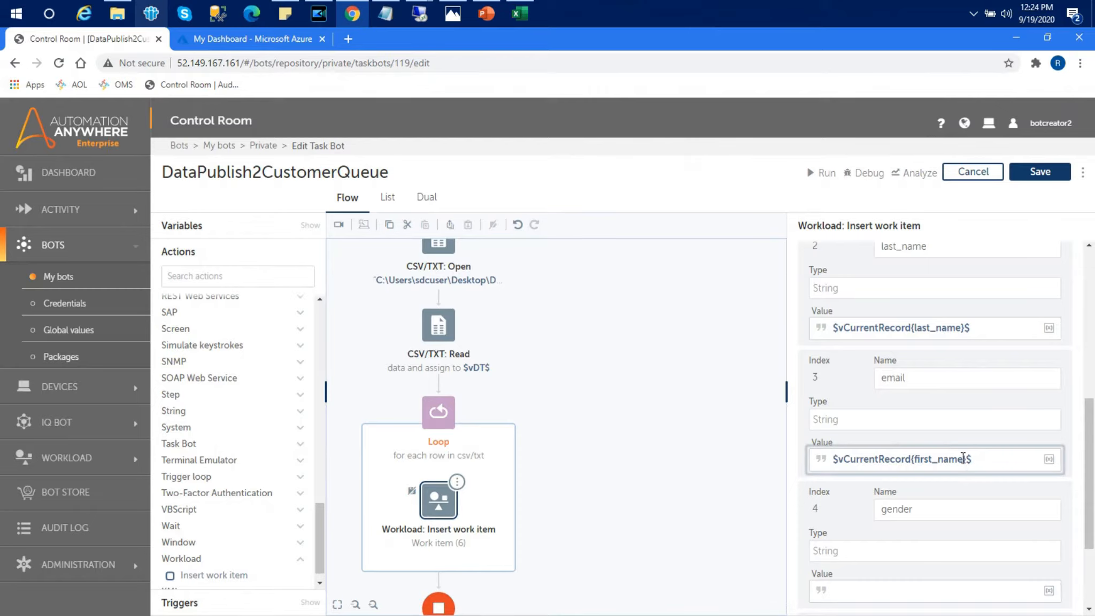
pyautogui.press('BackSpace')
pyautogui.press('BackSpace')
pyautogui.press('BackSpace')
pyautogui.press('BackSpace')
pyautogui.press('BackSpace')
pyautogui.press('BackSpace')
pyautogui.press('BackSpace')
pyautogui.press('BackSpace')
pyautogui.press('BackSpace')
pyautogui.press('BackSpace')
pyautogui.write('email')
# Step: Paste the record expression into gender's value and change it to $vCurrentRecord{gender}$
pyautogui.scroll(-3, 1093, 427)
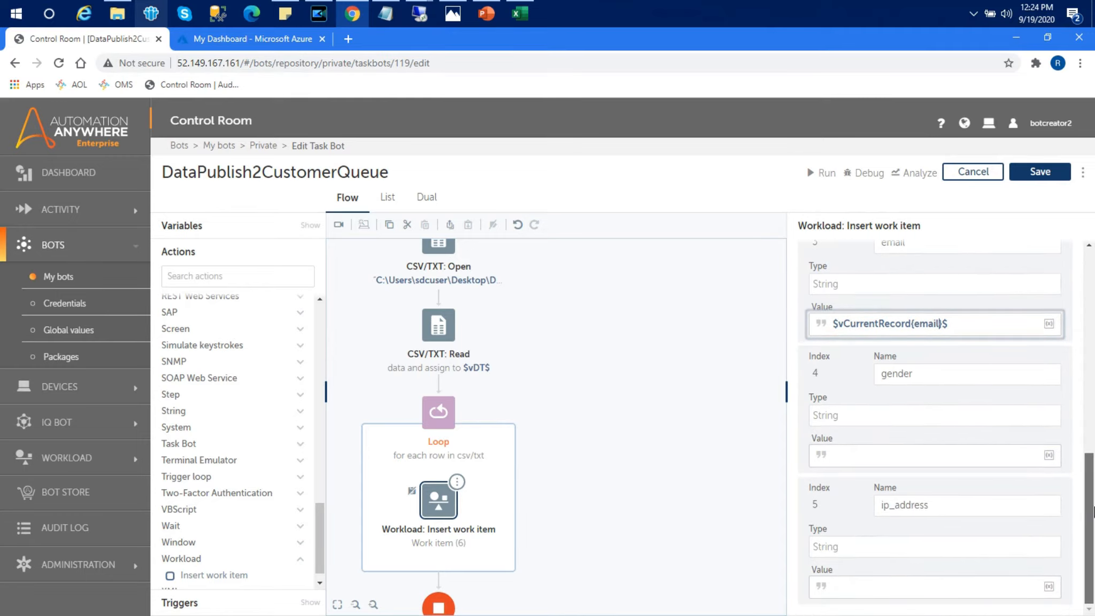
pyautogui.click(877, 456)
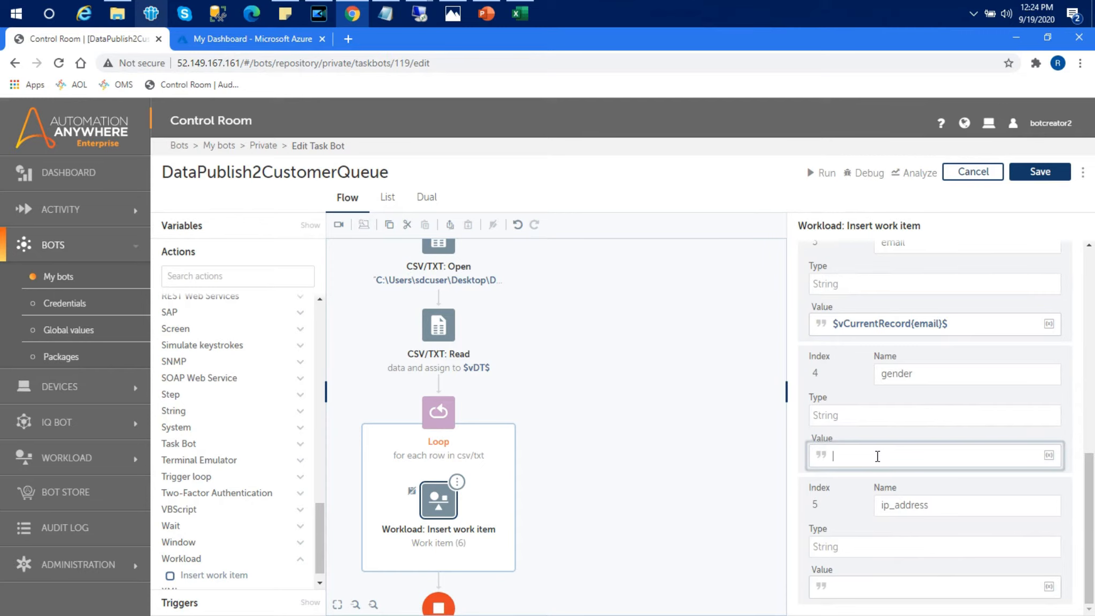
pyautogui.hotkey('alt', 'Tab')
pyautogui.hotkey('alt', 'Tab')
pyautogui.hotkey('ctrl', 'v')
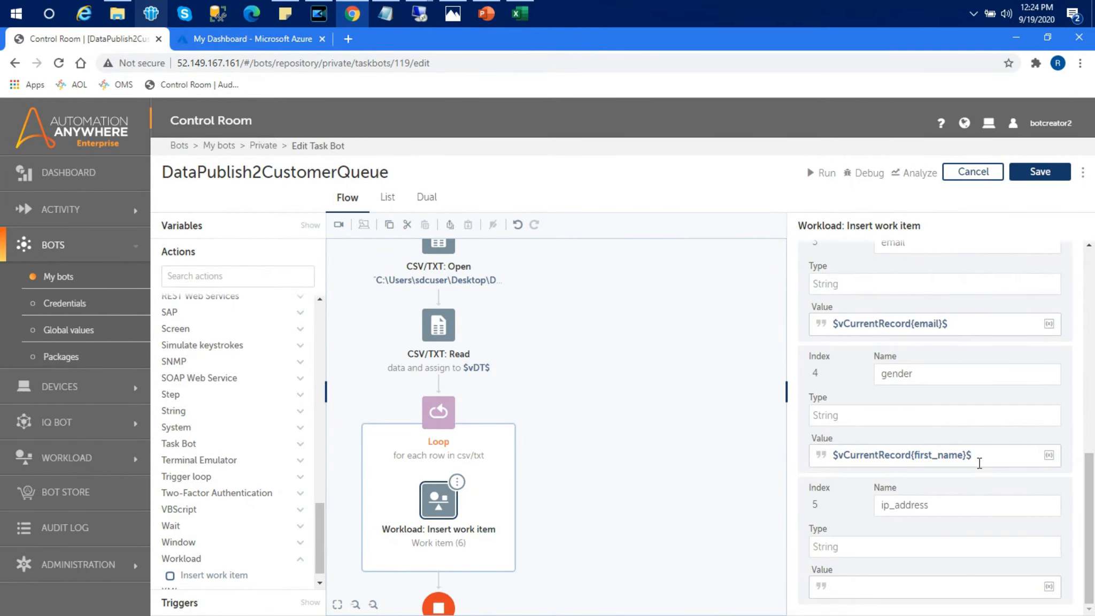
pyautogui.press('BackSpace')
pyautogui.press('BackSpace')
pyautogui.press('BackSpace')
pyautogui.press('BackSpace')
pyautogui.press('BackSpace')
pyautogui.press('BackSpace')
pyautogui.write('gende')
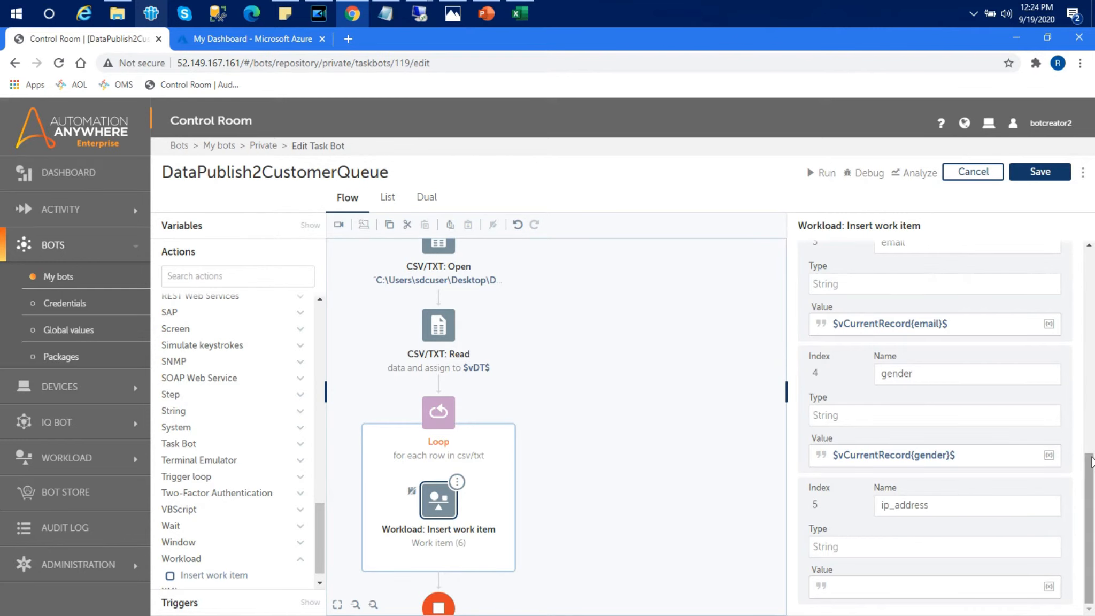
# Step: Paste the record expression into ip_address's value and edit it to read ip_address
pyautogui.click(885, 586)
pyautogui.hotkey('alt', 'Tab')
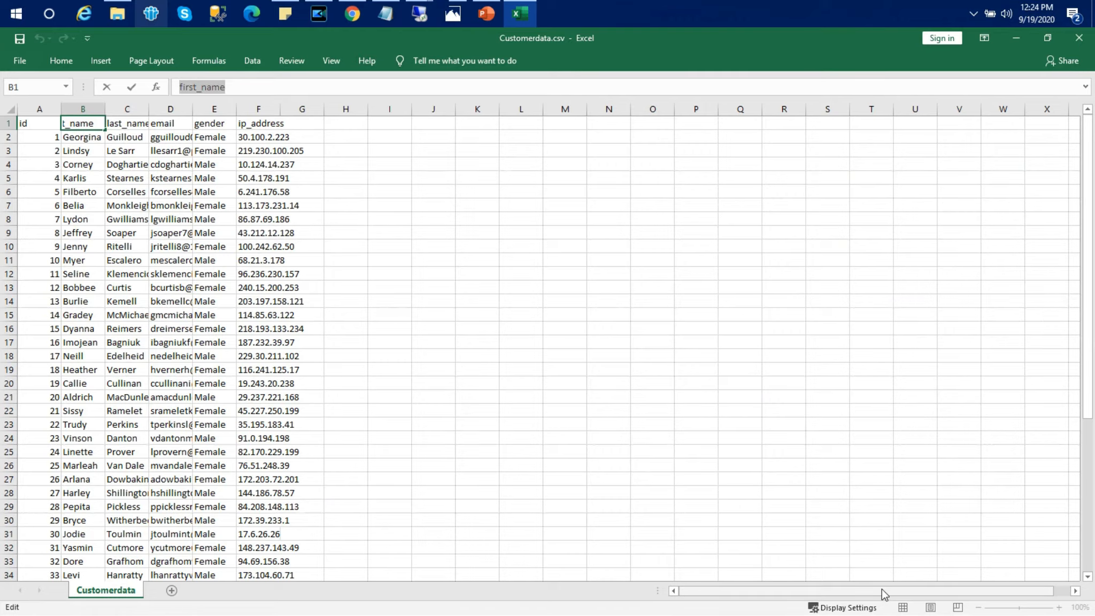
pyautogui.hotkey('alt', 'Tab')
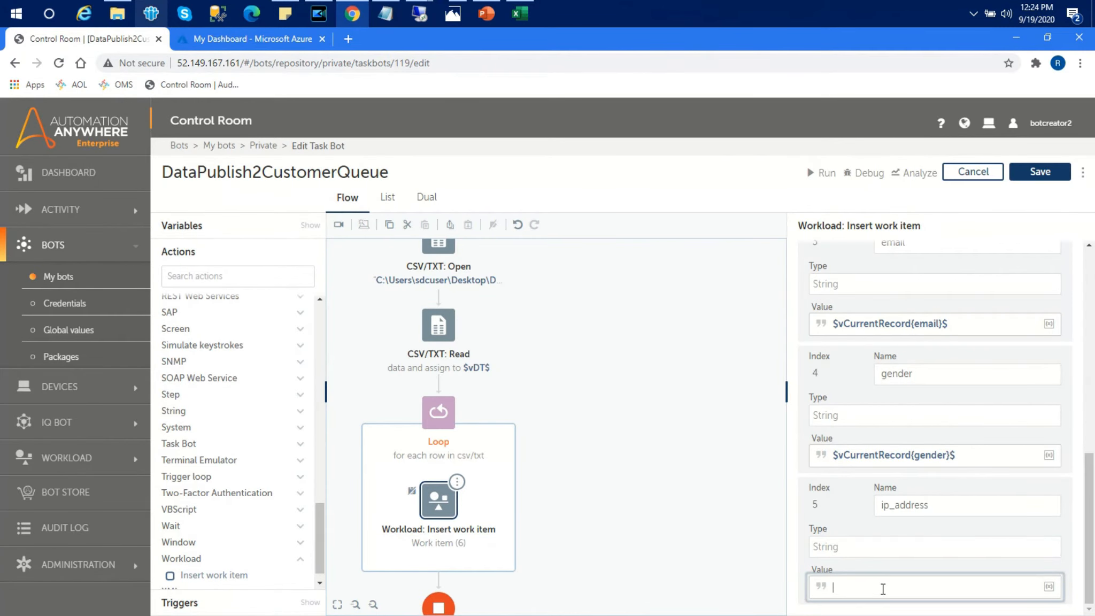
pyautogui.hotkey('ctrl', 'v')
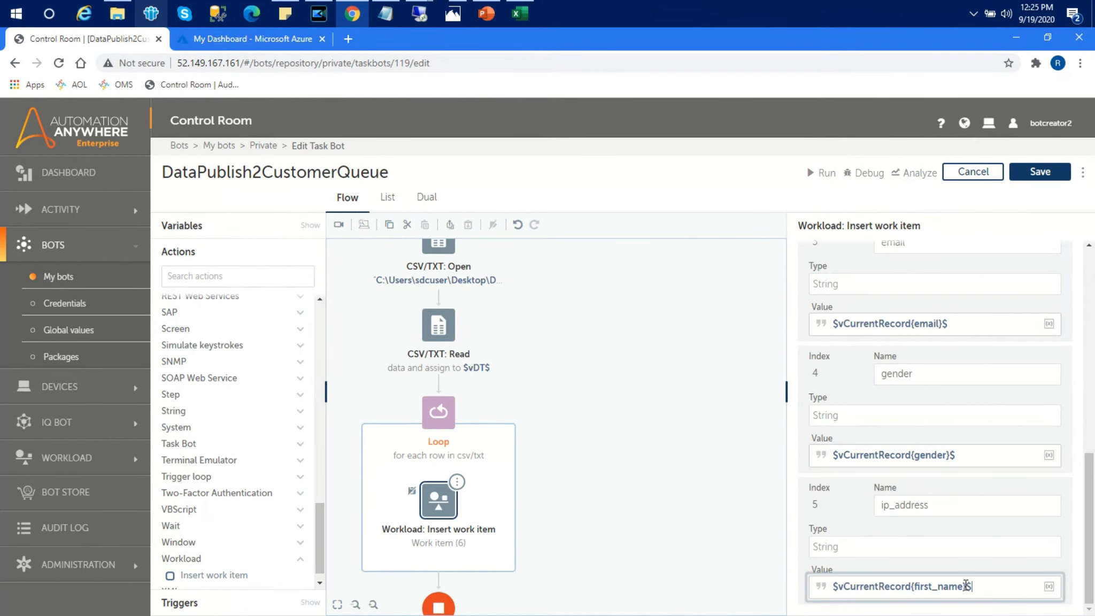
pyautogui.press('BackSpace')
pyautogui.press('BackSpace')
pyautogui.press('BackSpace')
pyautogui.press('BackSpace')
pyautogui.press('BackSpace')
pyautogui.press('BackSpace')
pyautogui.write('i')
# Step: Save the DataPublish2CustomerQueue bot and switch to Customerdata.csv in Excel
pyautogui.moveTo(1091, 526); pyautogui.dragTo(1093, 268)
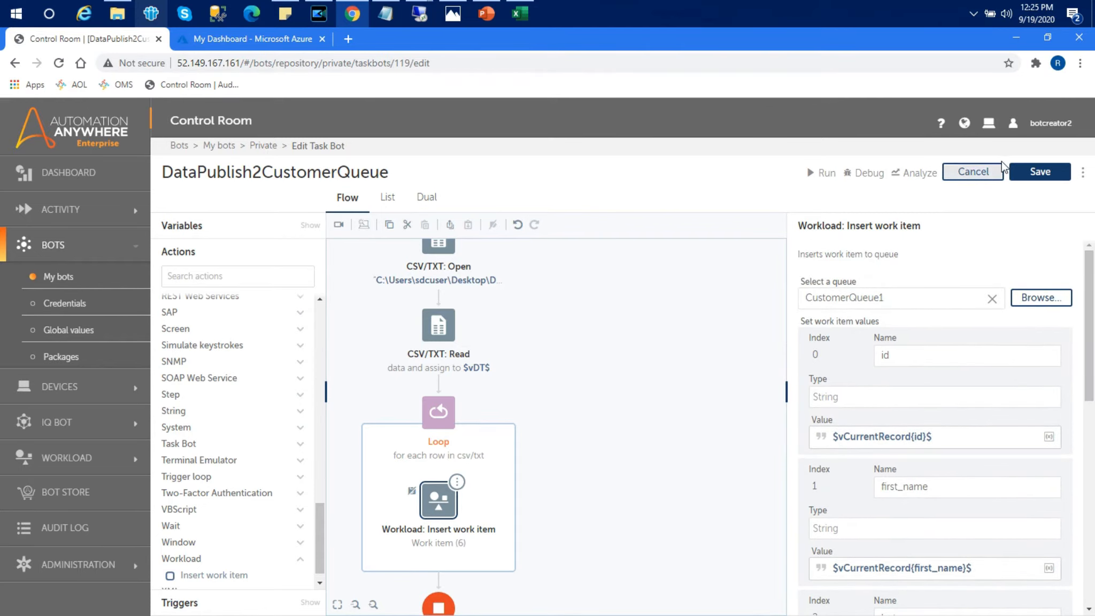
pyautogui.click(1037, 172)
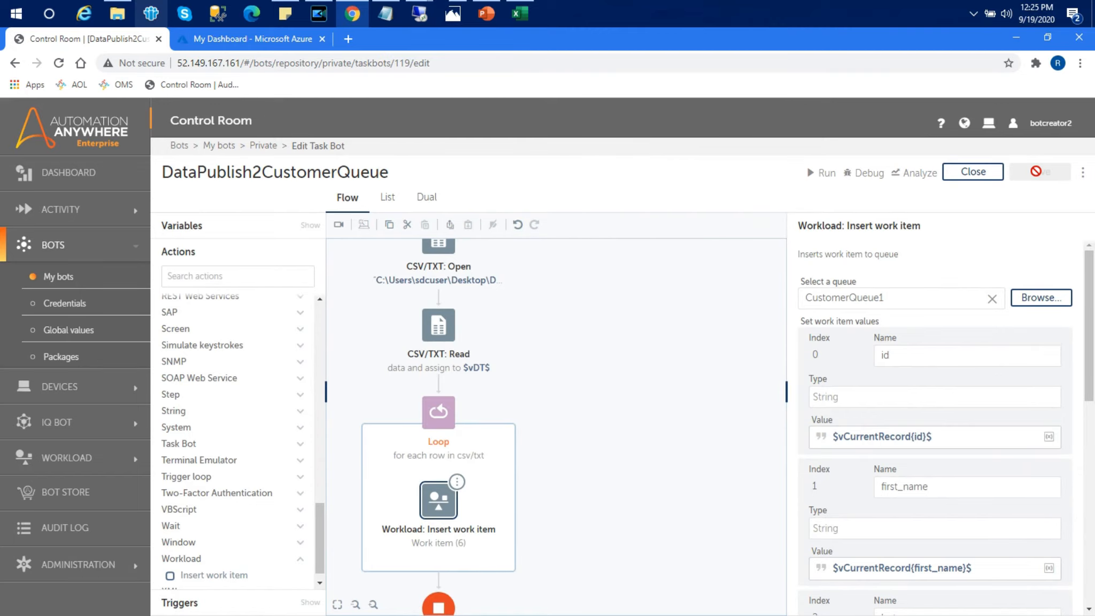
pyautogui.click(527, 14)
# Step: Close Customerdata.csv in Excel without saving the changes
pyautogui.click(513, 182)
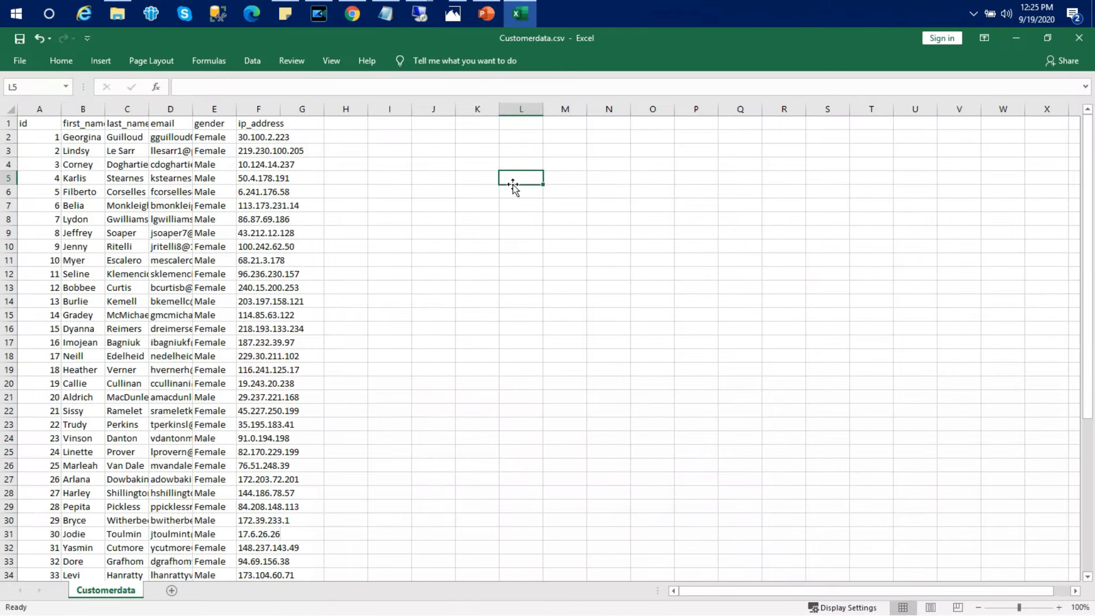
pyautogui.click(1079, 39)
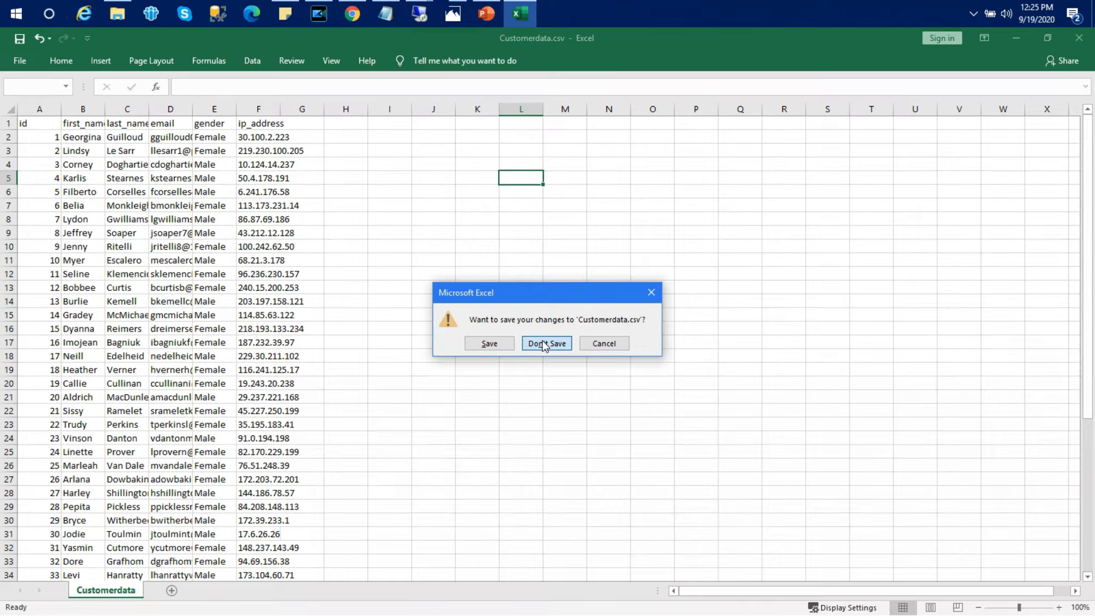
pyautogui.click(542, 342)
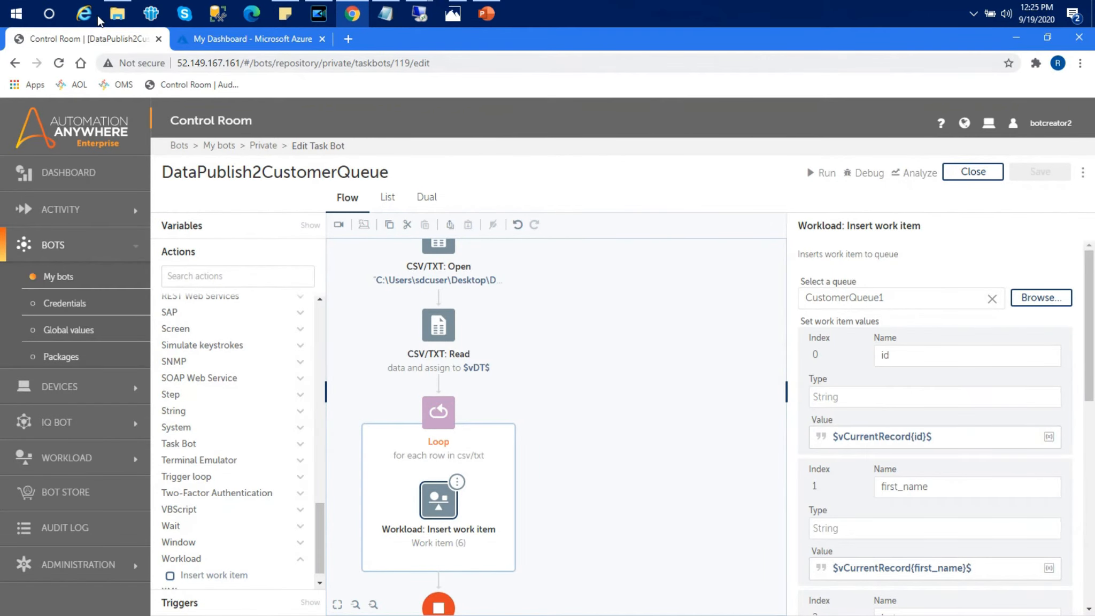
# Step: Make a Customerdata - Copy.csv backup in the WLM folder and reopen Customerdata.csv
pyautogui.click(116, 15)
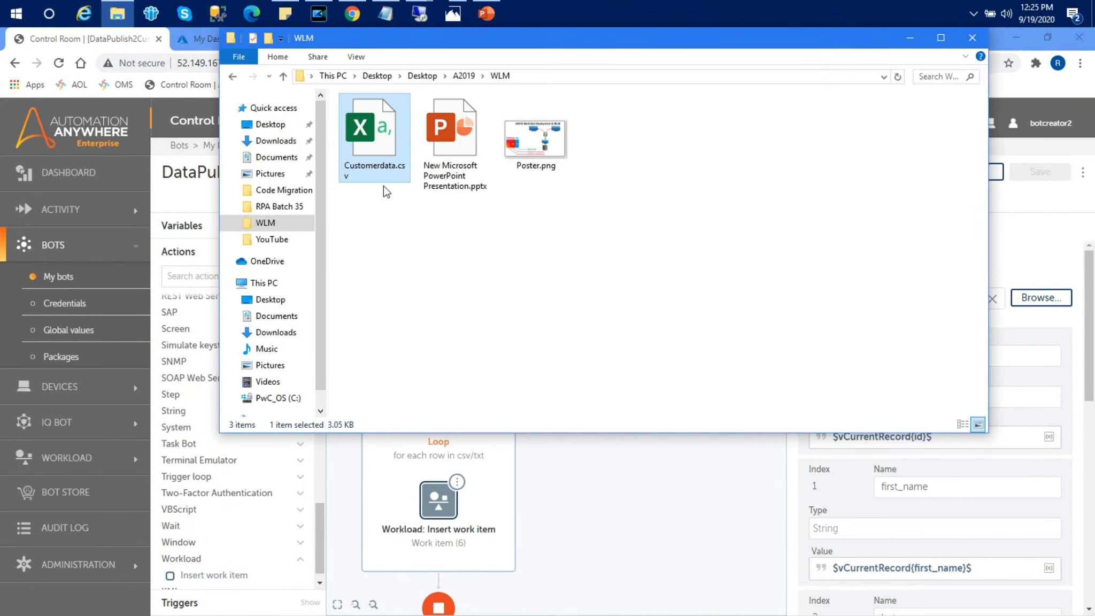
pyautogui.hotkey('ctrl', 'v')
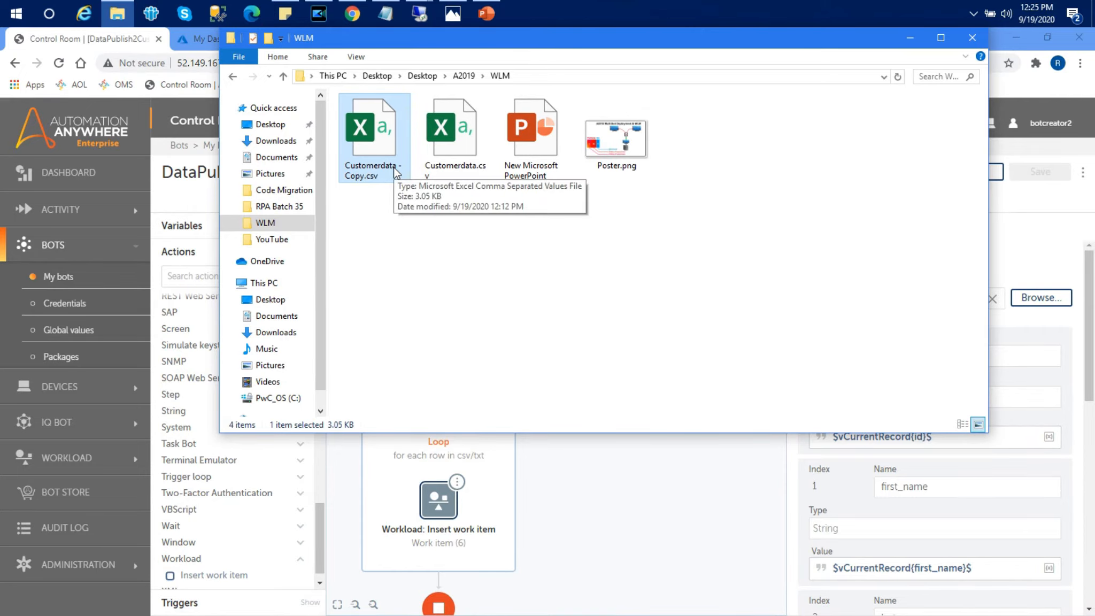
pyautogui.doubleClick(452, 154)
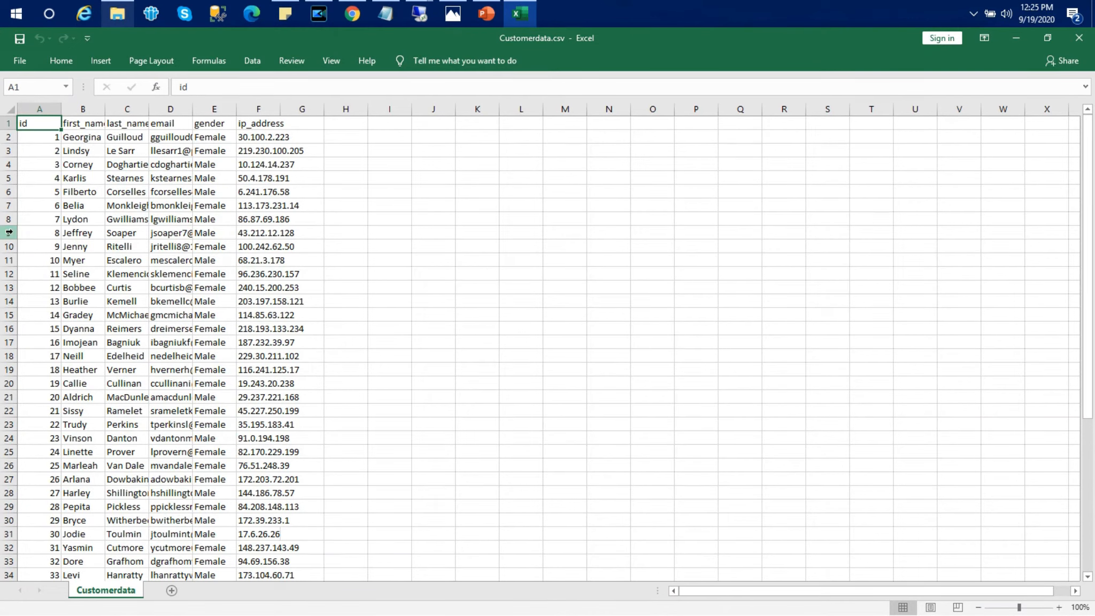
# Step: Delete rows 12 through 63, leaving the header and ten customer rows
pyautogui.click(9, 273)
pyautogui.moveTo(9, 273); pyautogui.dragTo(9, 577)
pyautogui.hotkey('shift', 'Down')
pyautogui.hotkey('shift', 'Down')
pyautogui.hotkey('shift', 'Down')
pyautogui.hotkey('shift', 'Down')
pyautogui.hotkey('shift', 'Down')
pyautogui.hotkey('shift', 'Down')
pyautogui.hotkey('shift', 'Down')
pyautogui.hotkey('shift', 'Down')
pyautogui.hotkey('shift', 'Down')
pyautogui.hotkey('shift', 'Down')
pyautogui.hotkey('shift', 'Down')
pyautogui.hotkey('shift', 'Down')
pyautogui.hotkey('shift', 'Down')
pyautogui.hotkey('shift', 'Down')
pyautogui.hotkey('shift', 'Down')
pyautogui.hotkey('shift', 'Down')
pyautogui.hotkey('shift', 'Down')
pyautogui.hotkey('shift', 'Down')
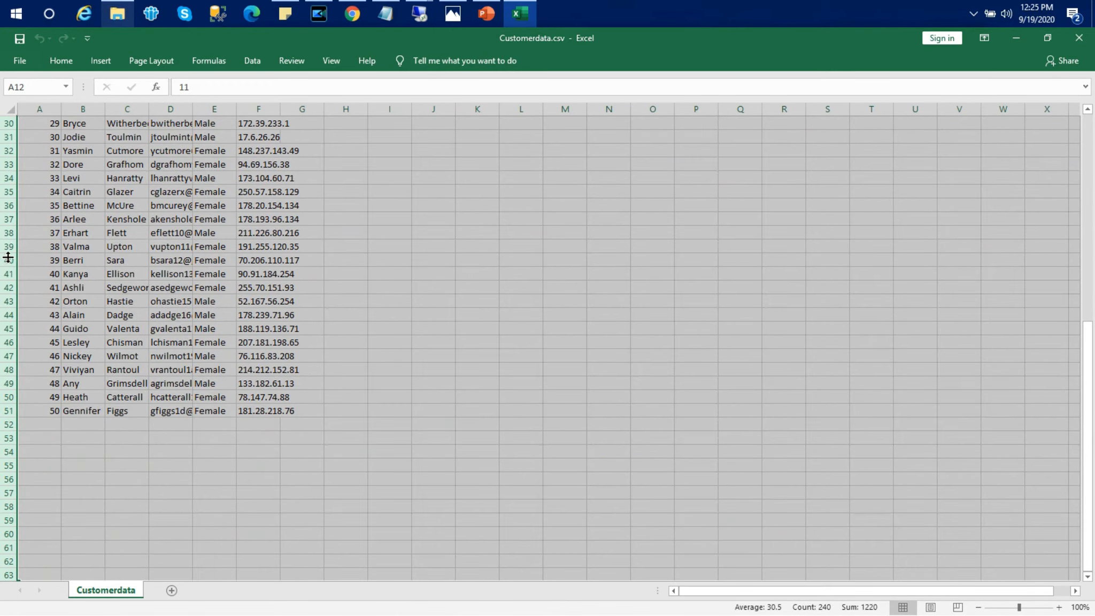
pyautogui.rightClick(8, 257)
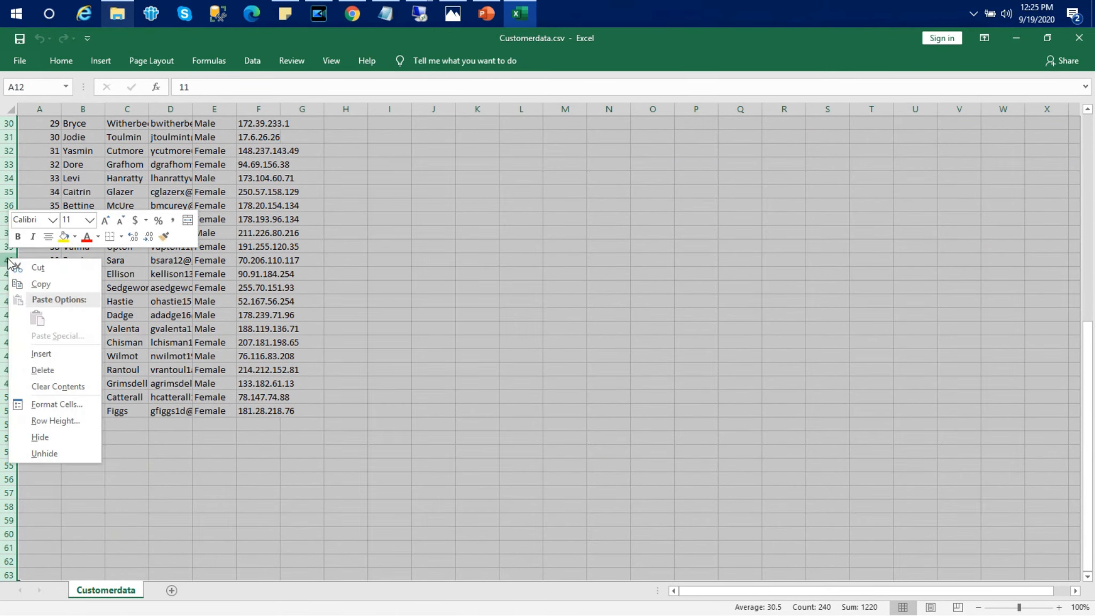
pyautogui.click(62, 365)
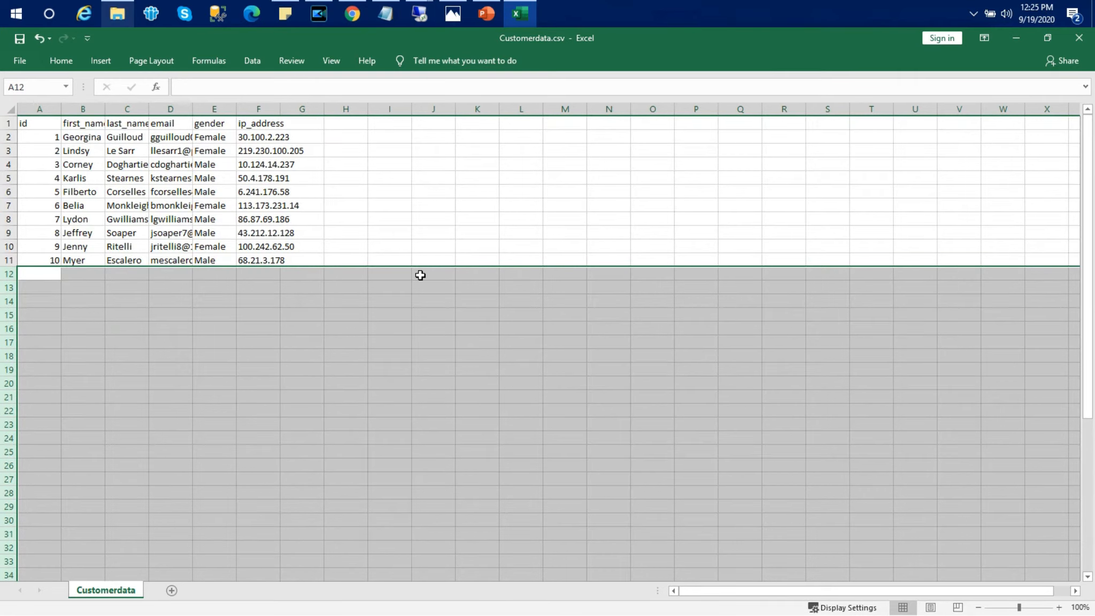
pyautogui.click(400, 330)
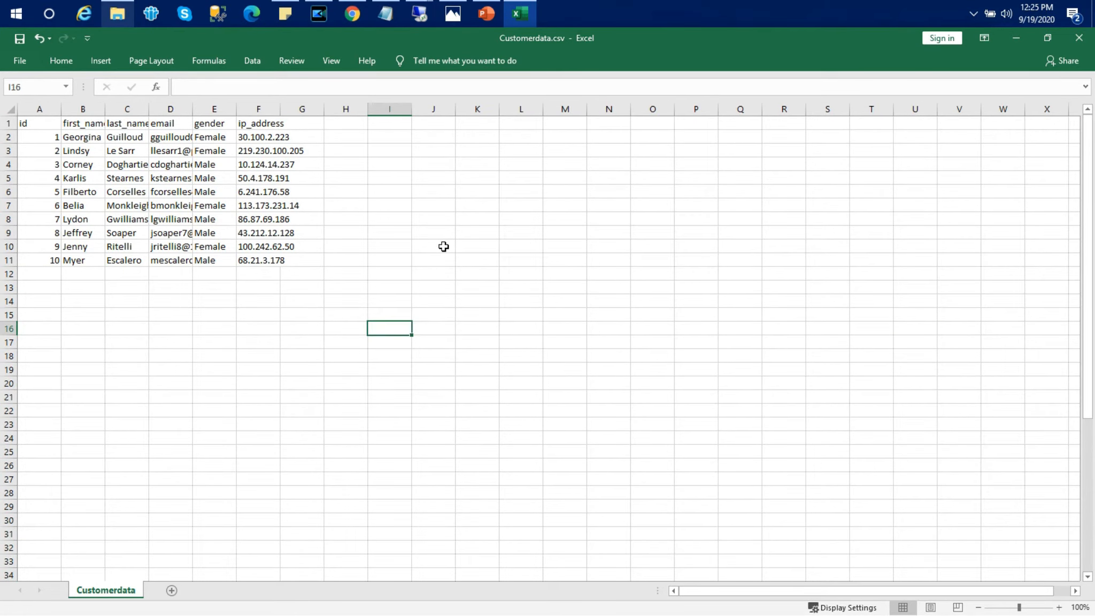
# Step: Save the file in CSV format, close Excel and minimize the folder window
pyautogui.hotkey('ctrl', 's')
pyautogui.click(505, 373)
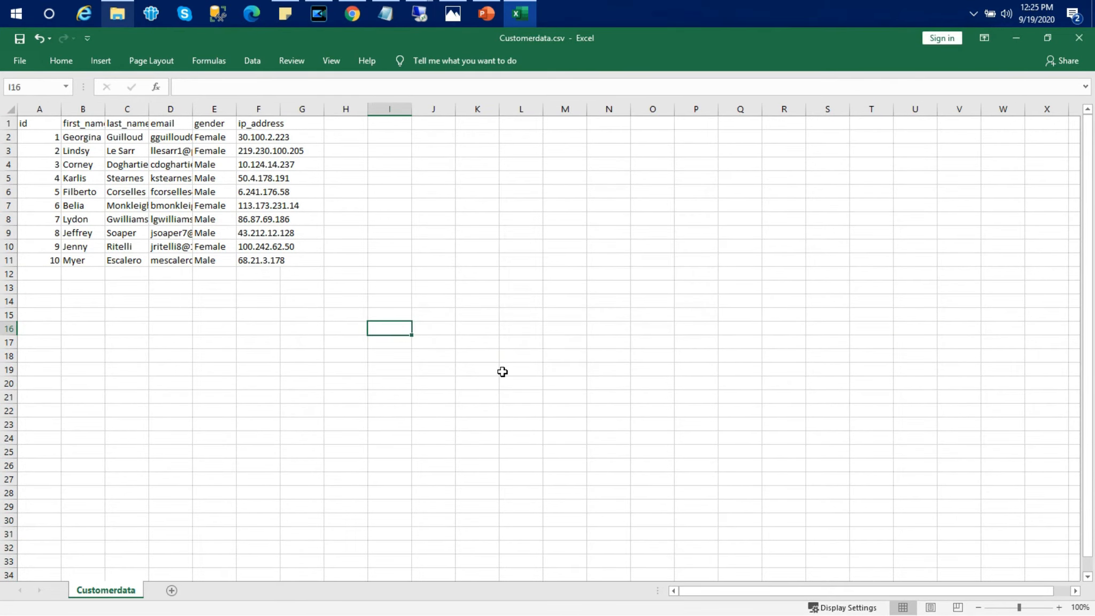
pyautogui.click(345, 298)
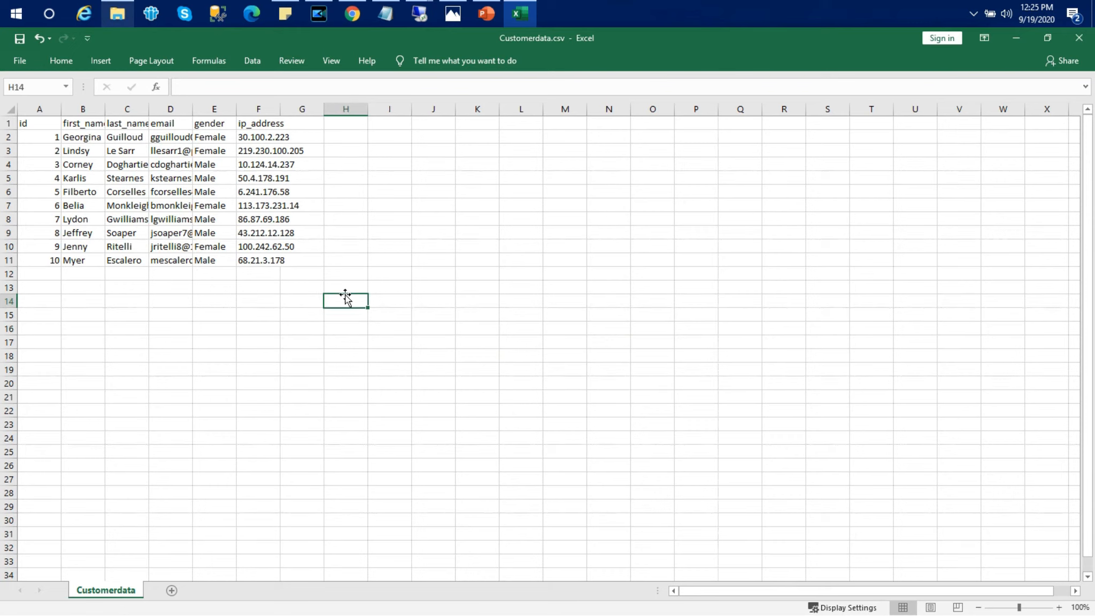
pyautogui.click(1078, 37)
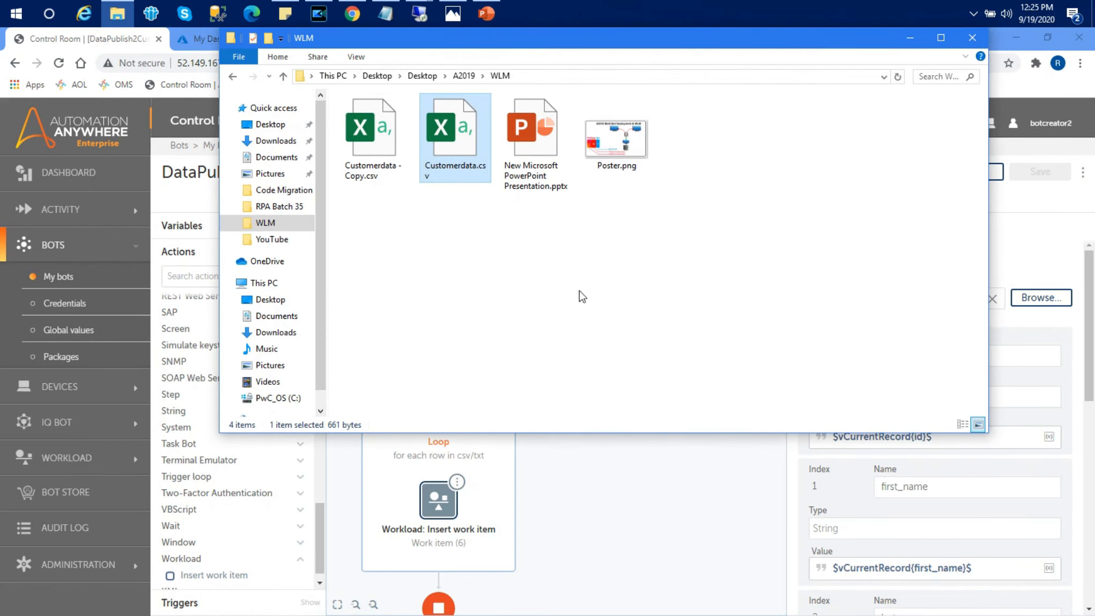
pyautogui.click(910, 39)
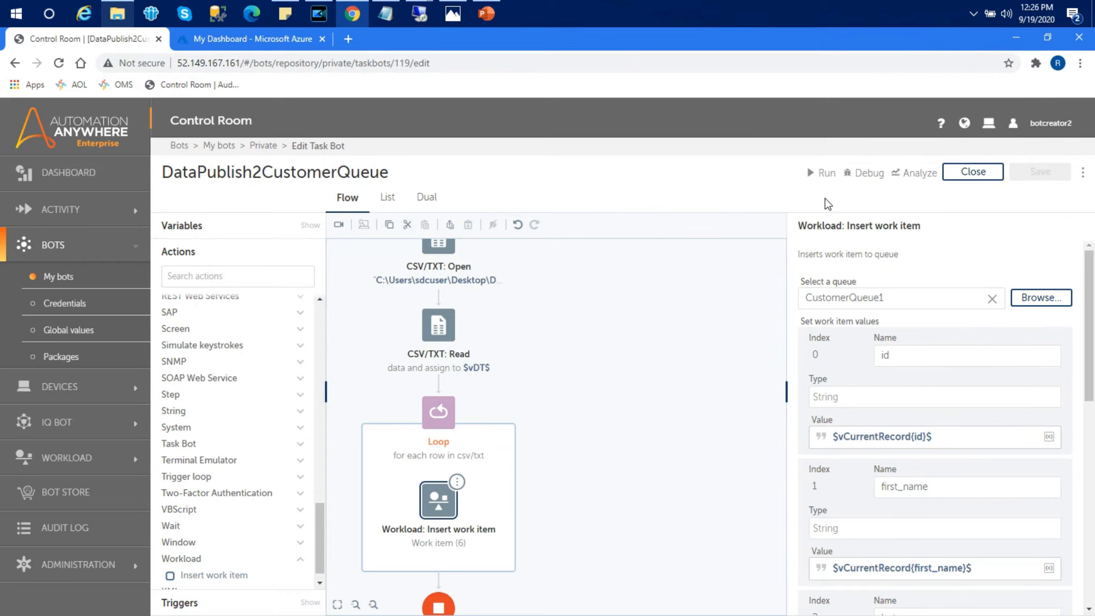
# Step: Run DataPublish2CustomerQueue and close the success message after it completes line 4 of 4
pyautogui.click(813, 176)
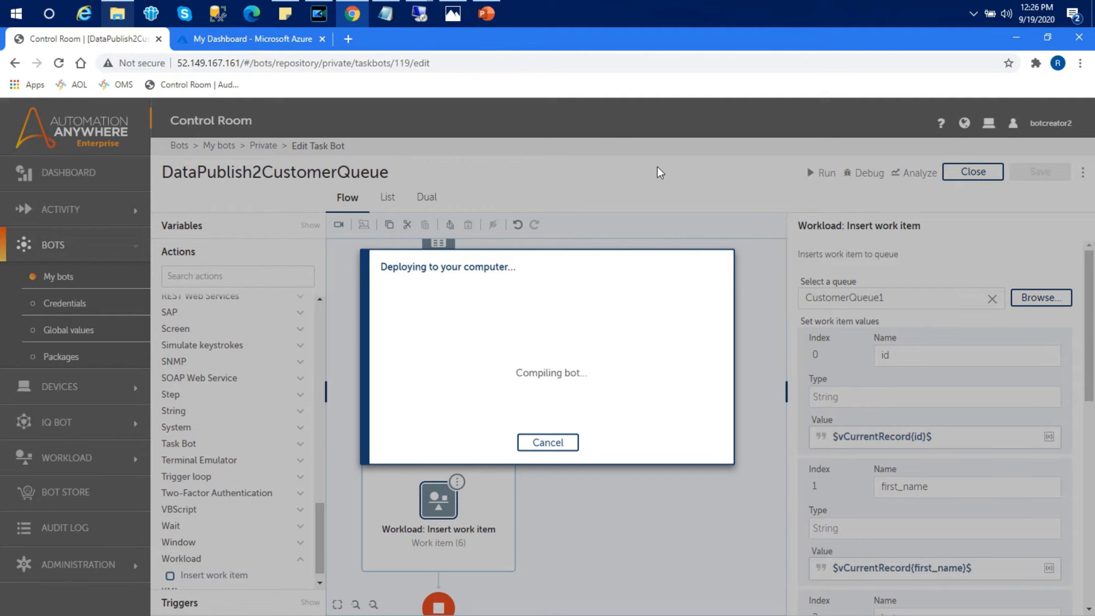
pyautogui.click(80, 15)
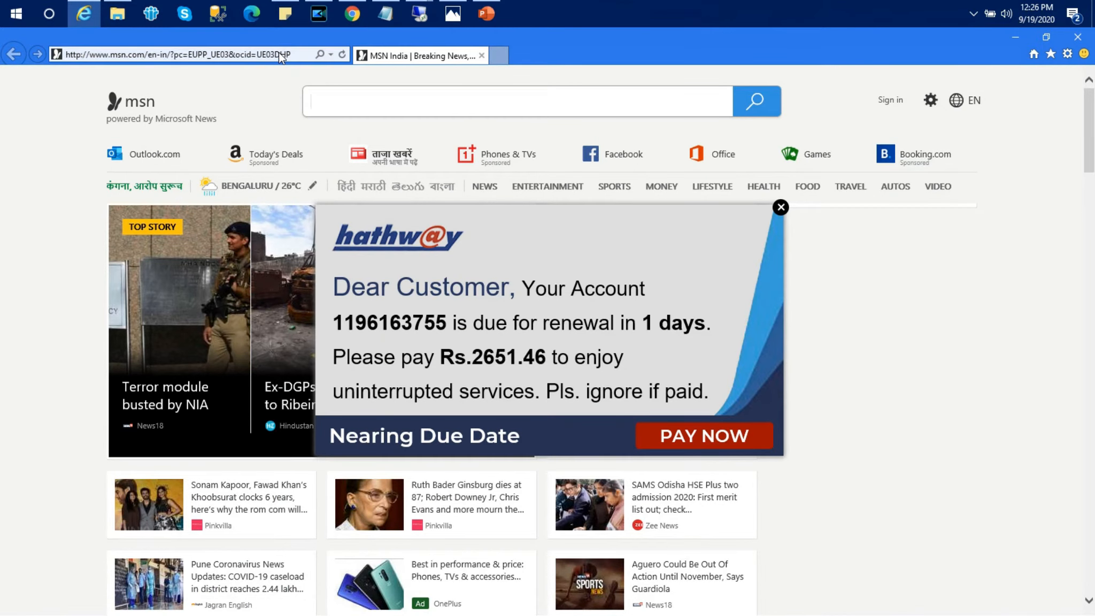
pyautogui.click(279, 53)
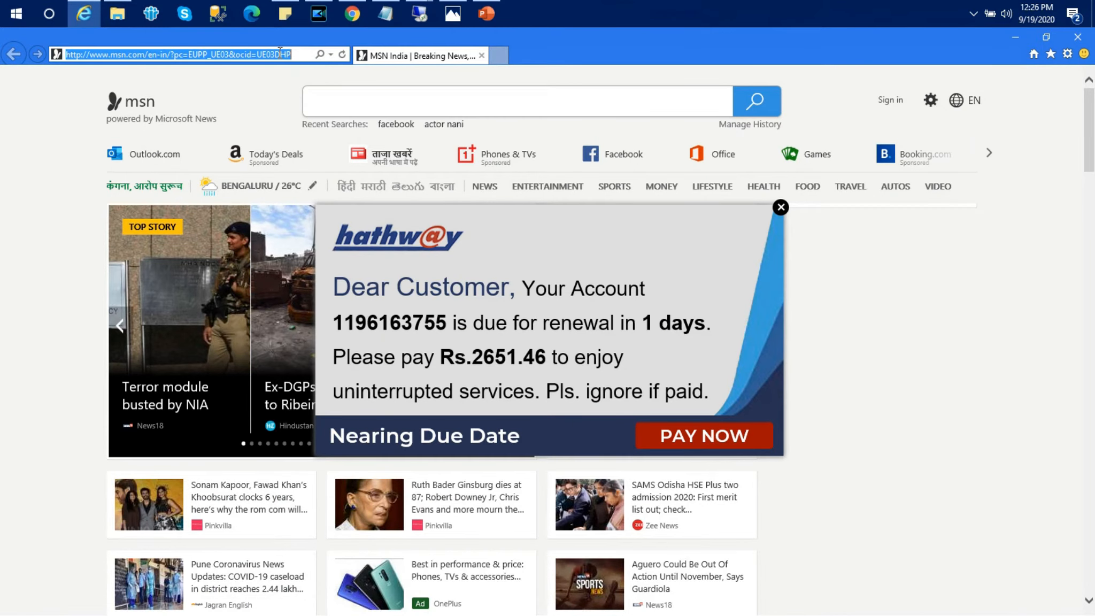
pyautogui.write('h')
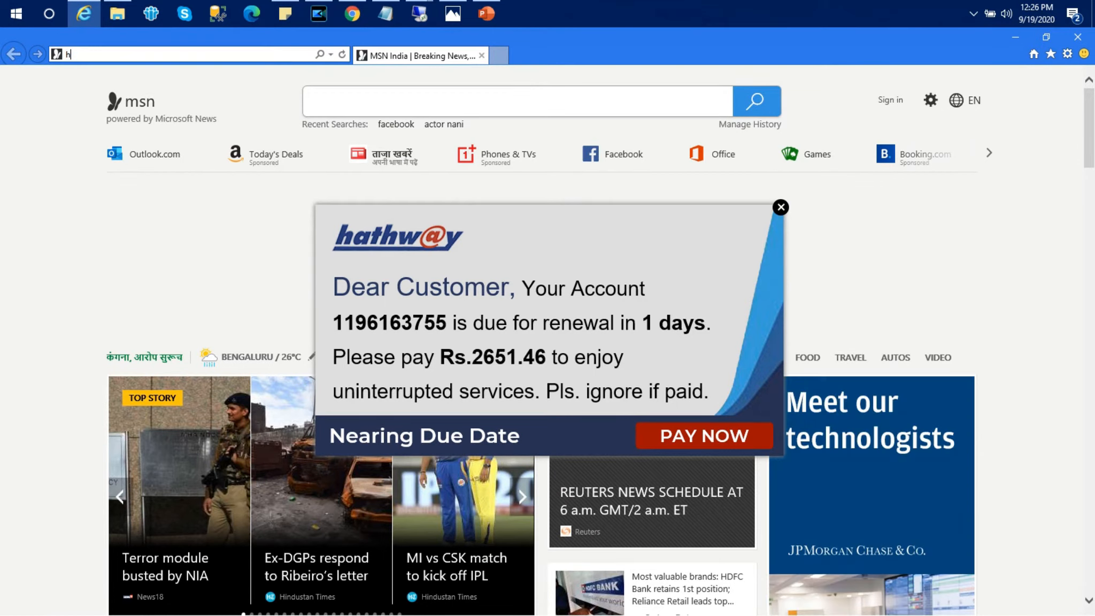
pyautogui.write('tt')
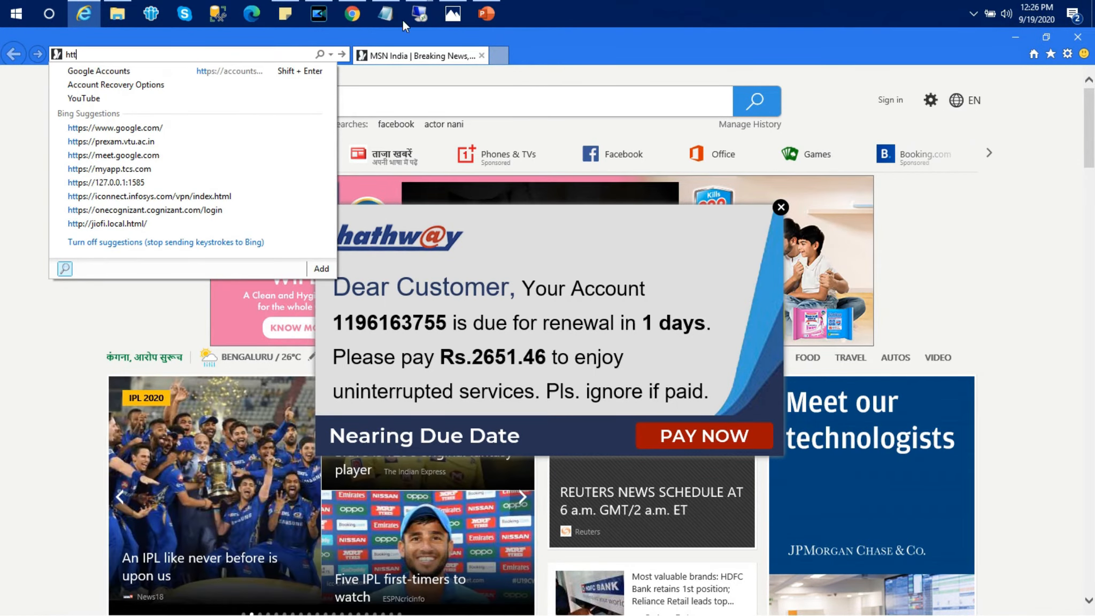
pyautogui.click(353, 15)
pyautogui.click(271, 62)
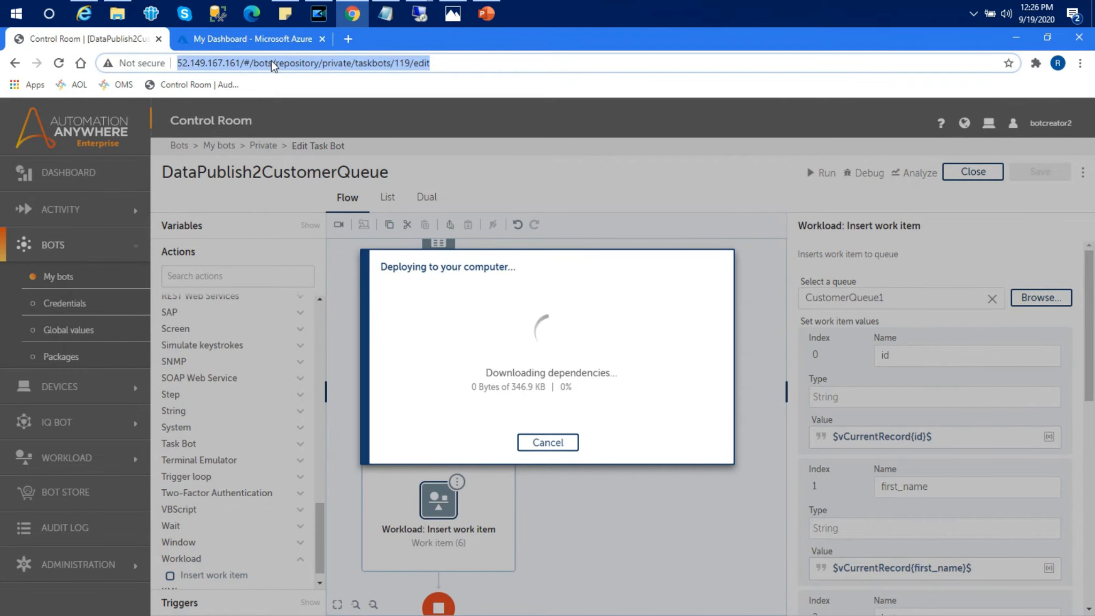
pyautogui.click(94, 12)
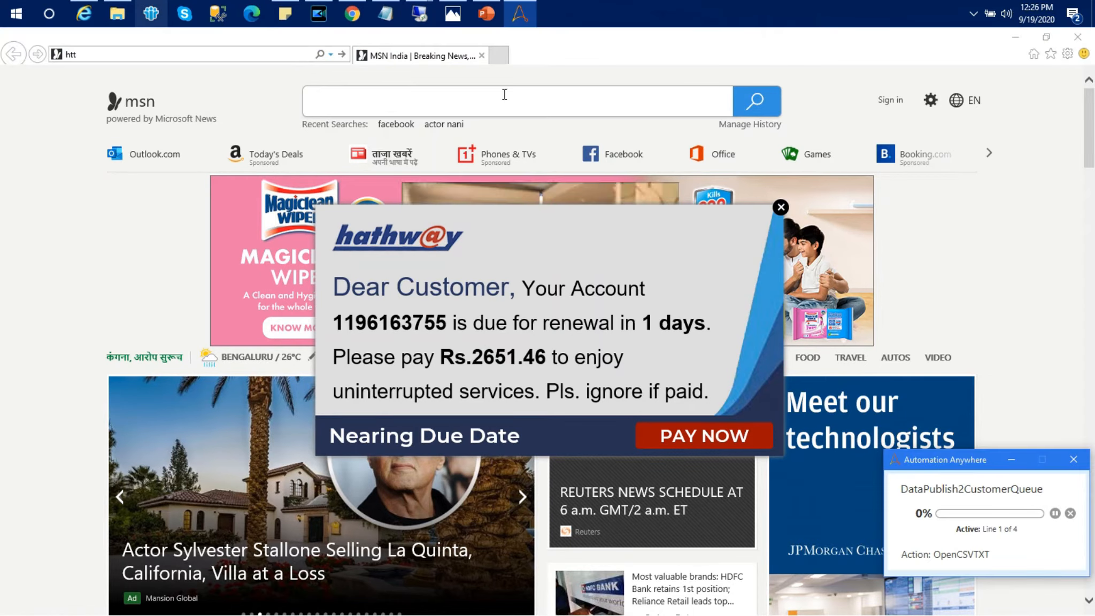
pyautogui.click(1012, 41)
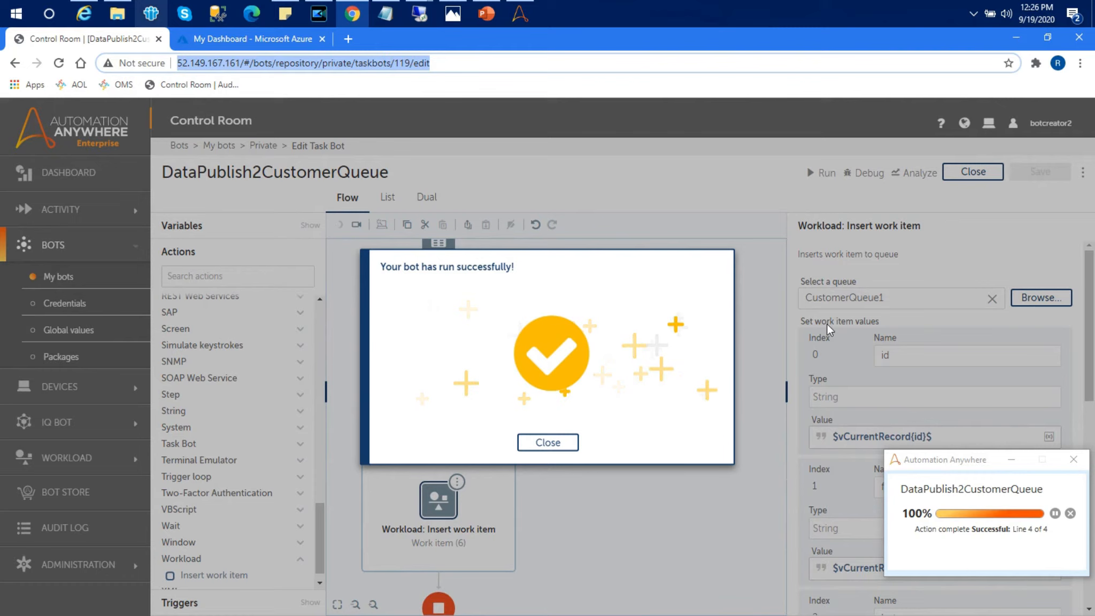
pyautogui.click(545, 443)
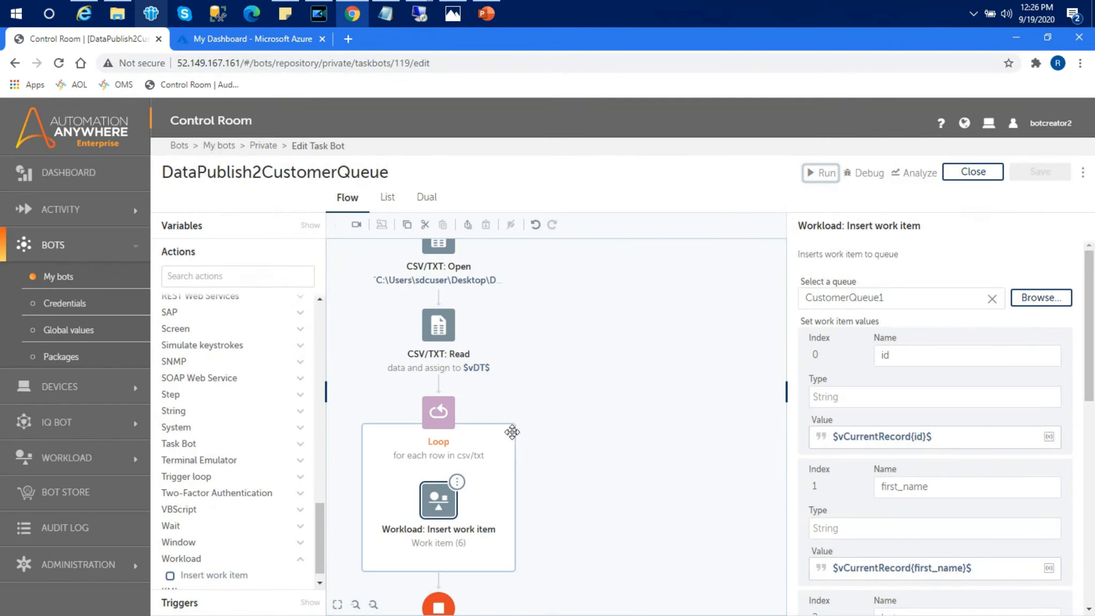
# Step: Open CustomerQueue1 from Workload > Queues and scroll through its 10 customer work items
pyautogui.click(72, 458)
pyautogui.click(59, 489)
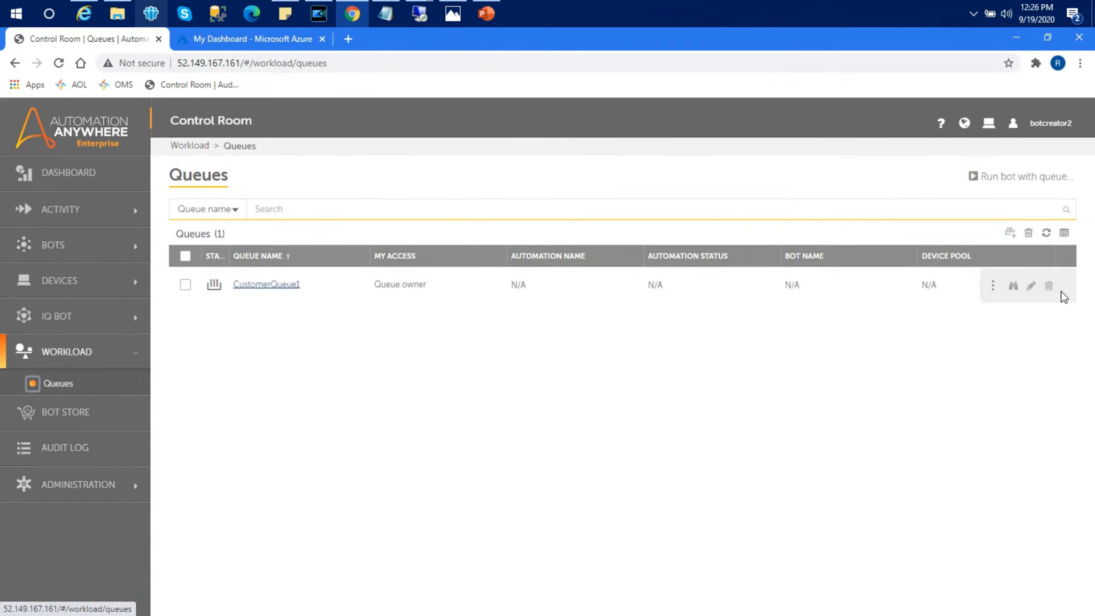
pyautogui.click(1013, 287)
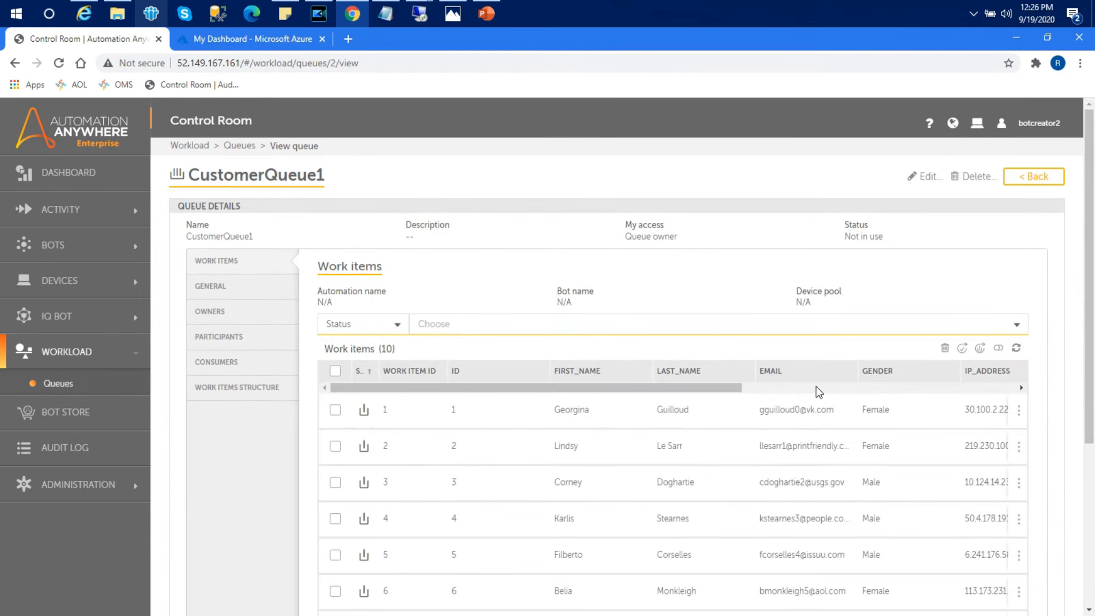
pyautogui.scroll(-1, 1088, 273)
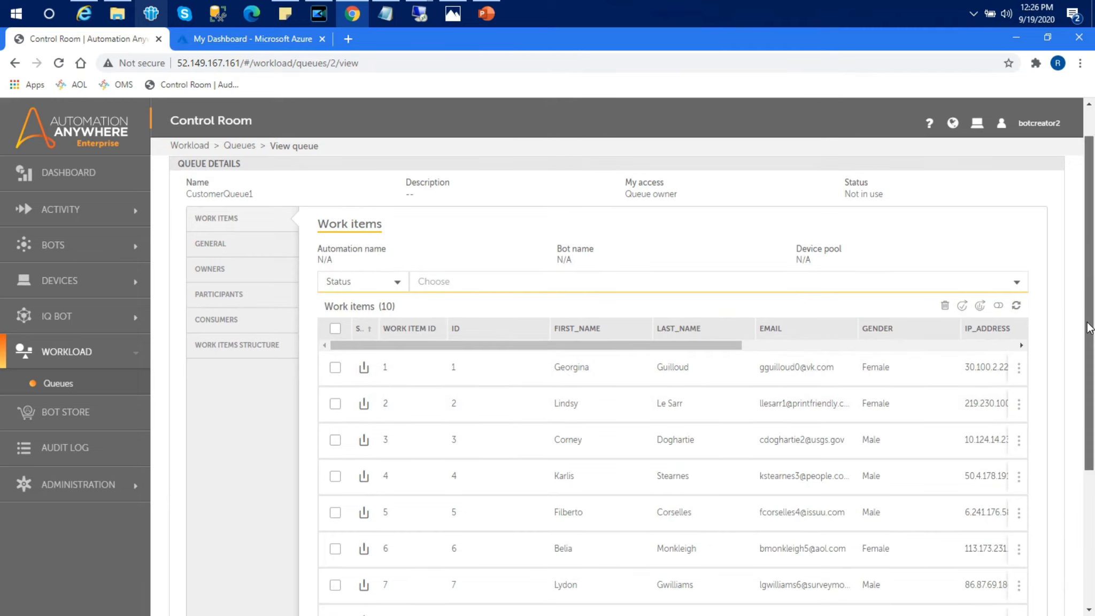
pyautogui.scroll(-1, 1089, 321)
pyautogui.scroll(-3, 1090, 363)
pyautogui.scroll(2, 1090, 360)
pyautogui.scroll(1, 1090, 360)
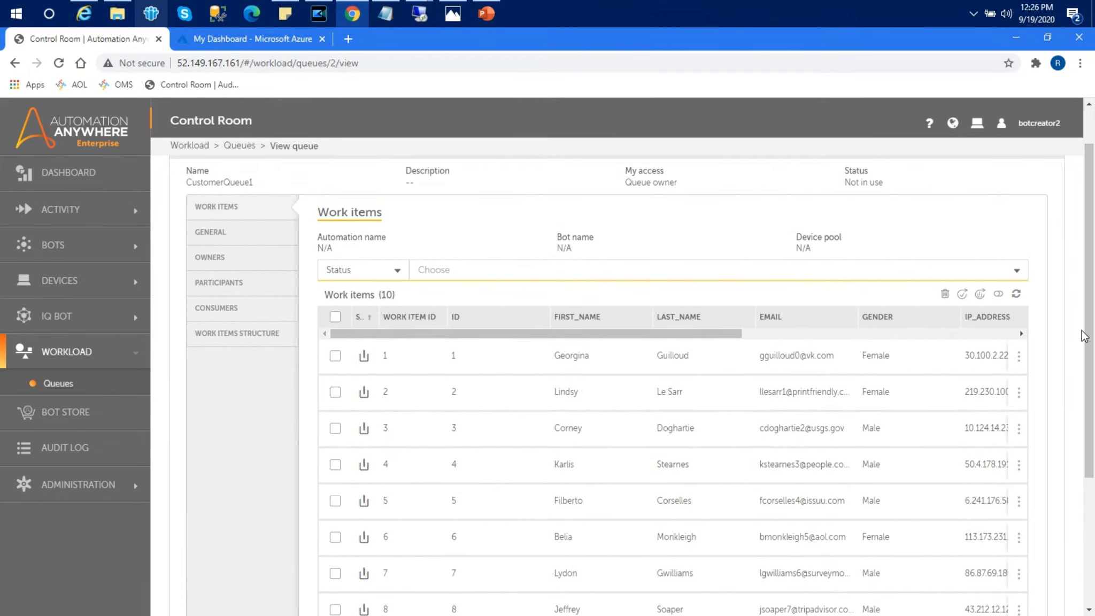
# Step: Try deleting all 10 work items, dismiss the error, and refresh the list
pyautogui.click(335, 316)
pyautogui.click(944, 293)
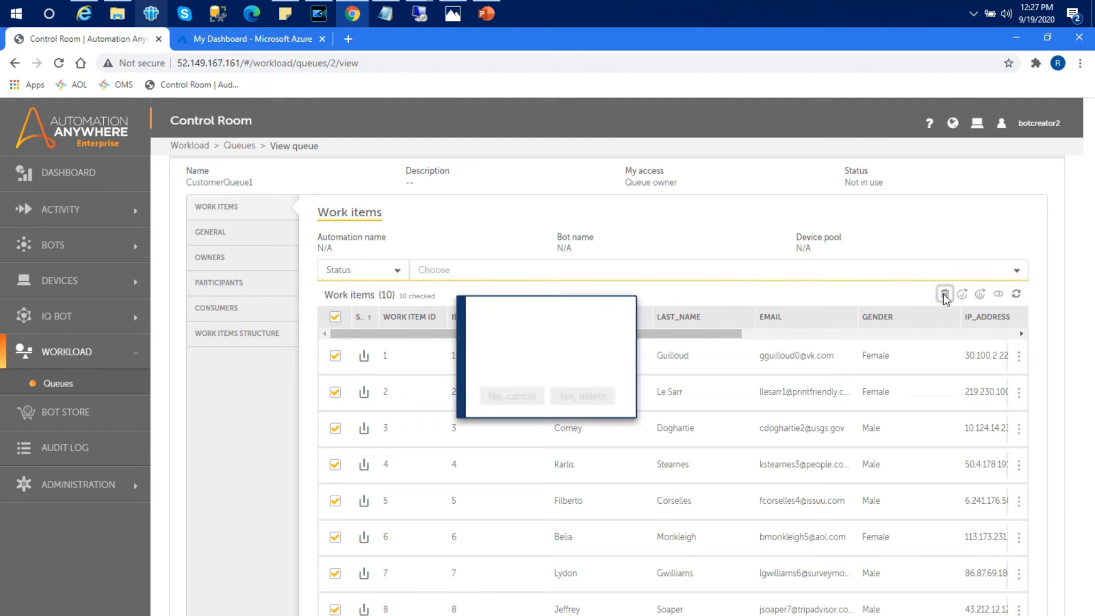
pyautogui.click(651, 412)
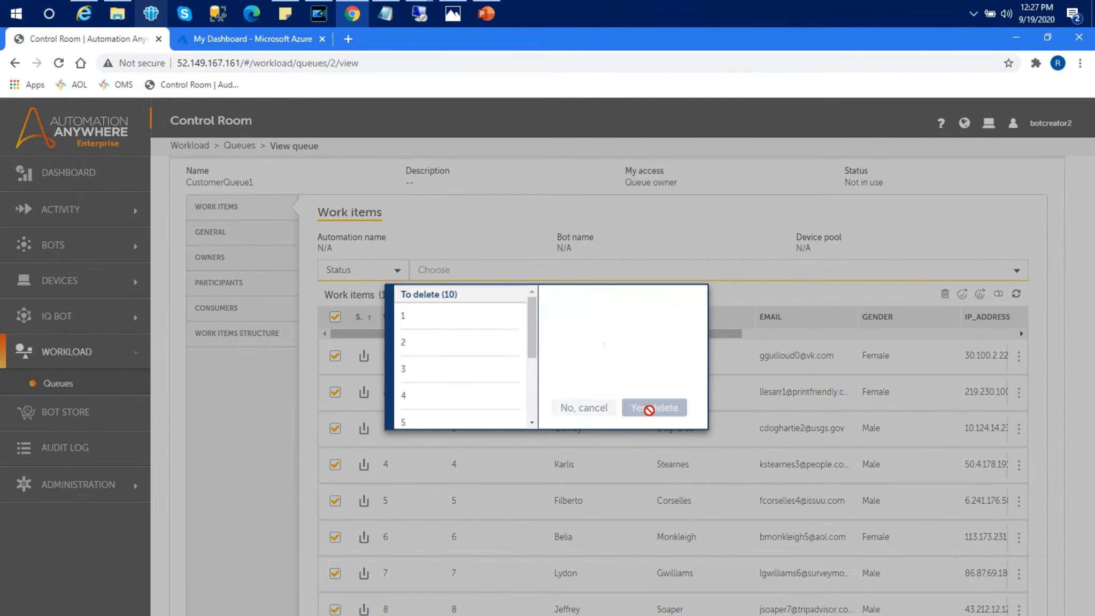
pyautogui.click(551, 427)
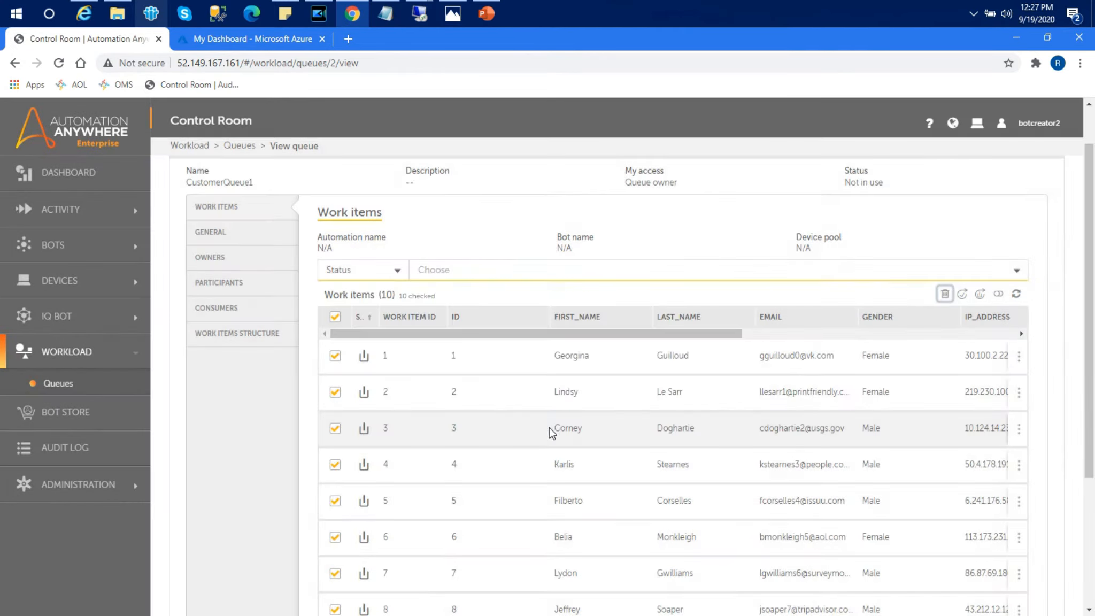
pyautogui.click(1015, 293)
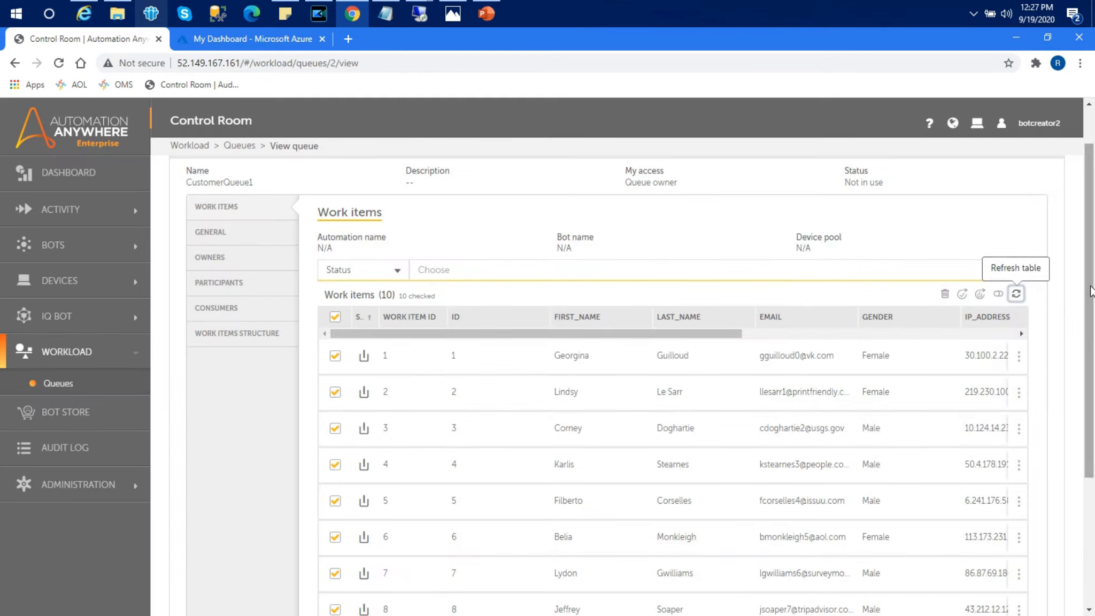
# Step: Uncheck all work items and go back to the Queues list
pyautogui.click(339, 316)
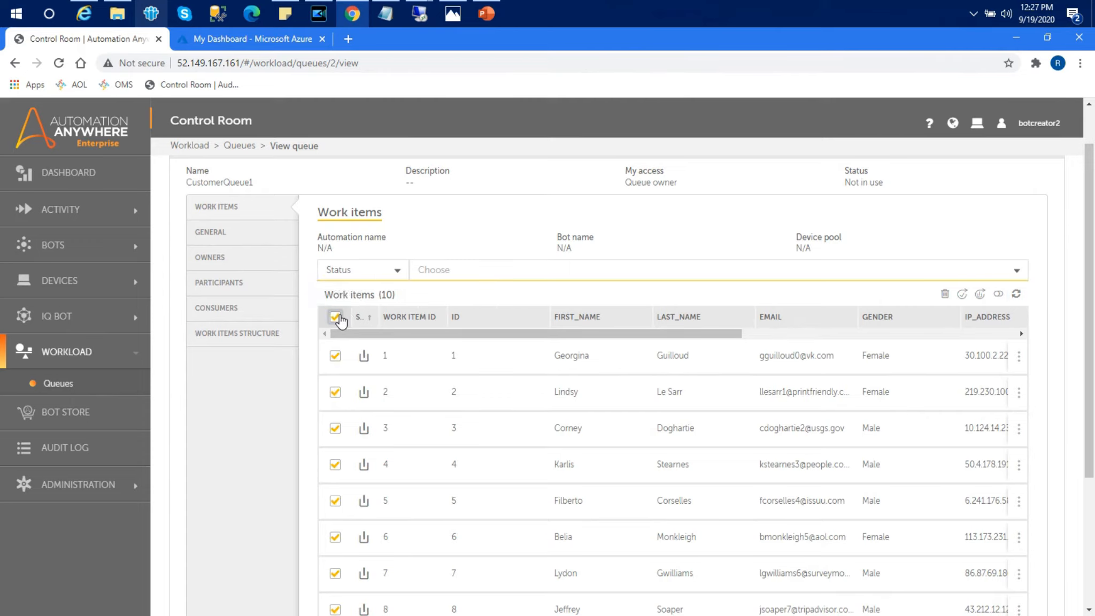
pyautogui.scroll(1, 1090, 256)
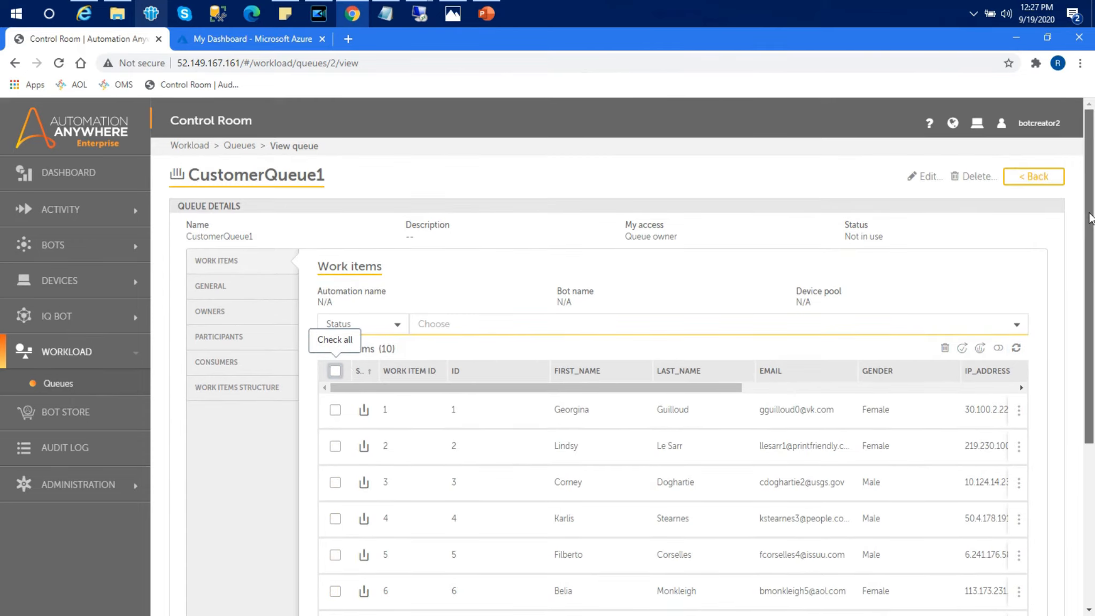
pyautogui.click(1029, 178)
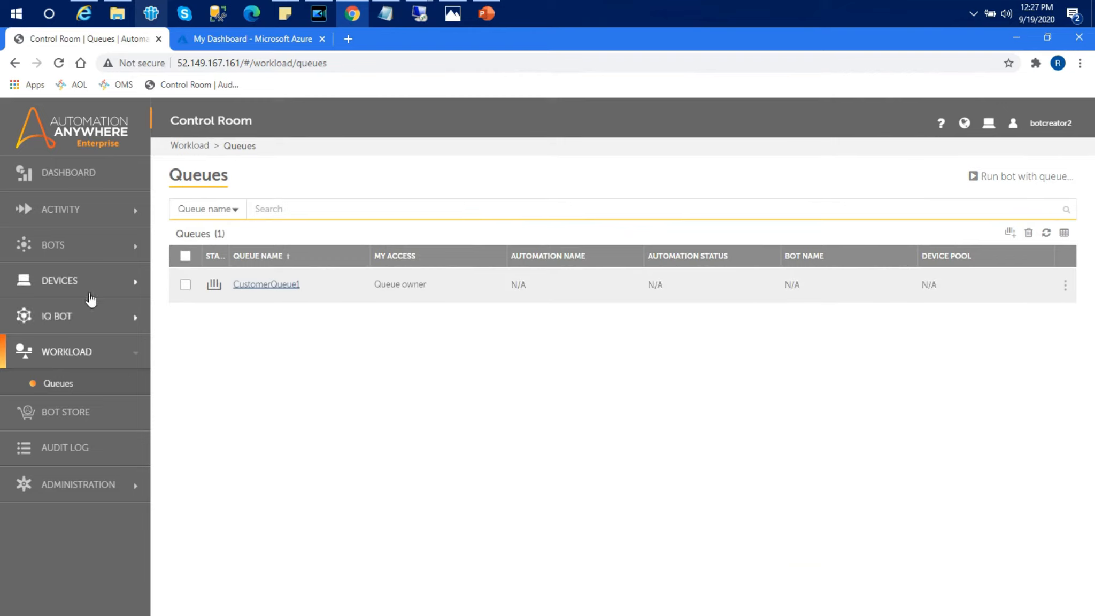
# Step: Create a task bot named DataReadFromCustomerQueue from Bots > My bots and open it for editing
pyautogui.click(61, 245)
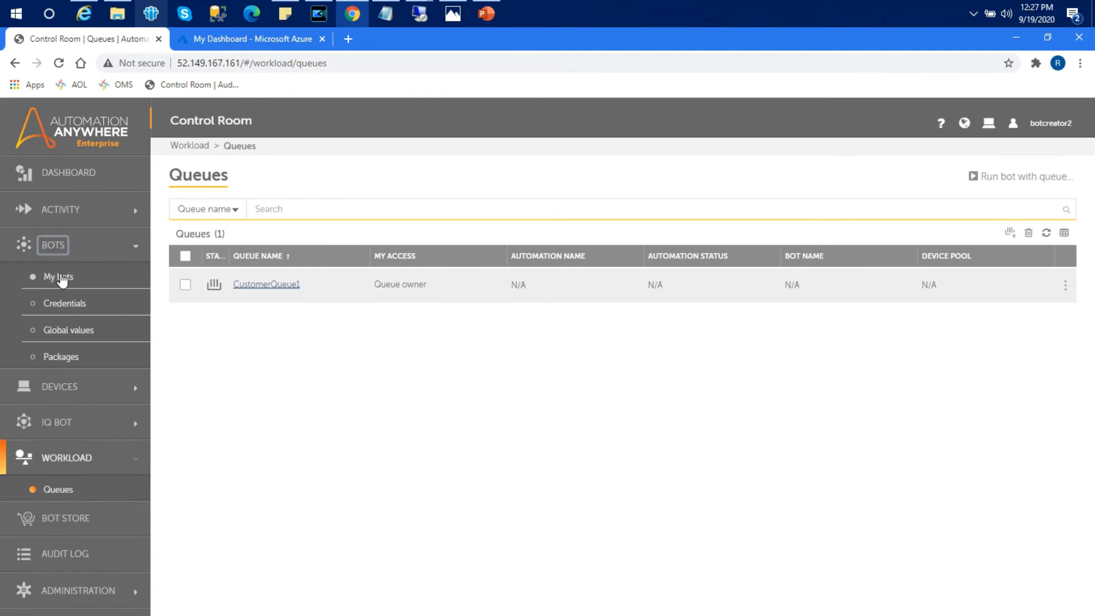
pyautogui.click(59, 276)
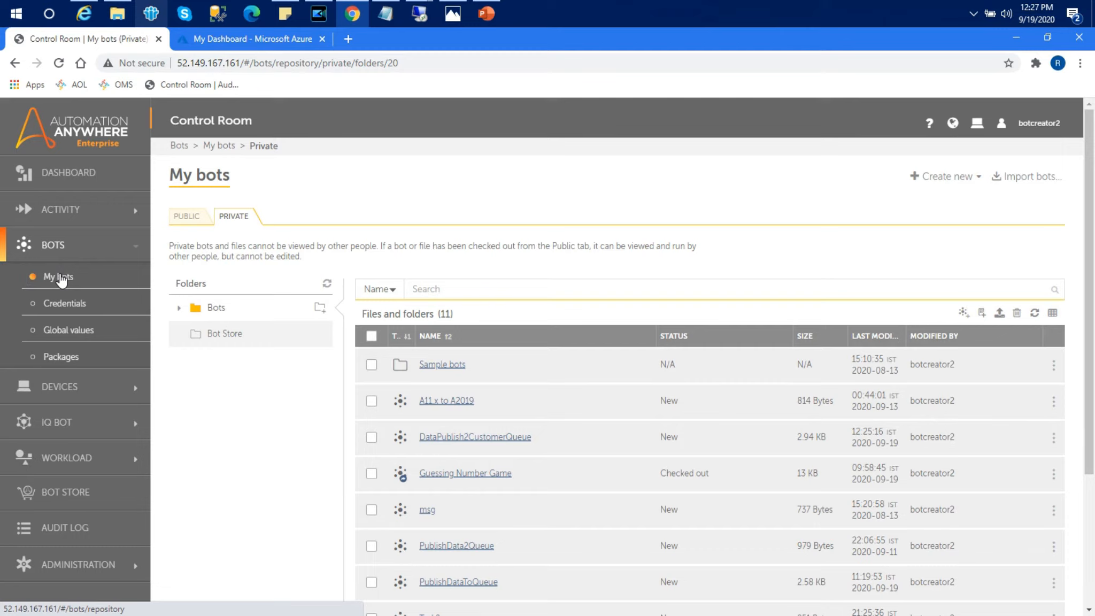
pyautogui.click(943, 177)
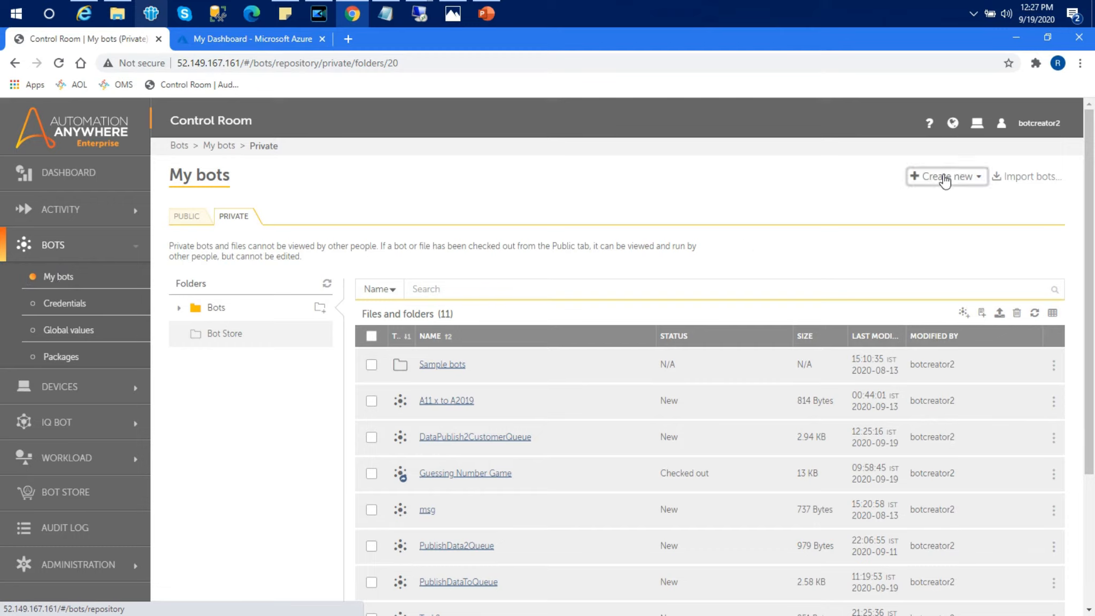
pyautogui.click(871, 204)
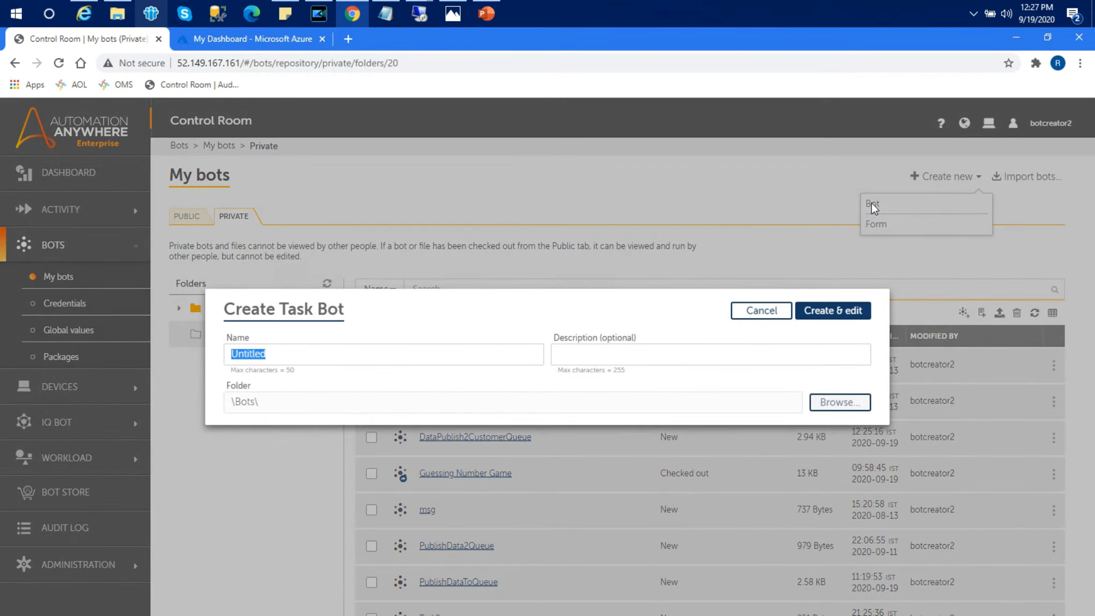
pyautogui.write('Dat')
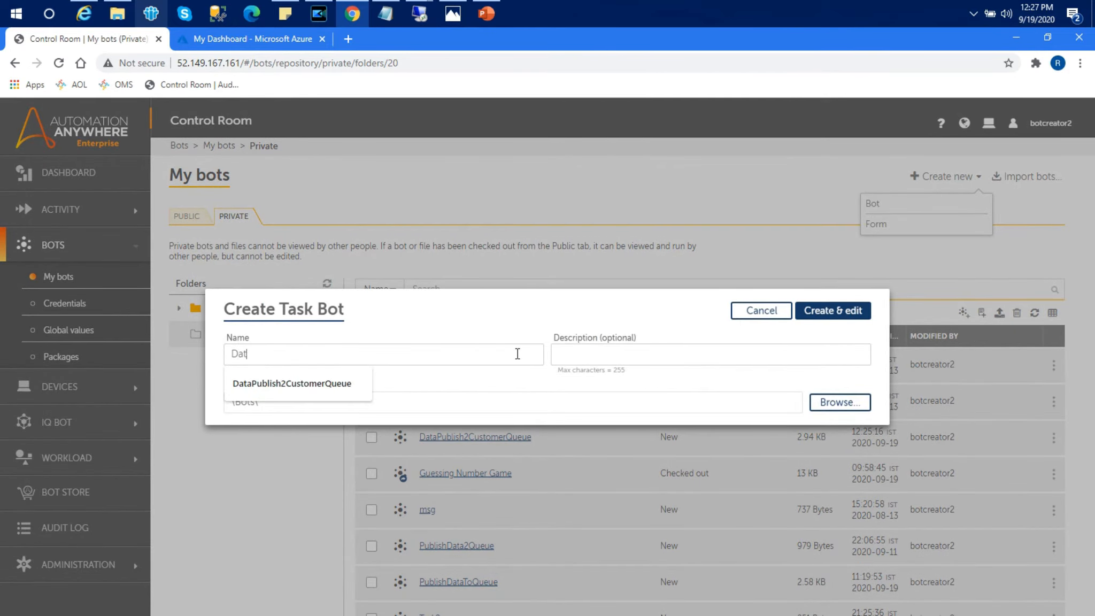
pyautogui.write('aReadFromCustomerQueue')
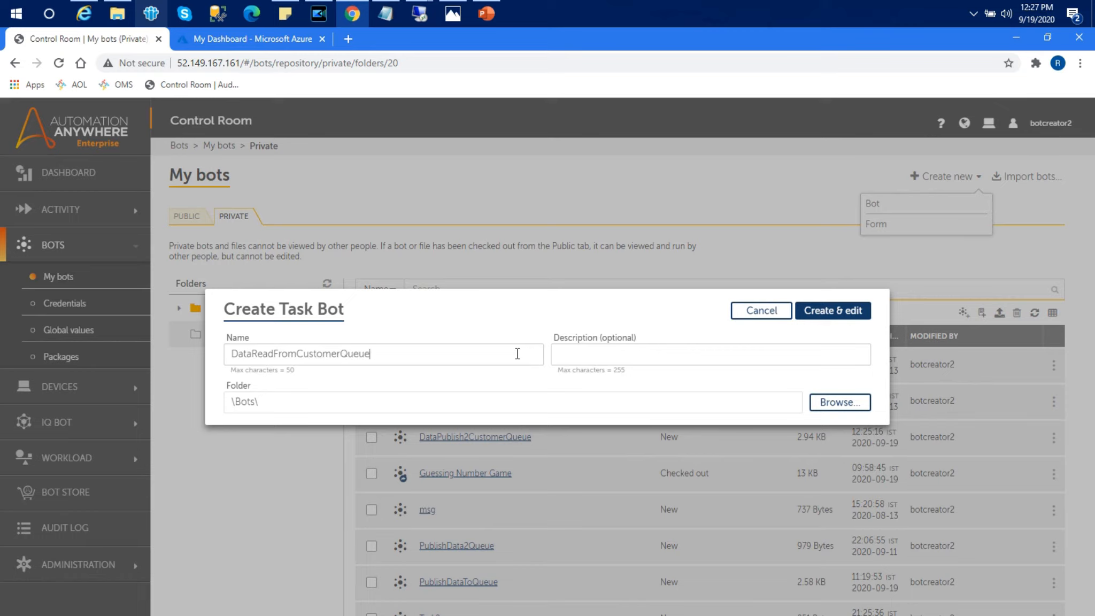
pyautogui.click(859, 310)
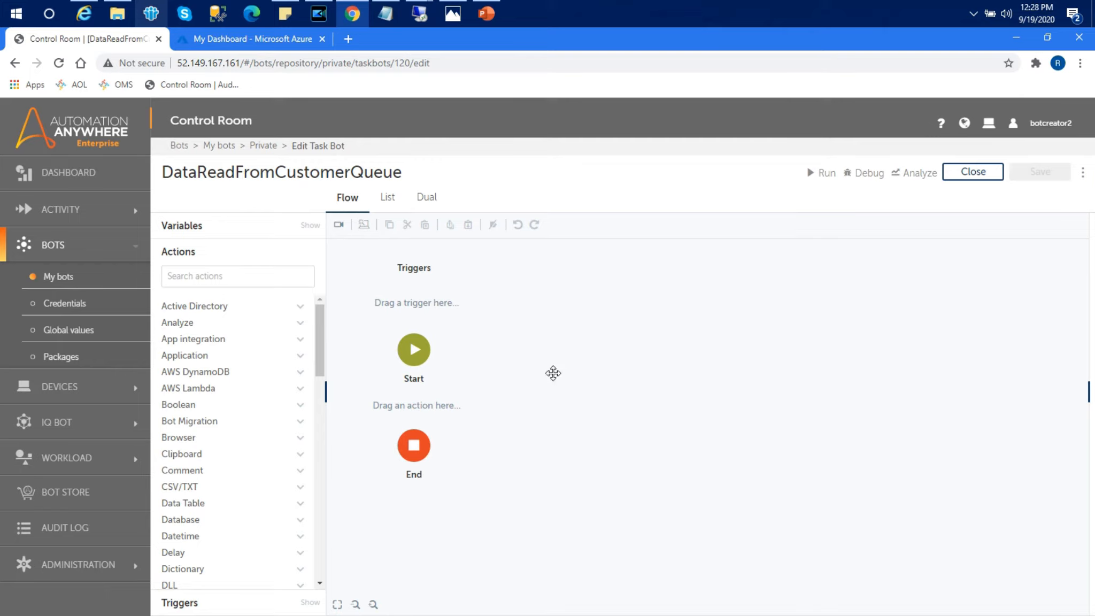
# Step: Assign CustomerData1 as the bot's work item template and save the bot
pyautogui.click(270, 275)
pyautogui.click(257, 233)
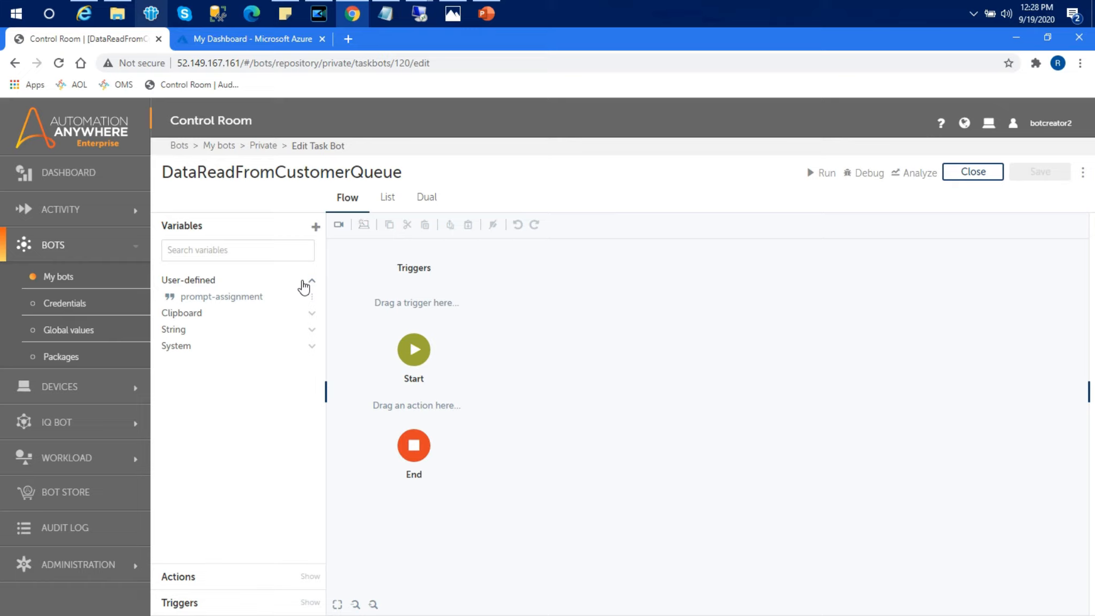
pyautogui.click(1082, 176)
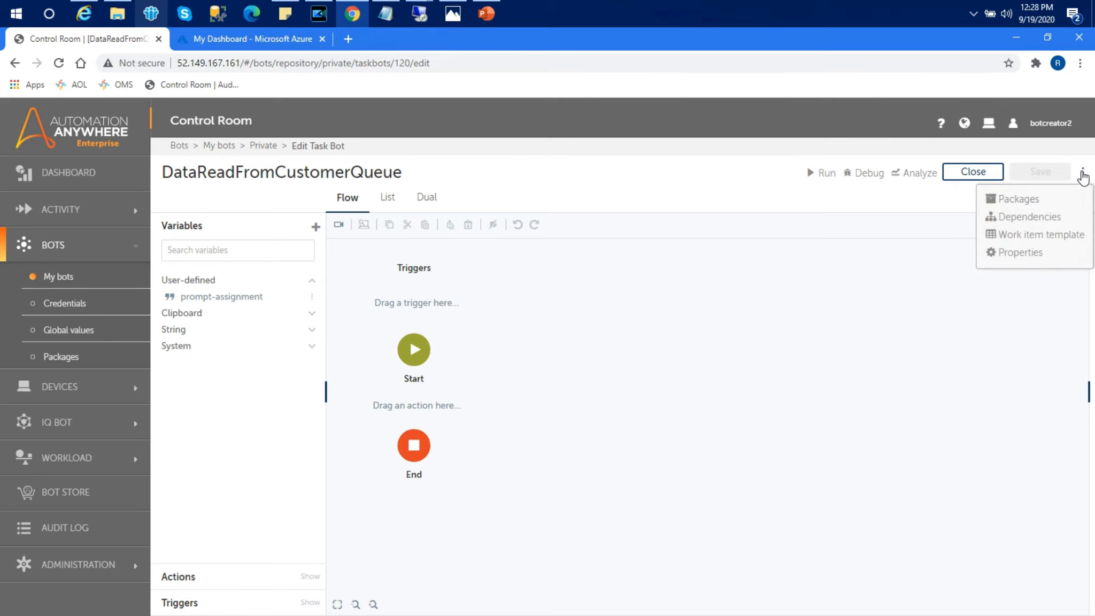
pyautogui.click(1015, 240)
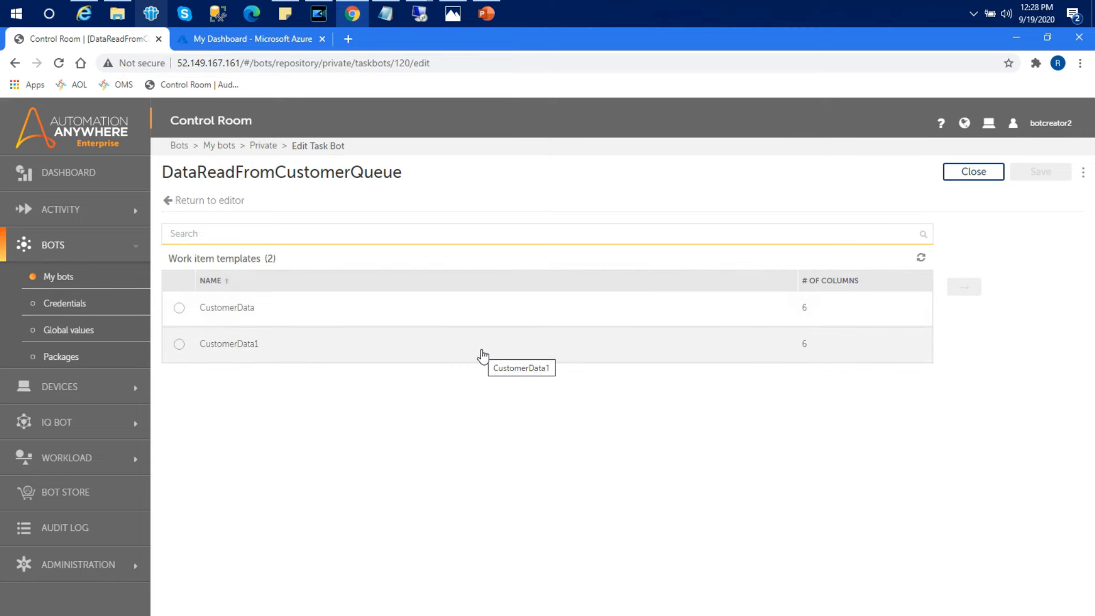
pyautogui.click(179, 343)
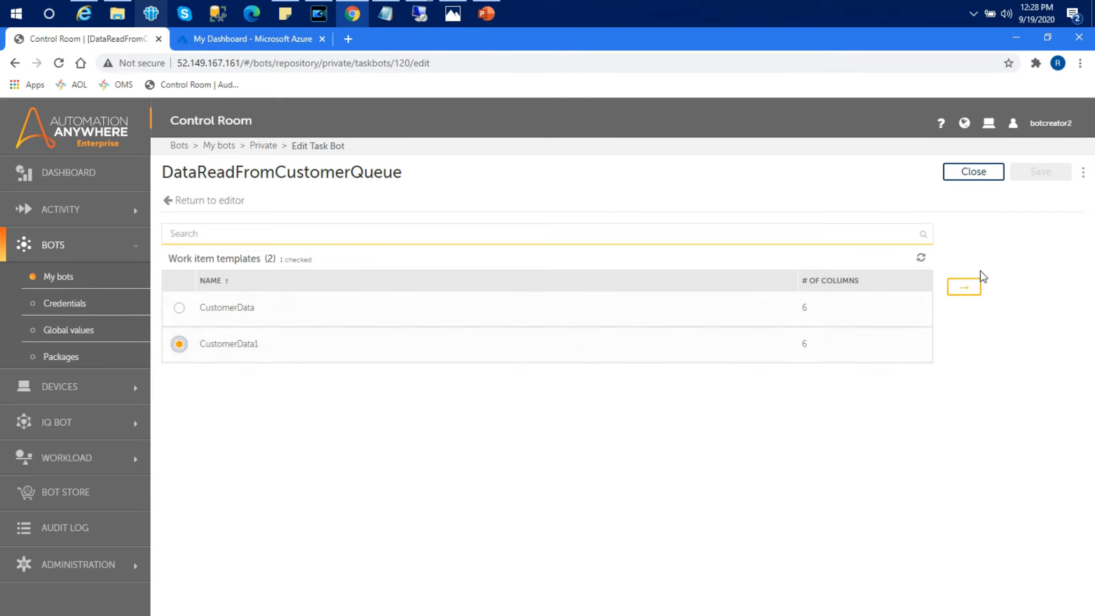
pyautogui.click(970, 290)
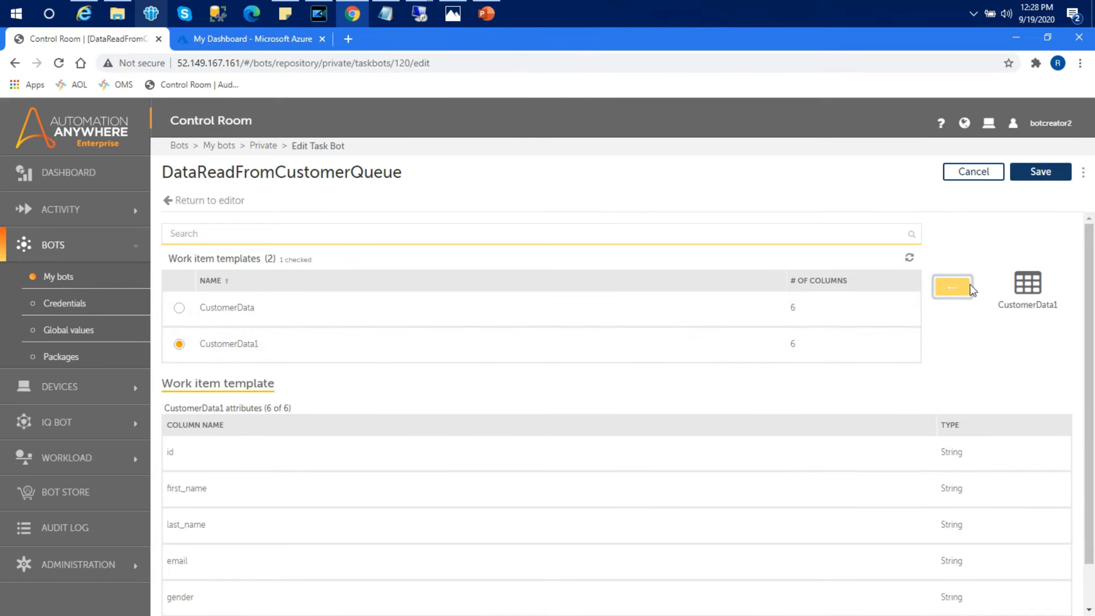
pyautogui.moveTo(1088, 275); pyautogui.dragTo(1086, 385)
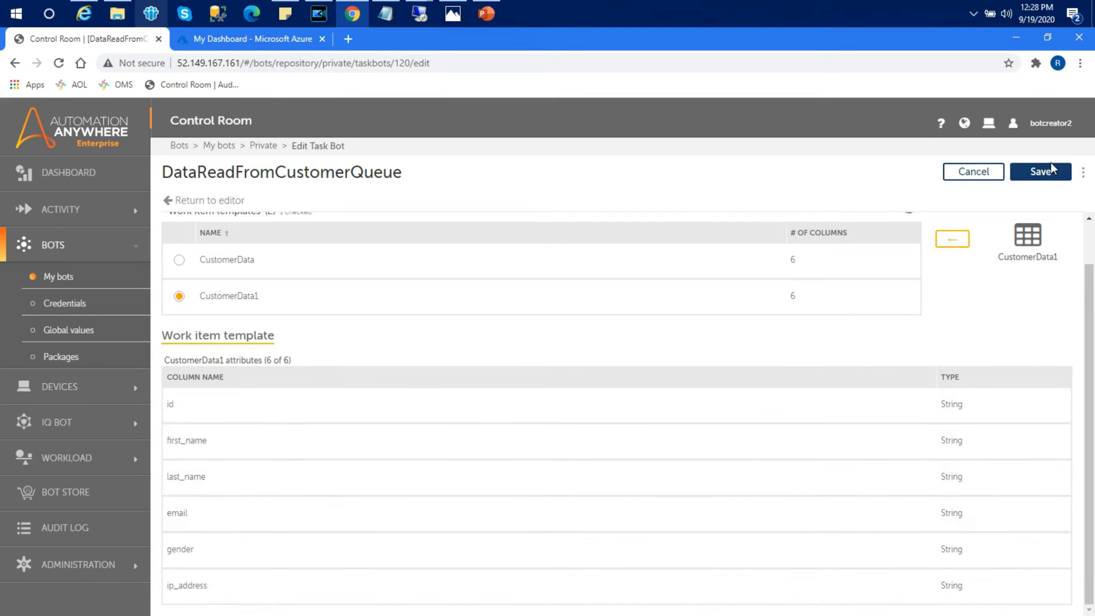
pyautogui.click(1051, 172)
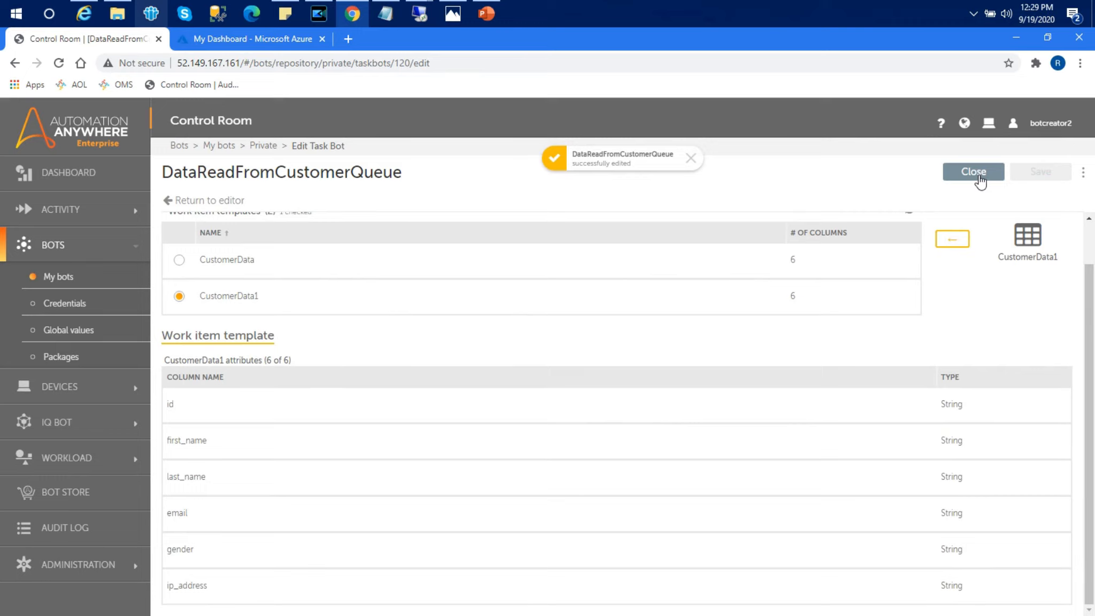
# Step: Return to the flow editor and expand the Work item variables workItem and workItemResult
pyautogui.click(168, 202)
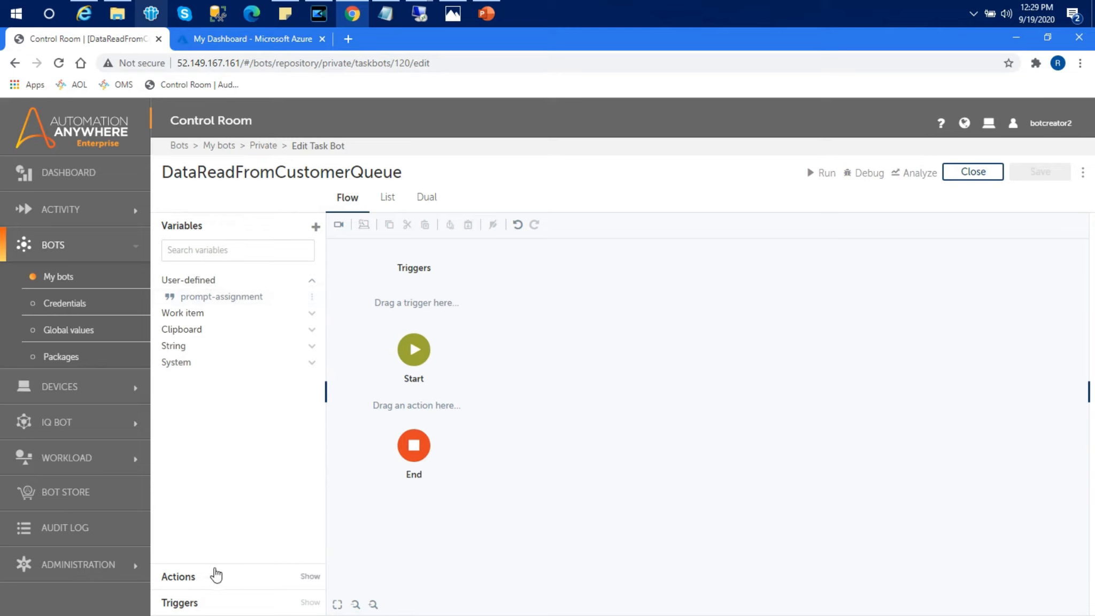
pyautogui.click(311, 314)
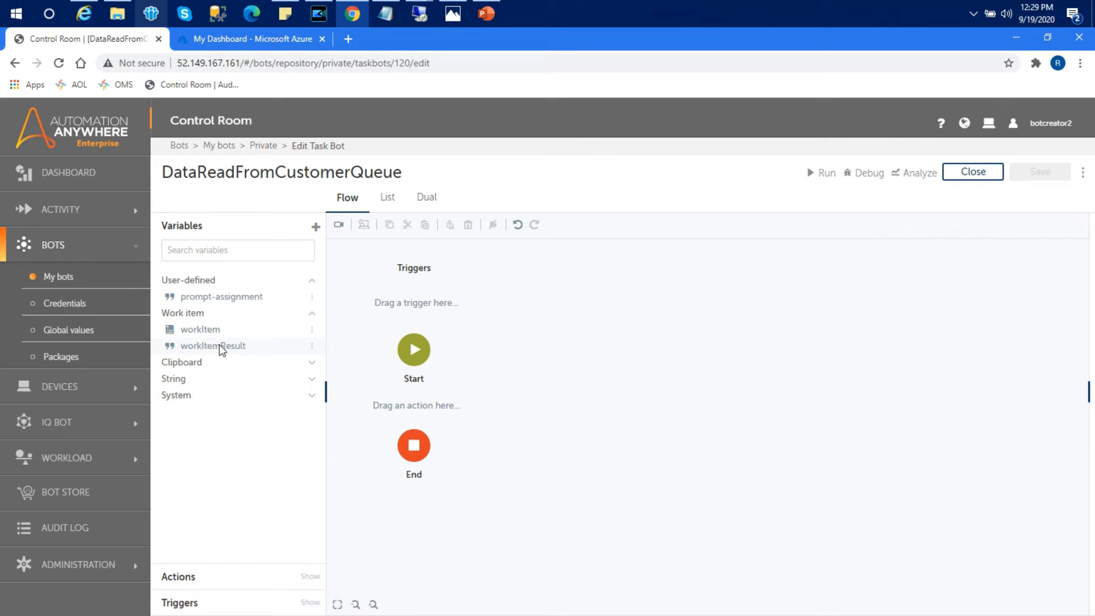
# Step: Search the actions for 'message' and place a Message box between Start and End
pyautogui.click(207, 582)
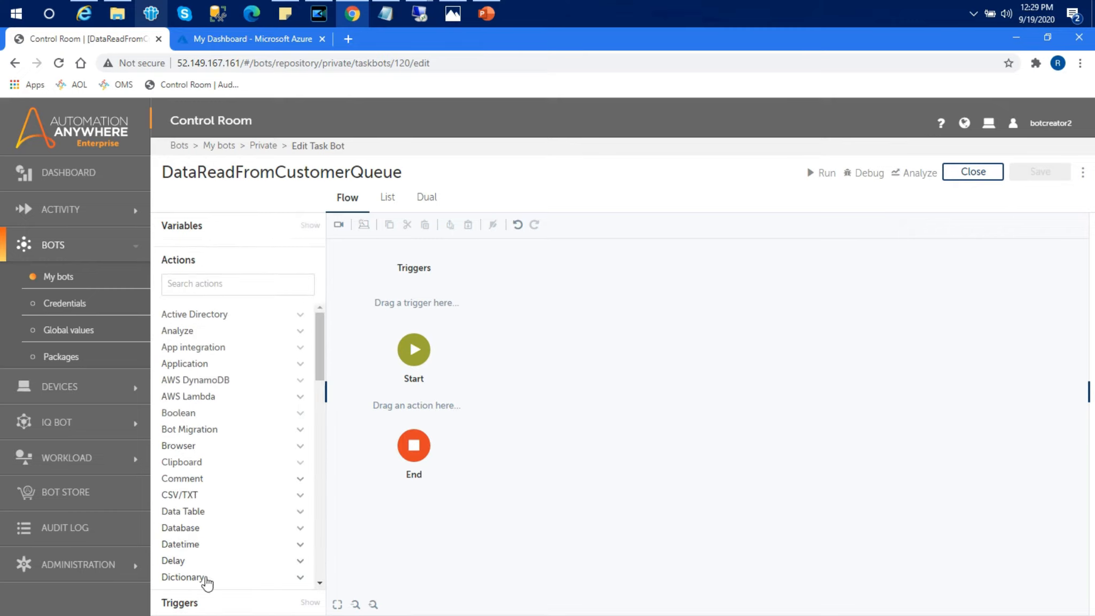
pyautogui.click(244, 277)
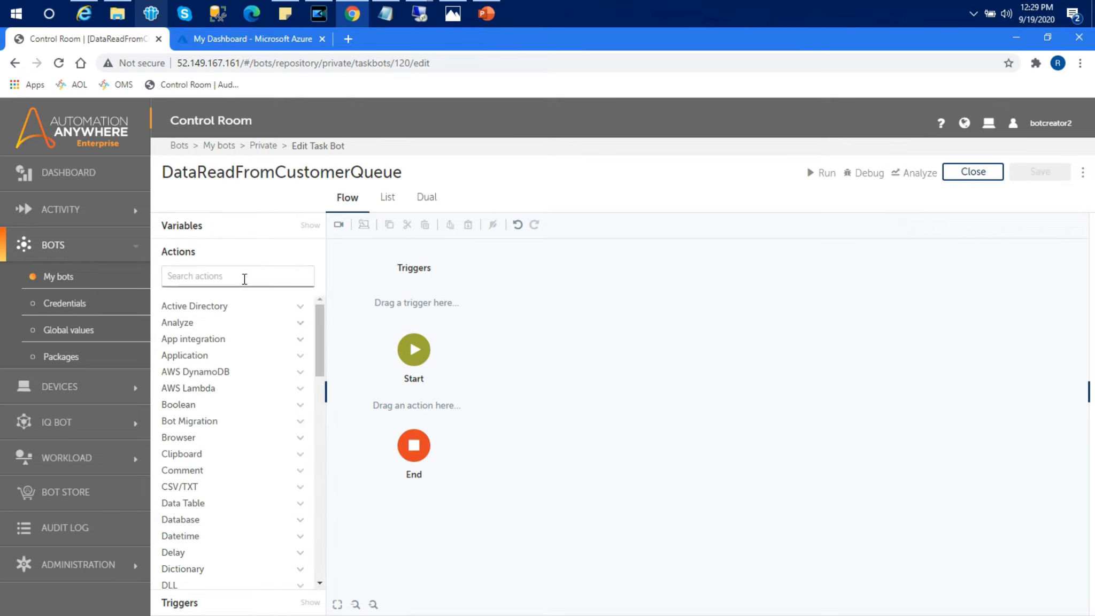
pyautogui.write('message')
pyautogui.moveTo(208, 323); pyautogui.dragTo(424, 409)
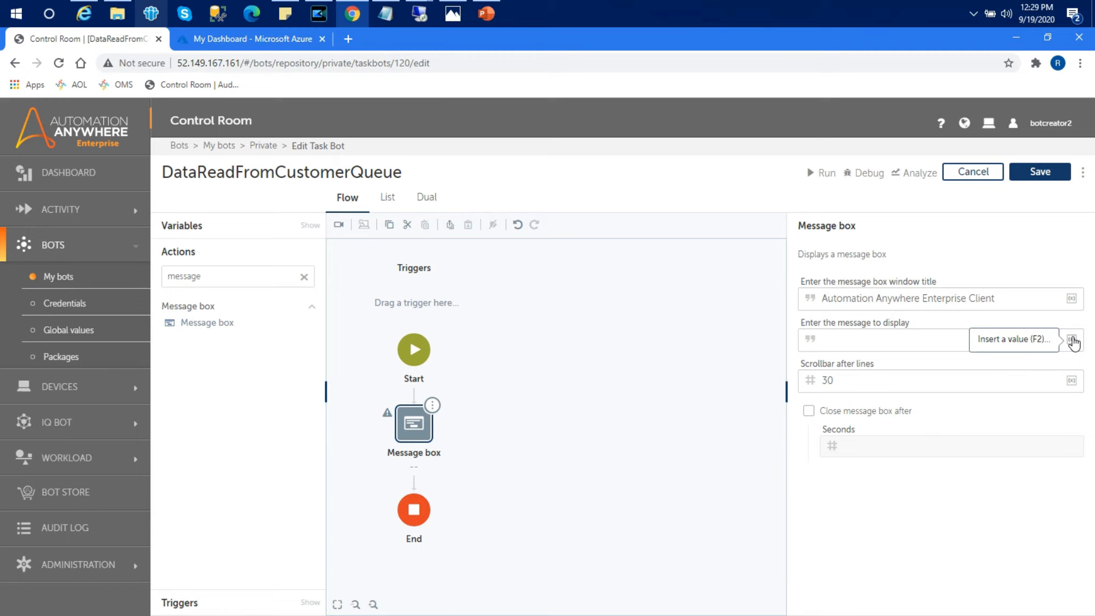
# Step: Clear the message text and set the window title to 'Customer Details Screen'
pyautogui.click(992, 334)
pyautogui.write('Cu')
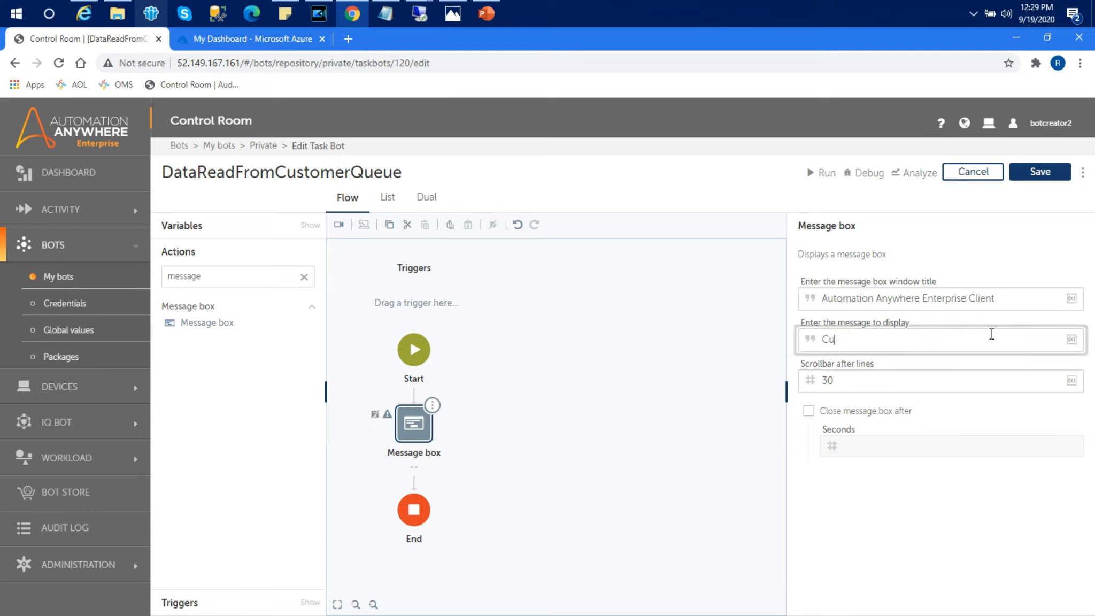
pyautogui.write('stomer Details')
pyautogui.write('Screen')
pyautogui.click(998, 366)
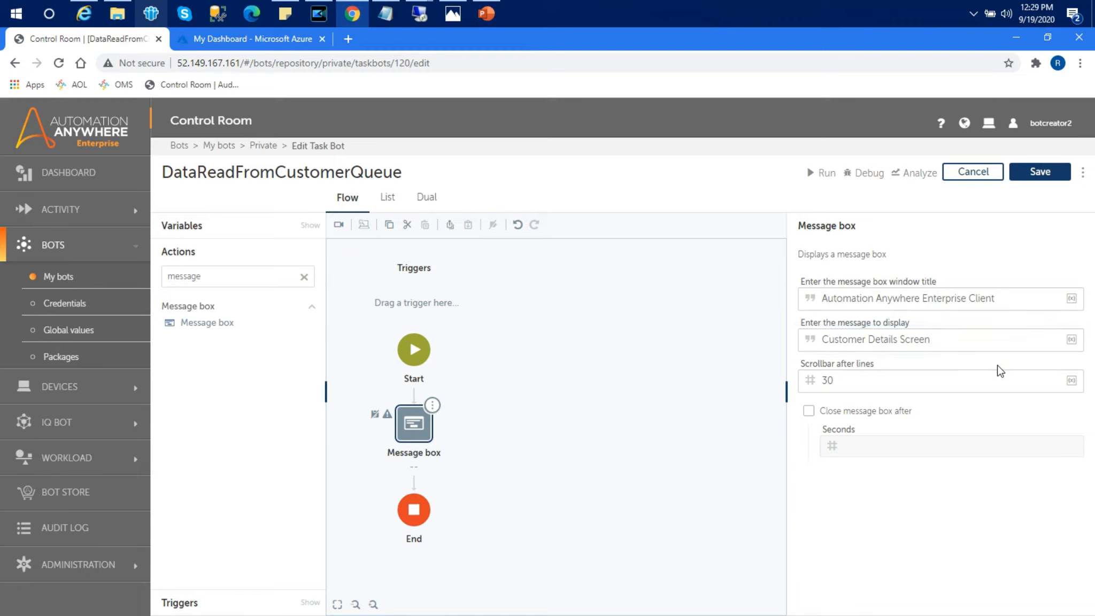
pyautogui.click(967, 332)
pyautogui.moveTo(967, 334); pyautogui.dragTo(751, 311)
pyautogui.hotkey('ctrl', 'c')
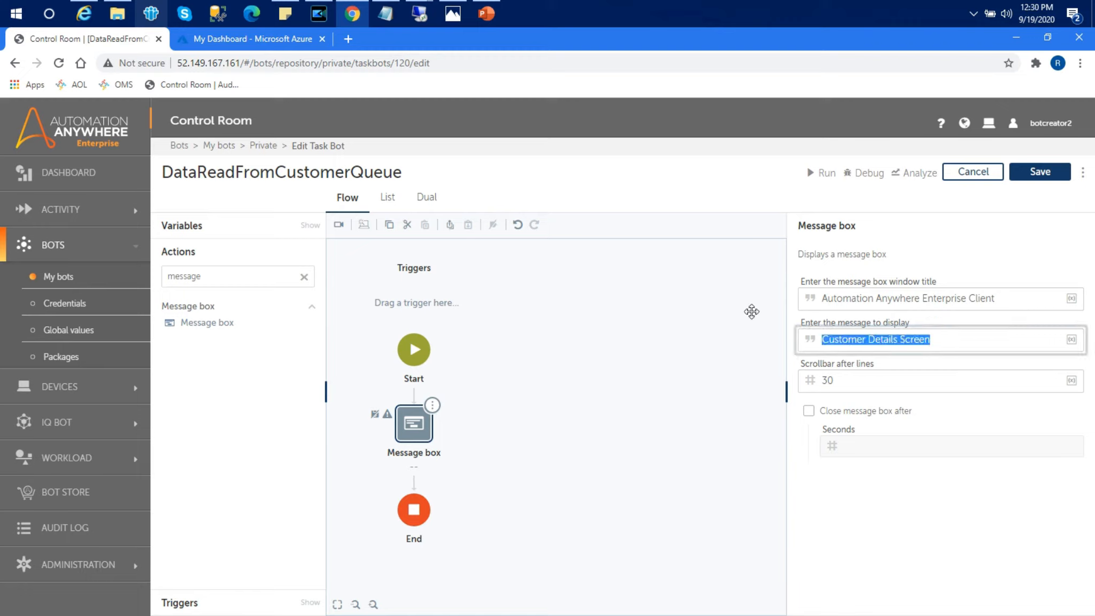
pyautogui.press('BackSpace')
pyautogui.moveTo(1029, 298); pyautogui.dragTo(766, 285)
pyautogui.hotkey('ctrl', 'v')
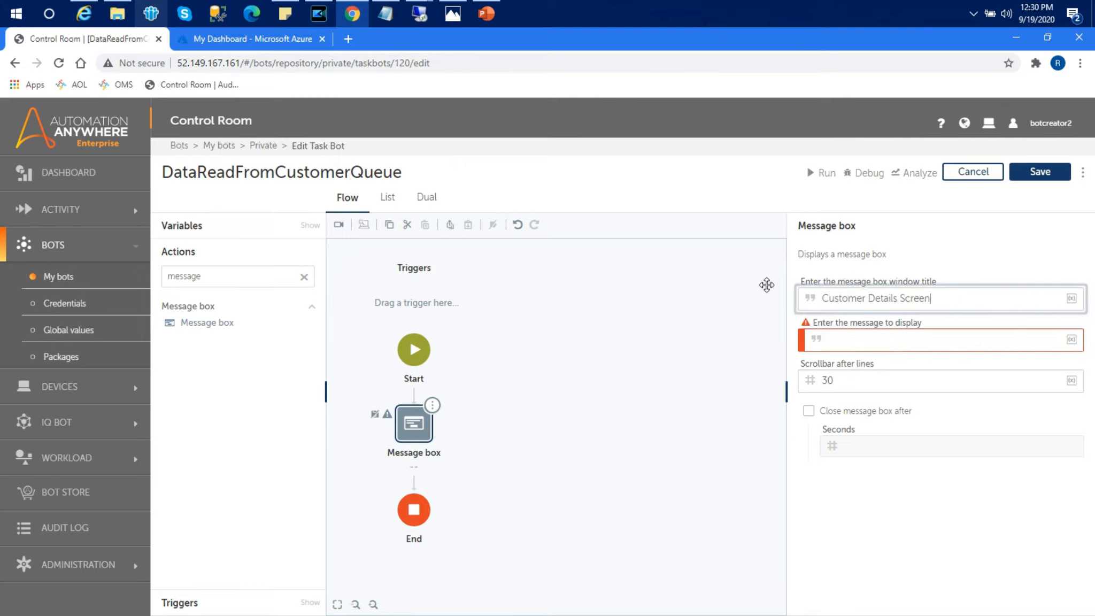
# Step: Insert the workItem first_name field as the message, then save DataReadFromCustomerQueue
pyautogui.click(1071, 340)
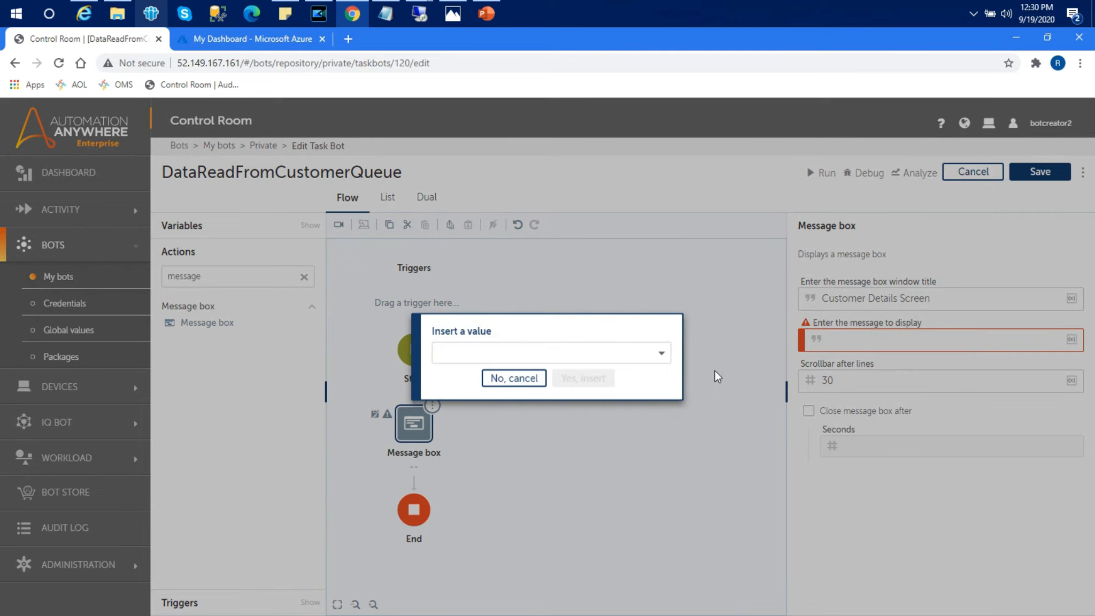
pyautogui.click(656, 352)
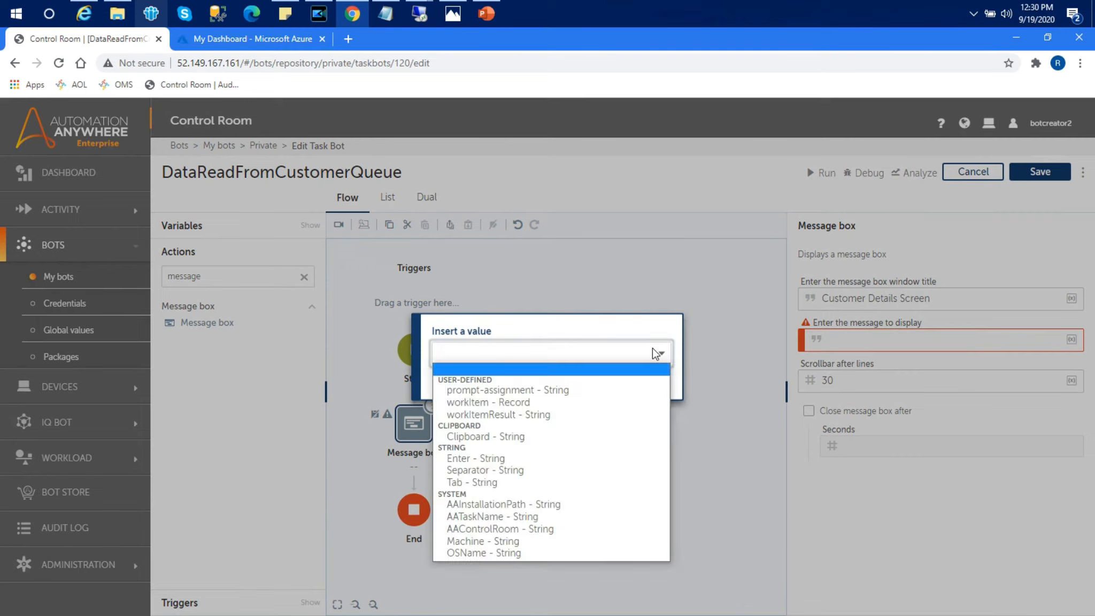
pyautogui.click(542, 402)
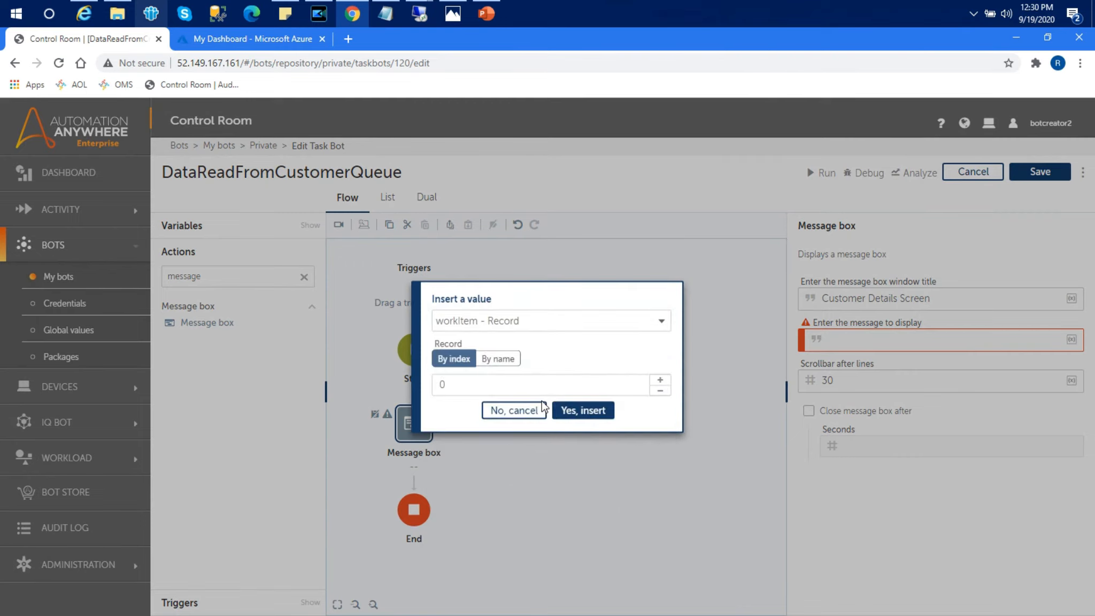
pyautogui.click(512, 359)
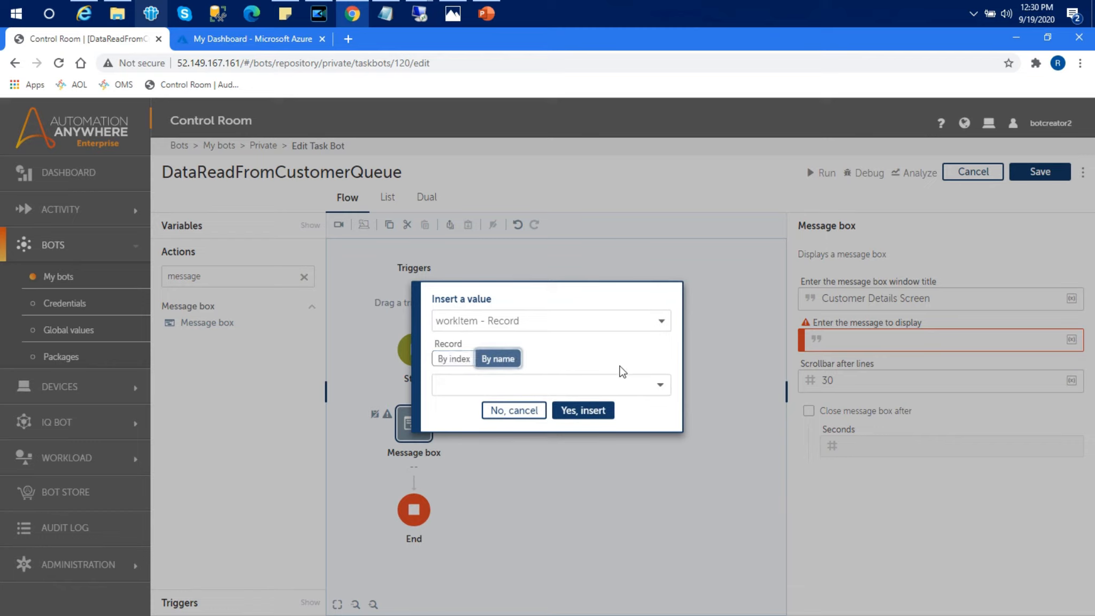
pyautogui.click(657, 386)
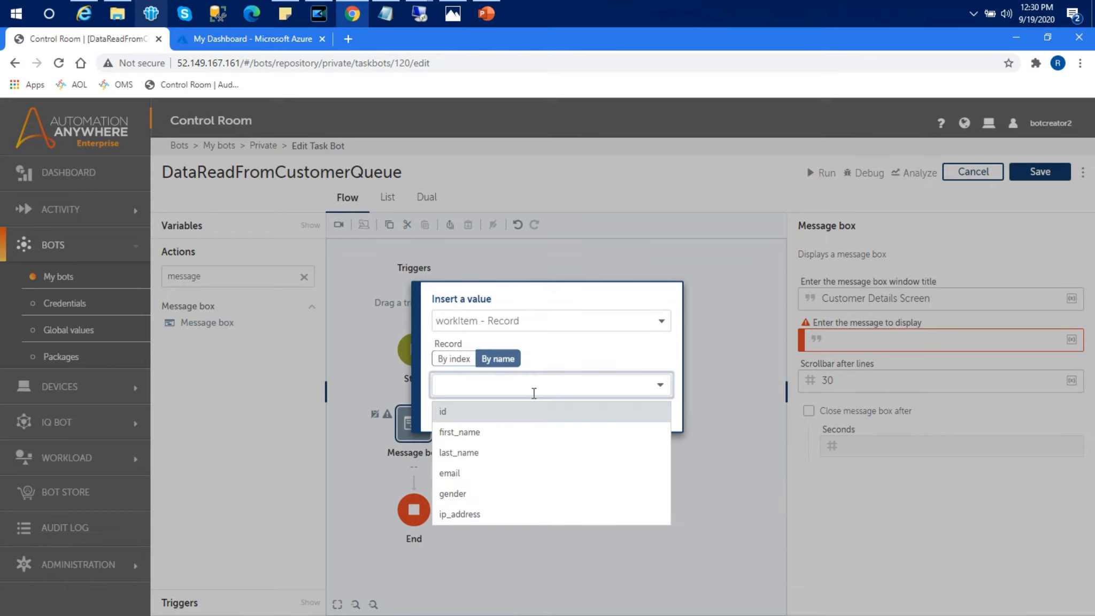
pyautogui.click(491, 434)
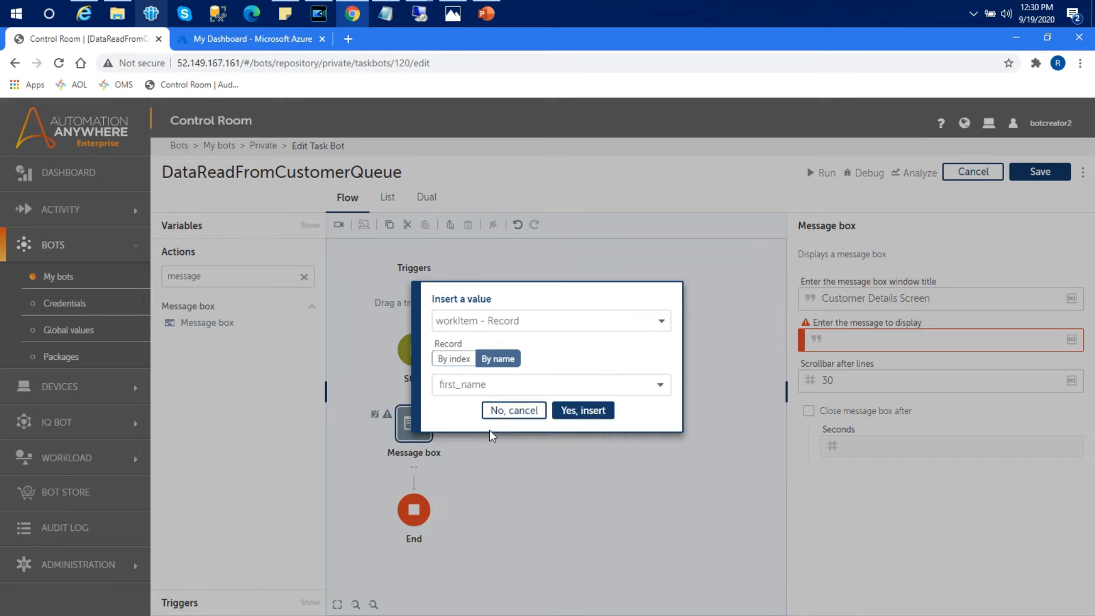
pyautogui.click(581, 416)
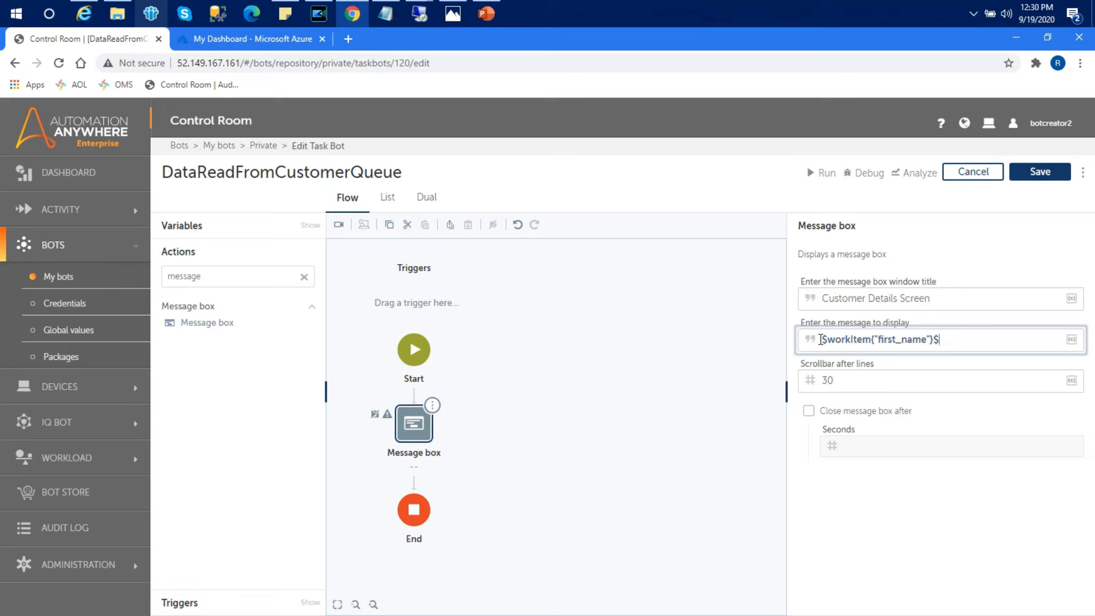
pyautogui.click(1047, 172)
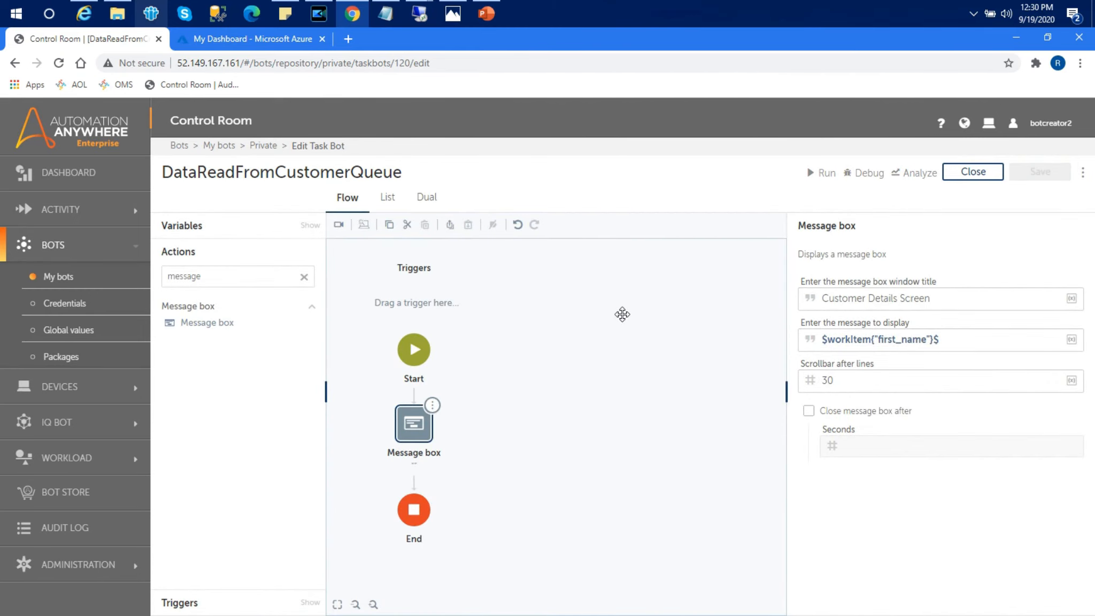
# Step: Close the editor and find DataReadFromCustomerQueue (1.5 KB, status New) in private My bots
pyautogui.click(965, 175)
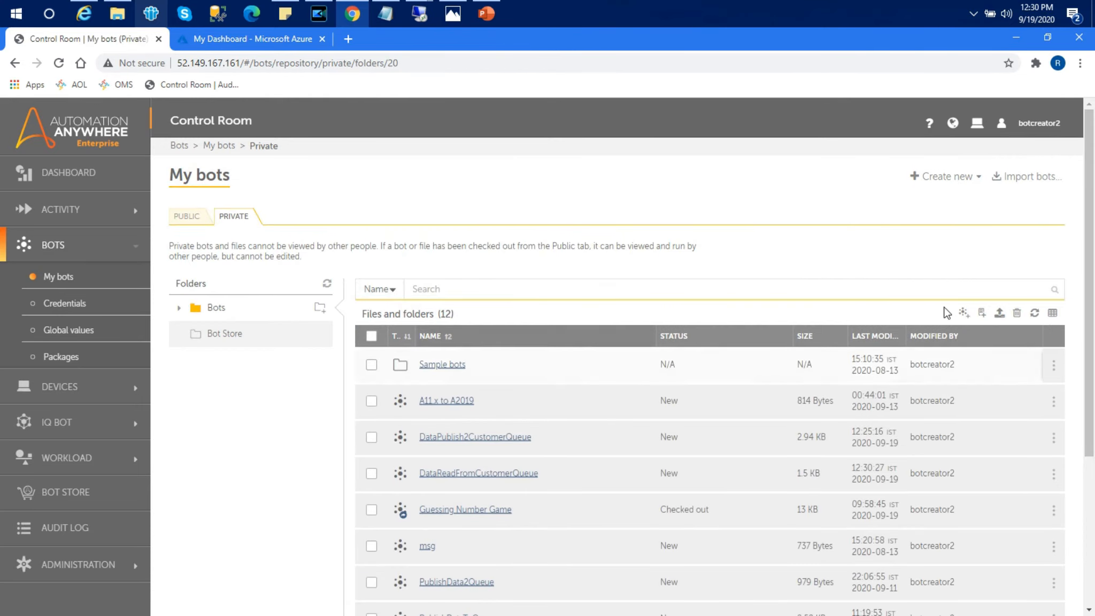
pyautogui.moveTo(1089, 241); pyautogui.dragTo(1091, 297)
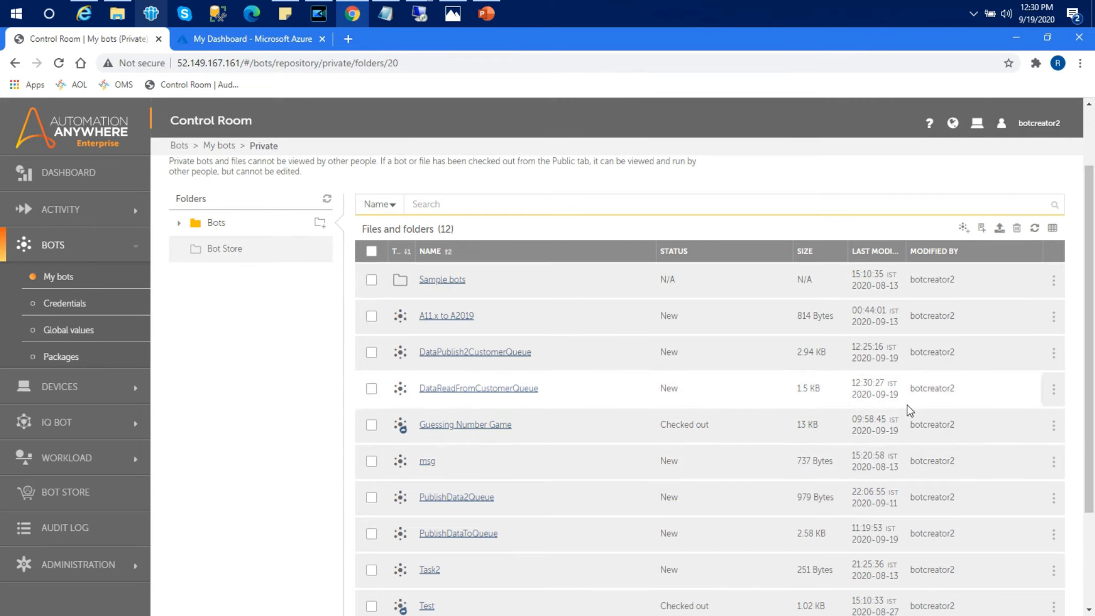
pyautogui.moveTo(1048, 392)
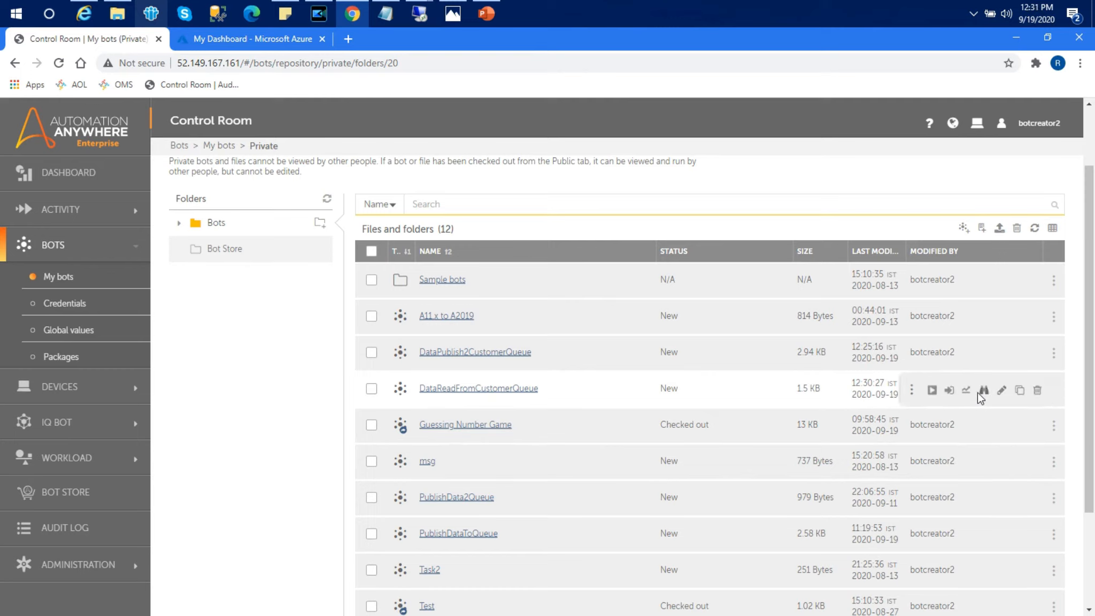
# Step: Check in DataReadFromCustomerQueue with comment v0.1 and confirm it appears under Public bots
pyautogui.click(949, 392)
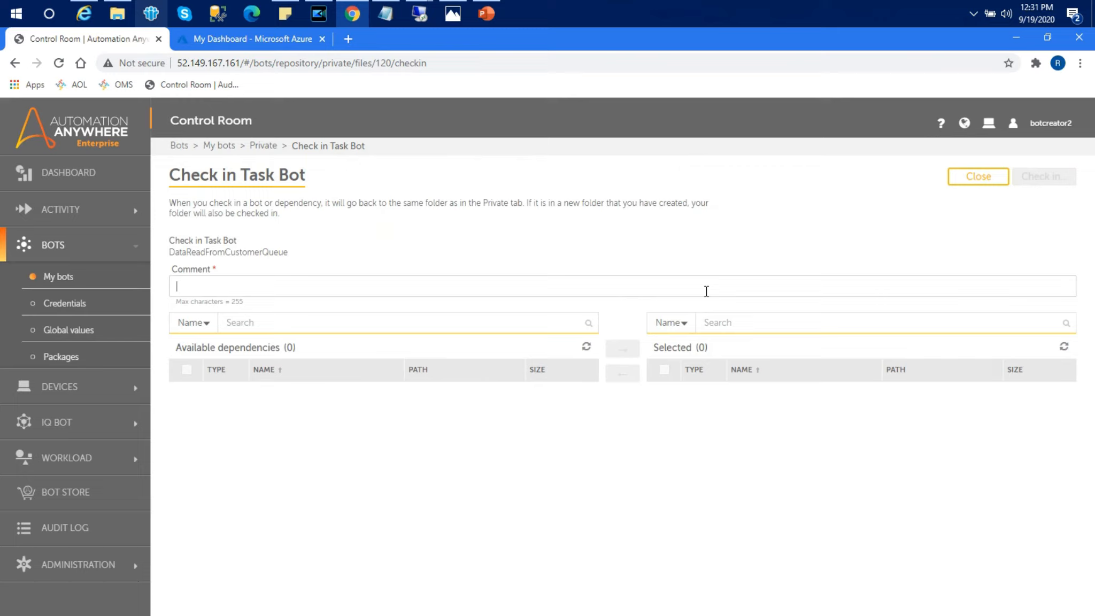
pyautogui.write('v0.1')
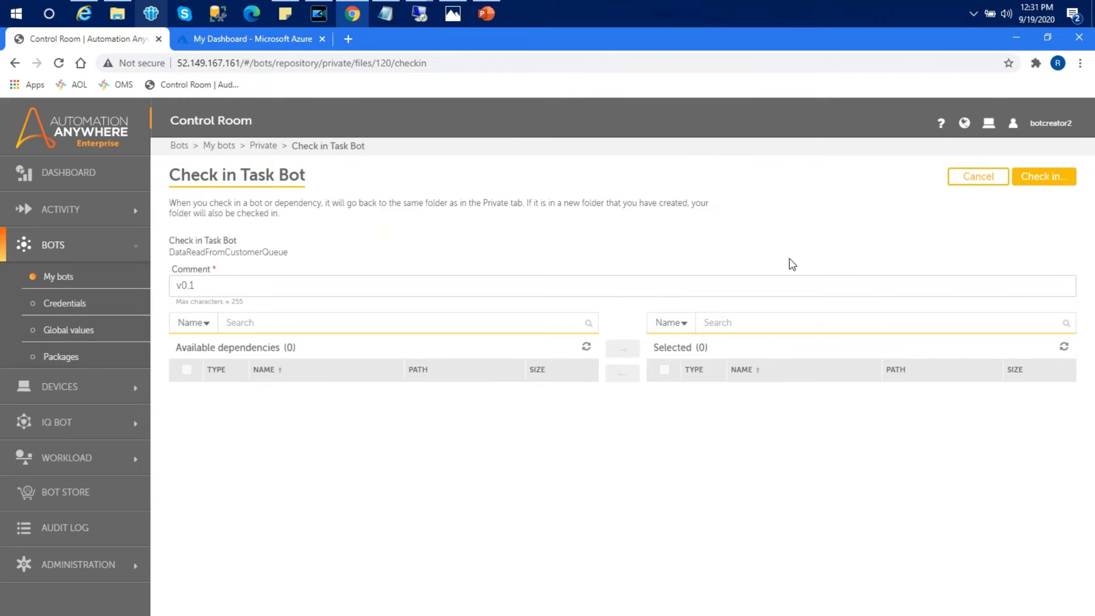
pyautogui.click(1049, 180)
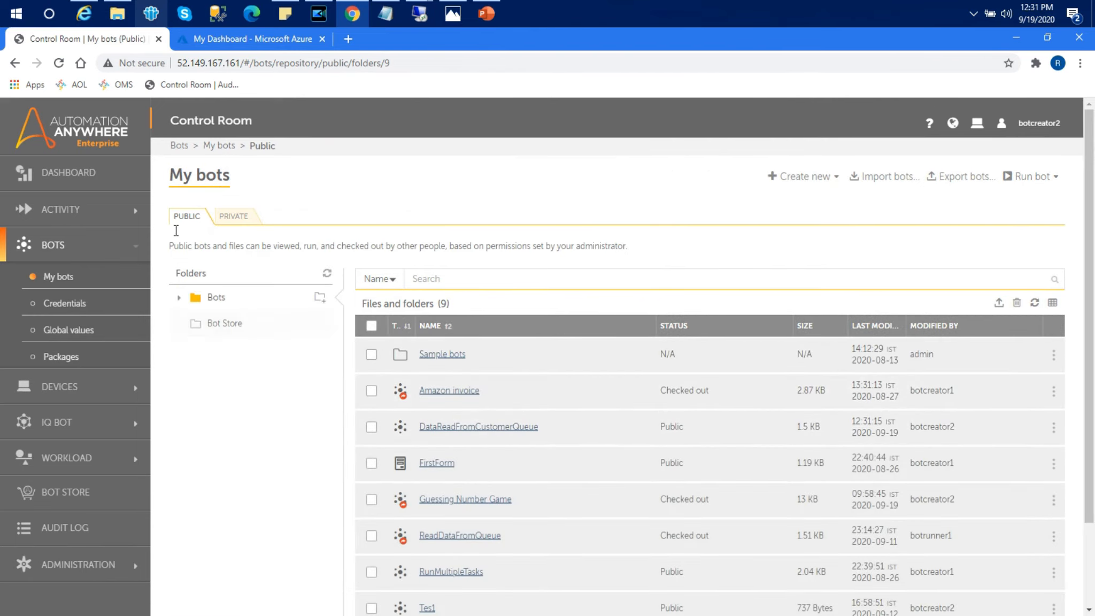
pyautogui.click(233, 219)
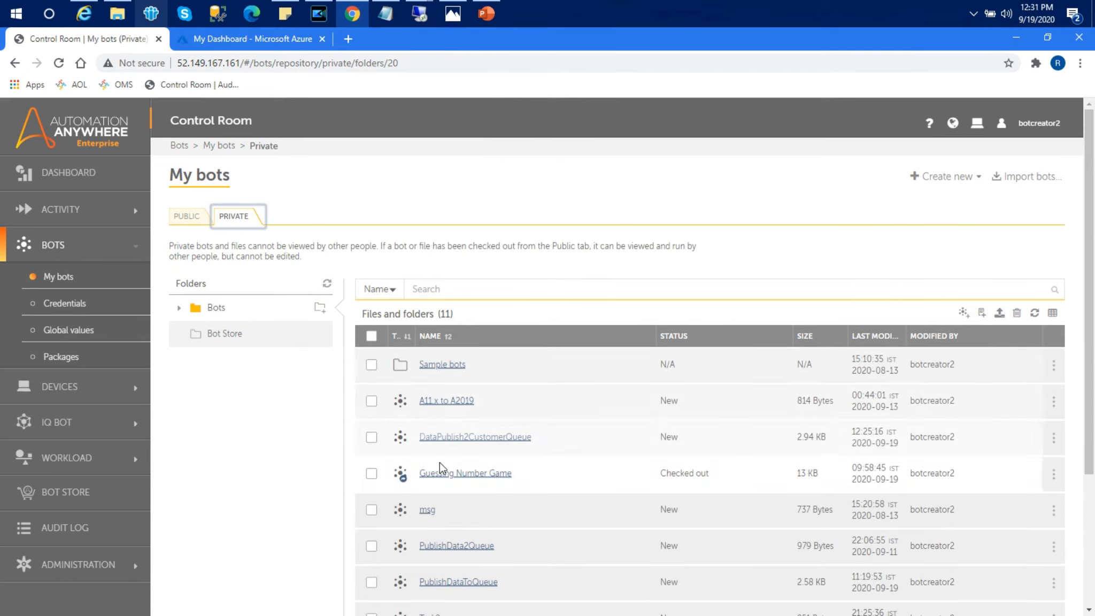
pyautogui.click(187, 216)
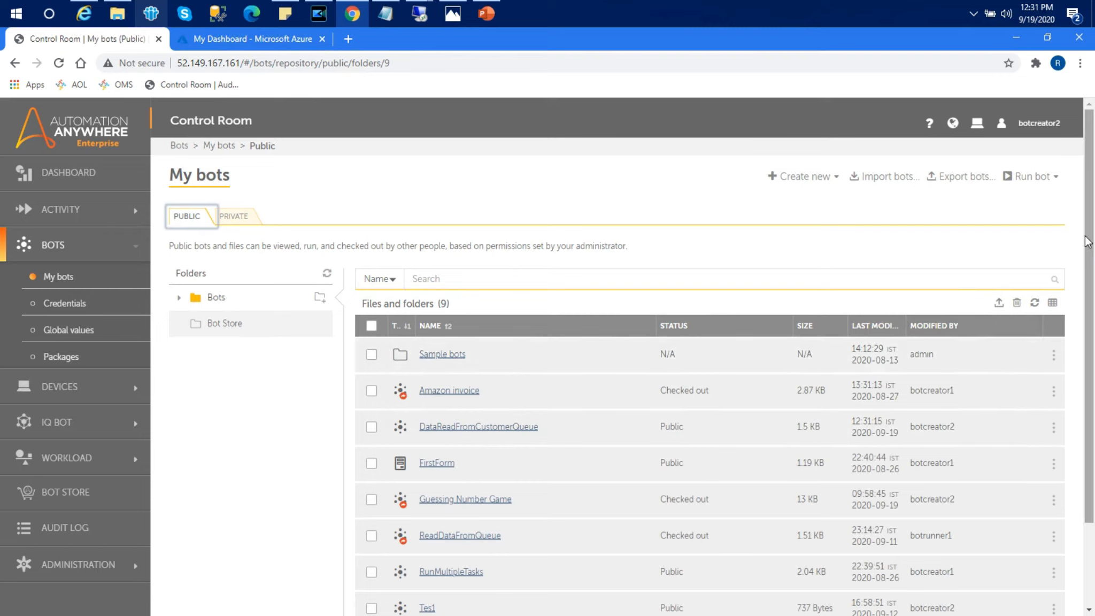
pyautogui.moveTo(1091, 243); pyautogui.dragTo(1091, 332)
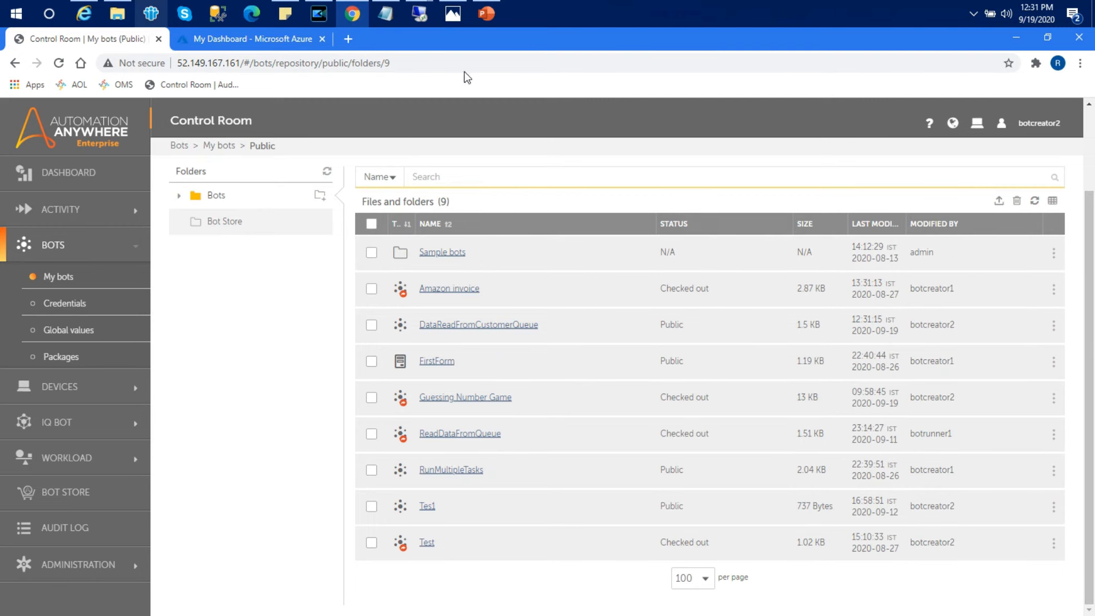
# Step: Highlight outline steps 2 to 4 in WLM.txt, including step 3 on retrieving queue data
pyautogui.click(385, 19)
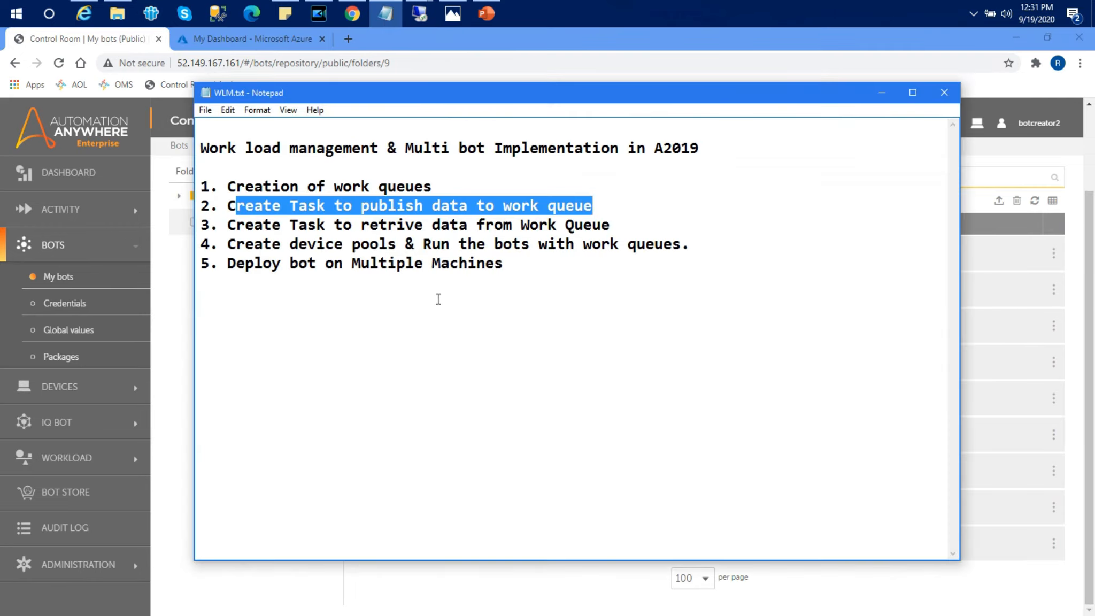
pyautogui.doubleClick(607, 207)
pyautogui.moveTo(607, 206); pyautogui.dragTo(220, 204)
pyautogui.doubleClick(612, 224)
pyautogui.moveTo(612, 223); pyautogui.dragTo(267, 224)
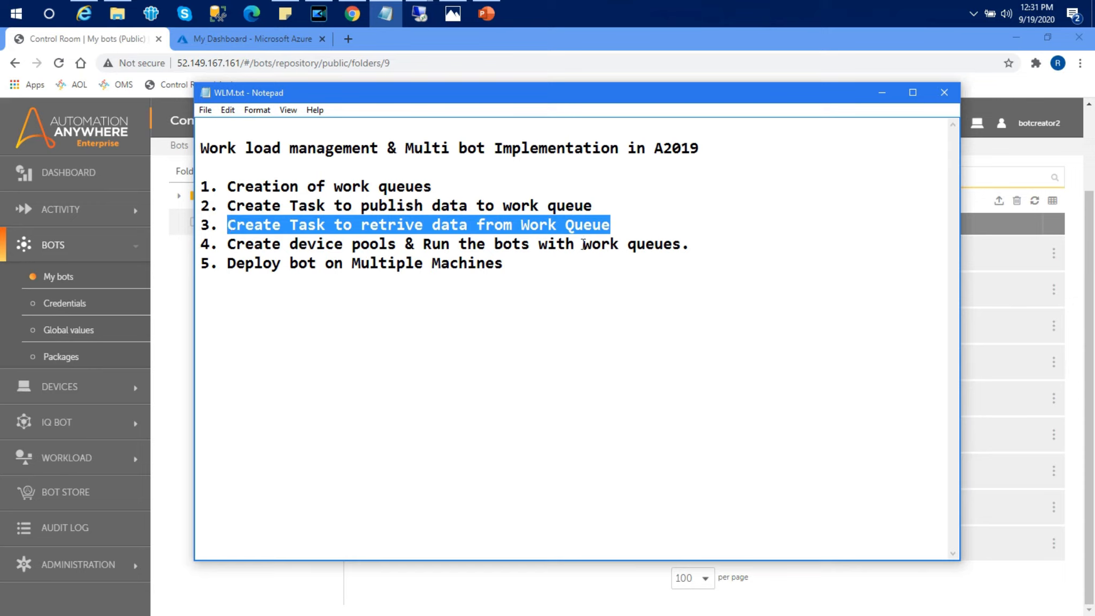
pyautogui.moveTo(698, 245); pyautogui.dragTo(234, 239)
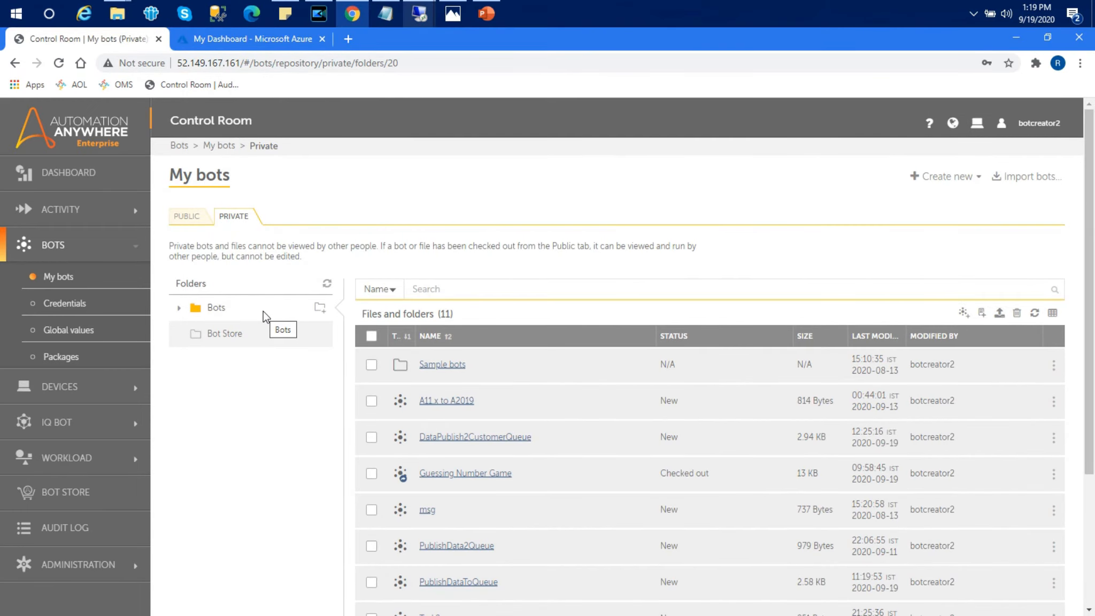
# Step: Log out of the bot creator account in the Control Room
pyautogui.click(245, 65)
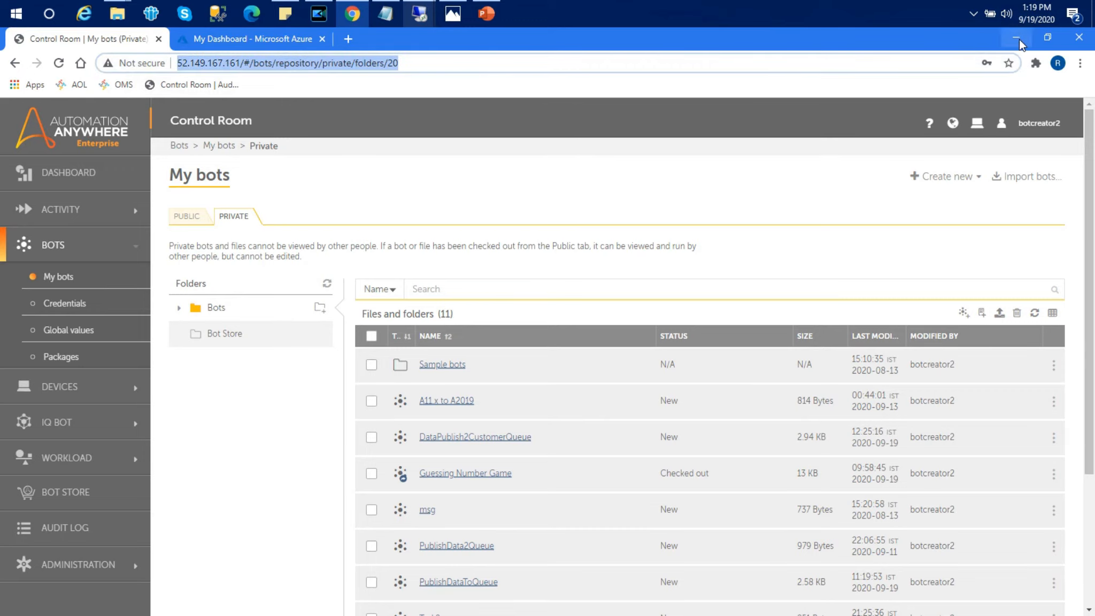
pyautogui.click(1034, 128)
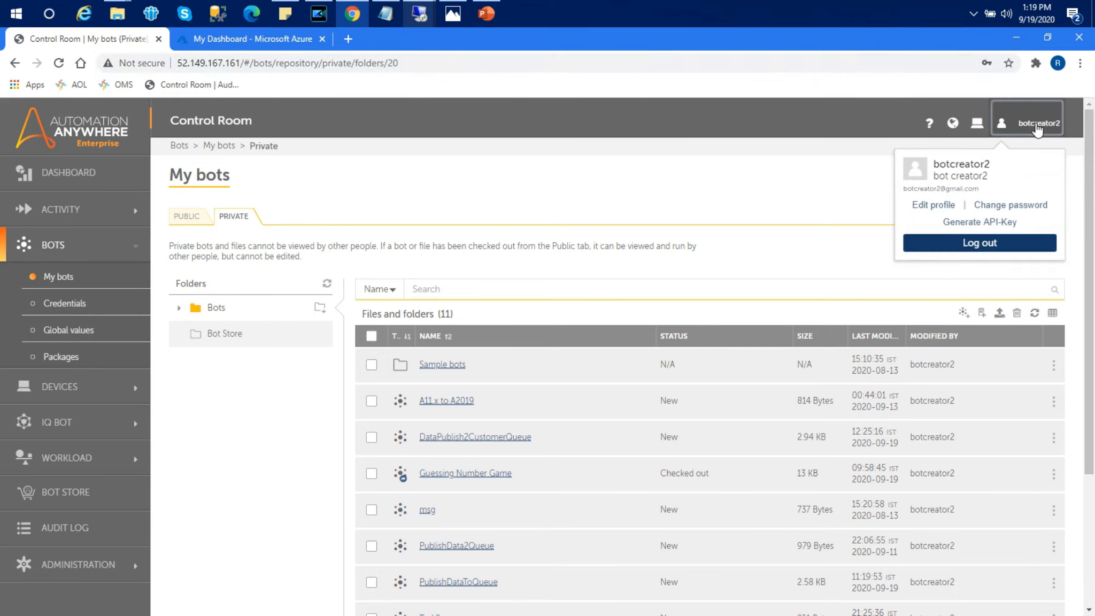
pyautogui.click(958, 250)
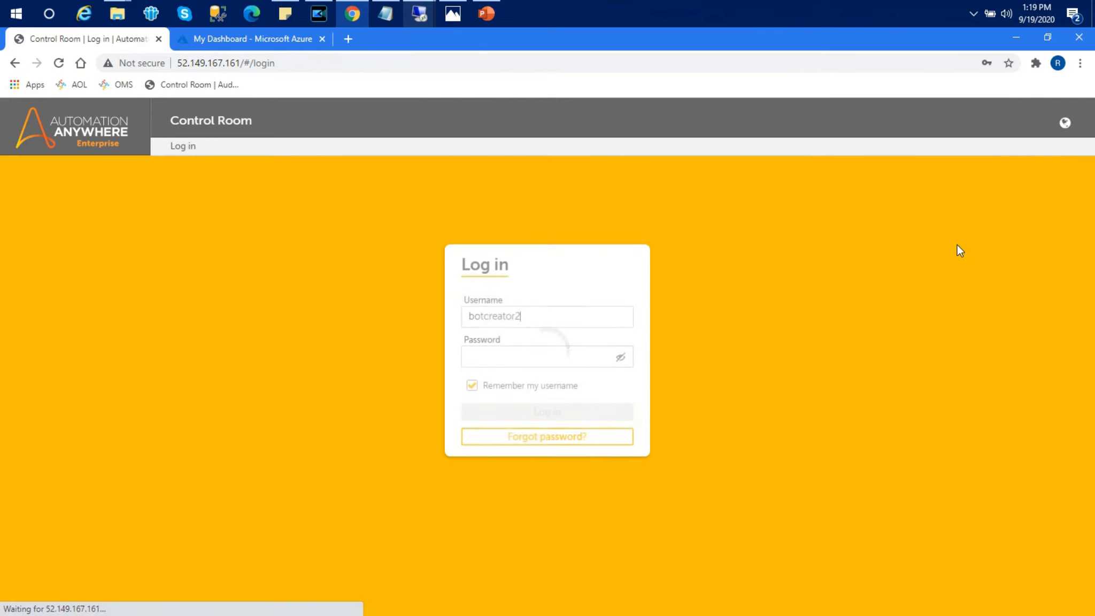
# Step: Sign in with the administrator username and password to reach the Dashboard
pyautogui.moveTo(537, 316); pyautogui.dragTo(369, 331)
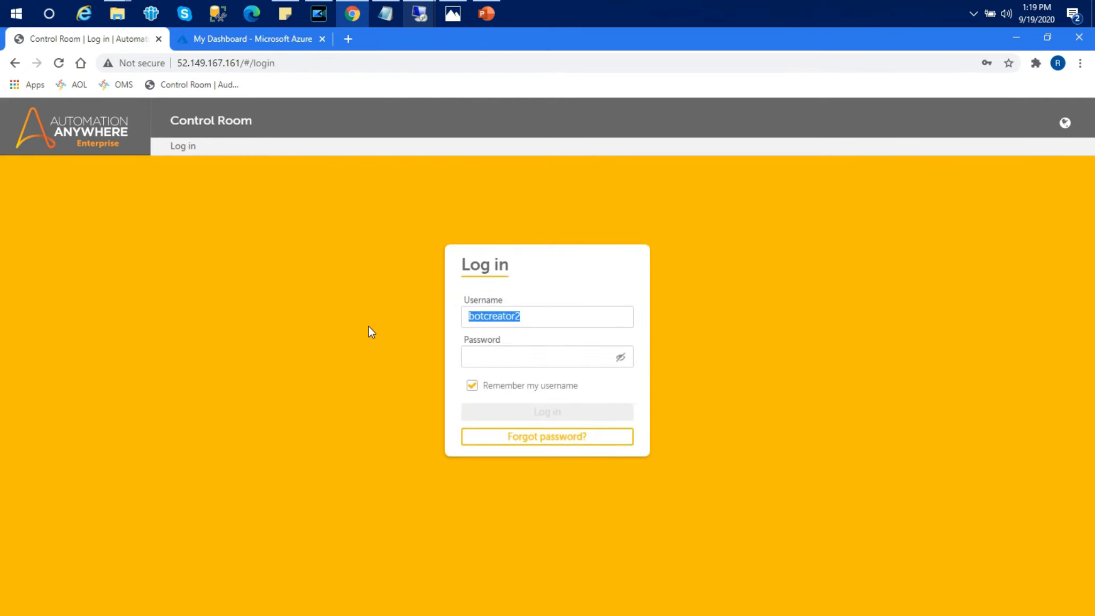
pyautogui.write('admin1')
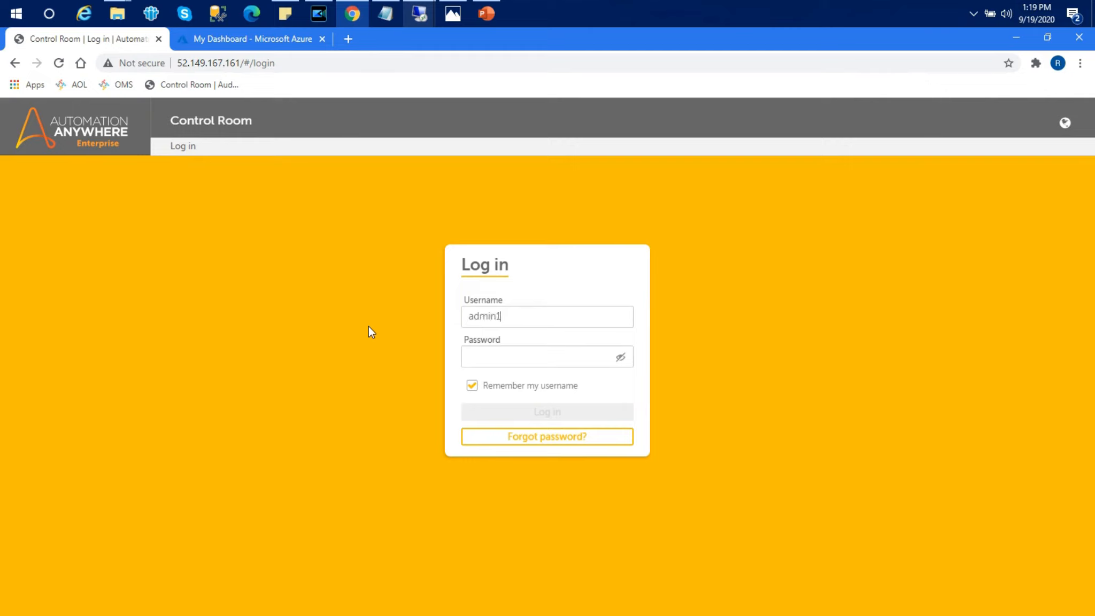
pyautogui.press('Tab')
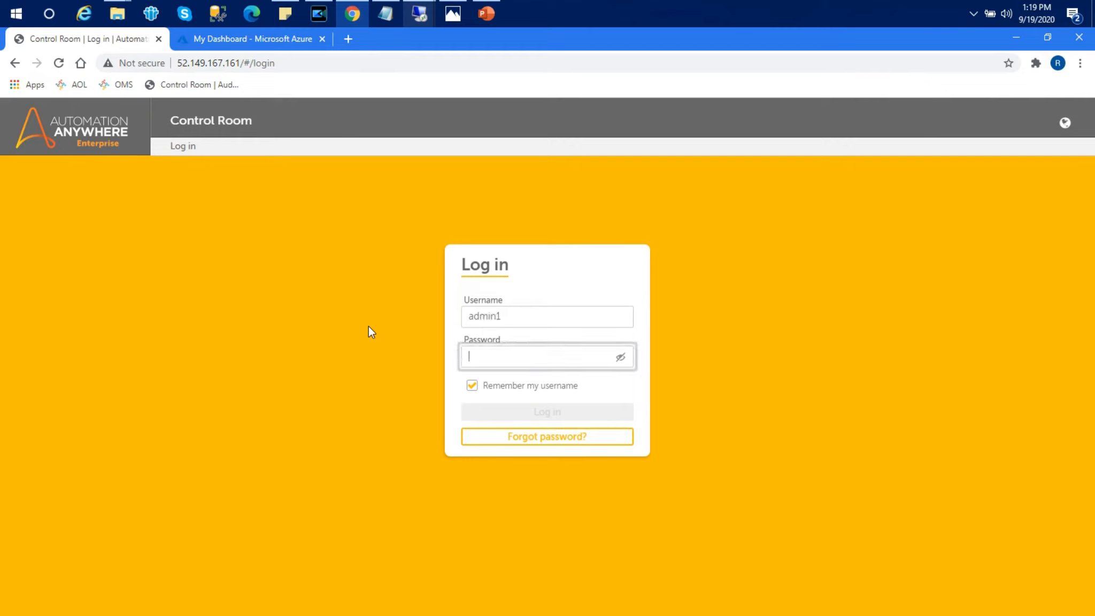
pyautogui.write('••••••••')
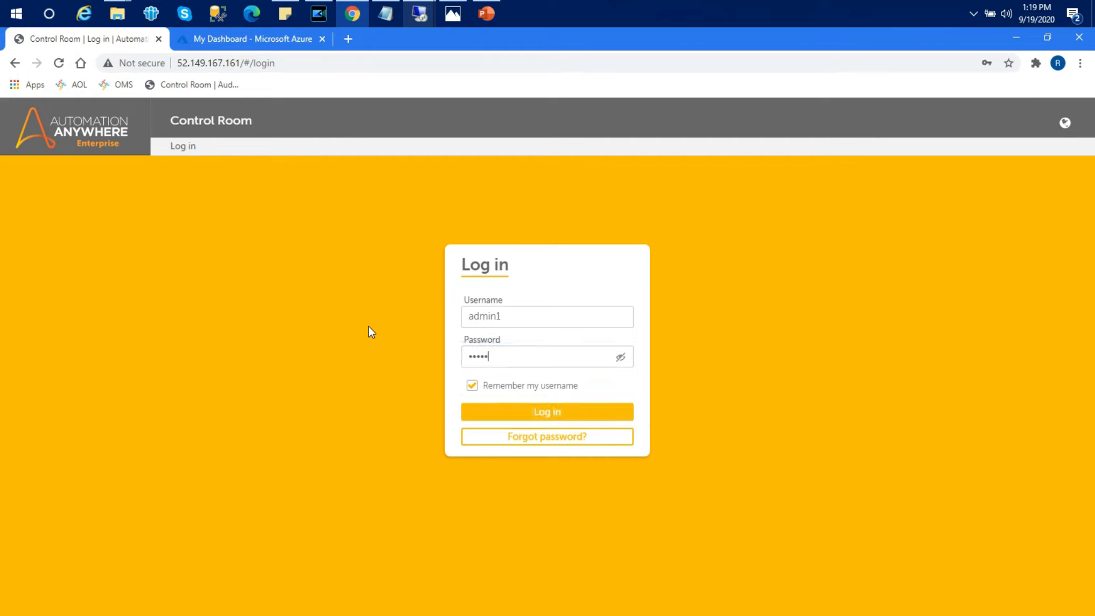
pyautogui.write('•••')
pyautogui.click(499, 412)
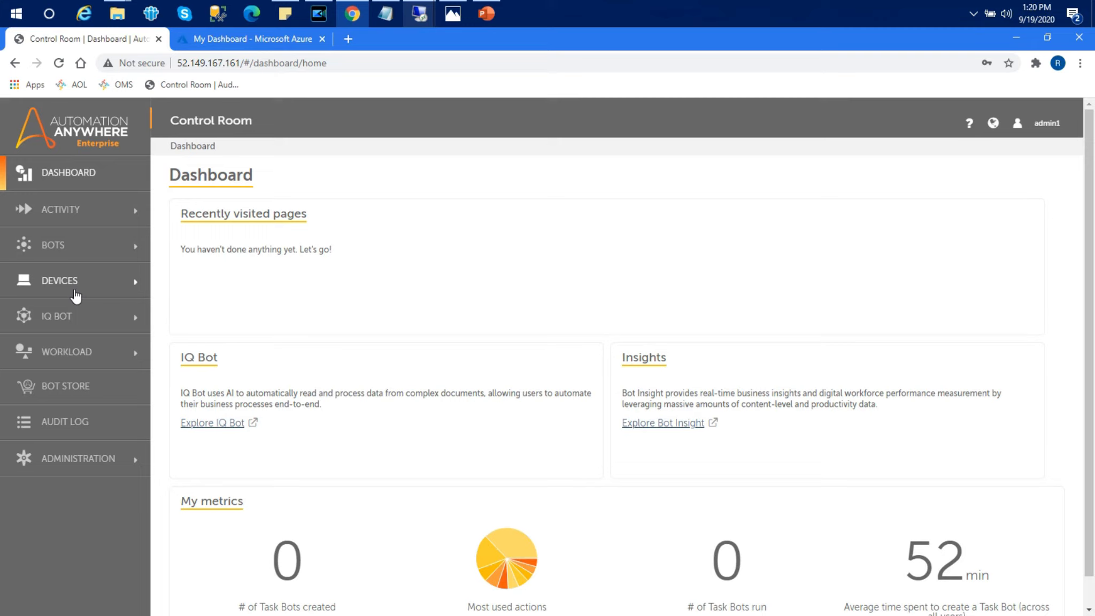
# Step: Start a new device pool named CustomerDataWLM
pyautogui.click(70, 287)
pyautogui.click(71, 341)
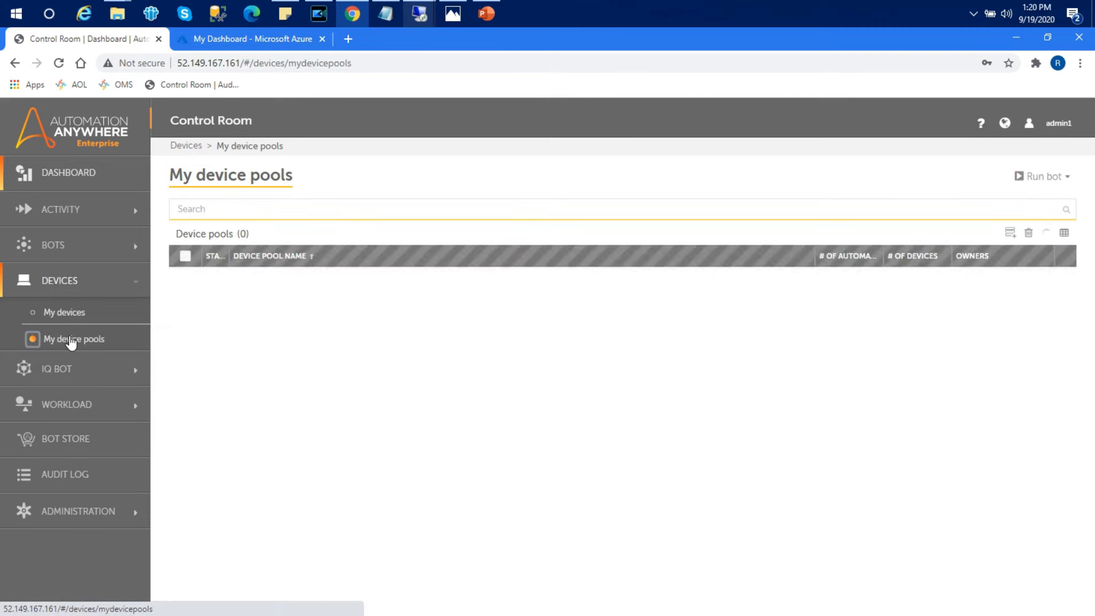
pyautogui.click(634, 398)
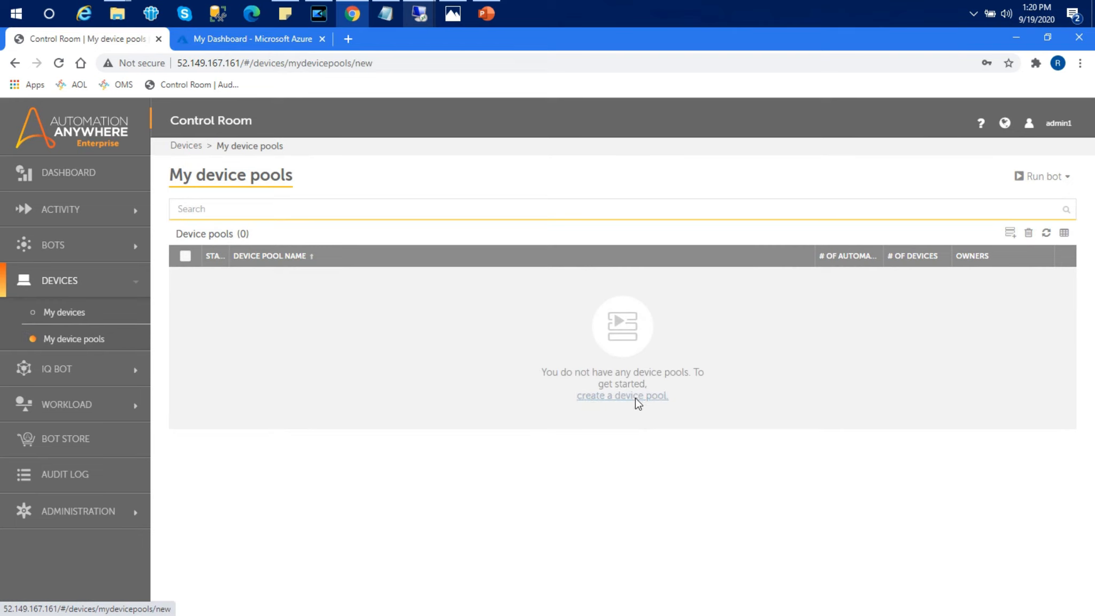
pyautogui.click(398, 222)
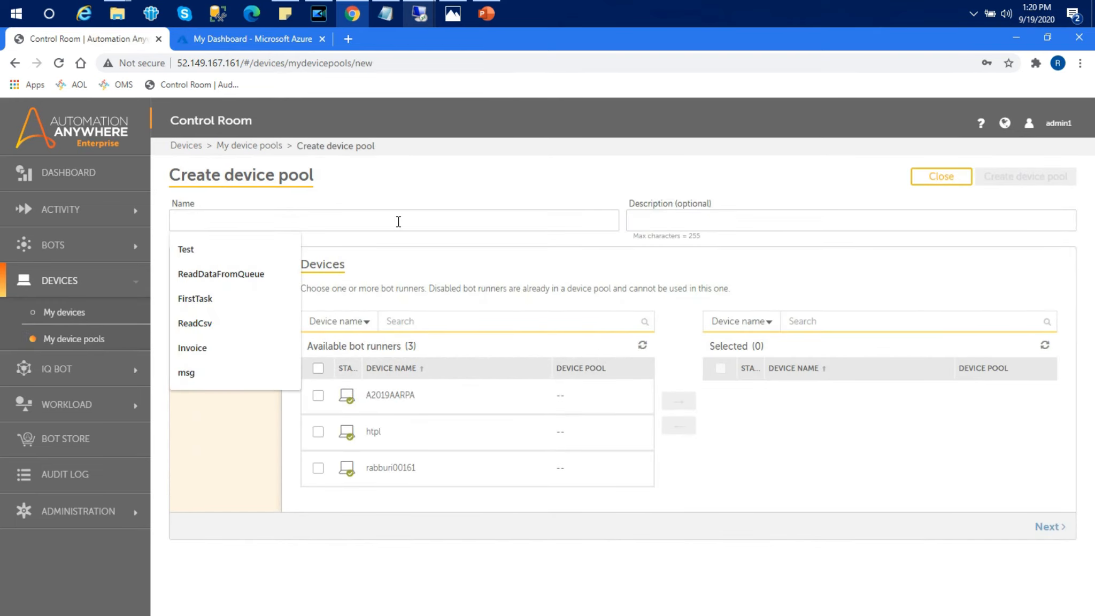
pyautogui.write('CustomerDataWLM')
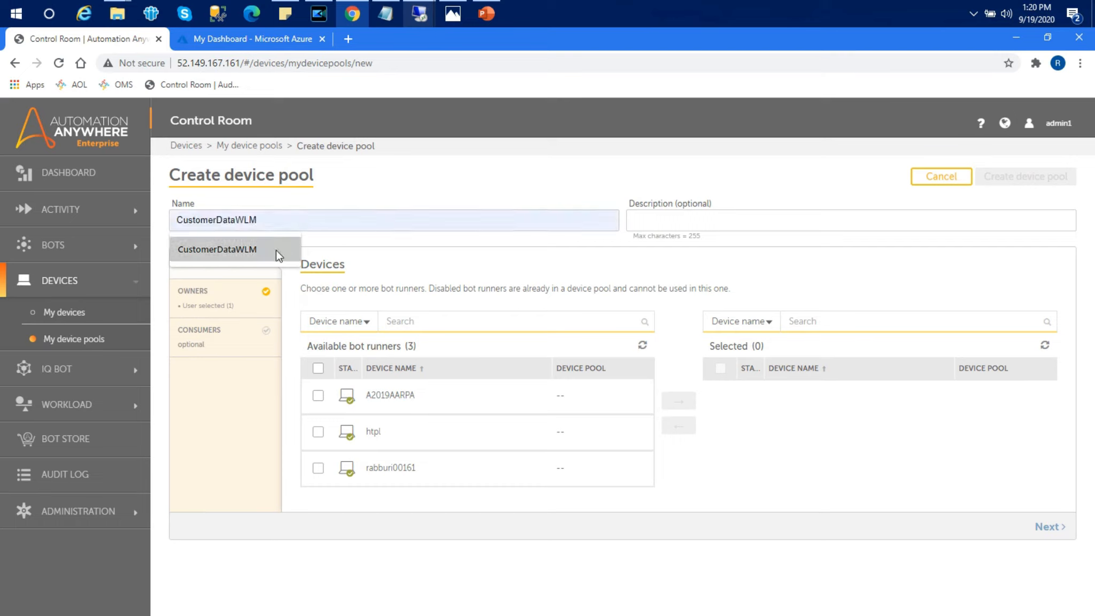
pyautogui.click(275, 249)
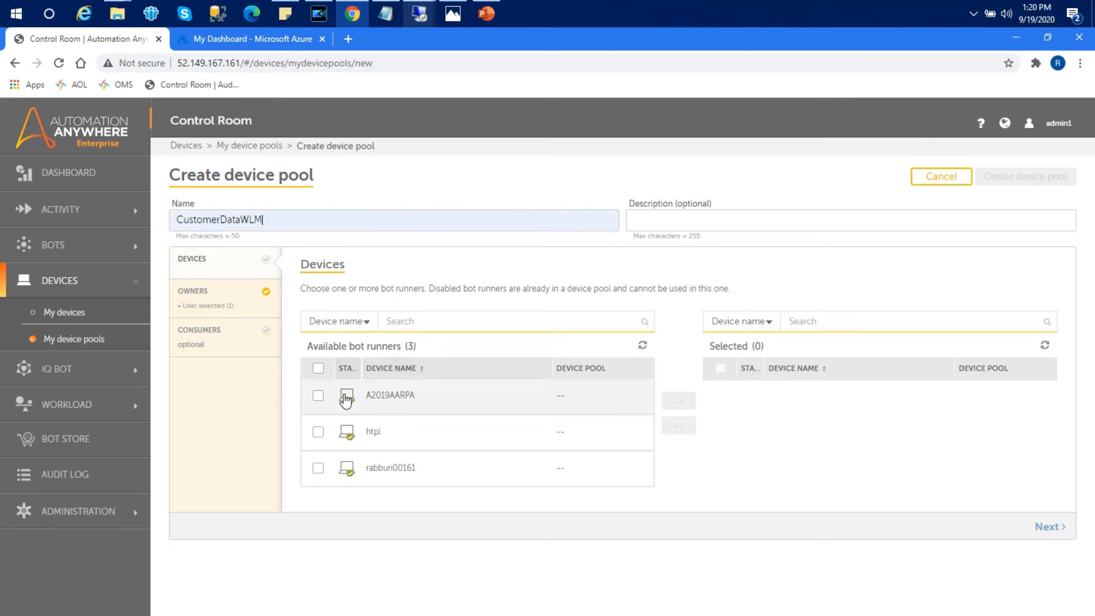
# Step: Add bot runners htpl and A2019AARPA to the device pool
pyautogui.click(317, 434)
pyautogui.click(317, 395)
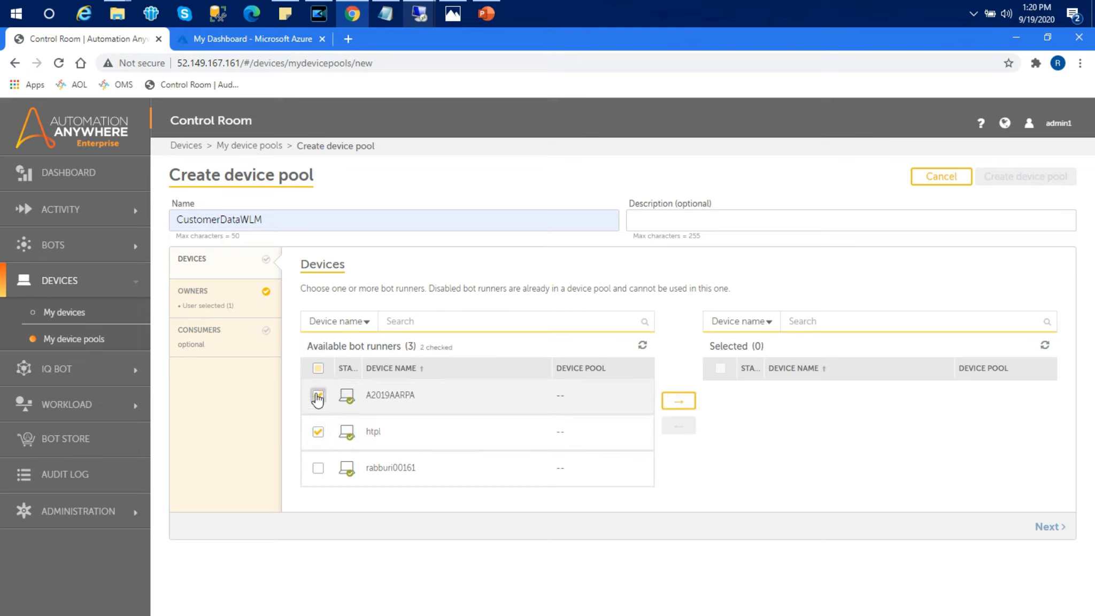
pyautogui.click(420, 16)
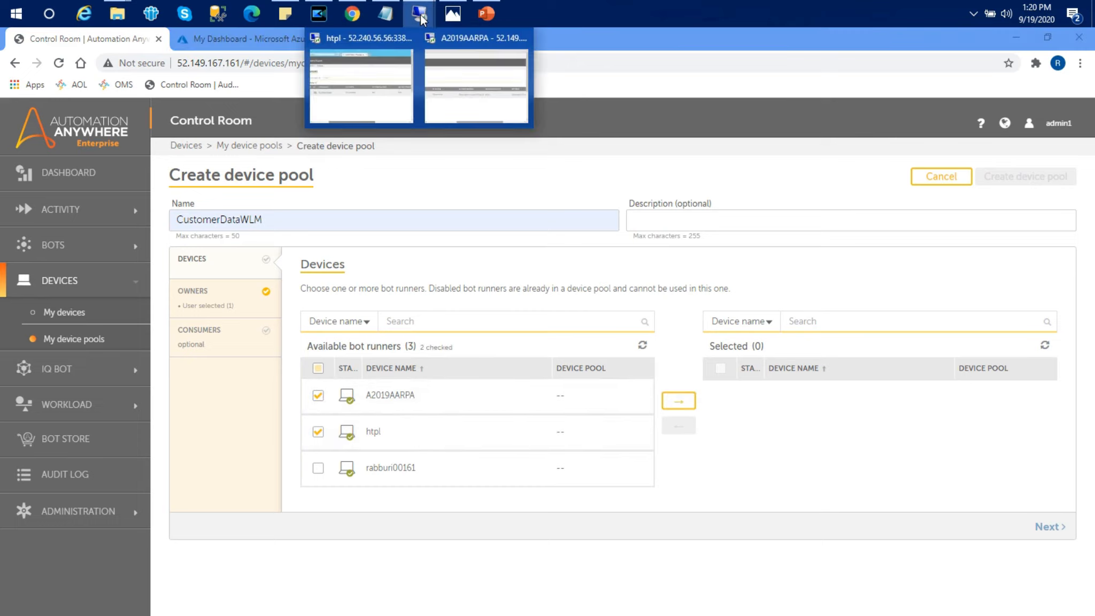
pyautogui.click(366, 76)
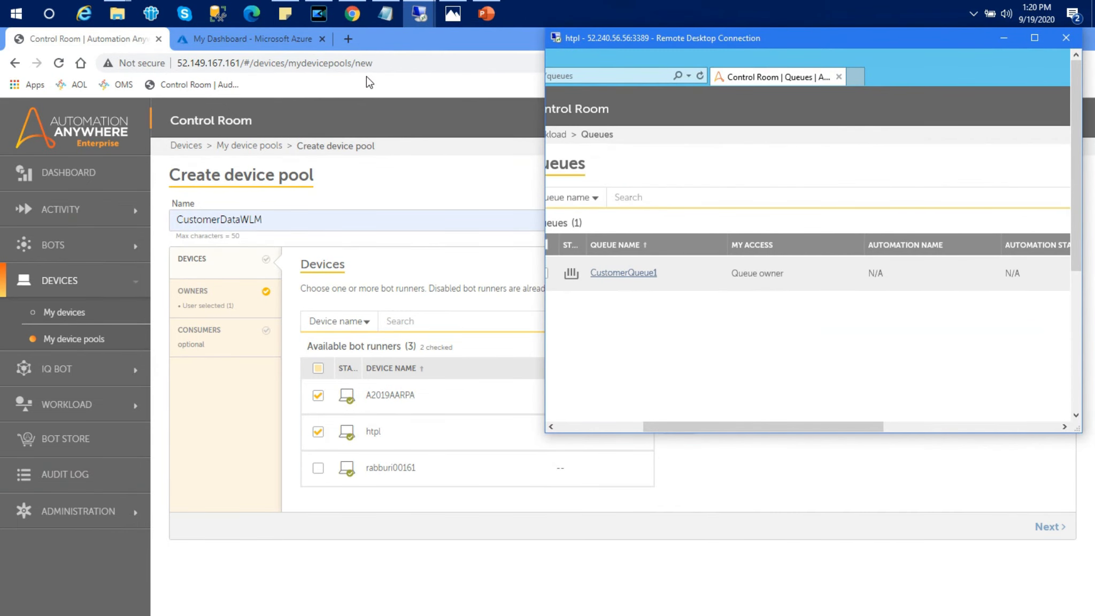
pyautogui.click(421, 18)
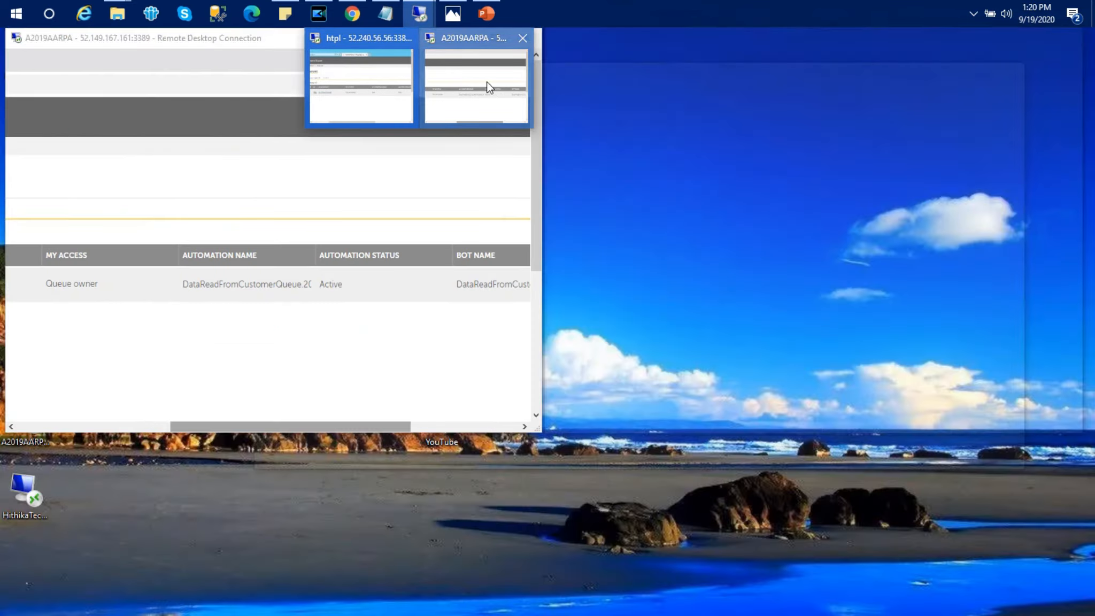
pyautogui.click(488, 83)
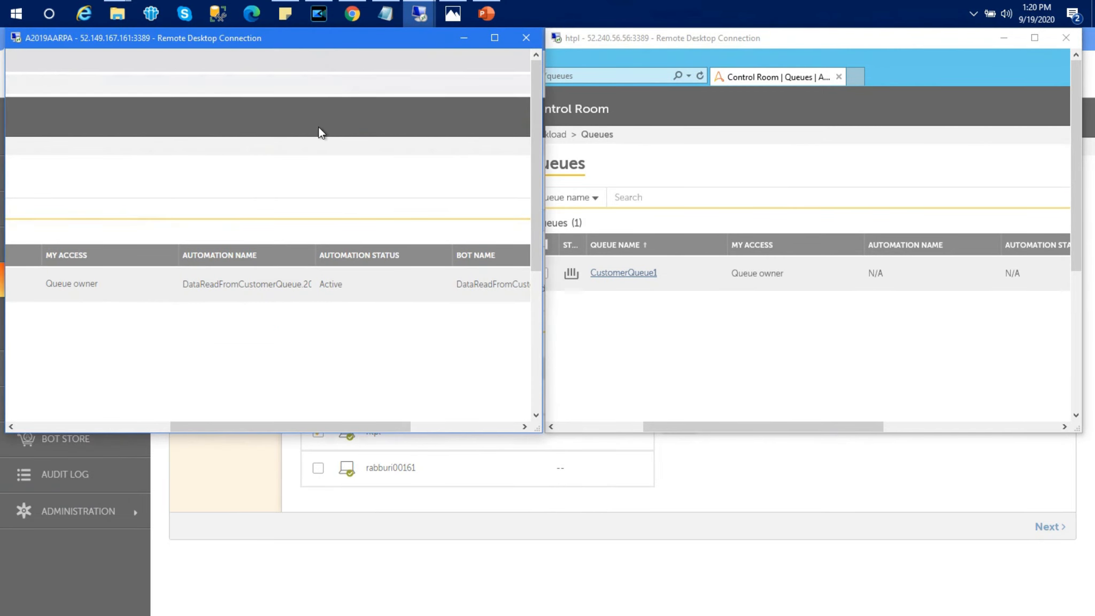
pyautogui.doubleClick(425, 502)
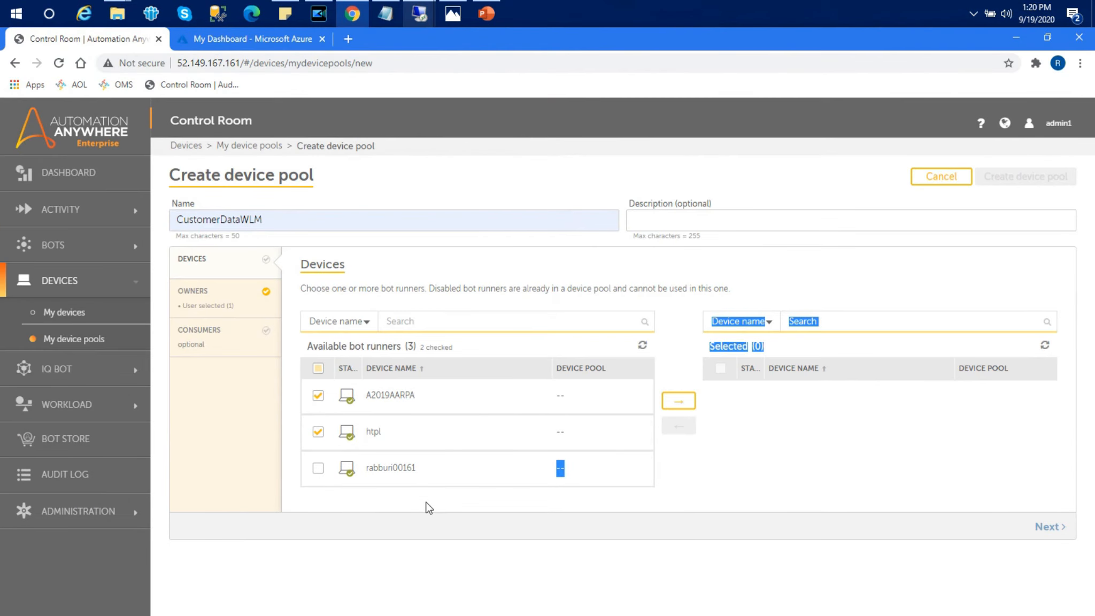
pyautogui.click(686, 402)
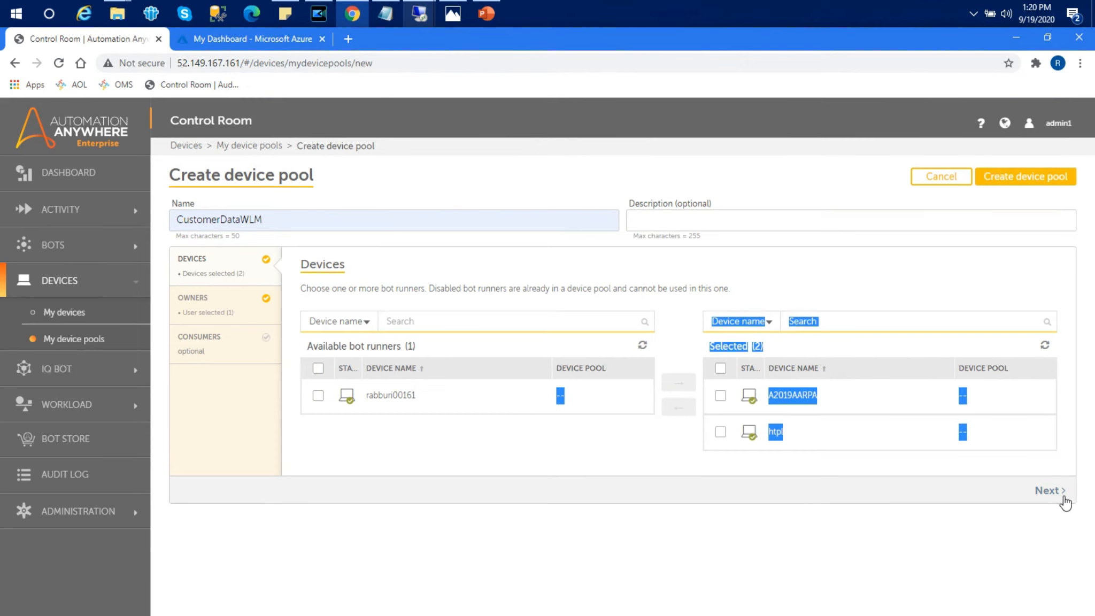
# Step: Make all eight available users owners of the pool
pyautogui.click(1049, 490)
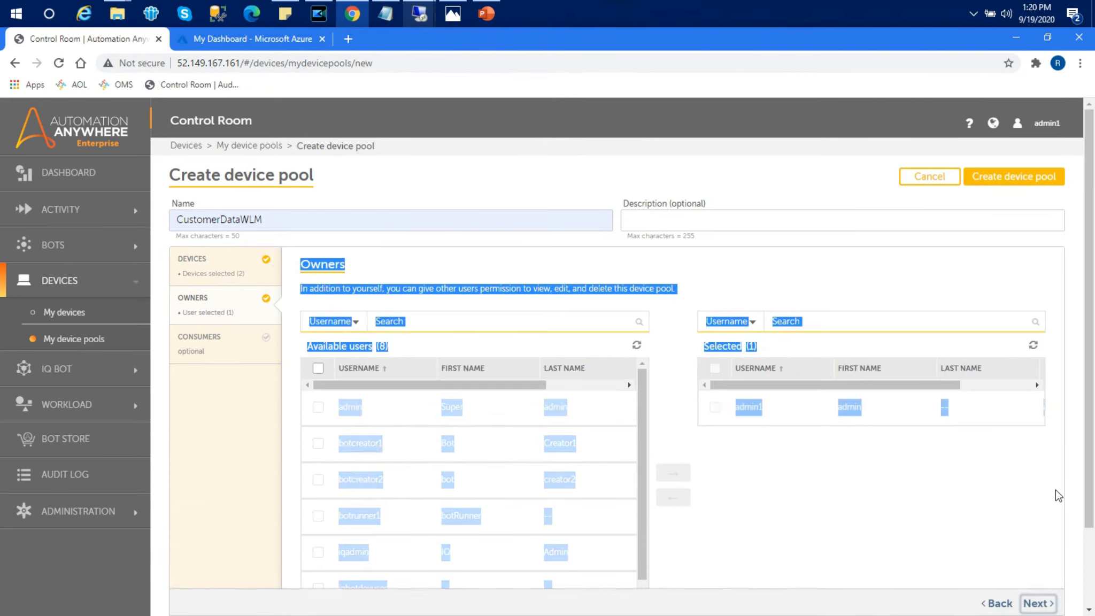
pyautogui.click(848, 493)
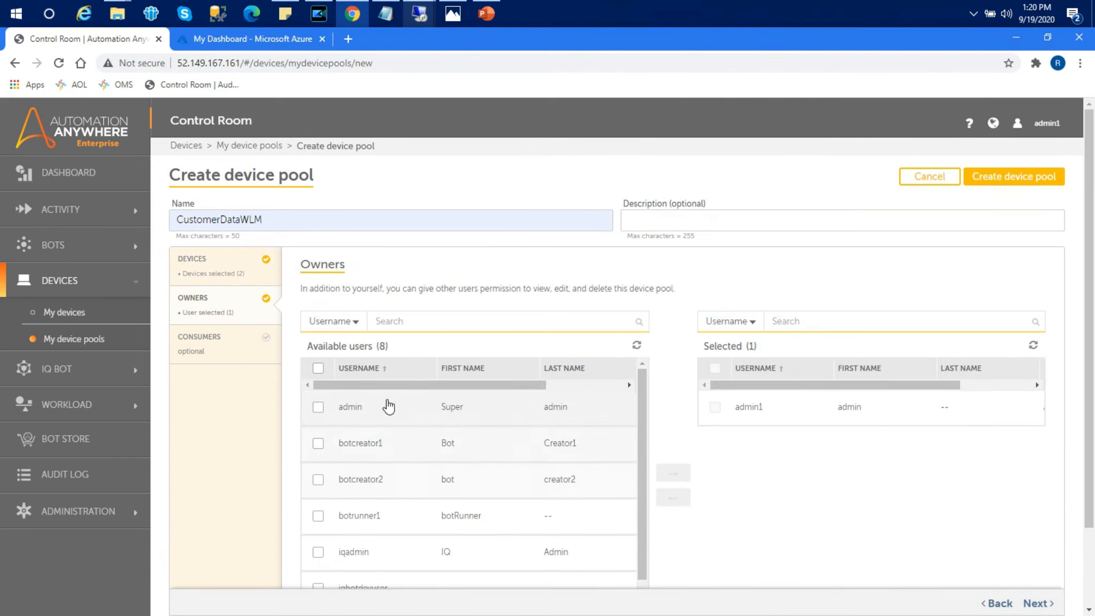
pyautogui.click(318, 368)
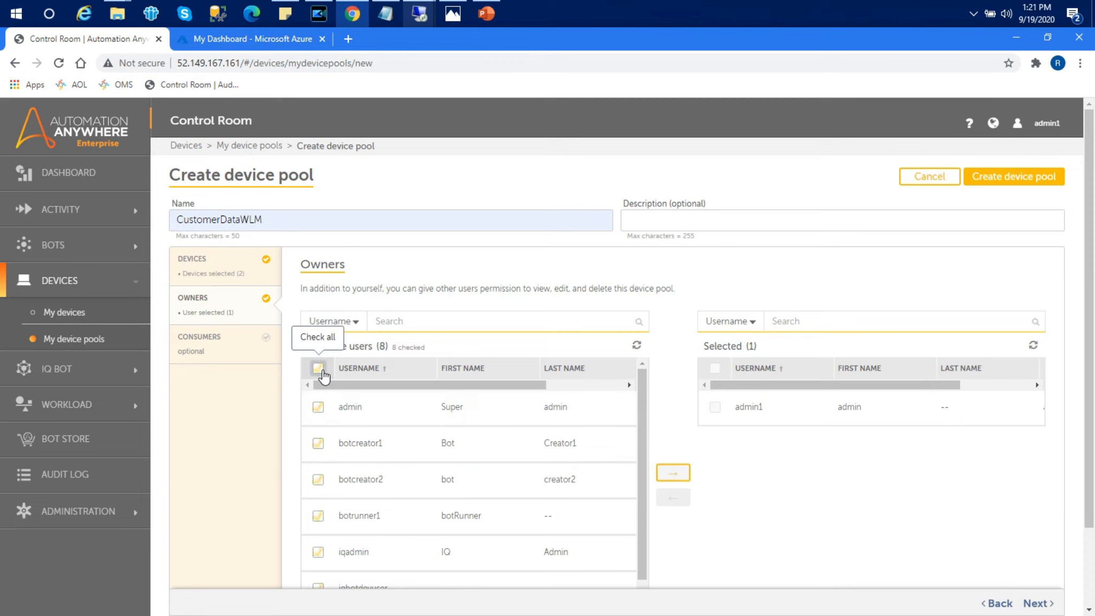
pyautogui.click(670, 475)
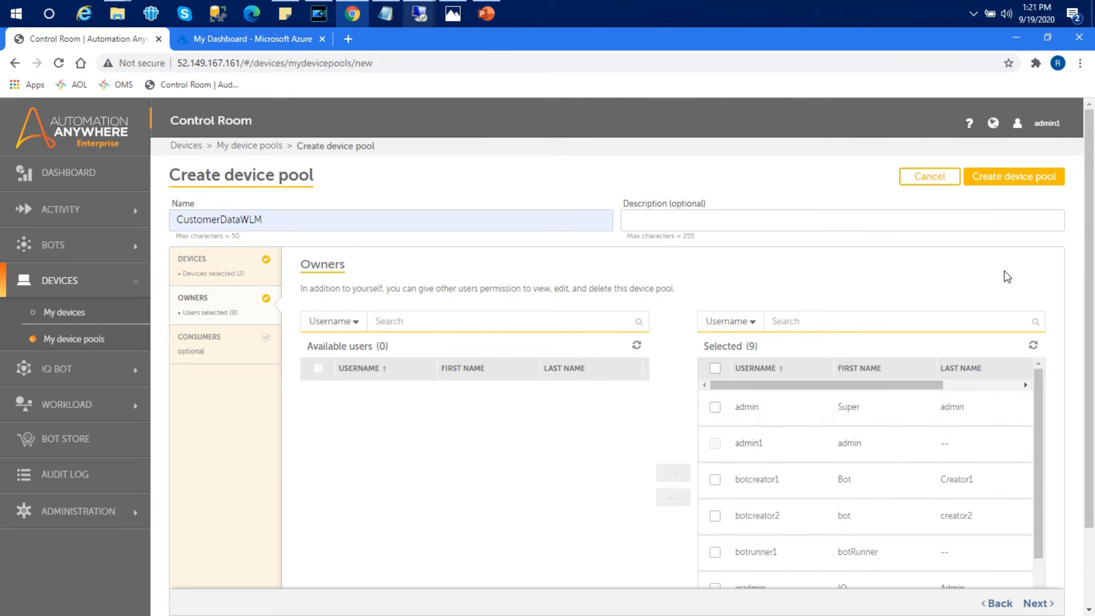
pyautogui.moveTo(1091, 232); pyautogui.dragTo(1093, 369)
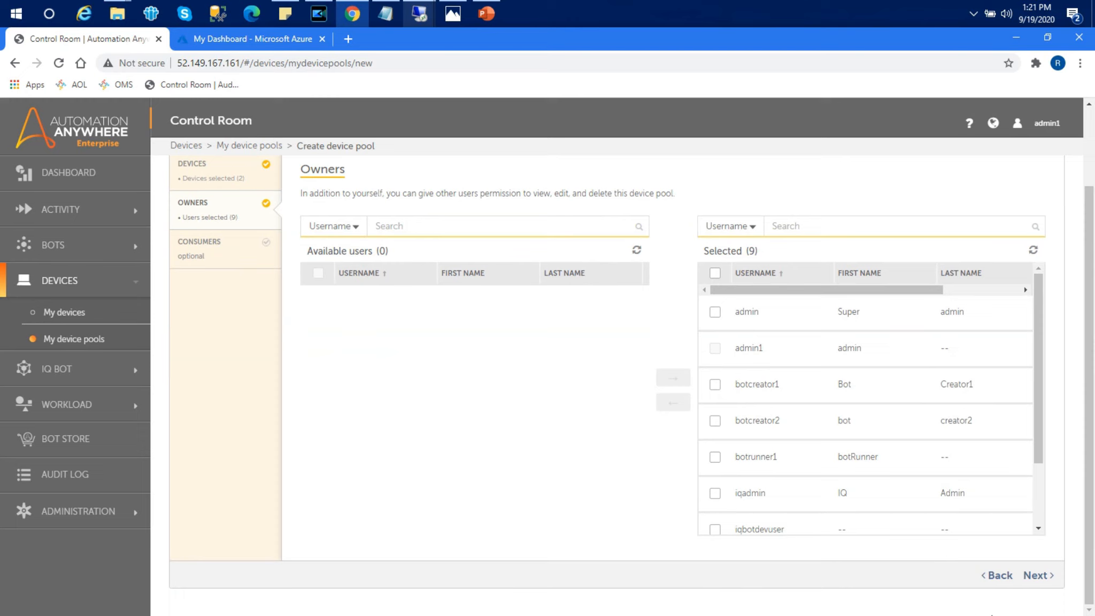
# Step: Add AllAccess and RC Machine as consumer roles and create the device pool
pyautogui.click(1023, 577)
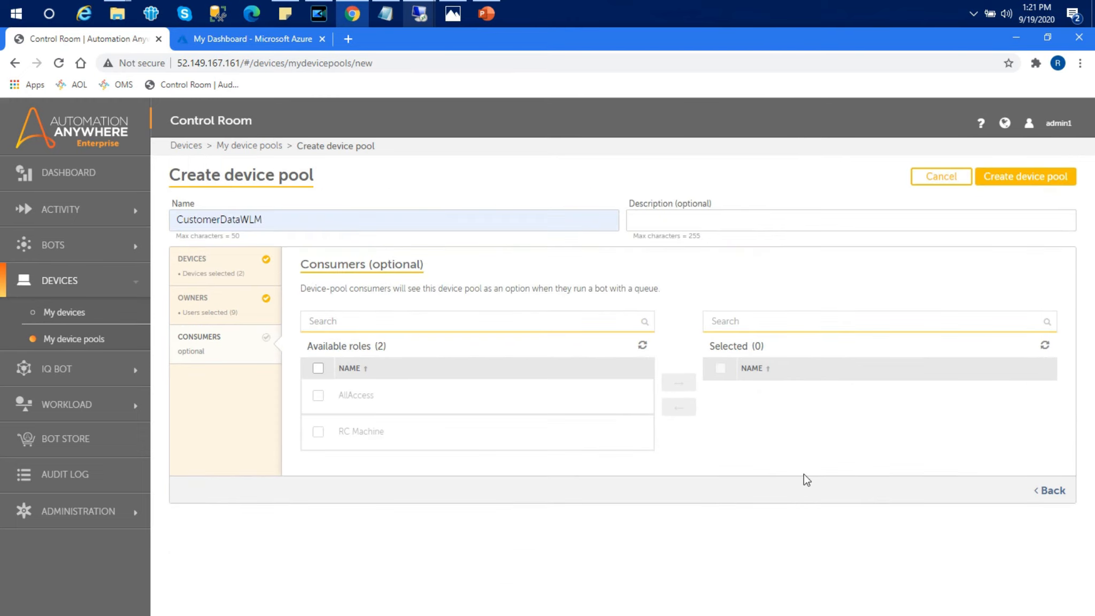
pyautogui.click(319, 368)
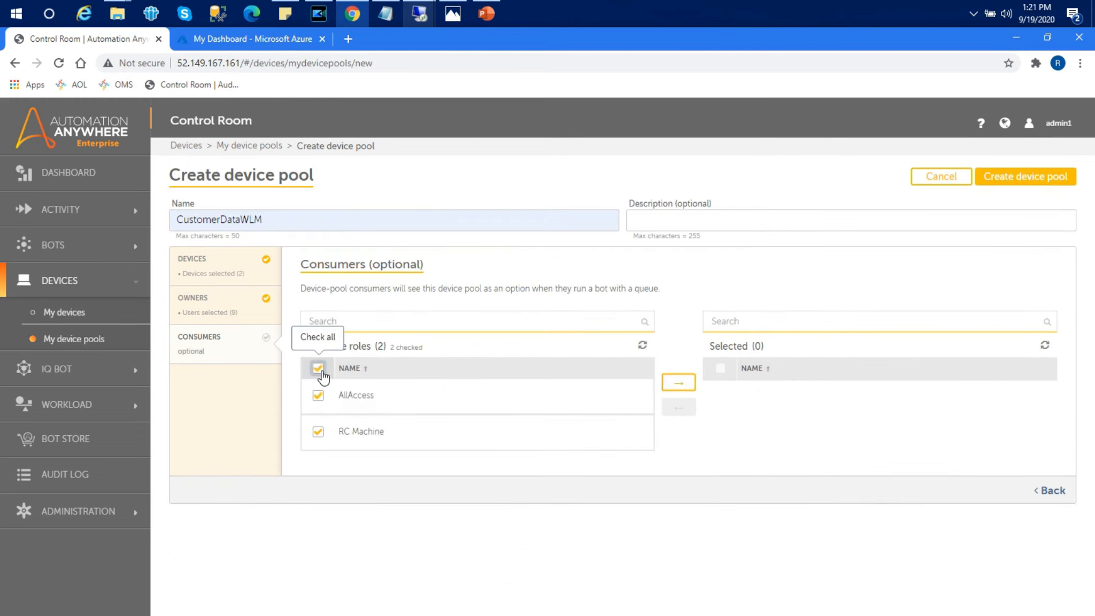
pyautogui.click(684, 382)
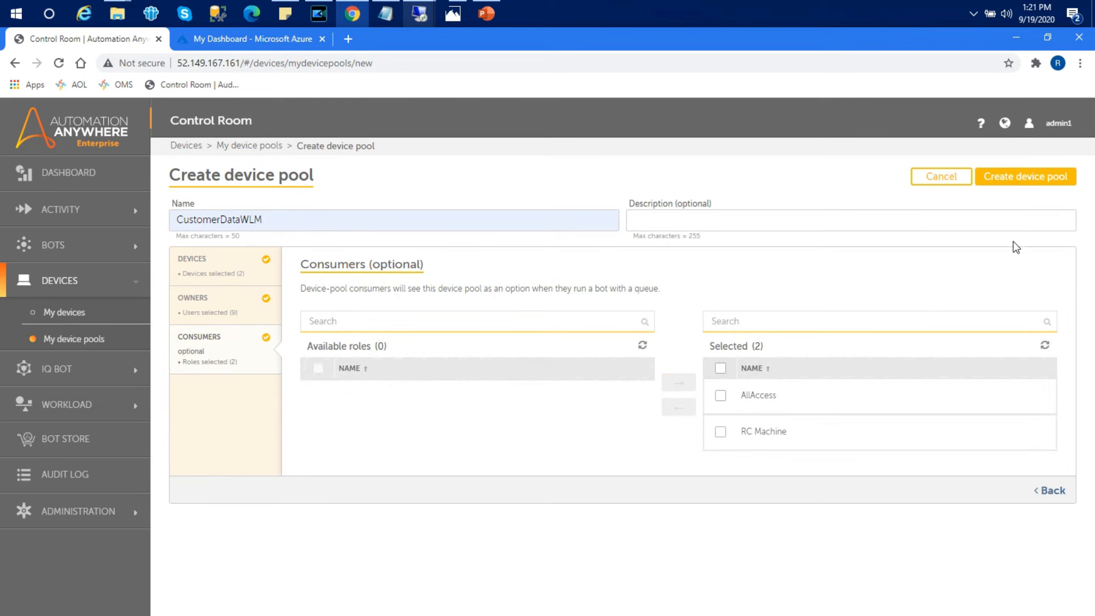
pyautogui.click(1021, 180)
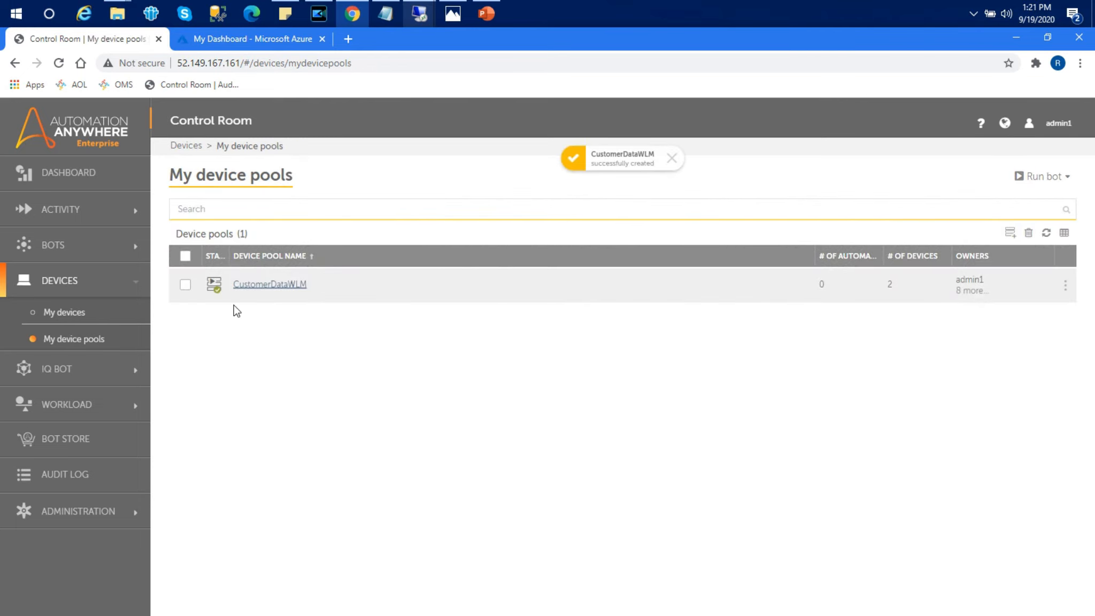
pyautogui.click(390, 20)
pyautogui.click(374, 334)
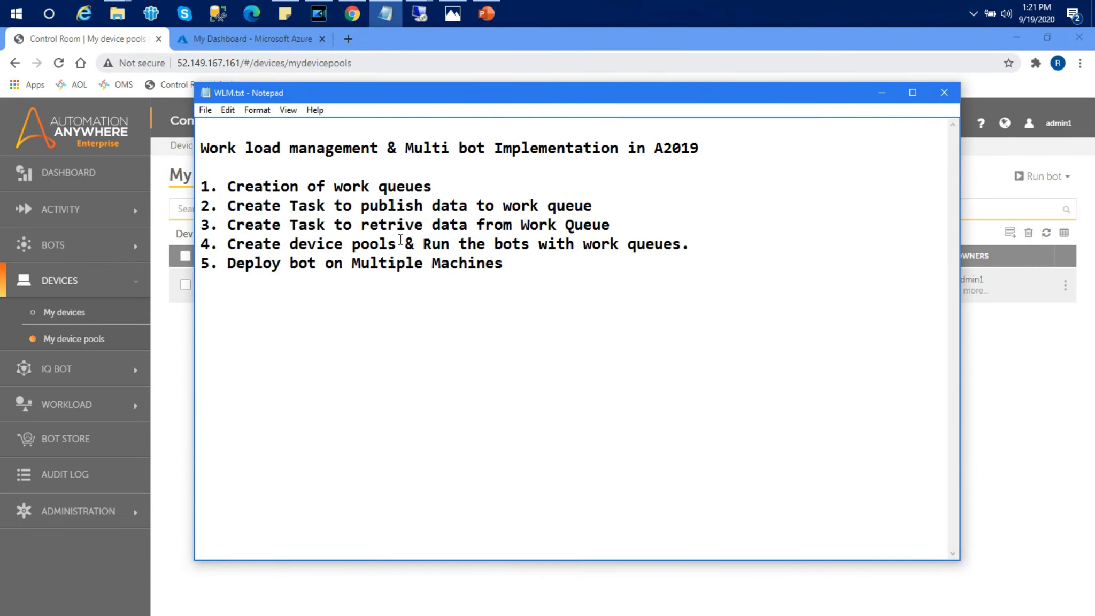
pyautogui.moveTo(396, 243); pyautogui.dragTo(200, 248)
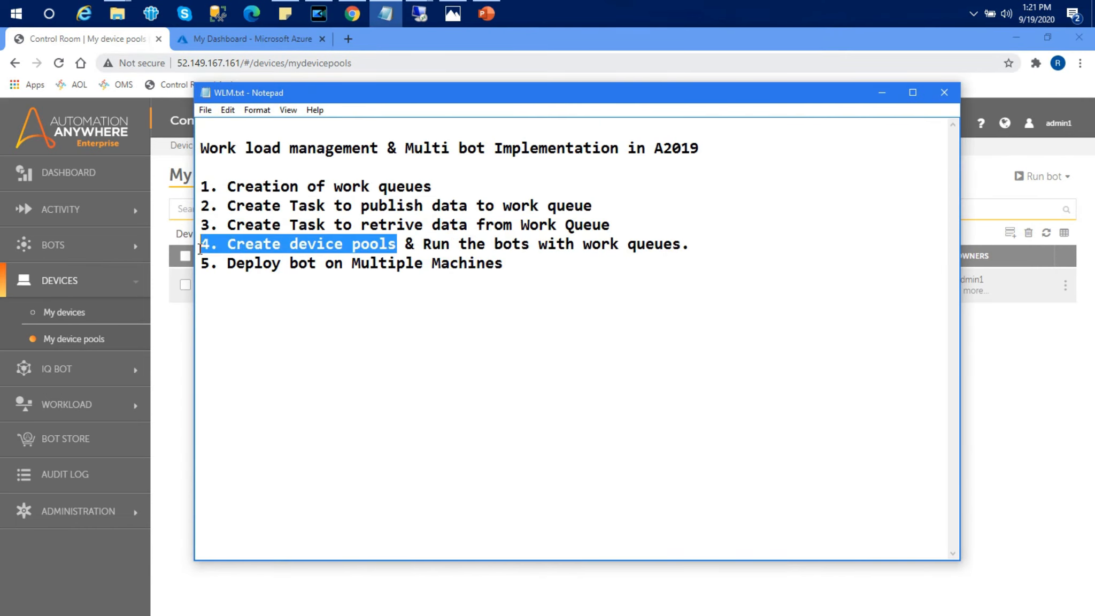
pyautogui.click(569, 333)
pyautogui.moveTo(693, 242); pyautogui.dragTo(428, 244)
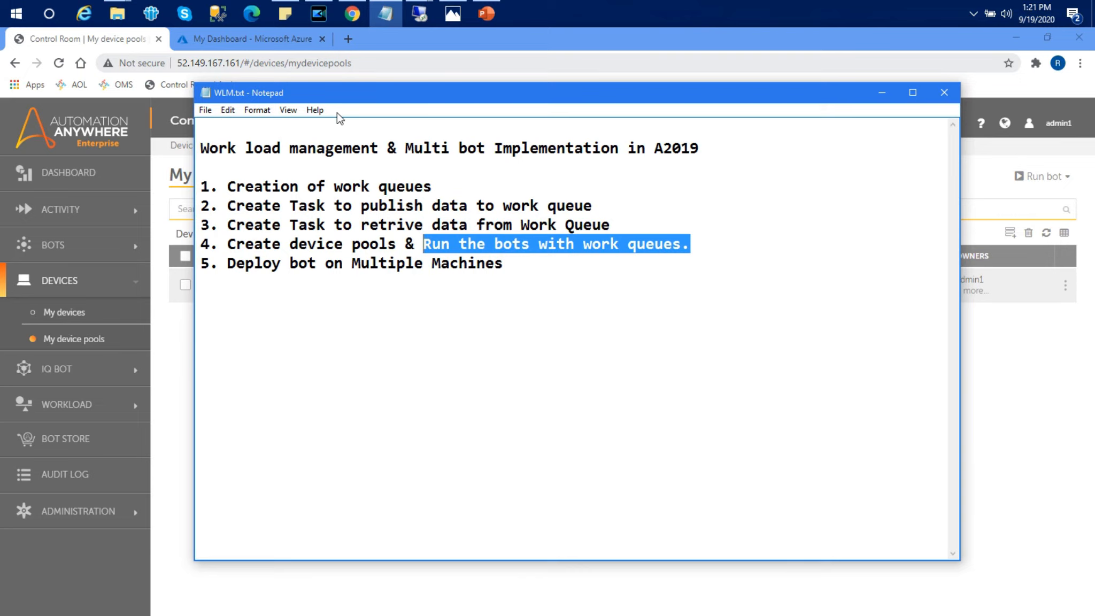
pyautogui.click(348, 17)
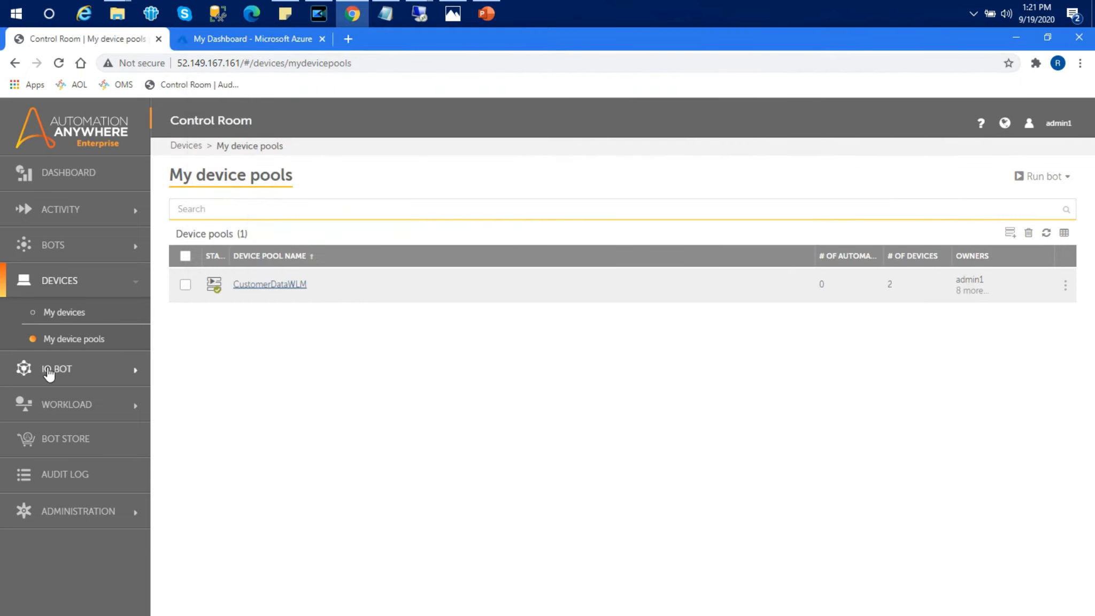
# Step: Open the Workload Queues list and view CustomerQueue1's contents
pyautogui.click(63, 401)
pyautogui.click(66, 434)
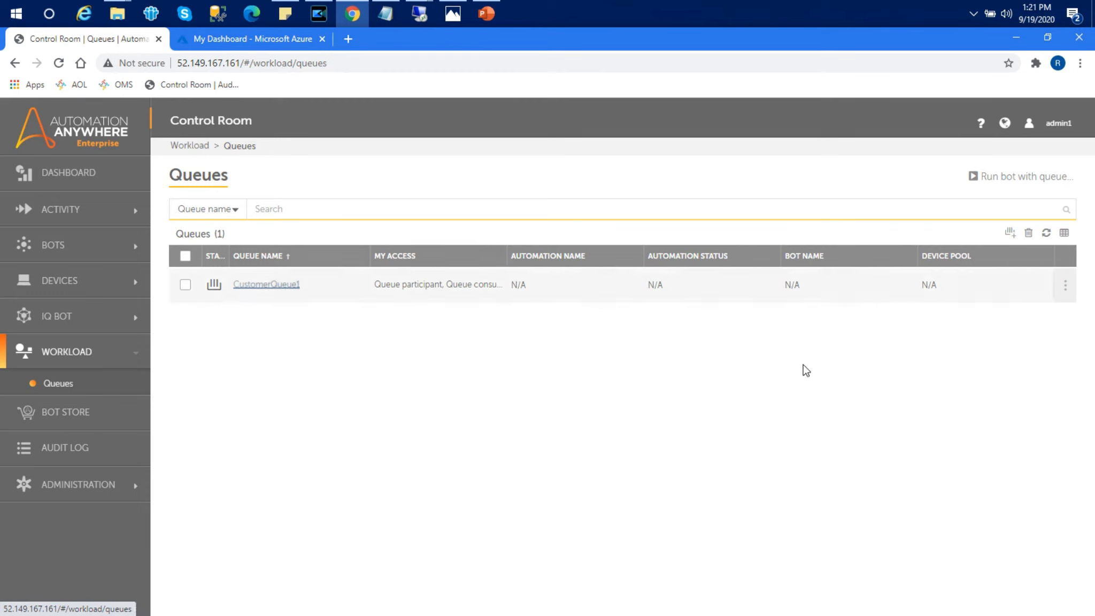
pyautogui.moveTo(1066, 286)
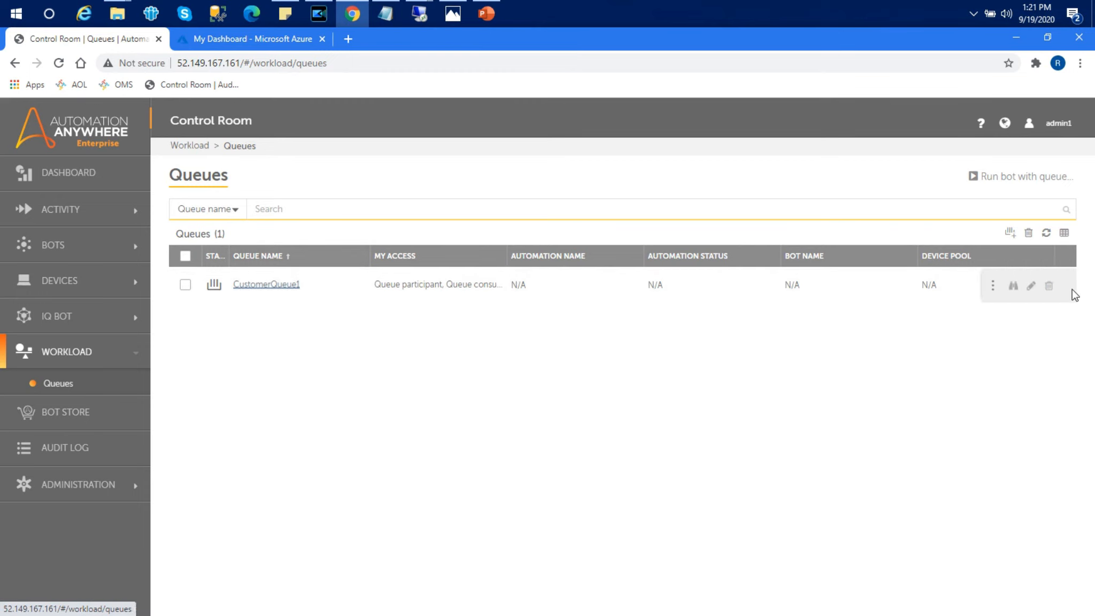
pyautogui.click(1013, 287)
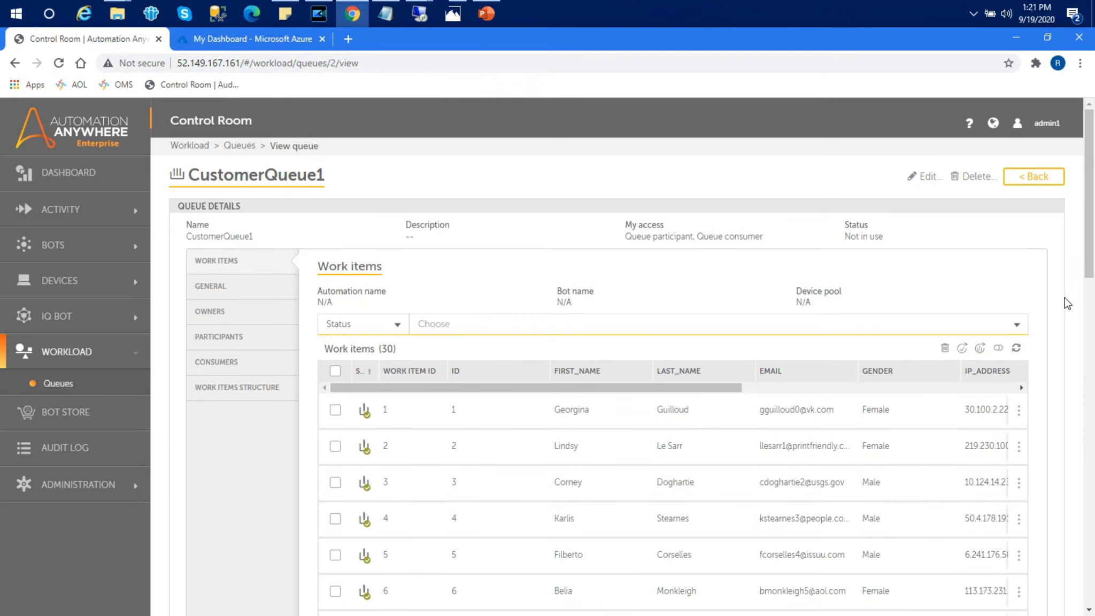
pyautogui.moveTo(1089, 257)
pyautogui.mouseDown()
pyautogui.moveTo(1092, 558)
pyautogui.moveTo(1090, 257)
pyautogui.mouseUp()
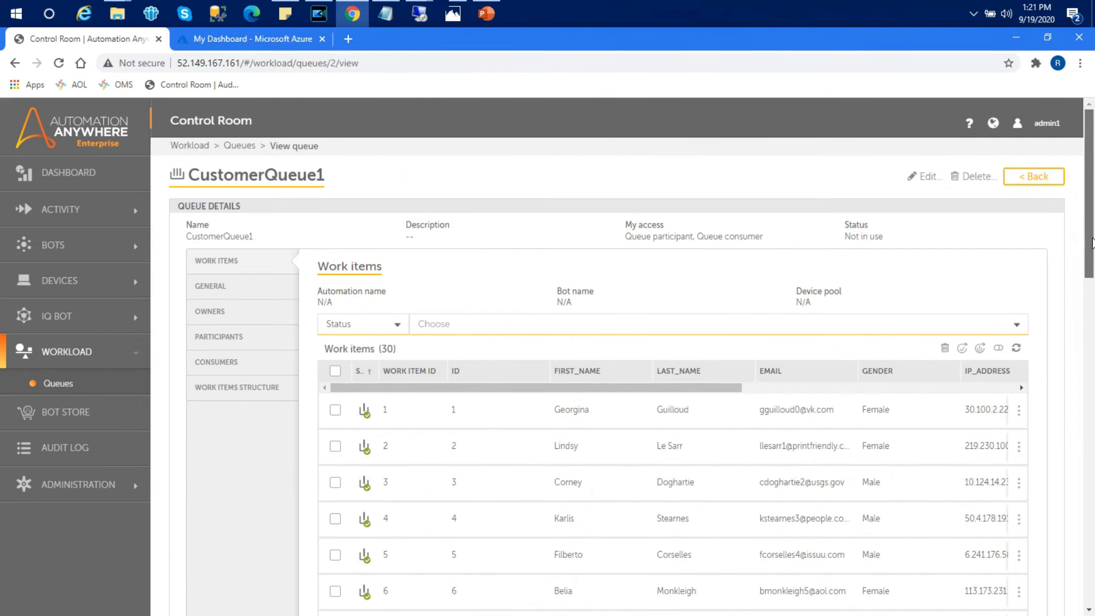
# Step: Try deleting all 30 work items, dismiss the cannot-delete error, and return to Queues
pyautogui.click(335, 370)
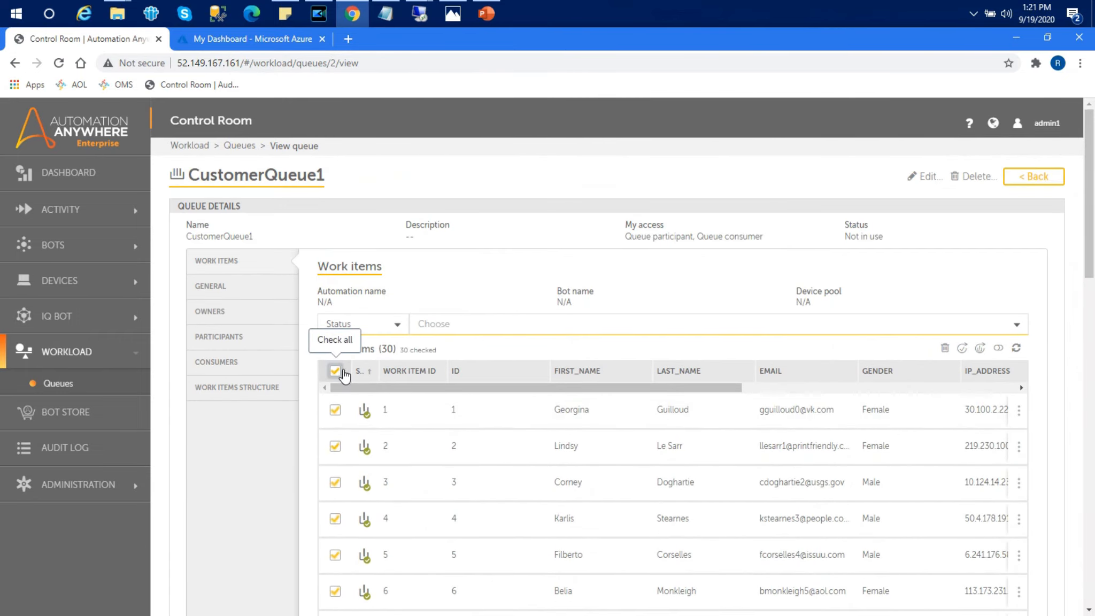
pyautogui.click(944, 348)
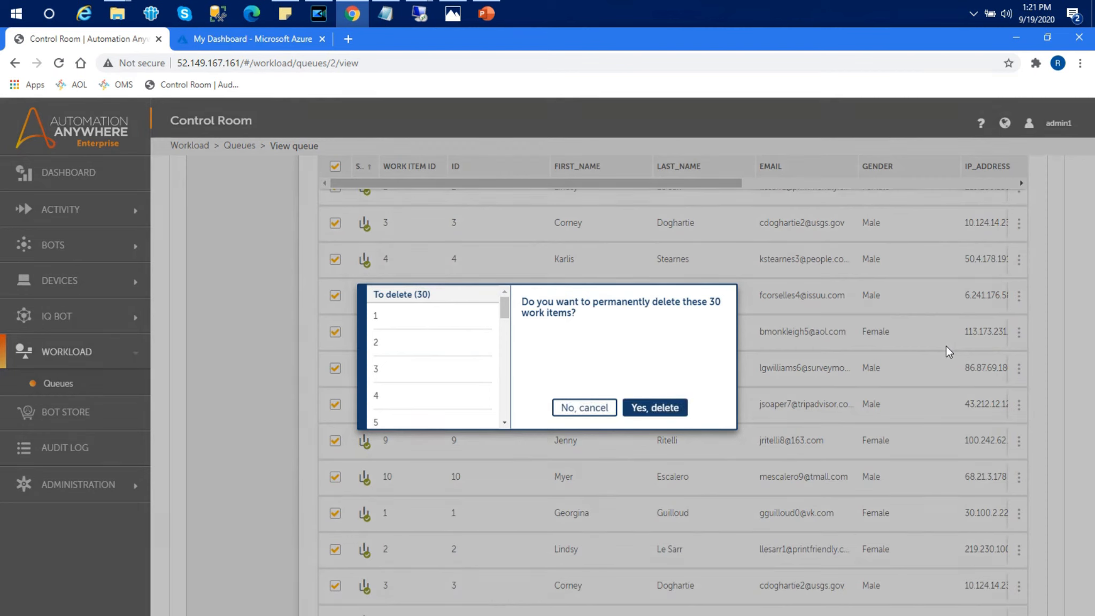
pyautogui.click(653, 419)
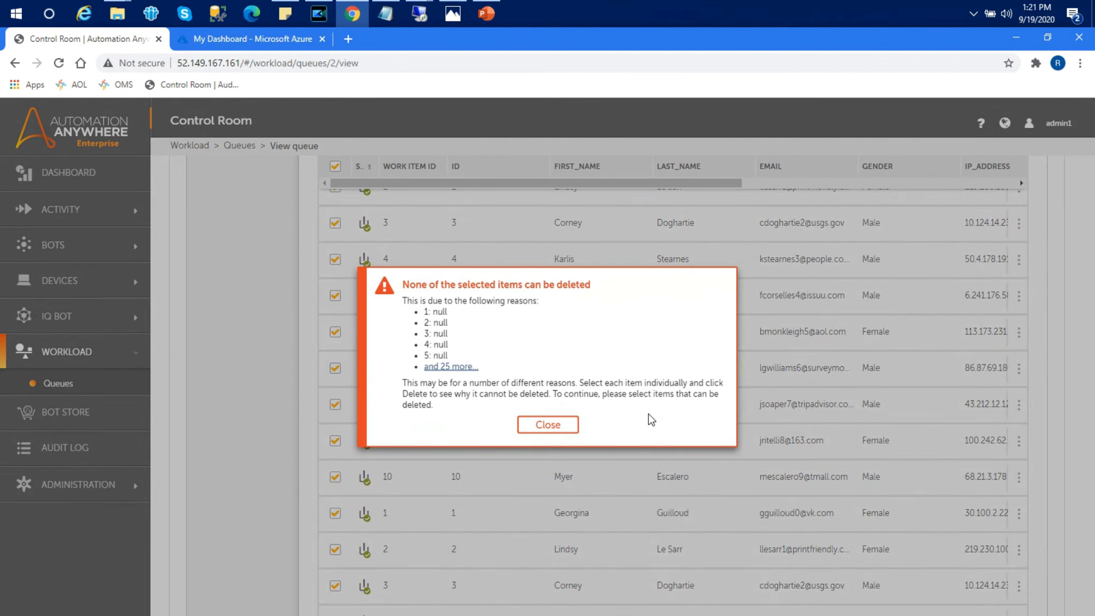
pyautogui.click(543, 424)
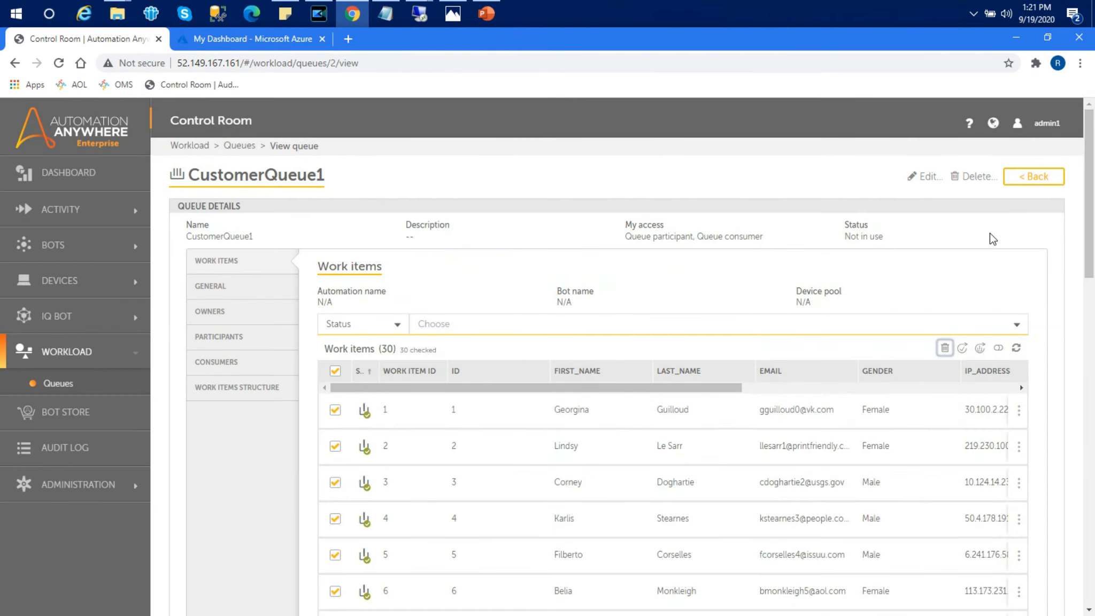
pyautogui.click(1030, 177)
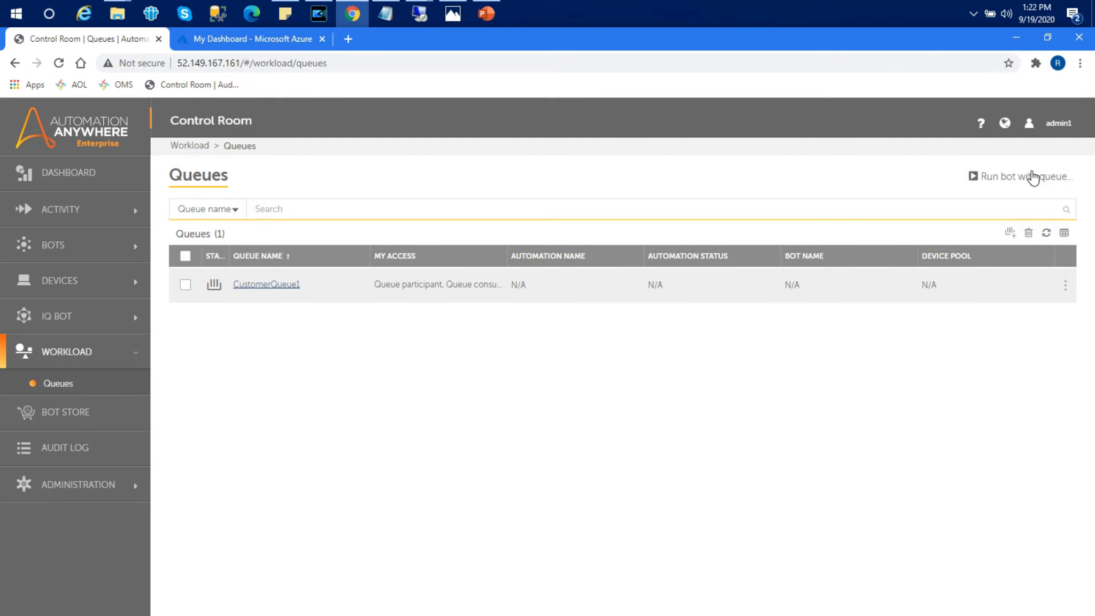
# Step: Start a queue run and choose DataReadFromCustomerQueue as the bot
pyautogui.click(1031, 178)
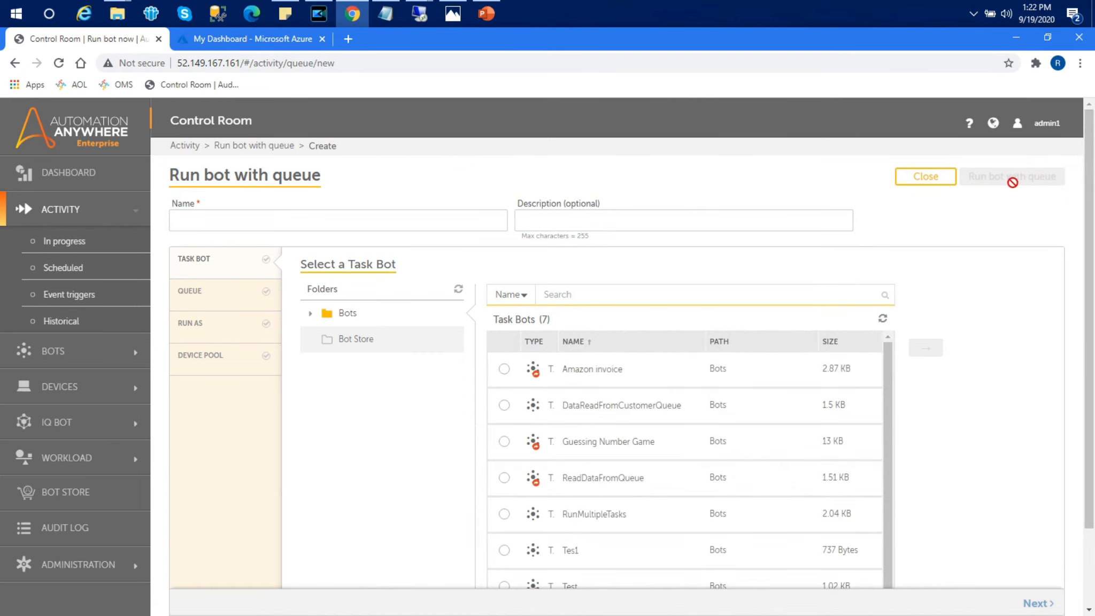
pyautogui.click(504, 404)
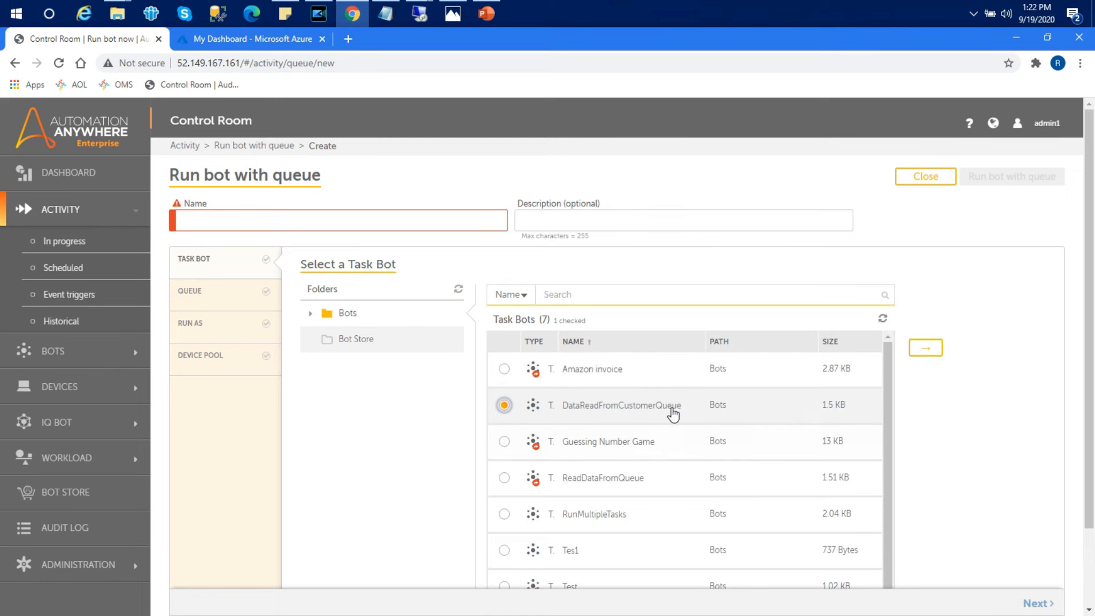
pyautogui.click(930, 353)
pyautogui.moveTo(1088, 346); pyautogui.dragTo(1089, 480)
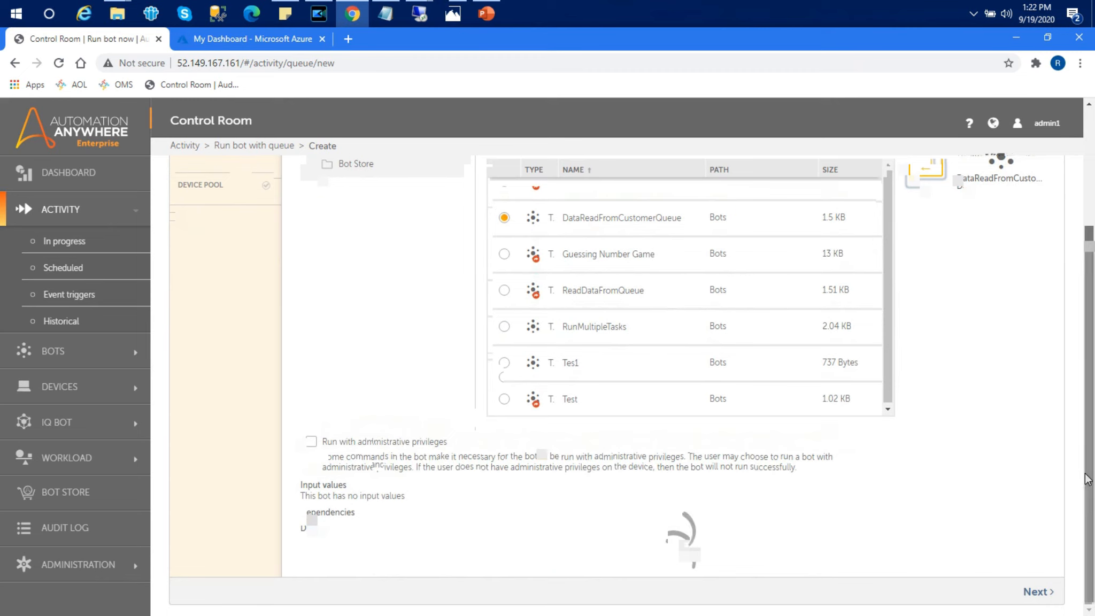
pyautogui.click(1036, 591)
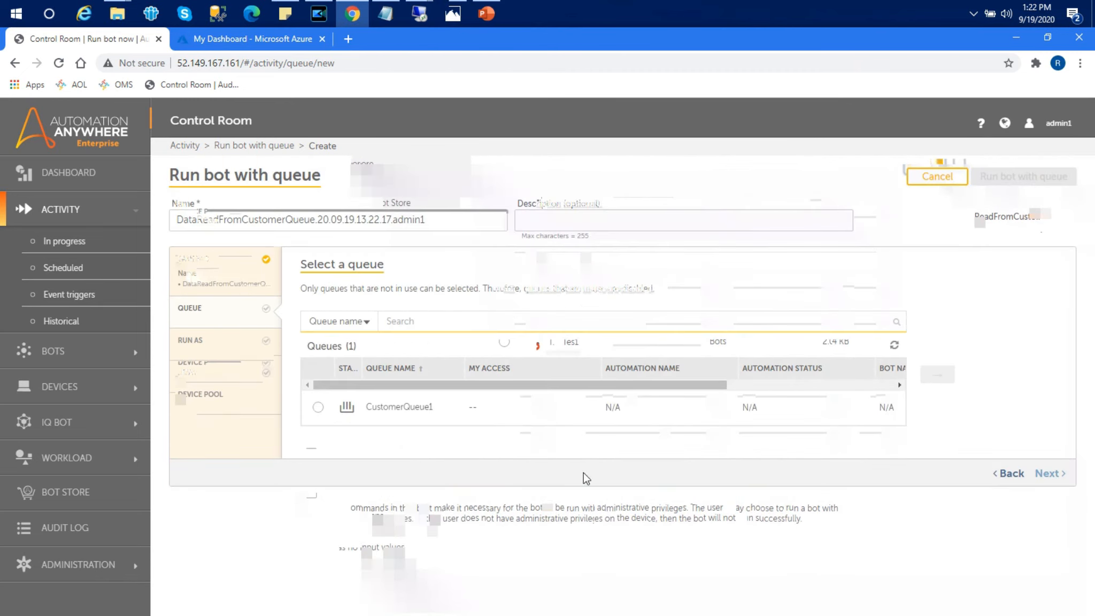
# Step: Select CustomerQueue1 as the queue and add both available bot runners
pyautogui.click(318, 407)
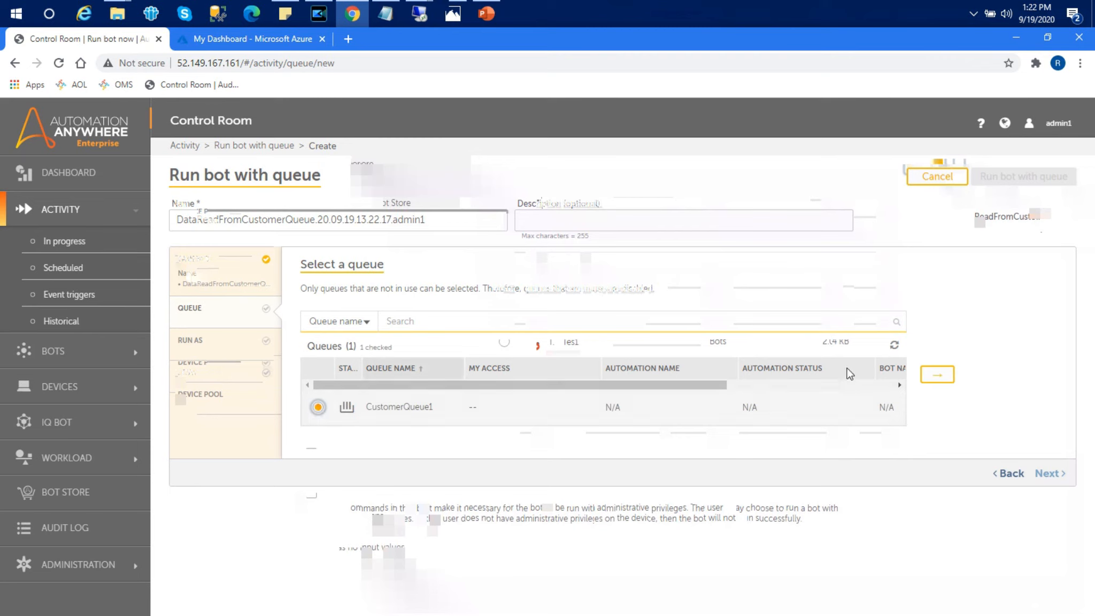
pyautogui.click(938, 375)
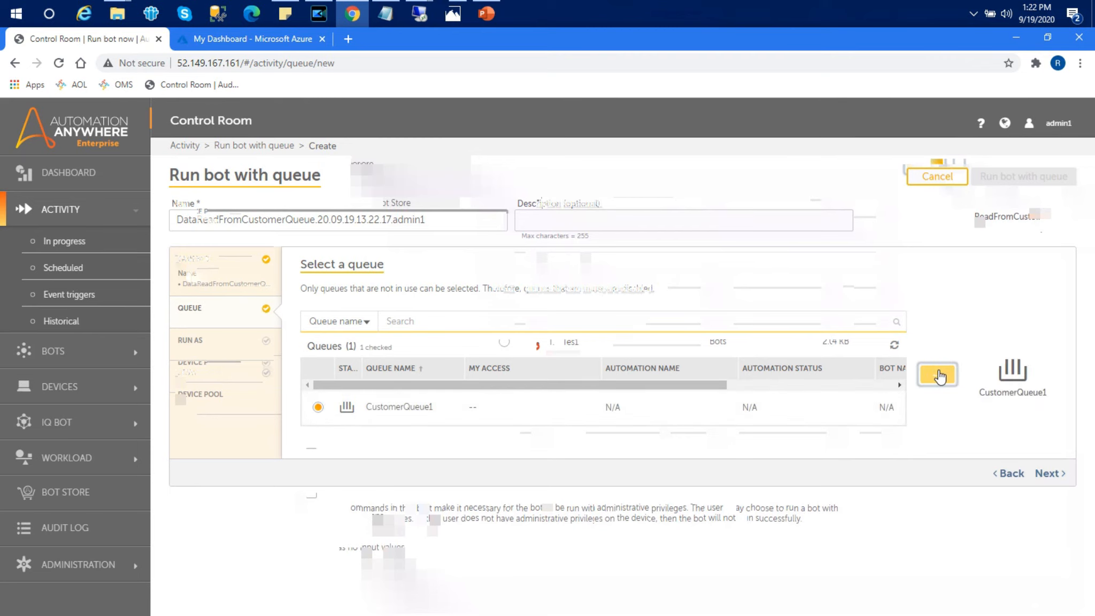
pyautogui.click(1050, 474)
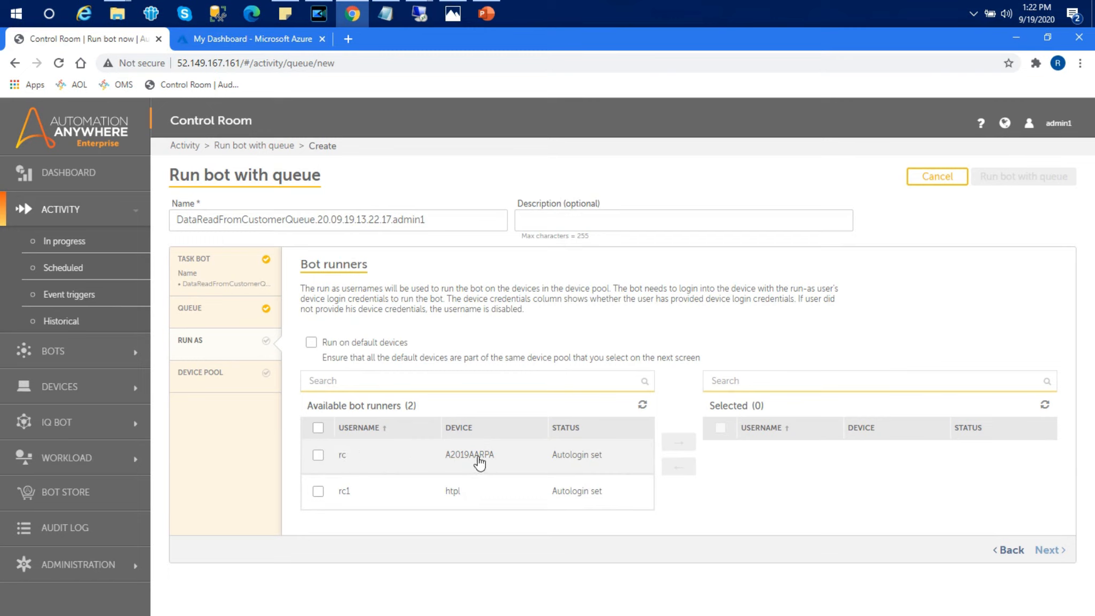
pyautogui.click(318, 427)
pyautogui.click(677, 442)
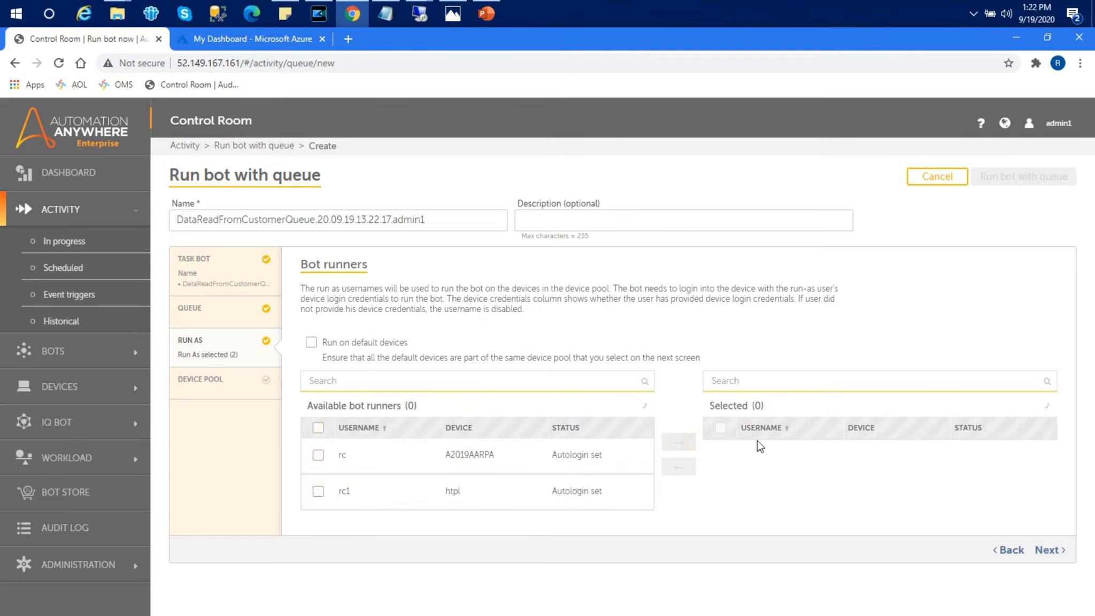
pyautogui.click(1049, 550)
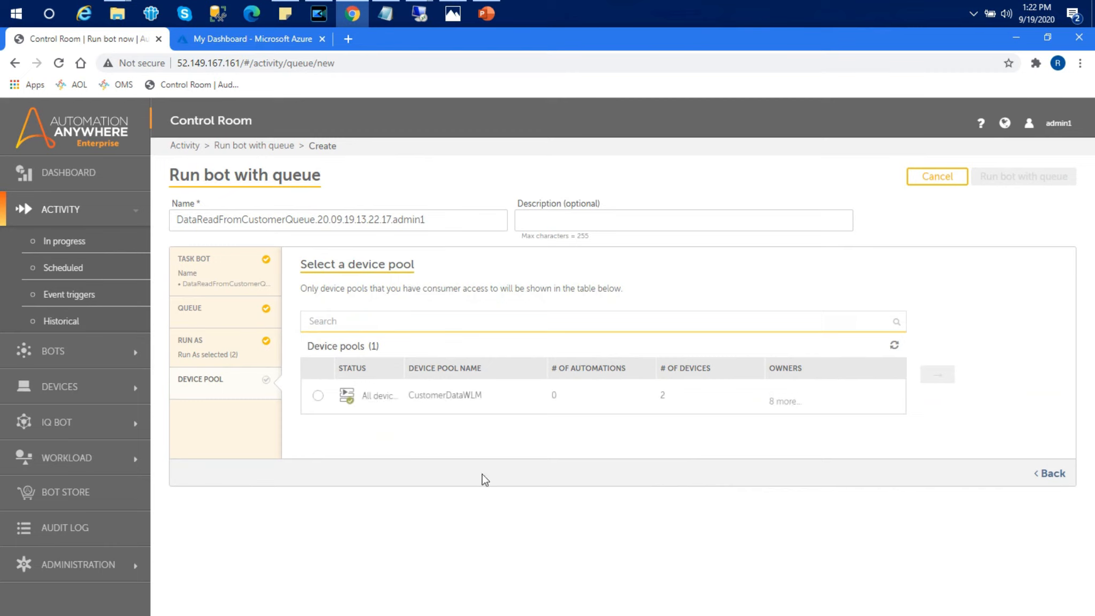
# Step: Choose the CustomerDataWLM device pool and run the bot with the queue
pyautogui.click(318, 396)
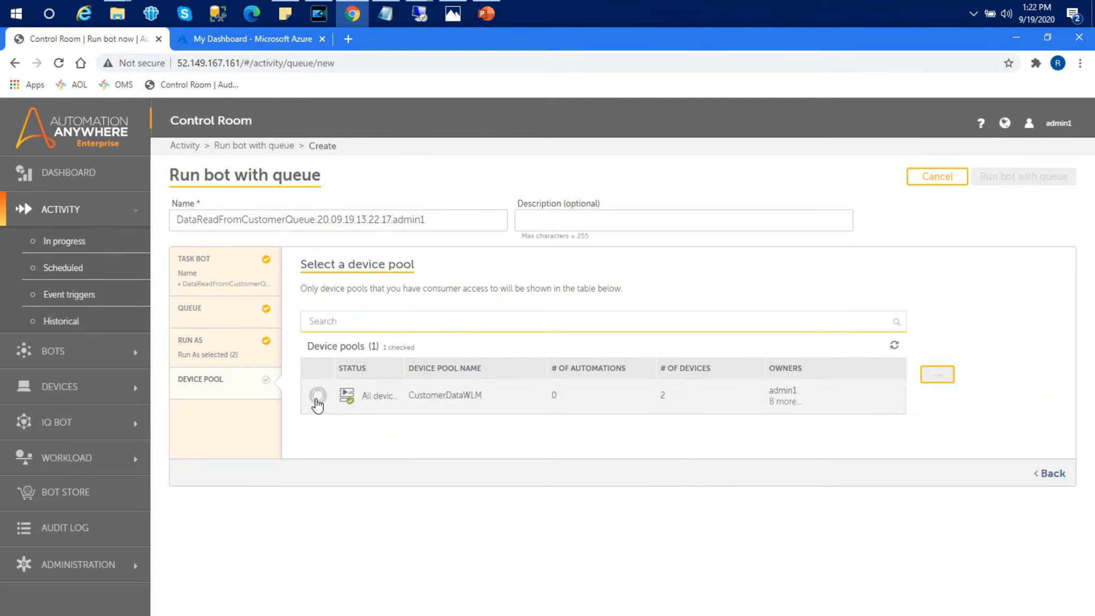
pyautogui.click(932, 383)
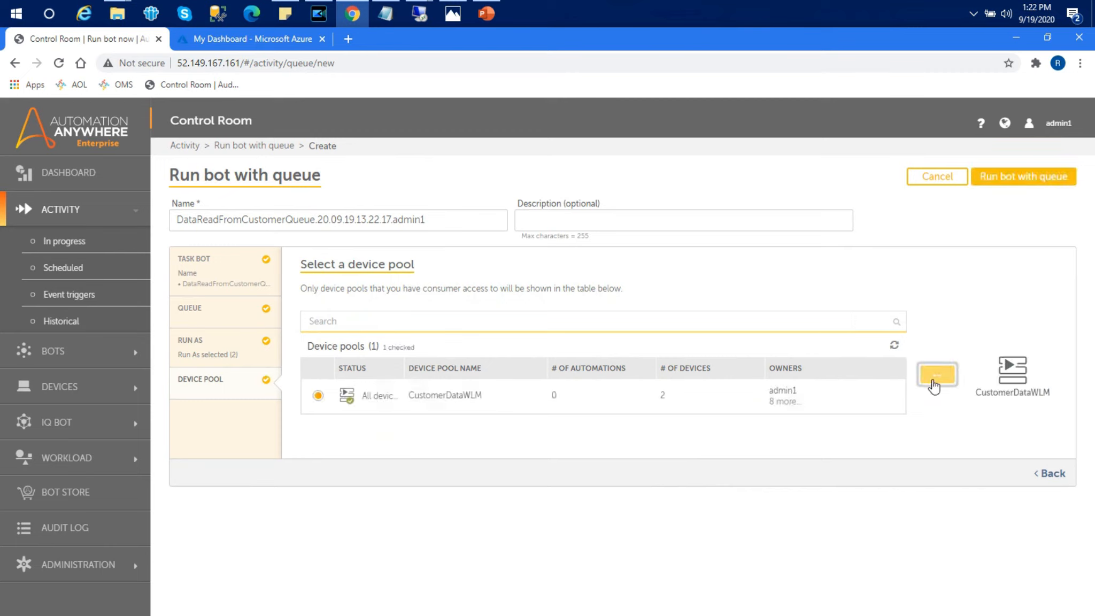
pyautogui.rightClick(1027, 182)
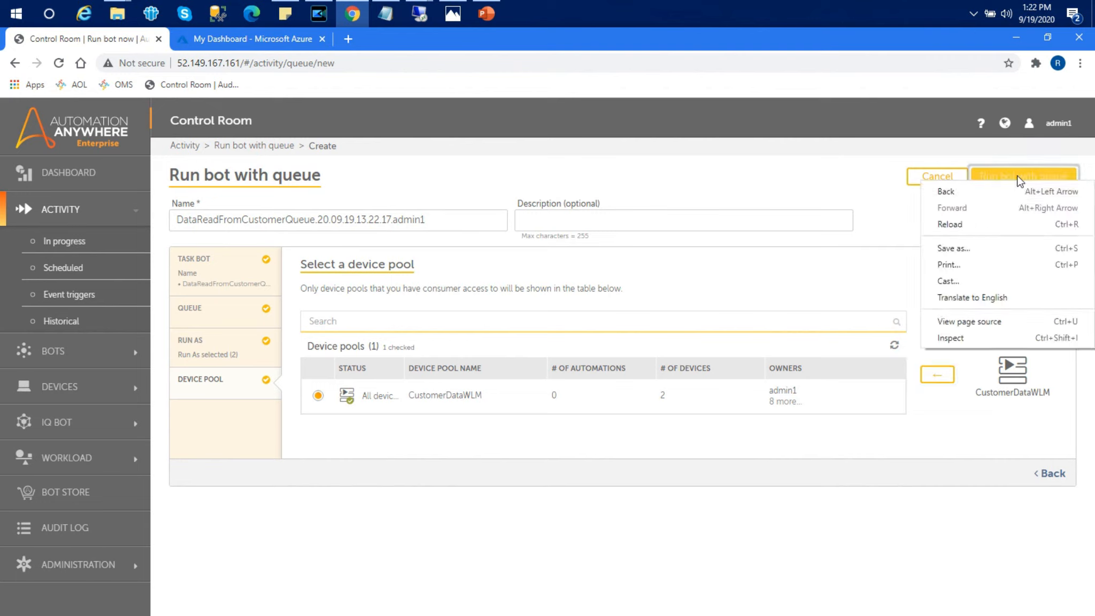
pyautogui.rightClick(1021, 174)
pyautogui.click(782, 308)
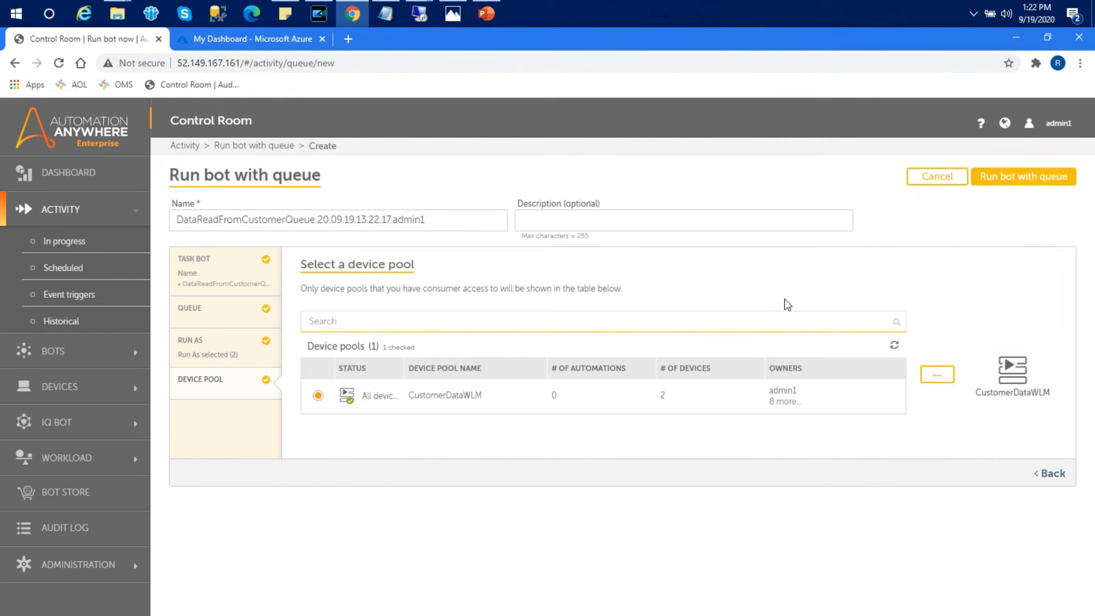
pyautogui.click(997, 178)
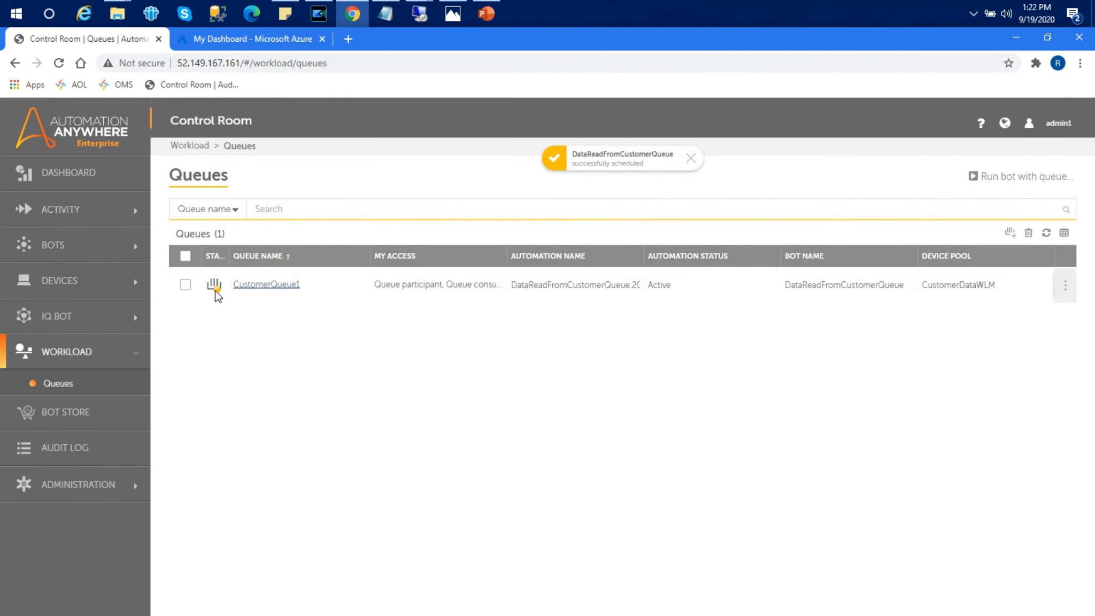
pyautogui.moveTo(215, 290)
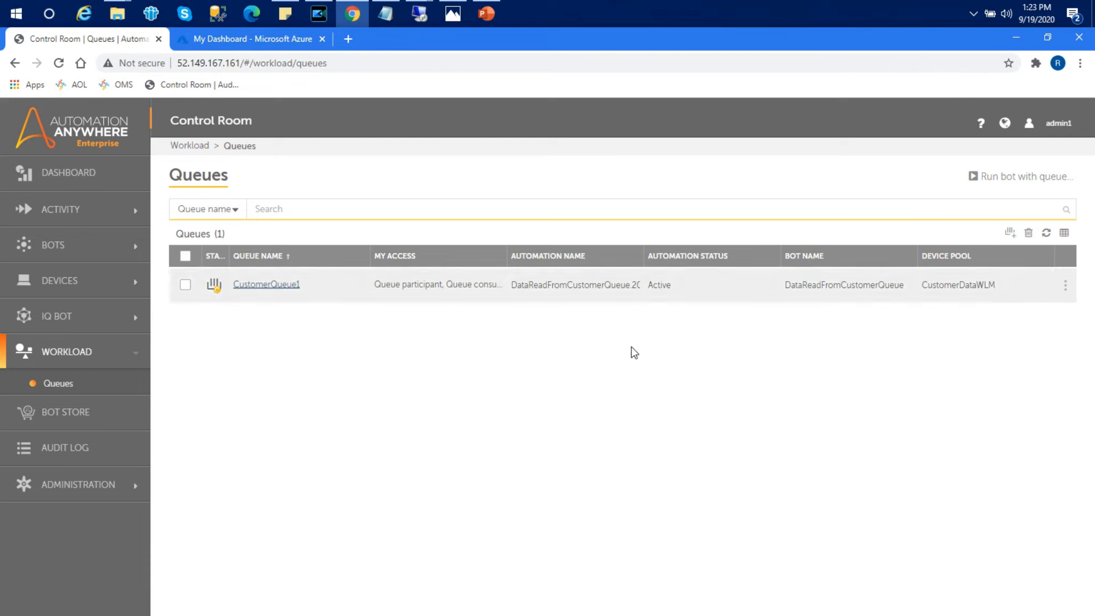
pyautogui.moveTo(1044, 289)
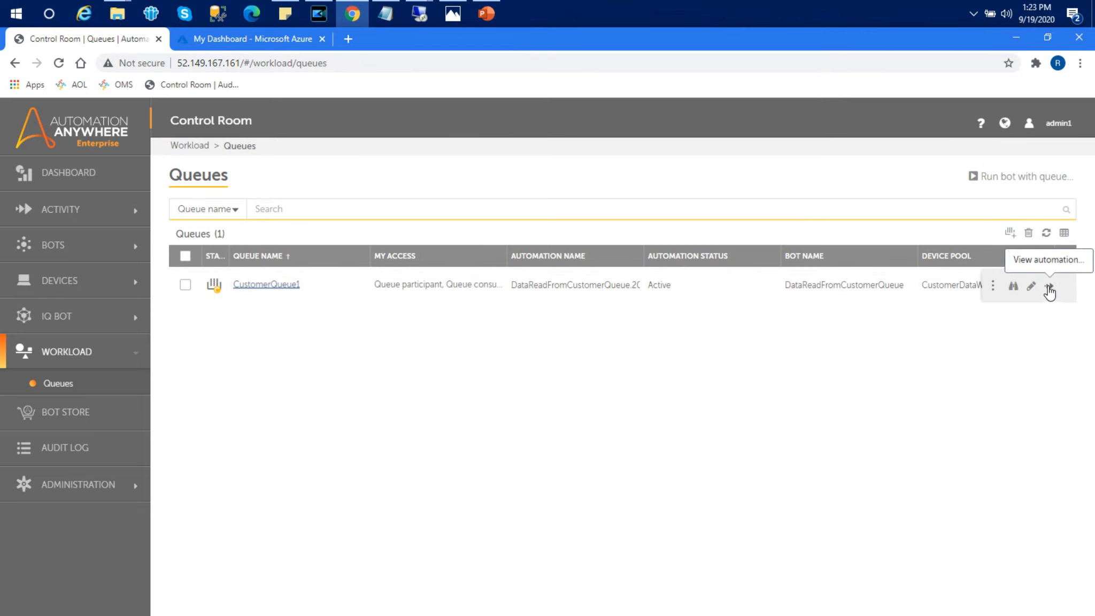
pyautogui.click(1048, 287)
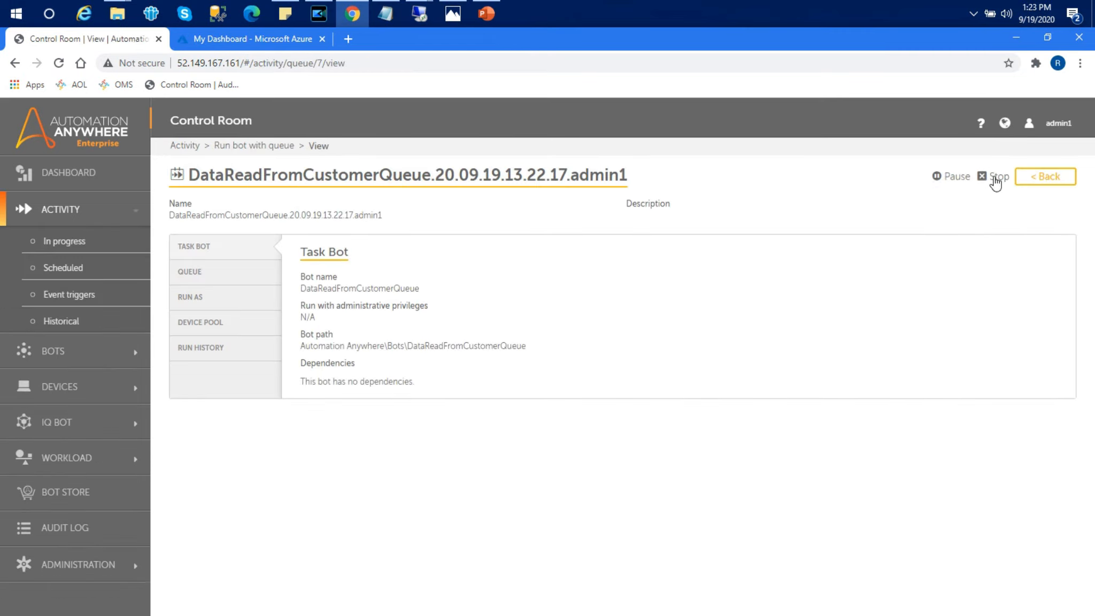
pyautogui.click(1031, 182)
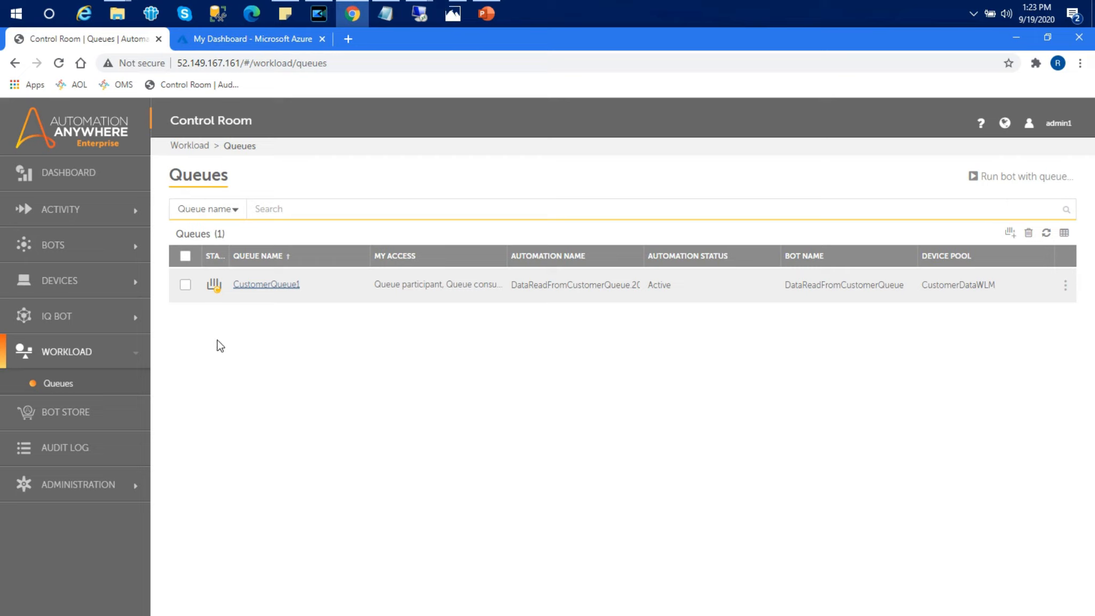
pyautogui.click(1061, 137)
# Step: Log out of admin and sign in as the second bot creator, retrying after a rejected attempt
pyautogui.click(990, 230)
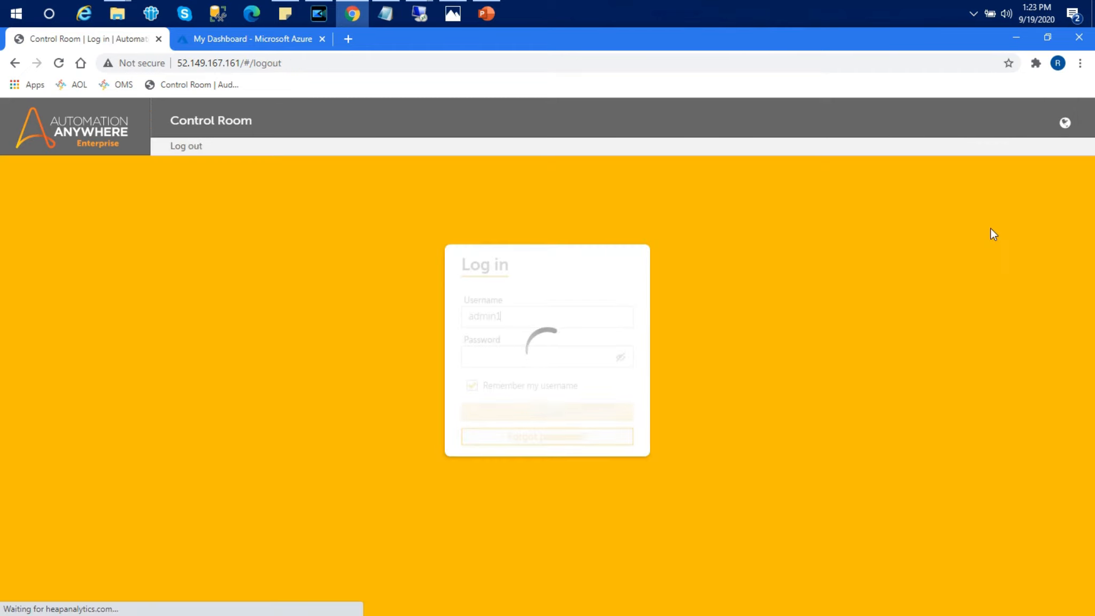
pyautogui.moveTo(562, 311); pyautogui.dragTo(410, 302)
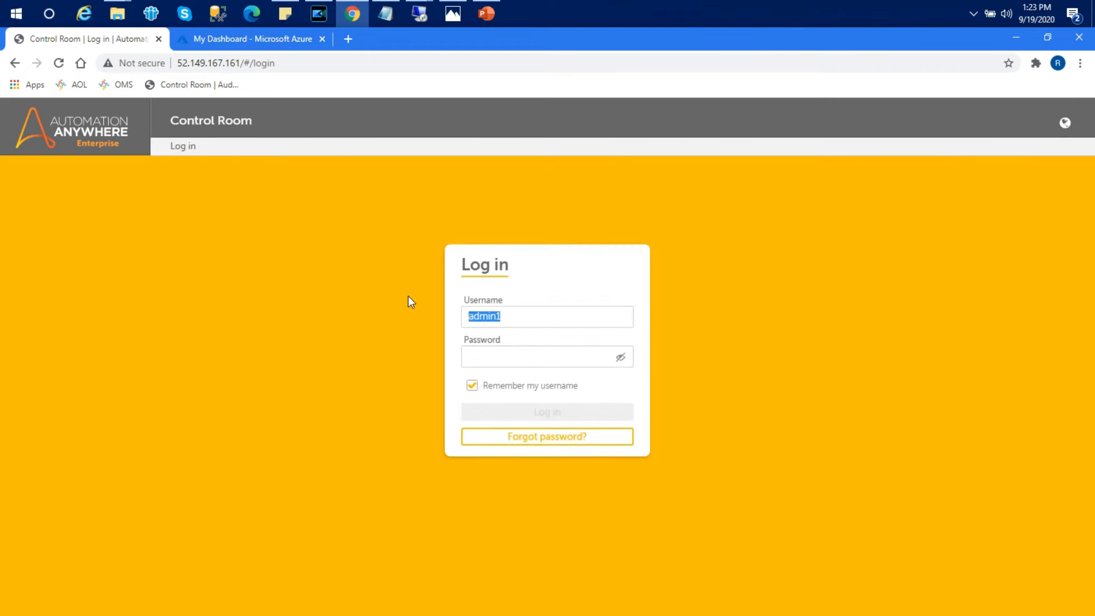
pyautogui.write('botcreator2')
pyautogui.click(516, 357)
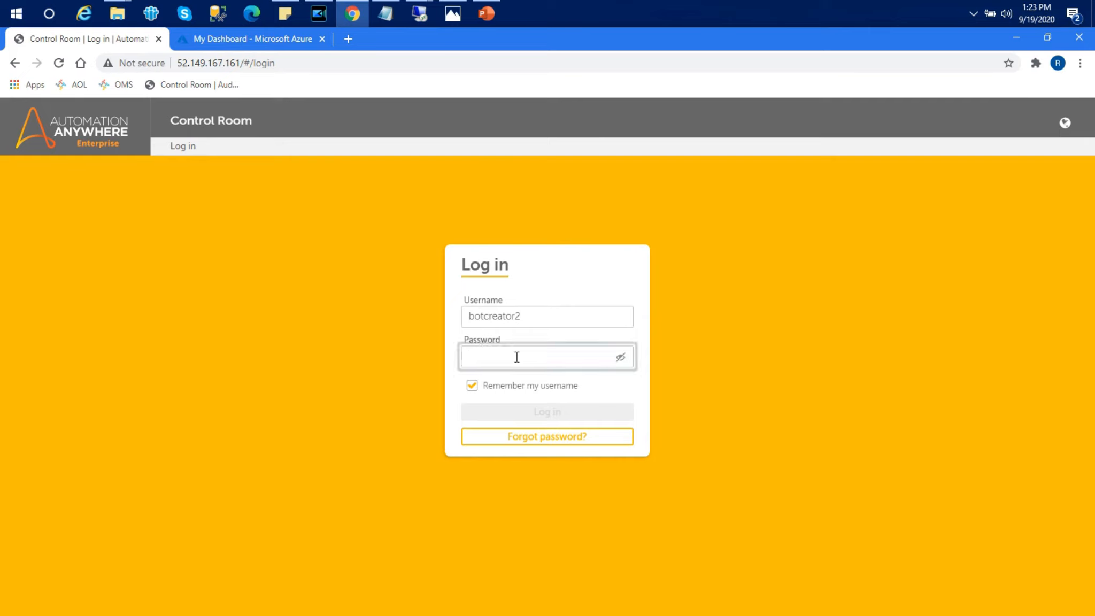
pyautogui.write('••')
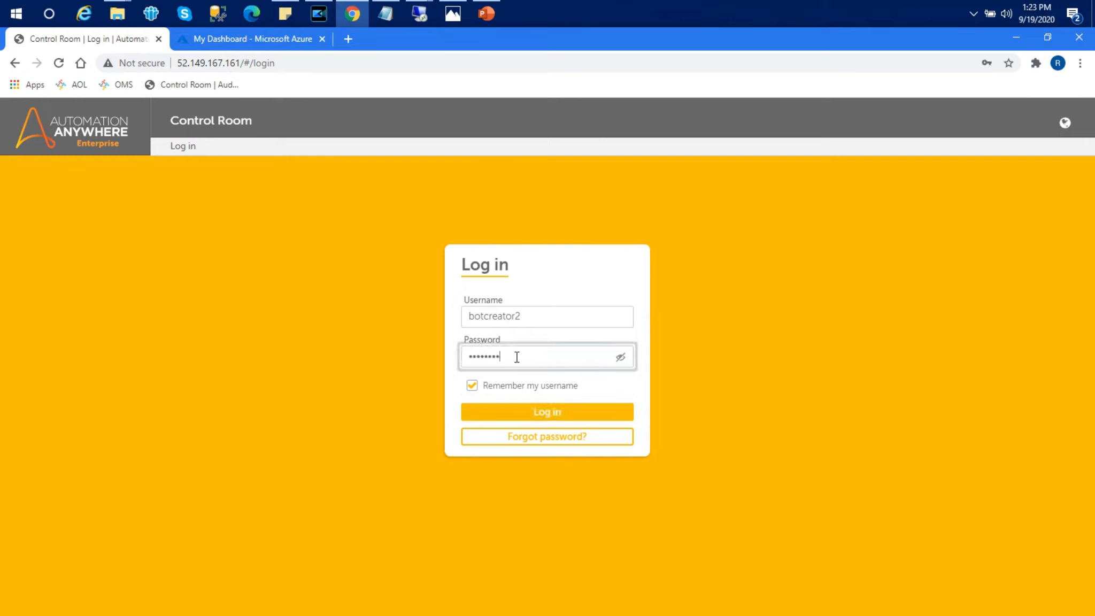
pyautogui.press('Return')
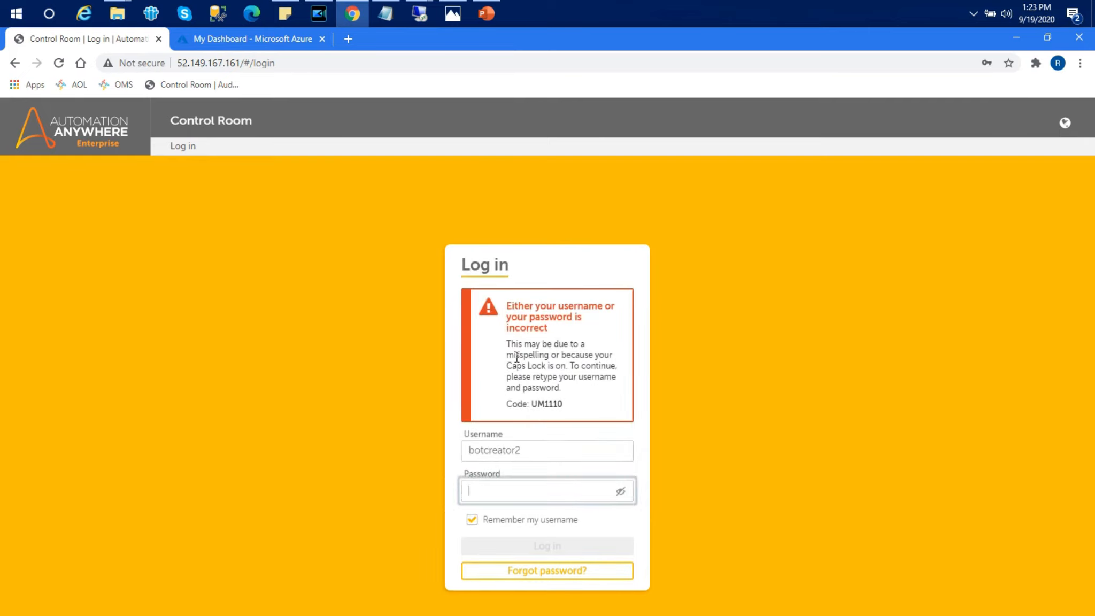
pyautogui.write('•••••')
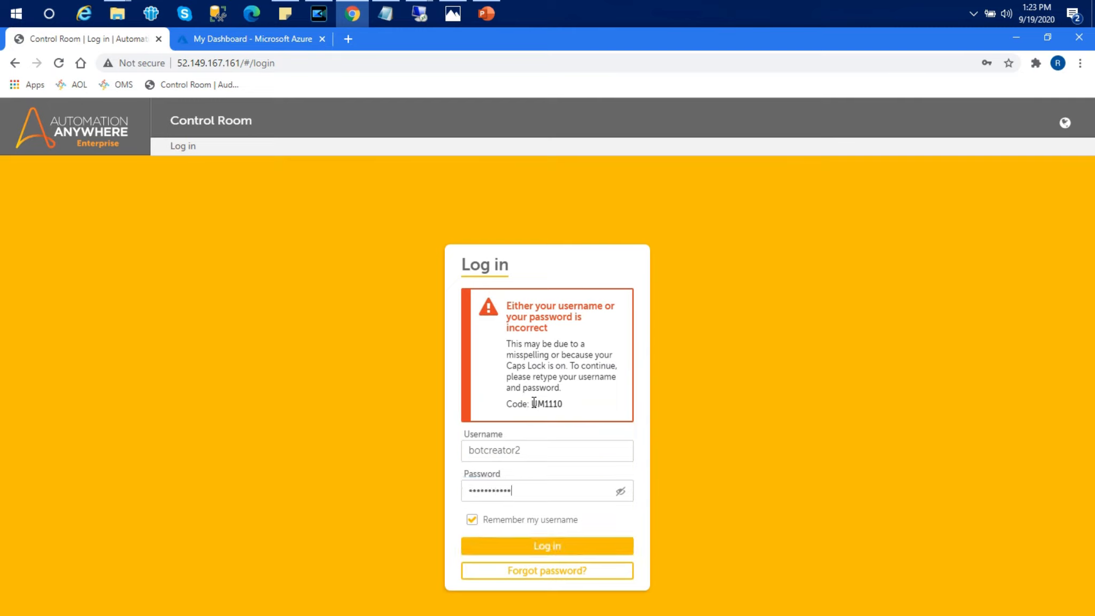
pyautogui.press('Return')
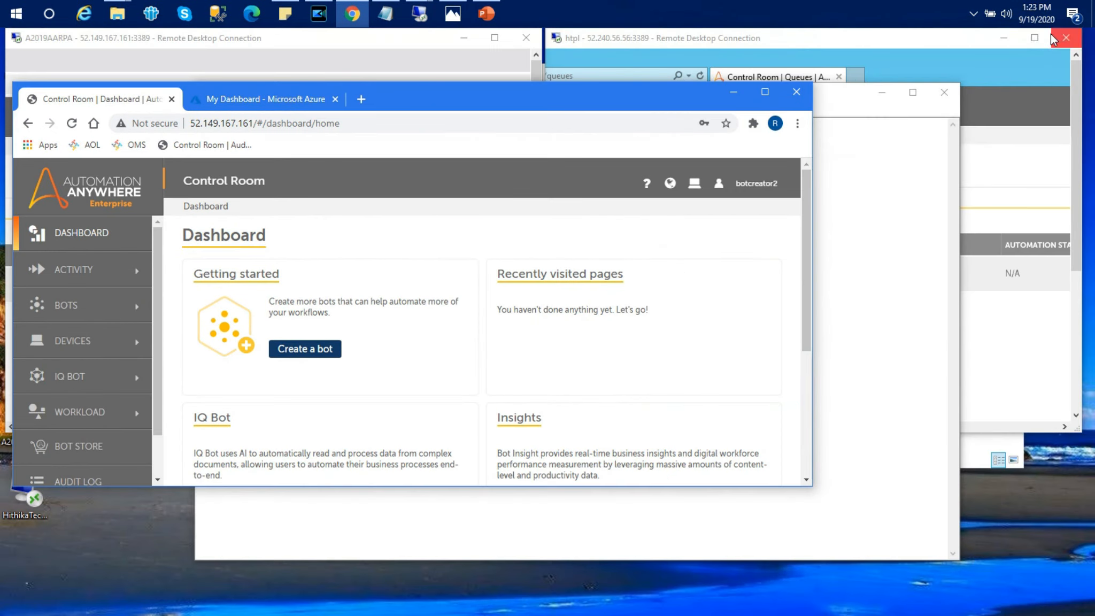
# Step: Resize the browser, then restore the htpl and A2019AARPA remote desktop sessions from the desktop
pyautogui.click(1047, 36)
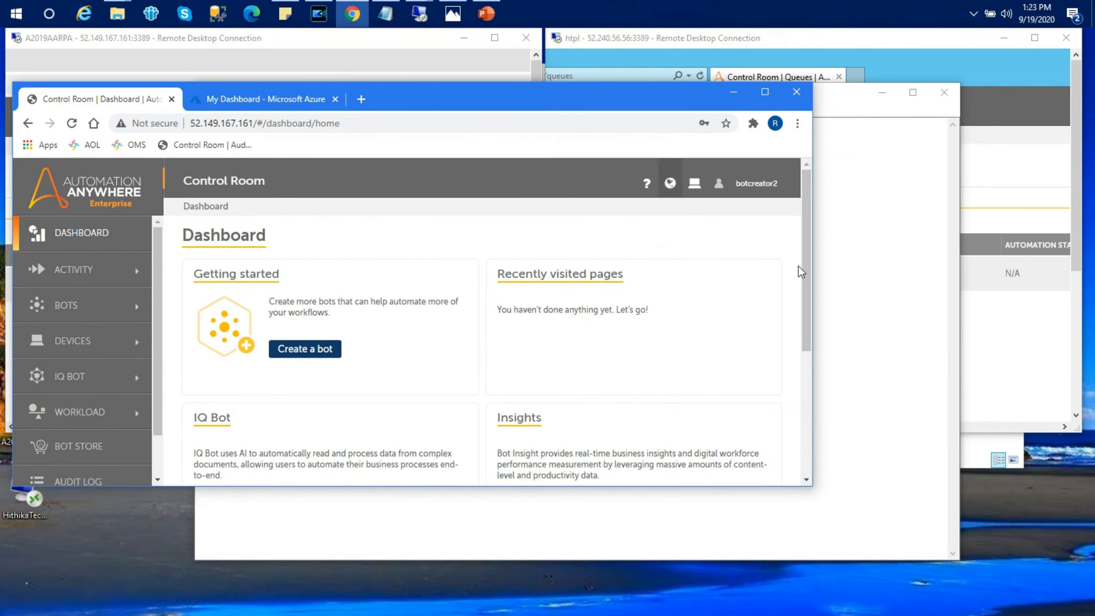
pyautogui.moveTo(816, 299); pyautogui.dragTo(1075, 276)
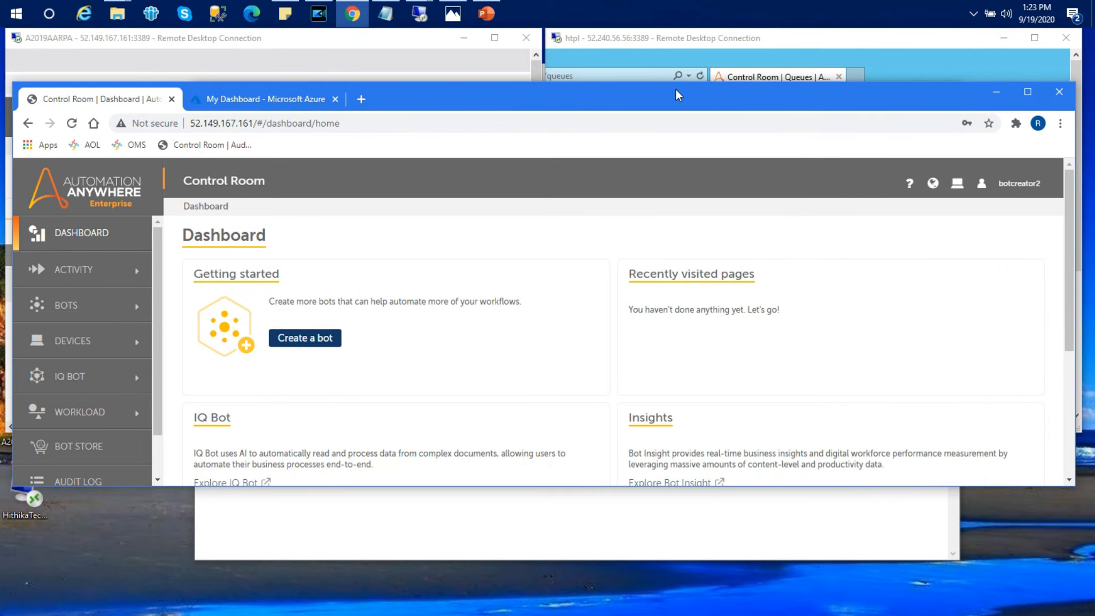
pyautogui.moveTo(672, 83); pyautogui.dragTo(667, 158)
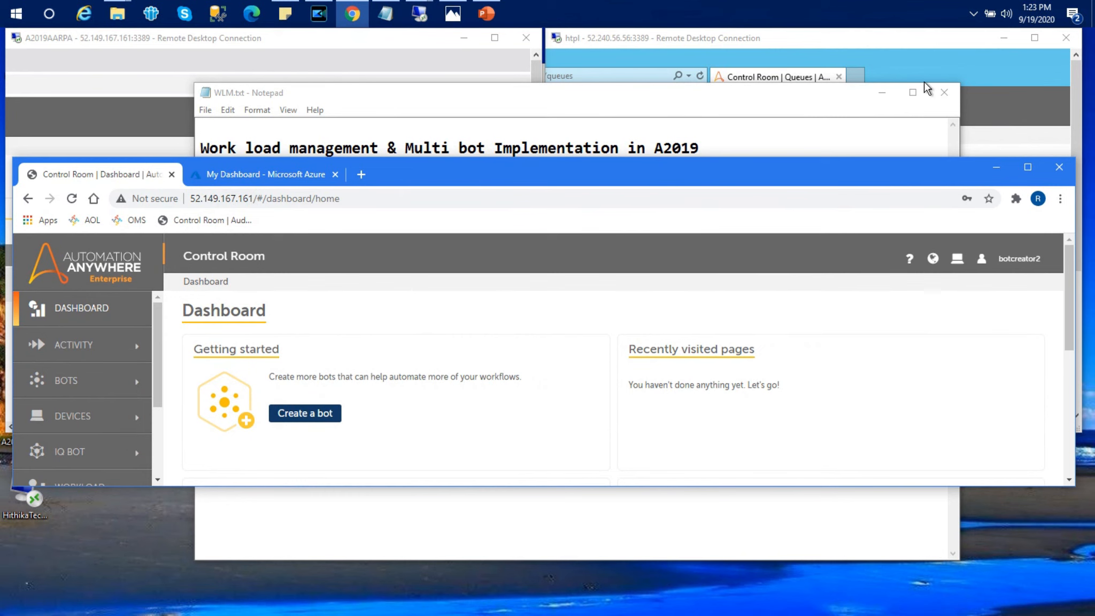
pyautogui.press('super+d')
pyautogui.moveTo(421, 16)
pyautogui.click(390, 51)
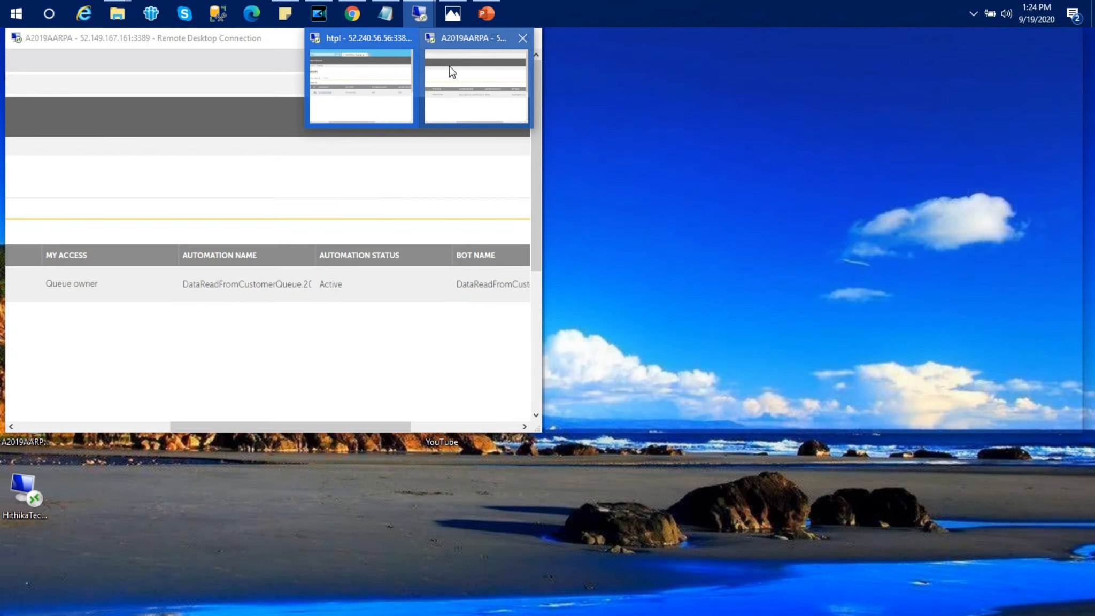
pyautogui.click(449, 66)
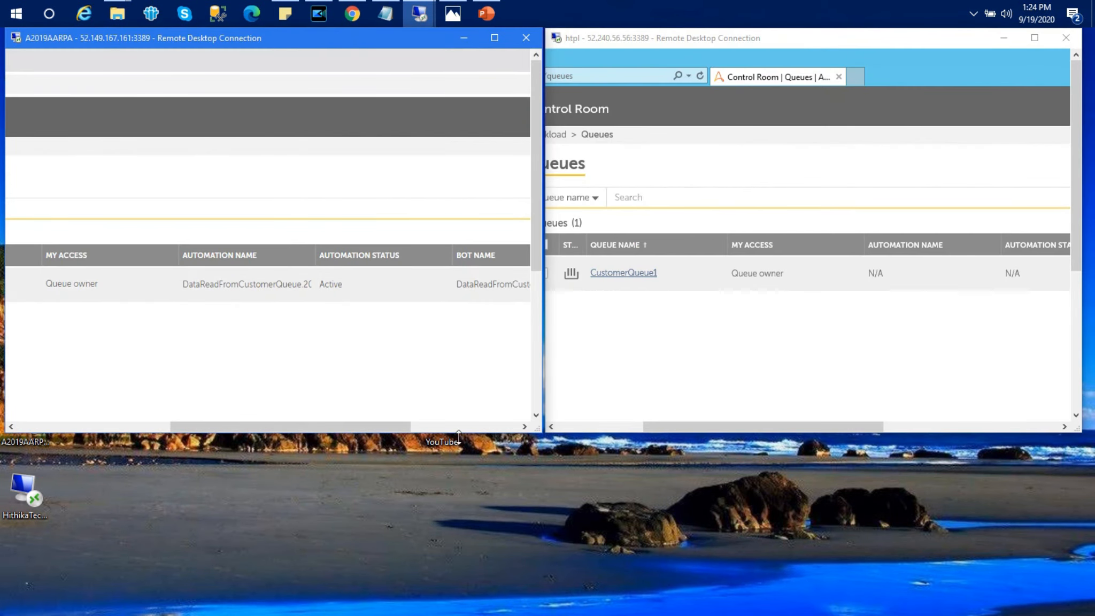
# Step: Bring the Control Room browser back and place it lower so both queue tables show
pyautogui.moveTo(716, 428); pyautogui.dragTo(760, 424)
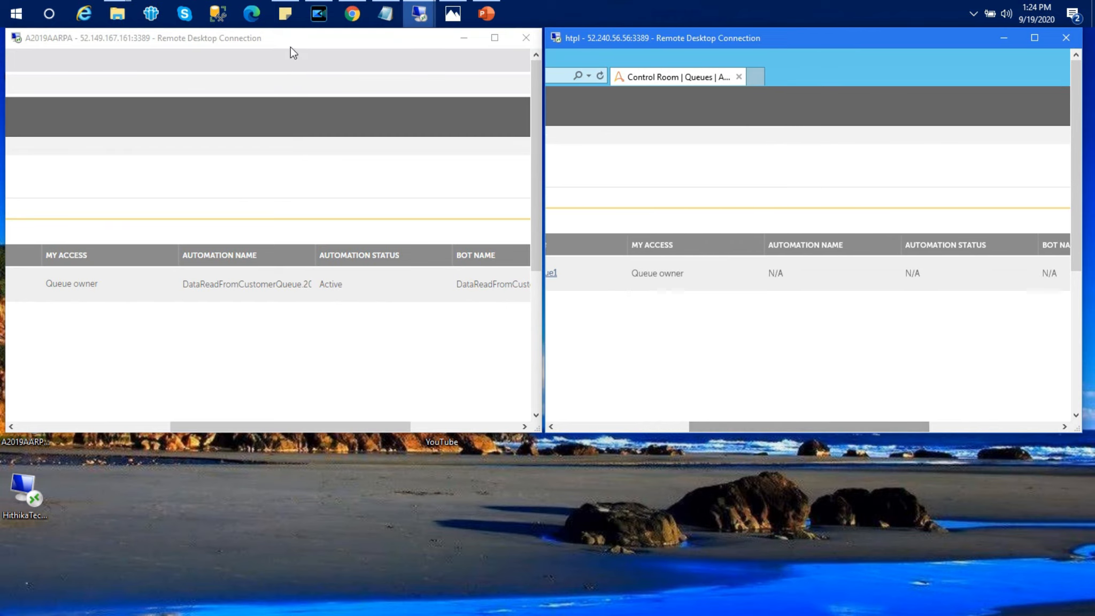
pyautogui.moveTo(352, 14)
pyautogui.click(350, 66)
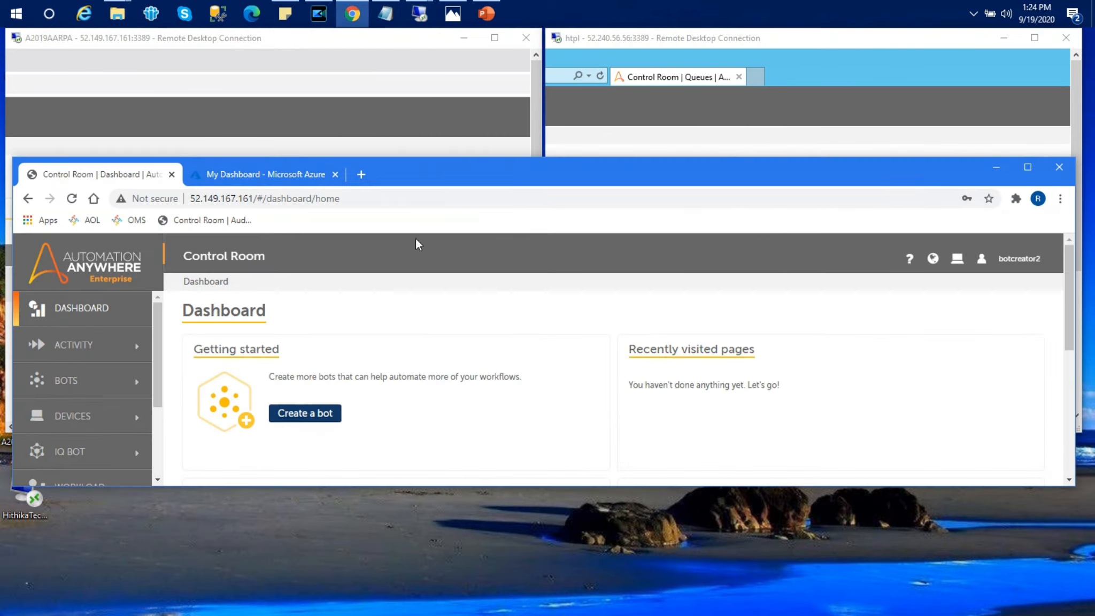
pyautogui.moveTo(456, 168); pyautogui.dragTo(474, 28)
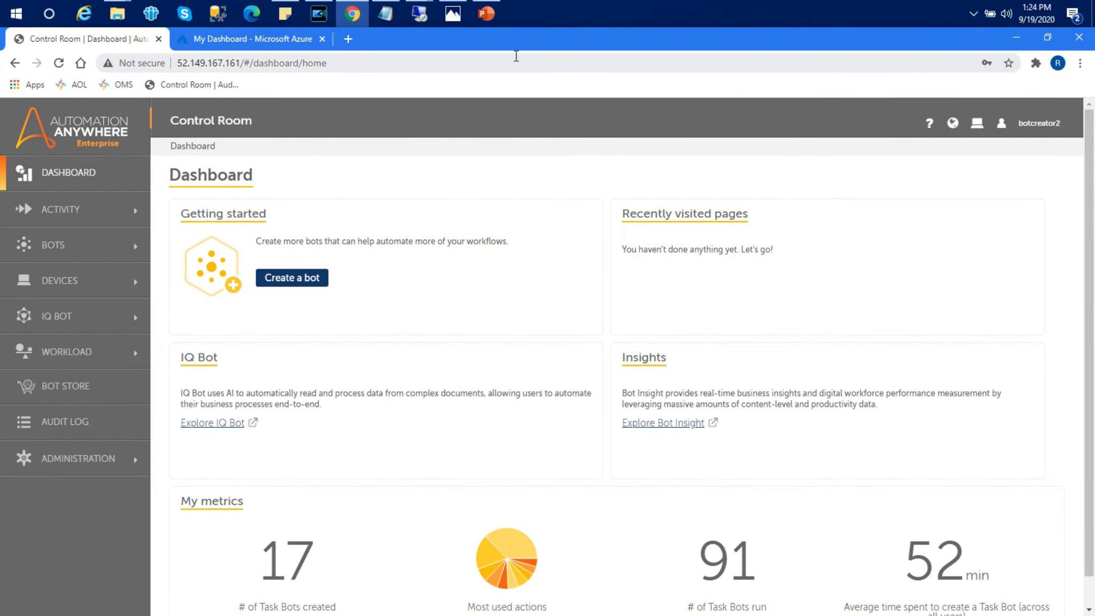
pyautogui.click(1047, 37)
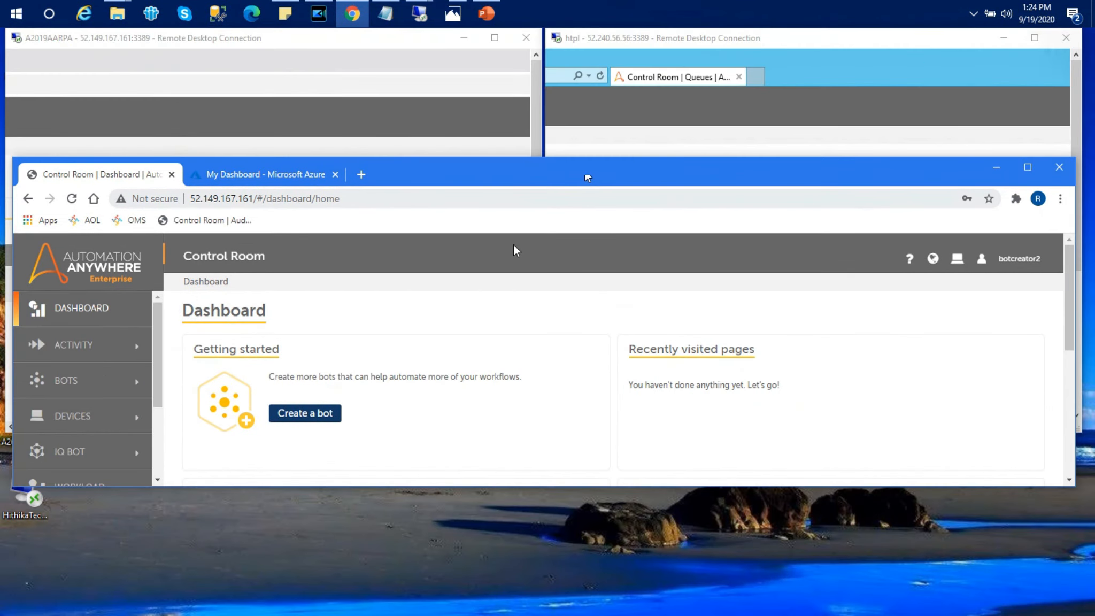
pyautogui.moveTo(433, 176); pyautogui.dragTo(436, 285)
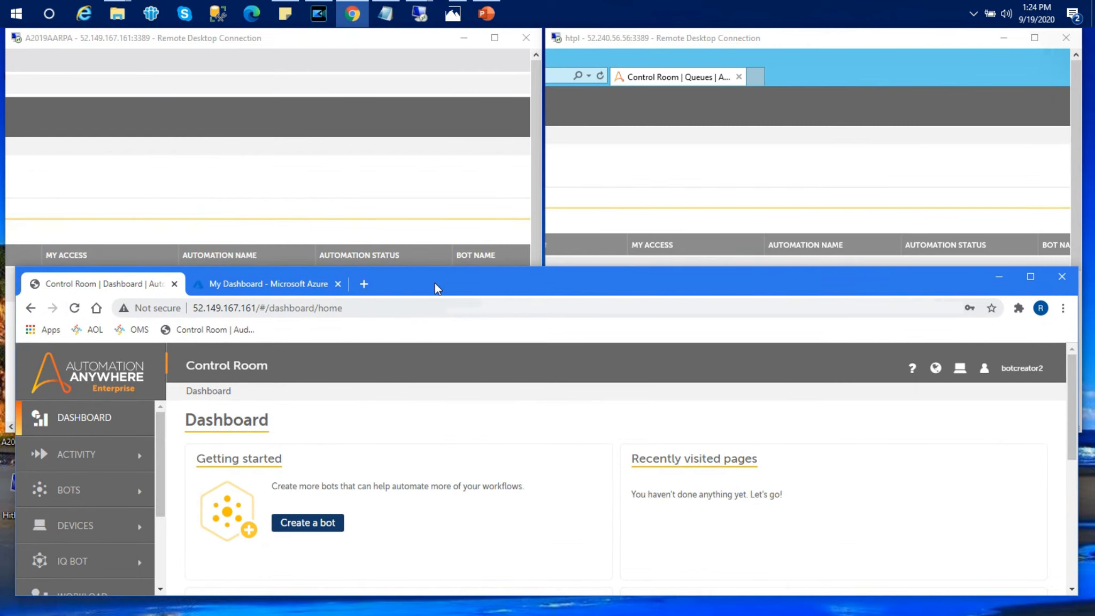
# Step: Go to Bots > My bots and scroll the Private bot list
pyautogui.click(62, 489)
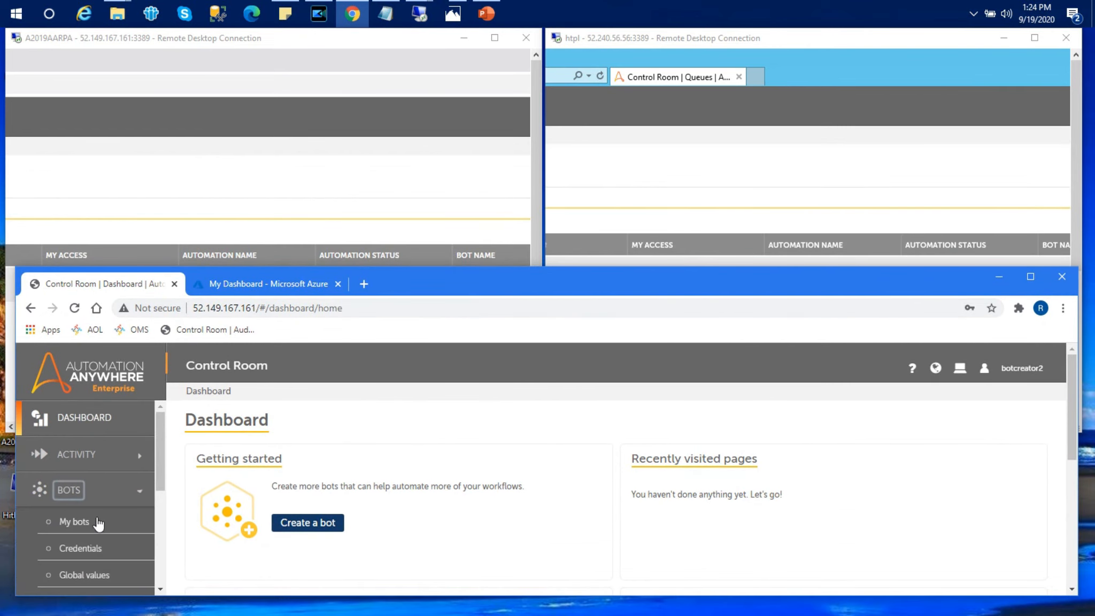
pyautogui.click(81, 528)
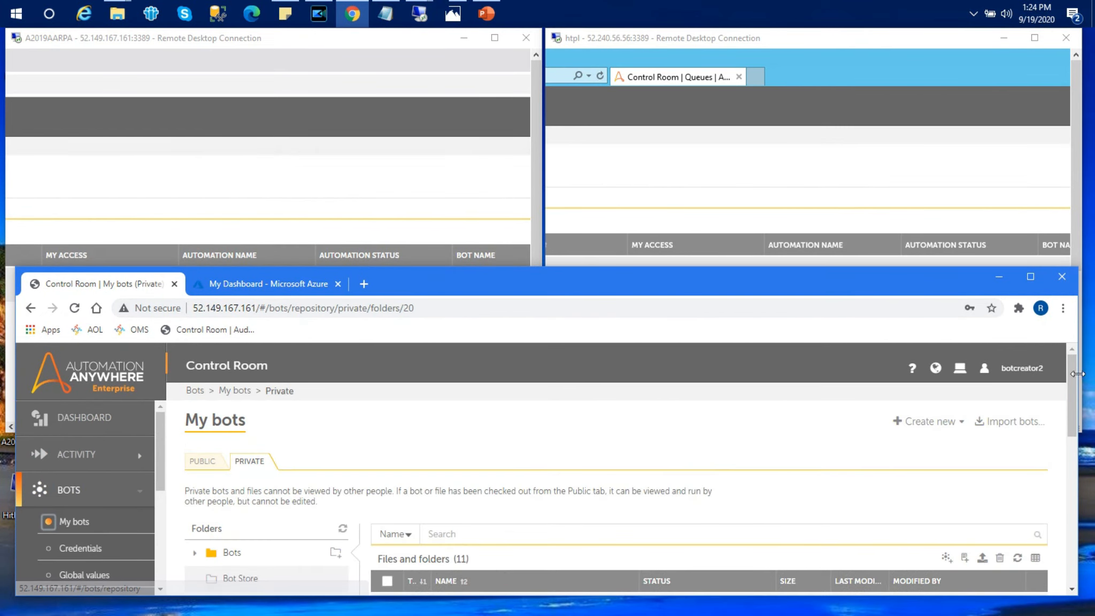
pyautogui.moveTo(1074, 383); pyautogui.dragTo(1076, 430)
# Step: Open DataPublish2CustomerQueue for editing and move the browser down to reveal the runner sessions
pyautogui.click(490, 538)
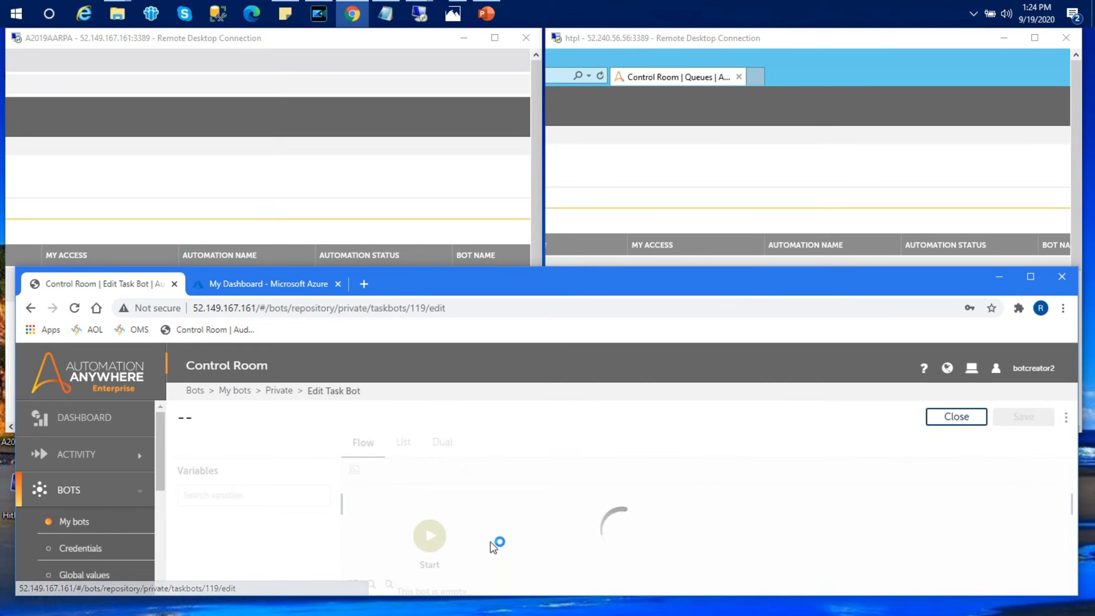
pyautogui.rightClick(878, 279)
pyautogui.click(831, 280)
pyautogui.moveTo(831, 280); pyautogui.dragTo(823, 454)
# Step: Run DataPublish2CustomerQueue and close the 'Your bot has run successfully!' message
pyautogui.click(785, 583)
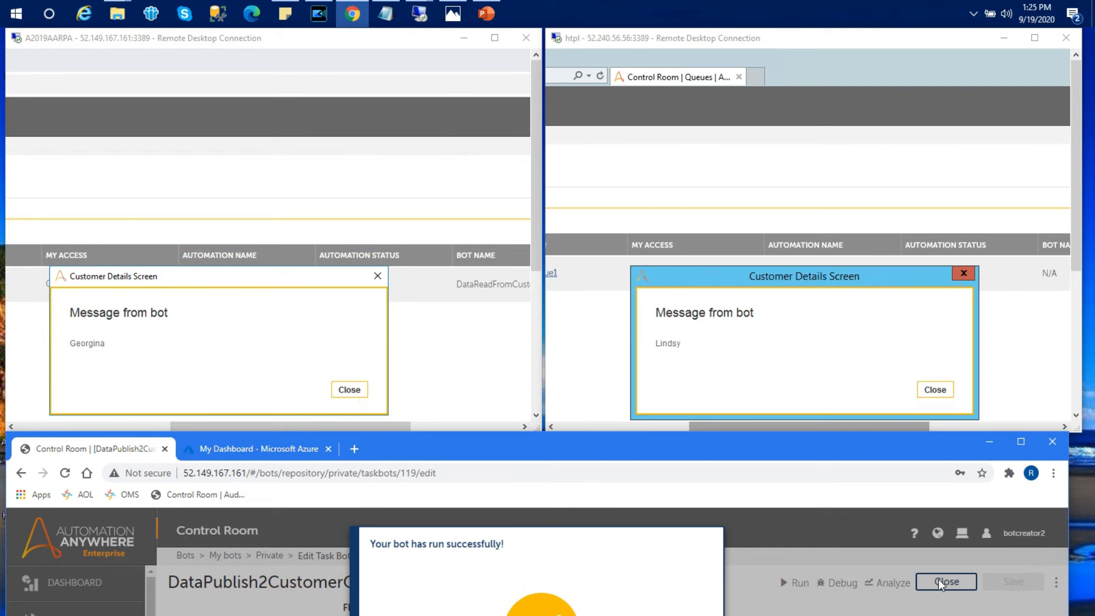
pyautogui.click(1020, 441)
pyautogui.click(540, 447)
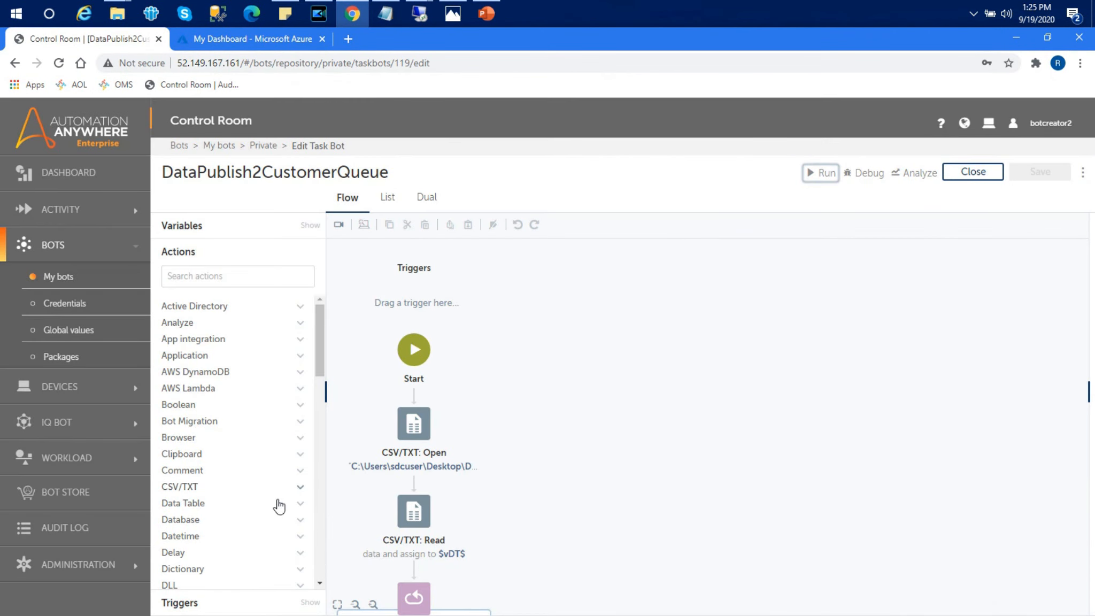
# Step: View the 40 work items in CustomerQueue1 under Workload > Queues
pyautogui.click(75, 458)
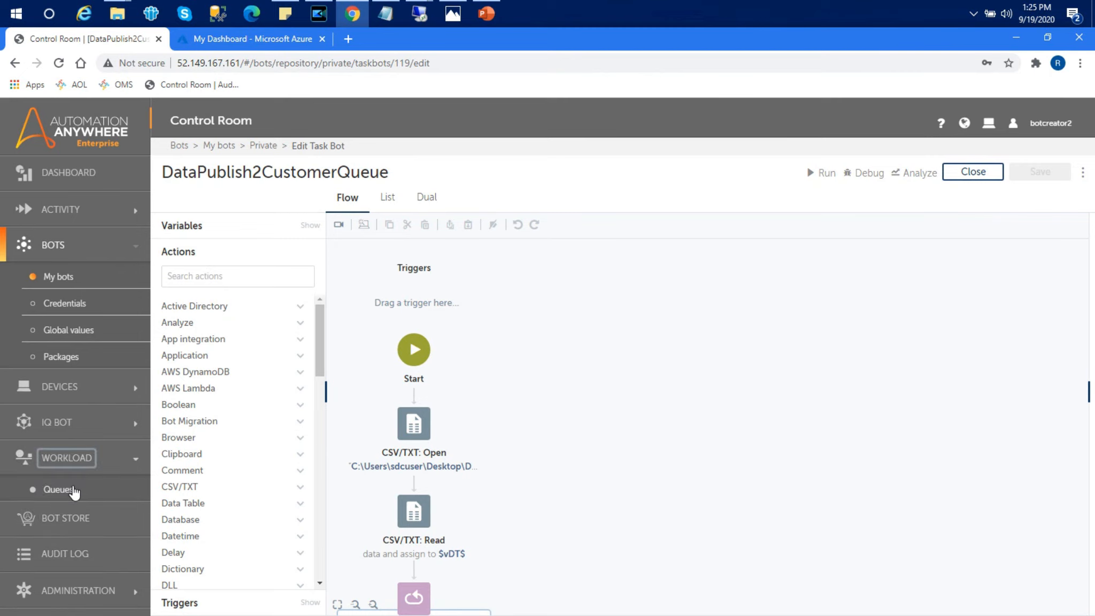
pyautogui.click(59, 488)
pyautogui.moveTo(1068, 285)
pyautogui.click(1013, 285)
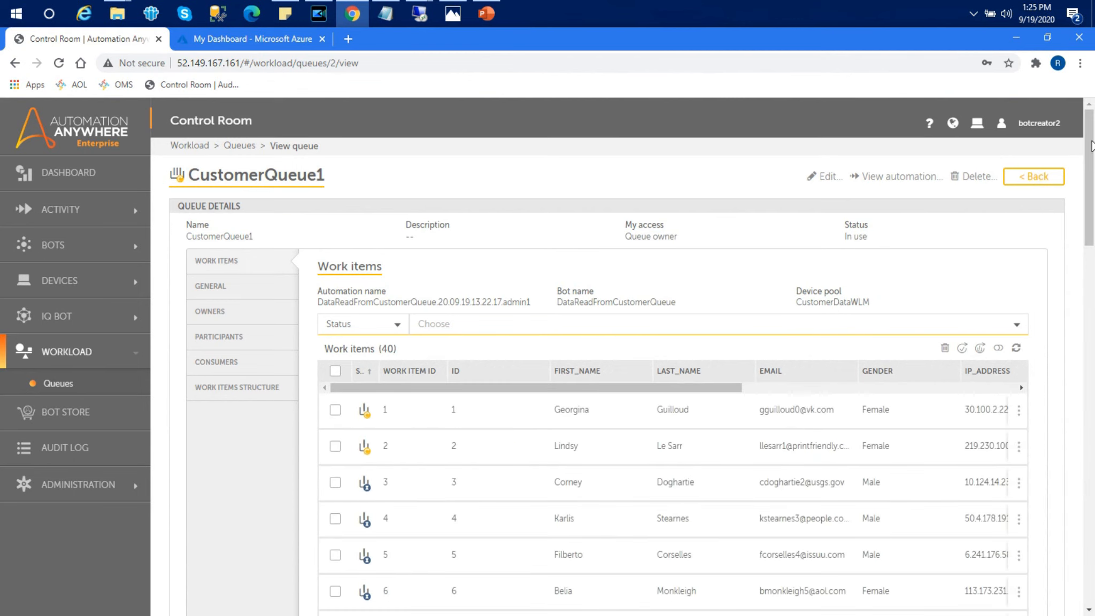
# Step: Reposition the browser, then minimize it so both runner sessions are visible
pyautogui.click(1047, 37)
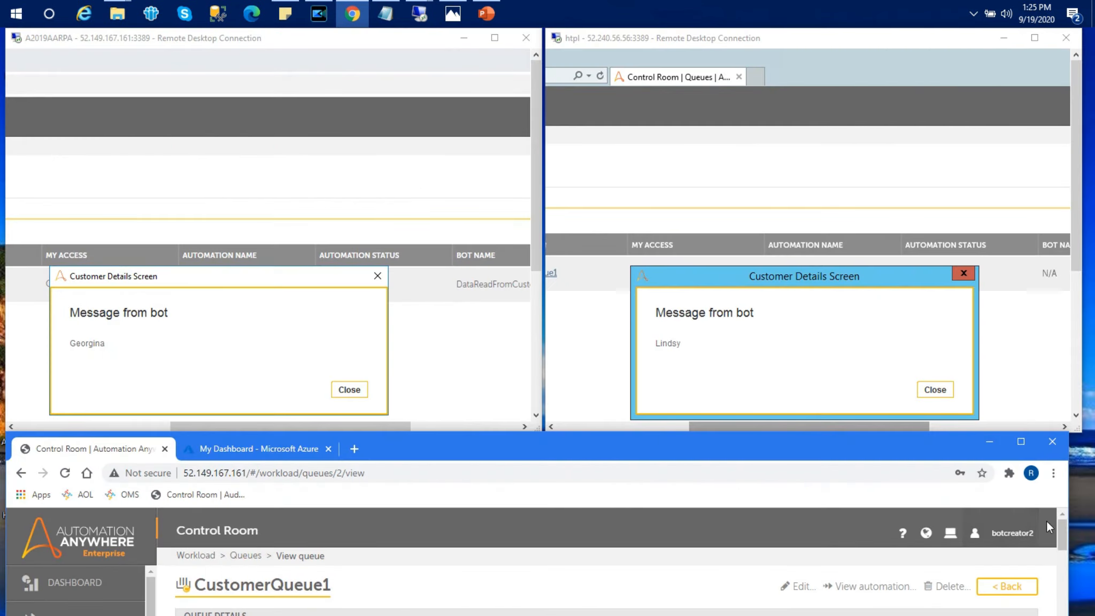
pyautogui.moveTo(1059, 529); pyautogui.dragTo(1061, 550)
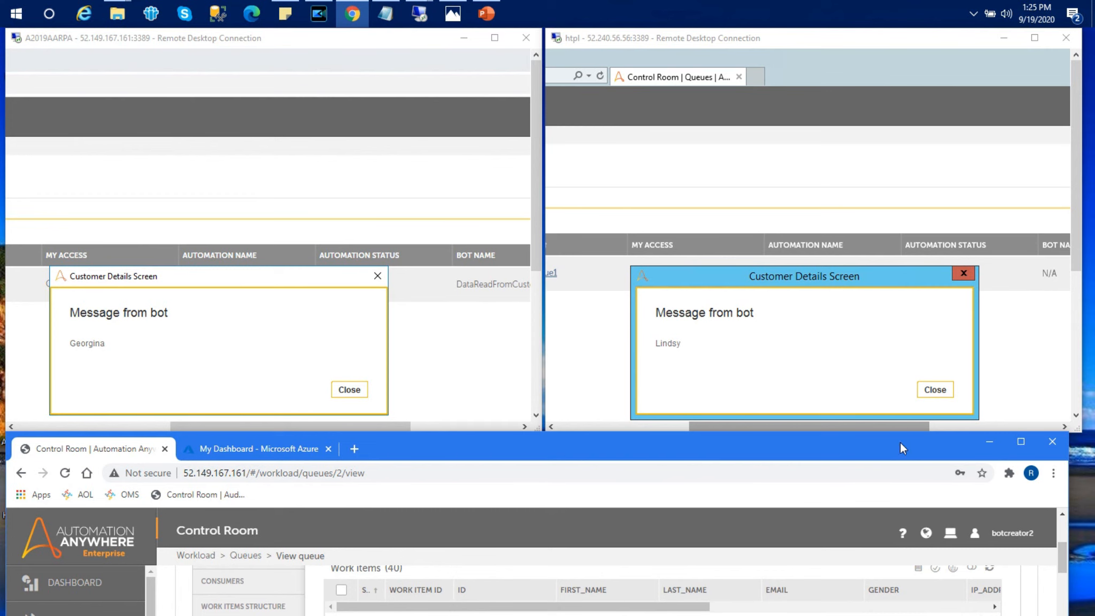
pyautogui.moveTo(895, 446); pyautogui.dragTo(882, 27)
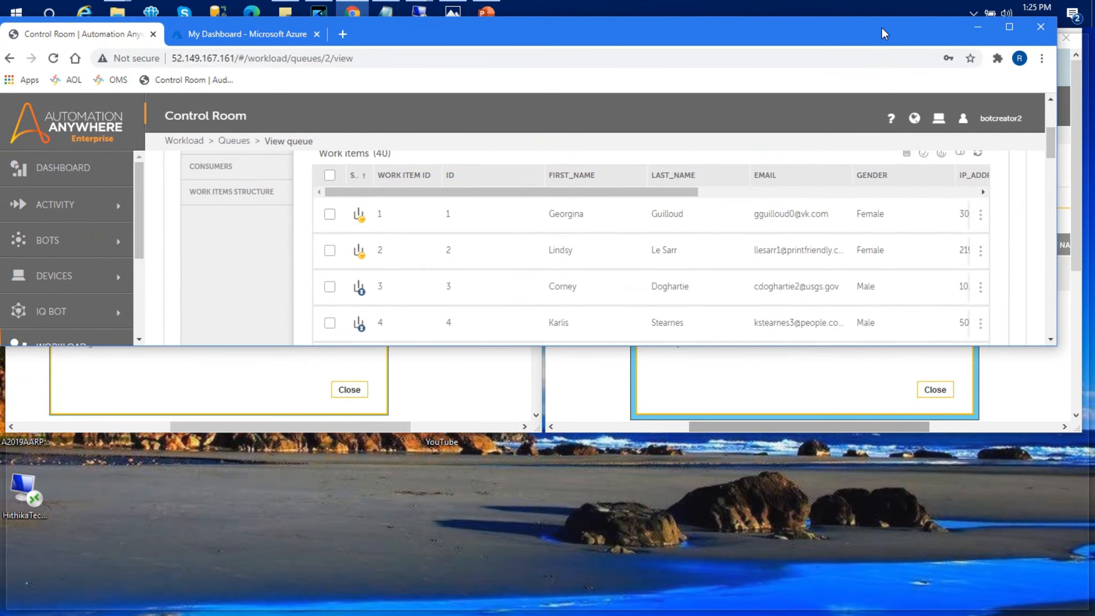
pyautogui.doubleClick(882, 30)
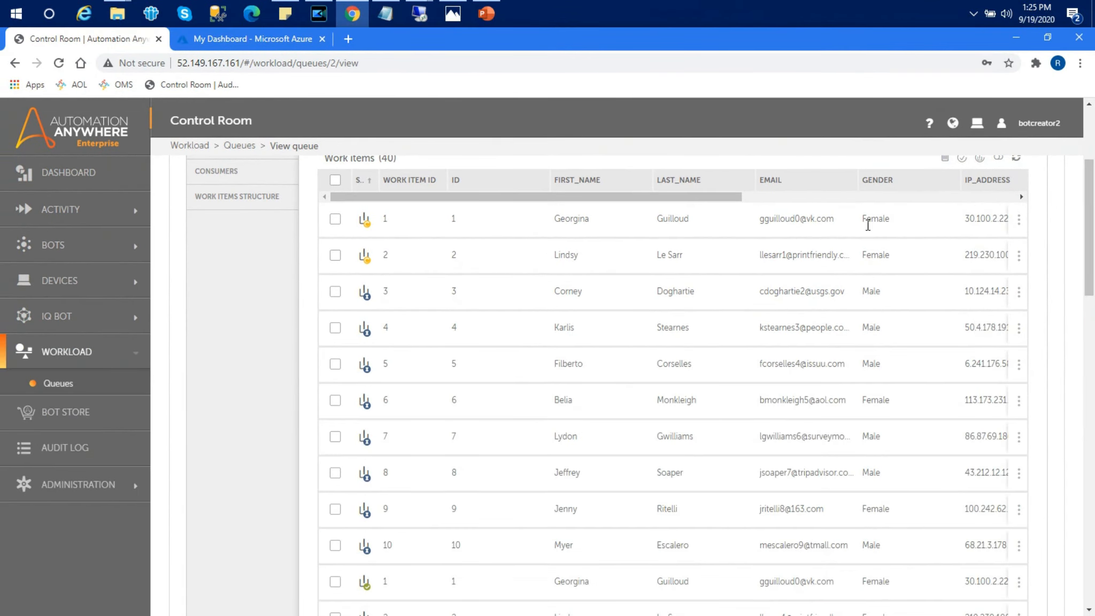
pyautogui.scroll(1, 1090, 268)
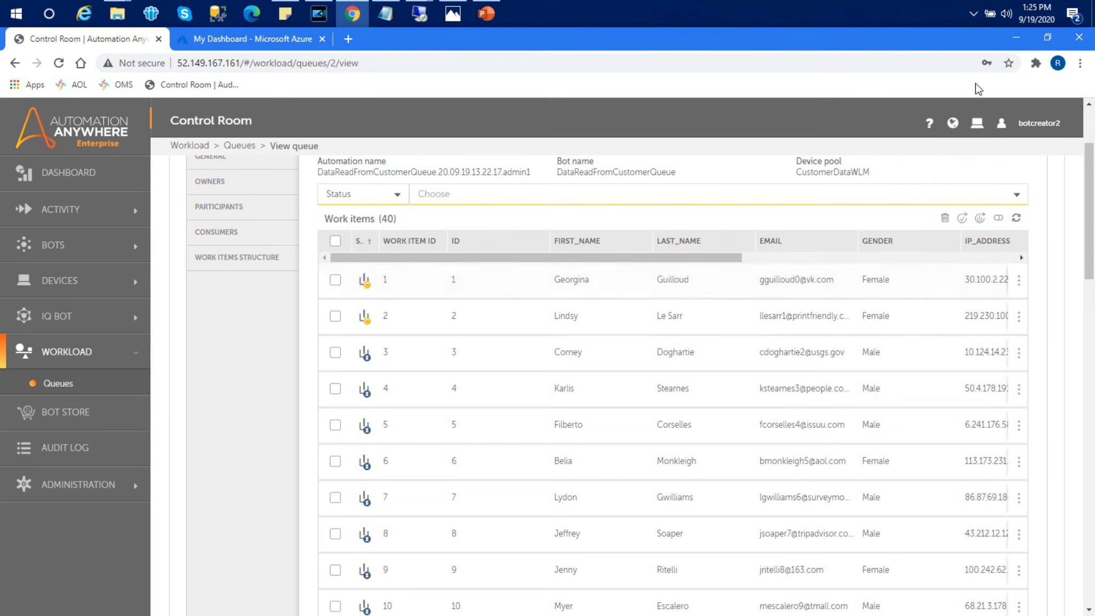
pyautogui.click(1015, 38)
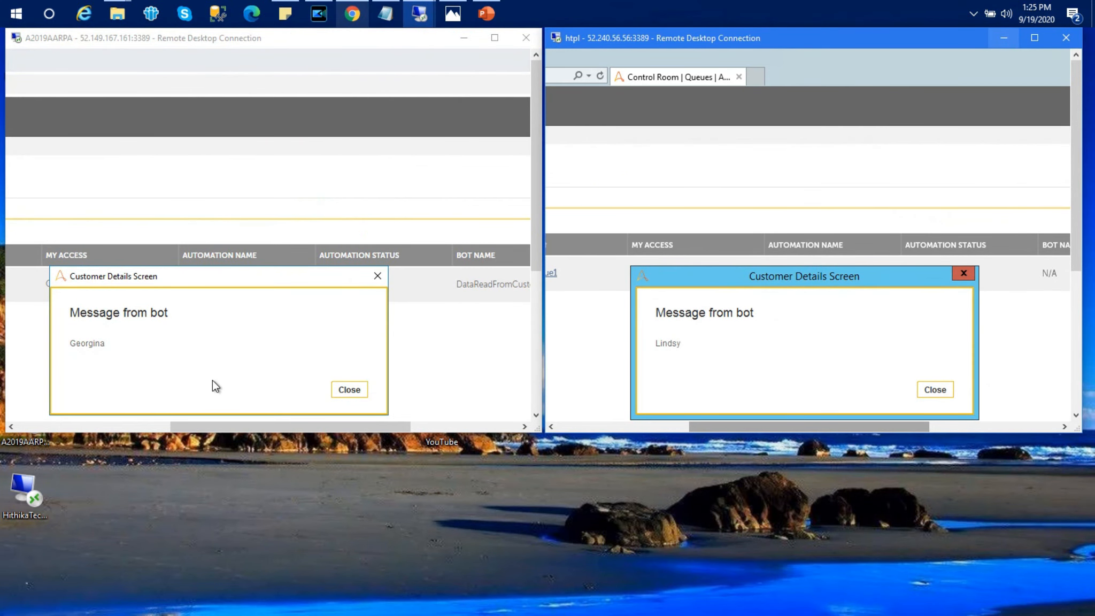
# Step: Close all ten Customer Details Screen boxes, alternating between the first and second runner sessions
pyautogui.click(349, 389)
pyautogui.click(940, 392)
pyautogui.click(939, 392)
pyautogui.click(354, 392)
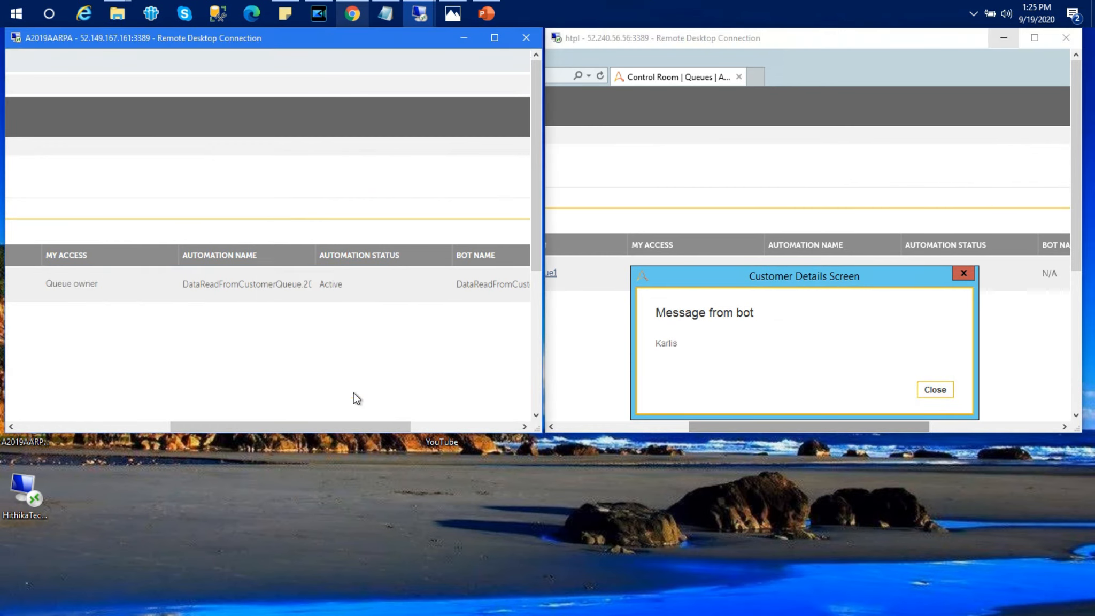
pyautogui.click(943, 389)
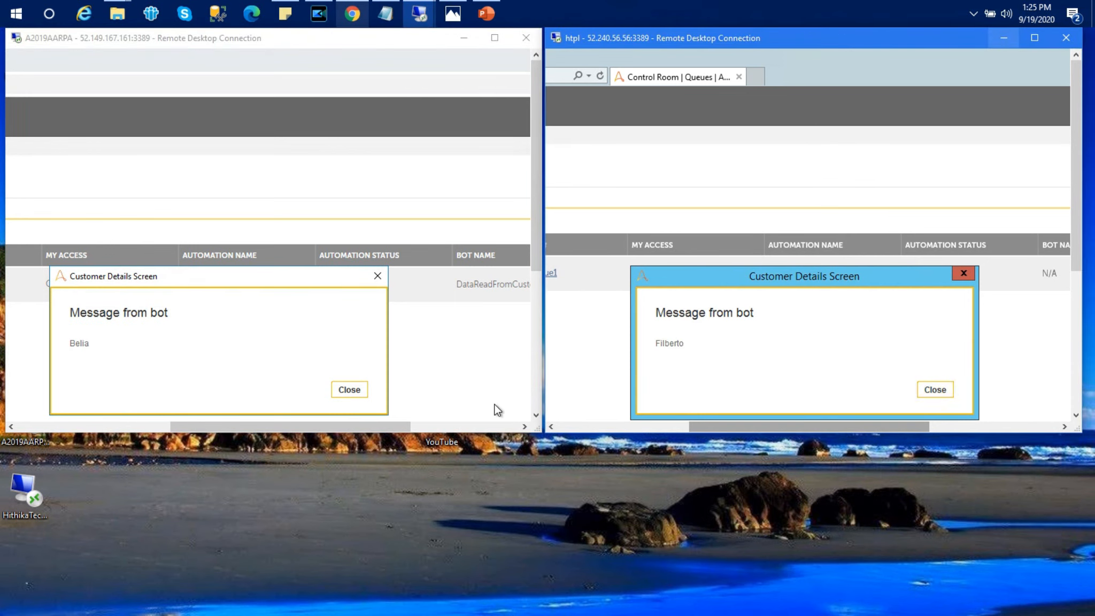
pyautogui.click(348, 390)
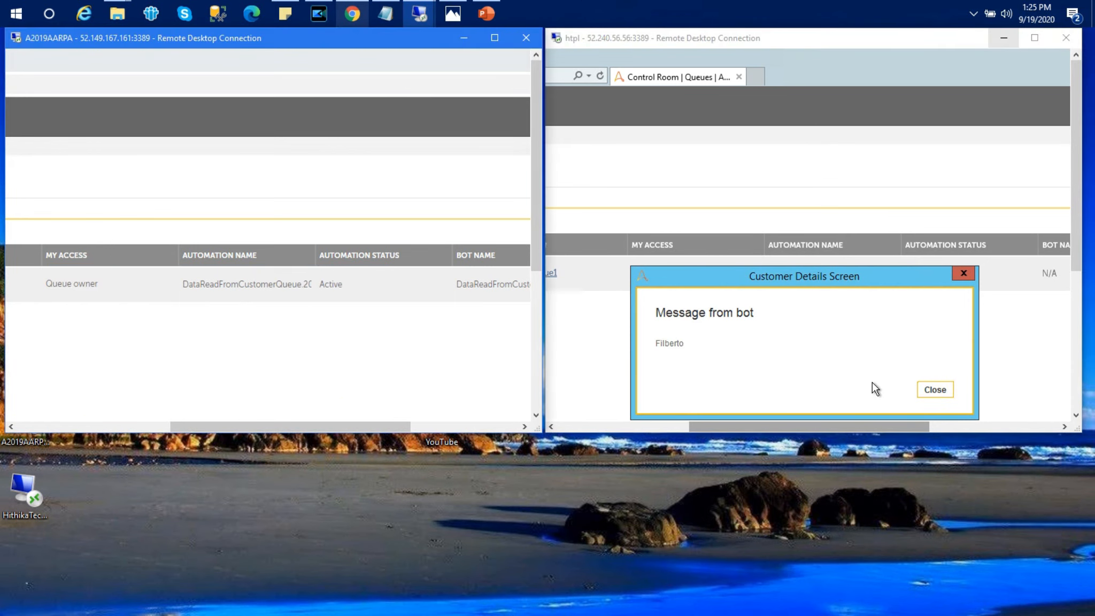
pyautogui.click(941, 390)
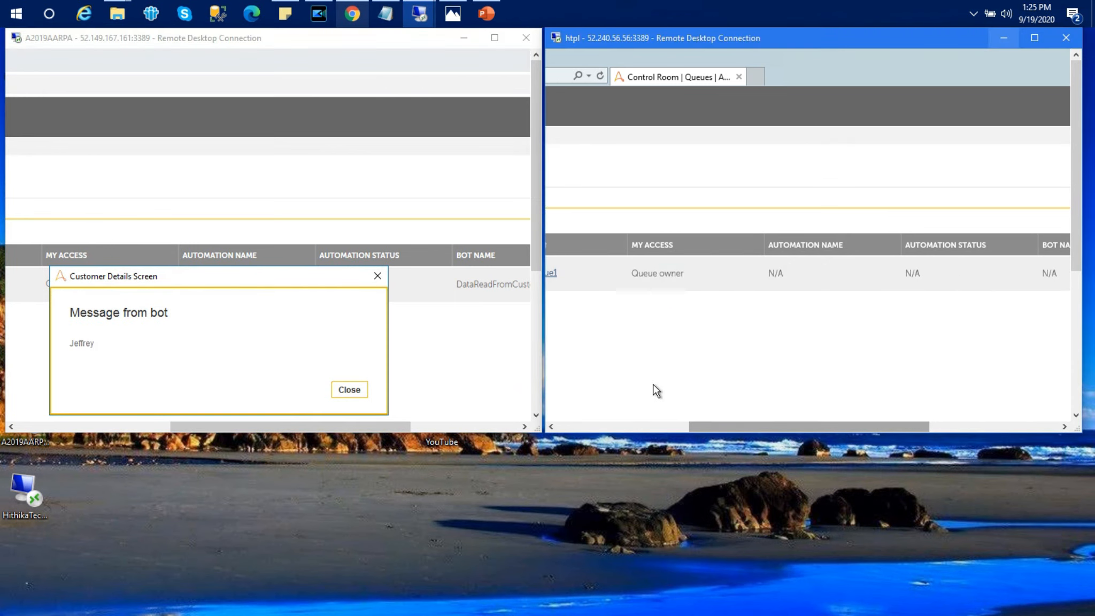
pyautogui.click(350, 386)
pyautogui.click(931, 384)
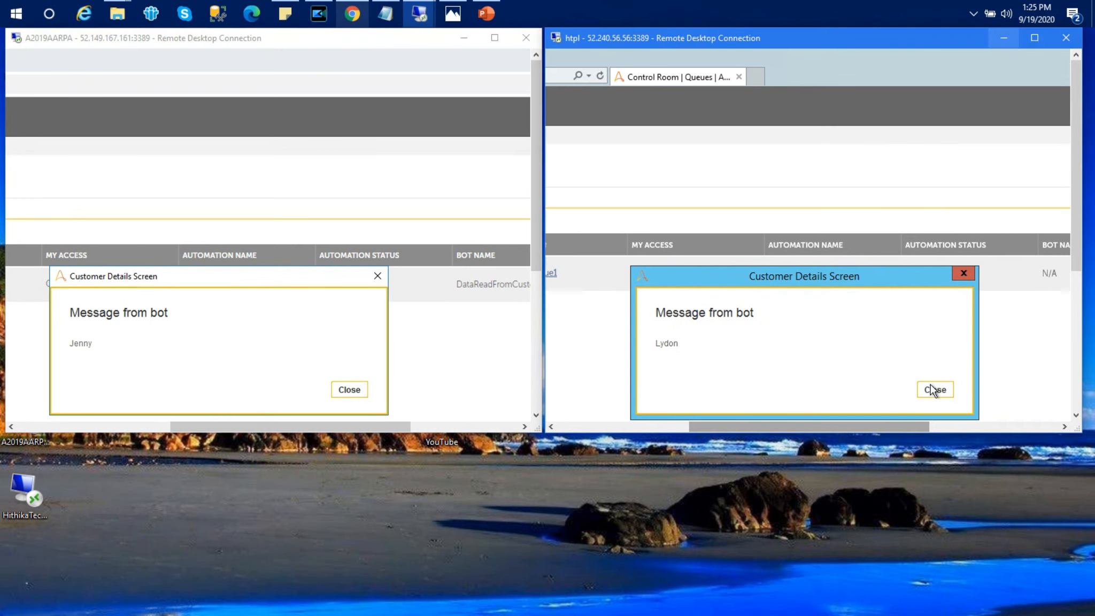
pyautogui.click(350, 390)
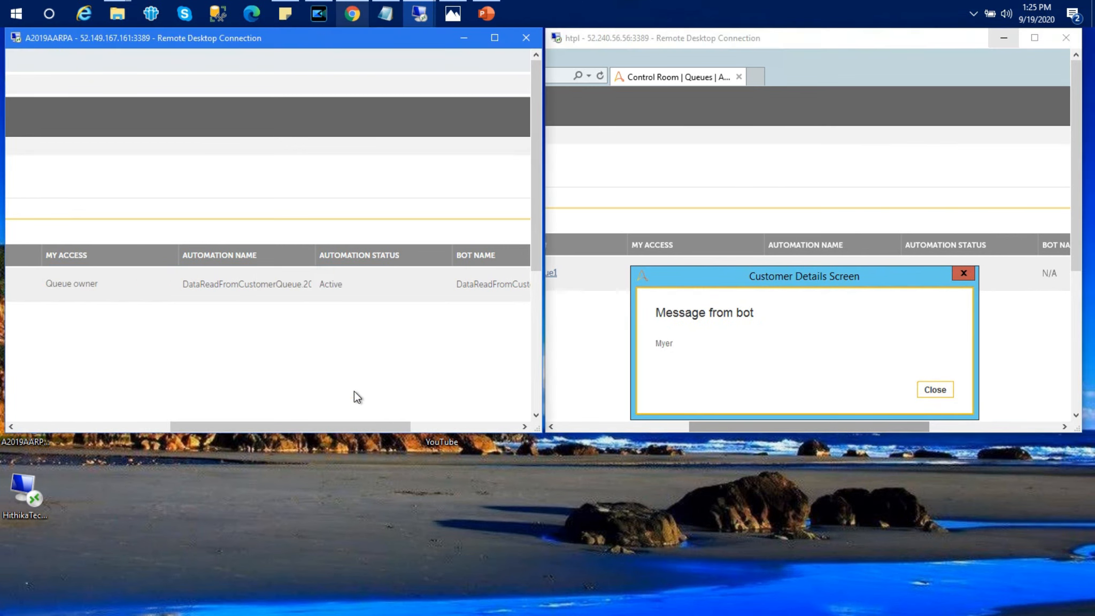
pyautogui.click(932, 390)
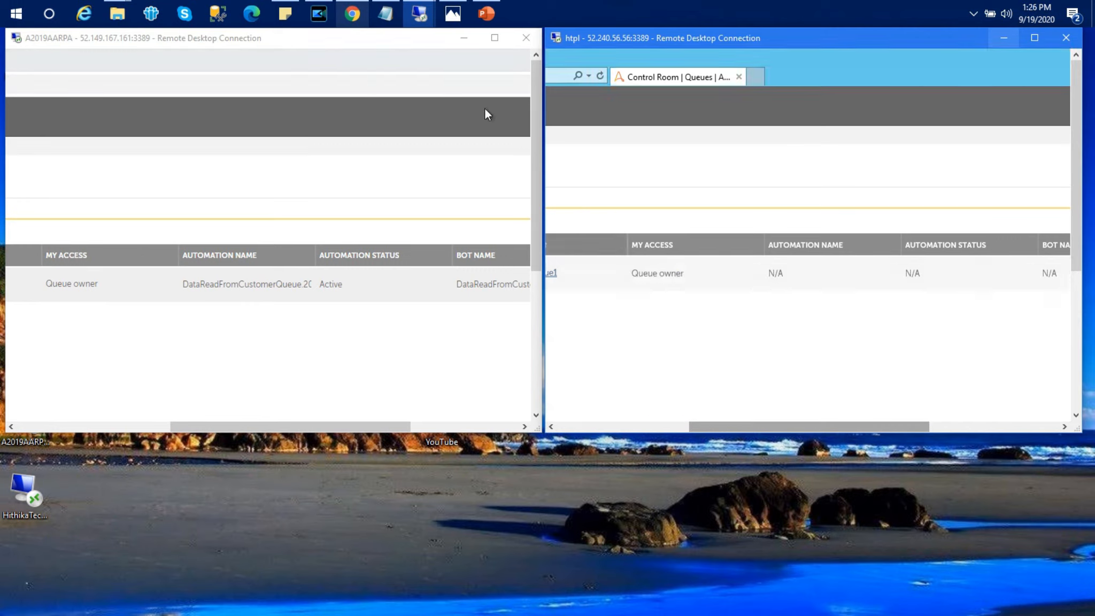
# Step: Minimize both runner sessions and show Poster.png in Photos
pyautogui.click(463, 39)
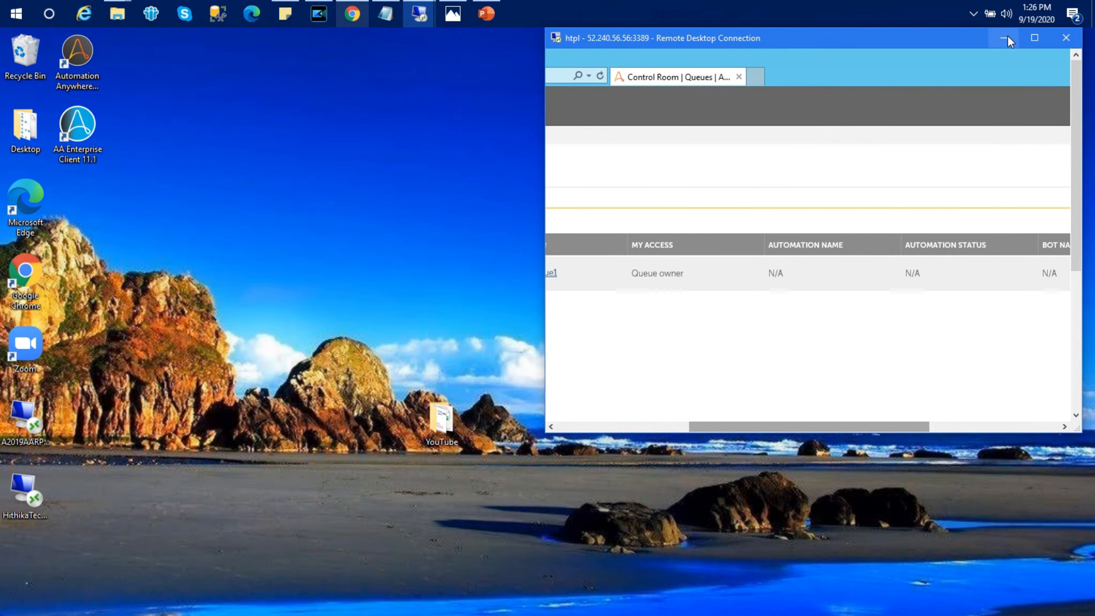
pyautogui.click(1033, 38)
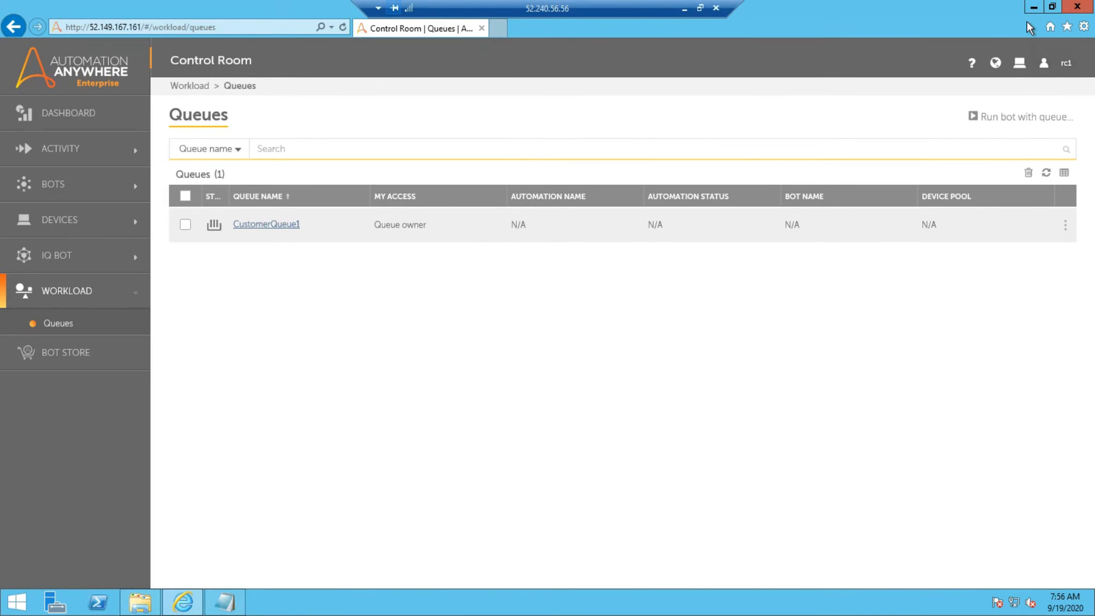
pyautogui.click(684, 8)
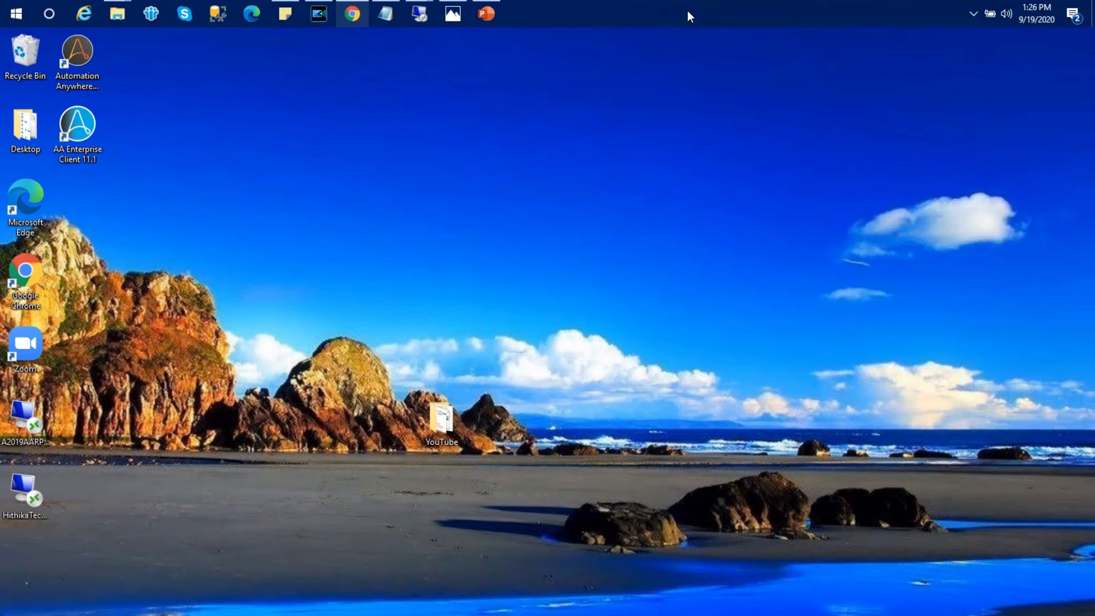
pyautogui.click(452, 20)
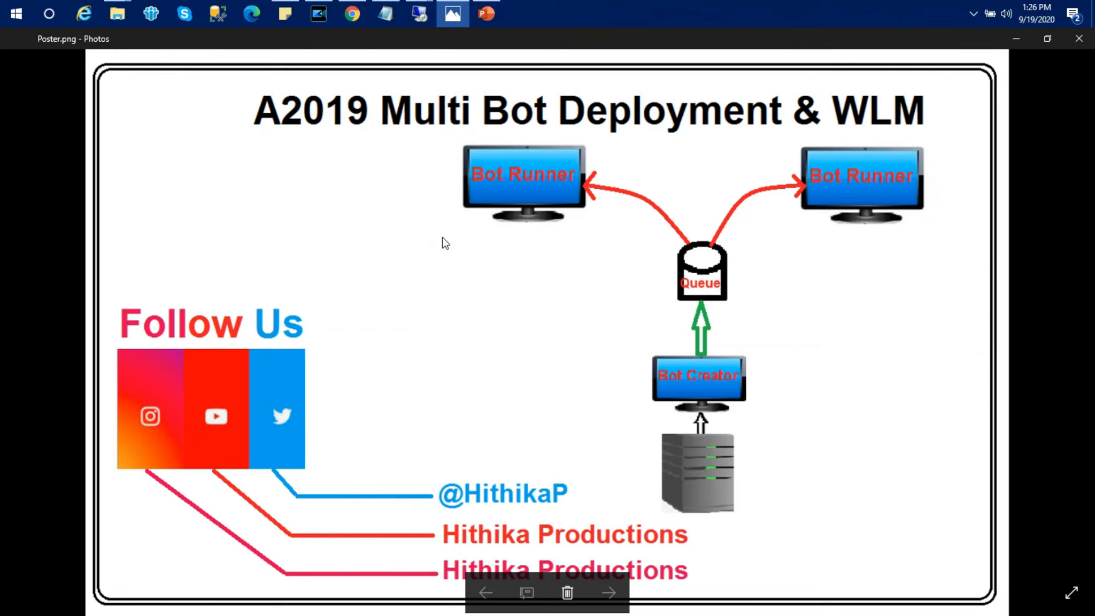